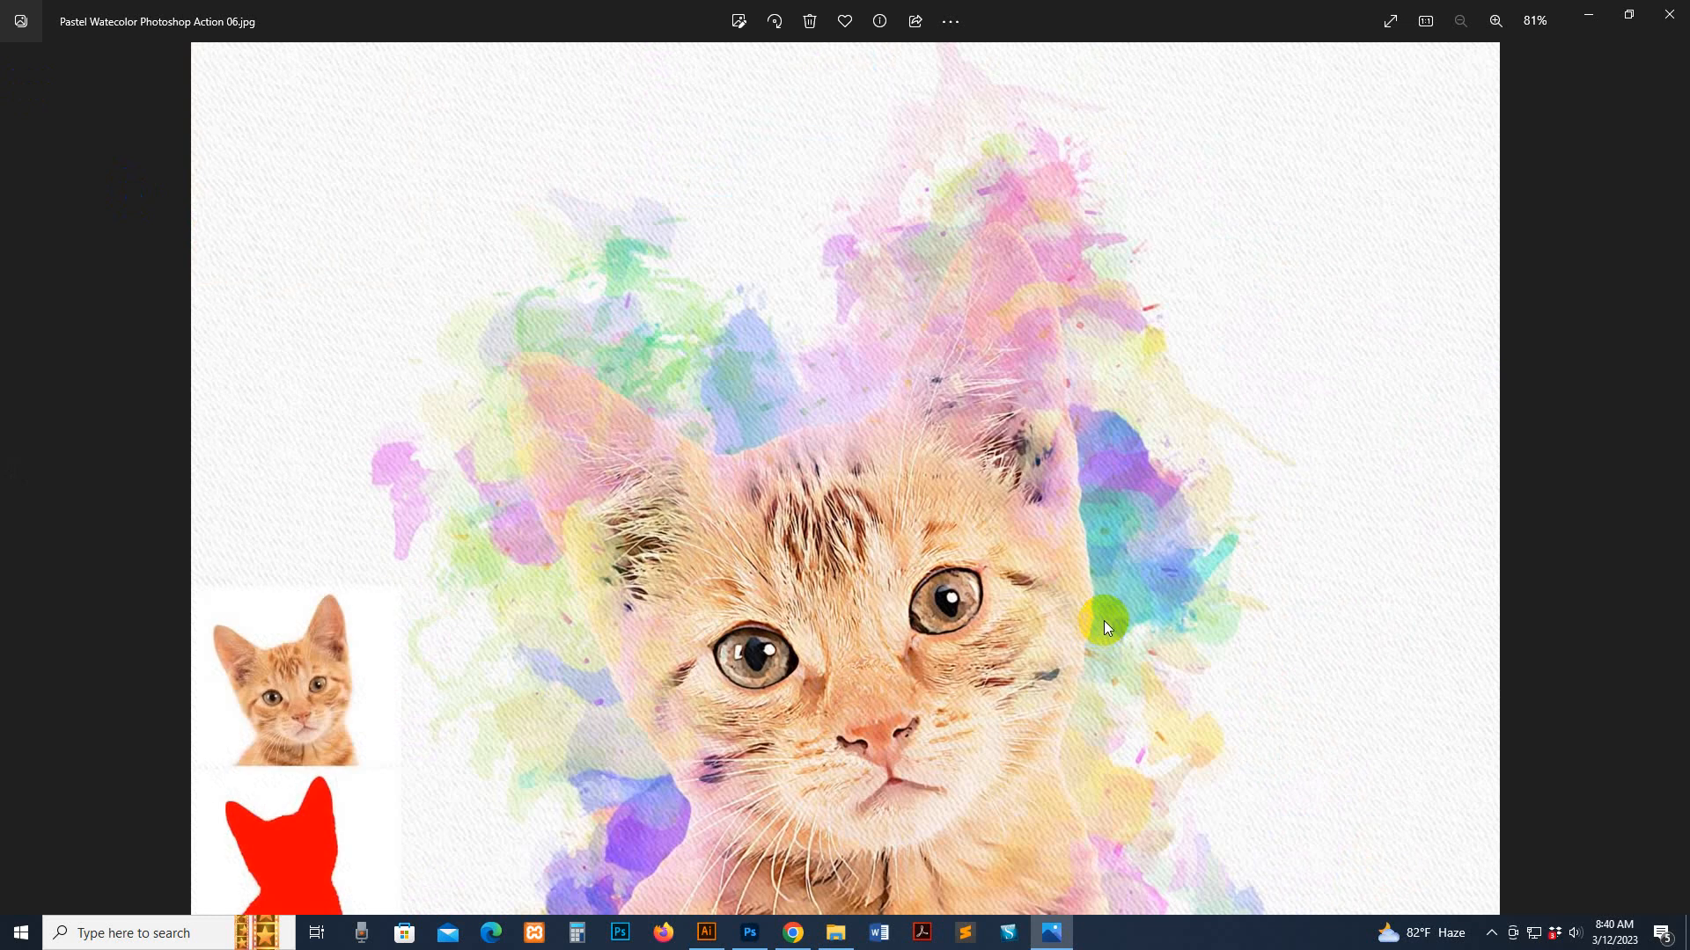
- Browse the Pastel Watecolor Photoshop Action sample images from number 06 to the titled cover images, then close the viewer
key(Right)
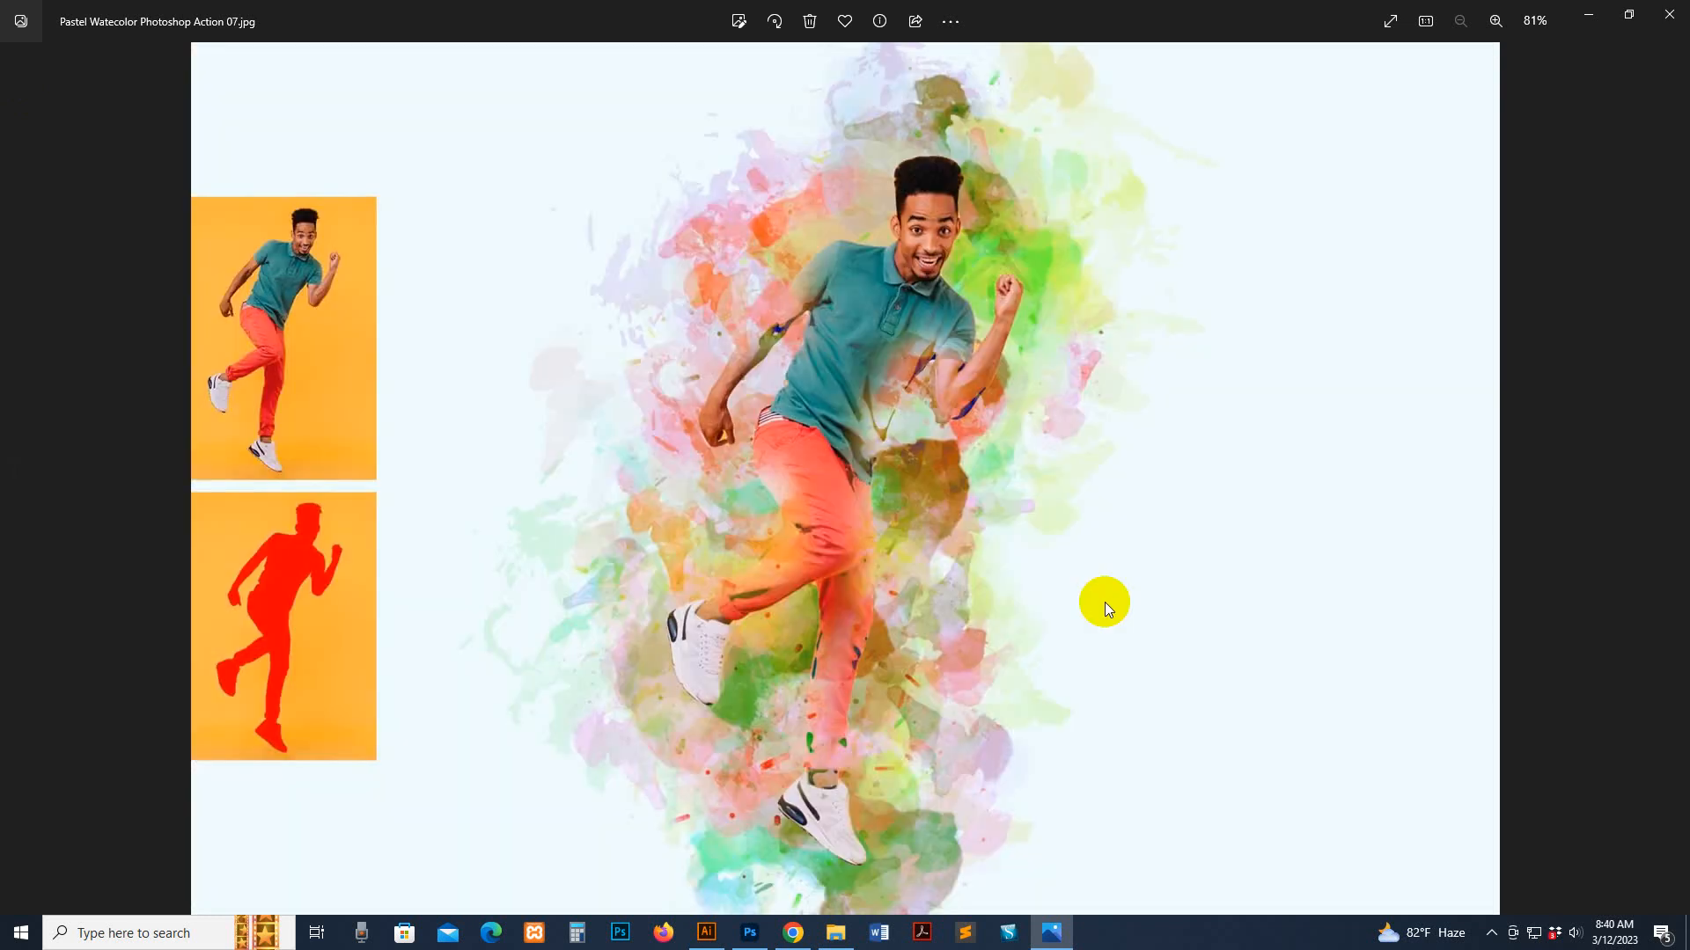
key(Right)
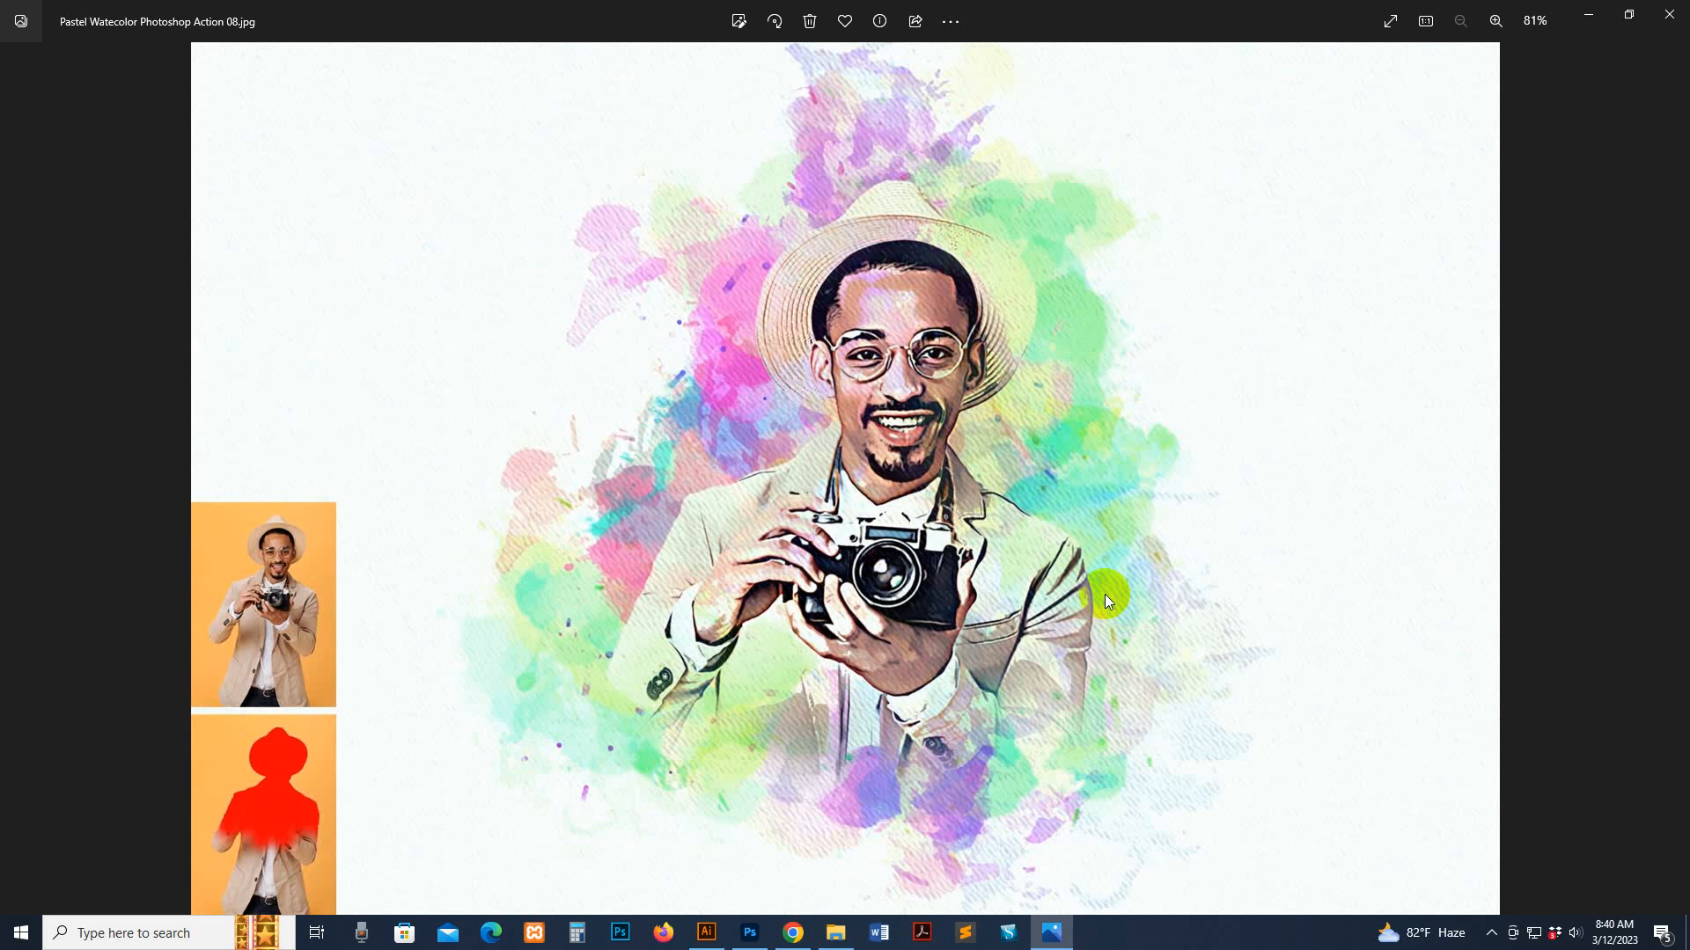
key(Right)
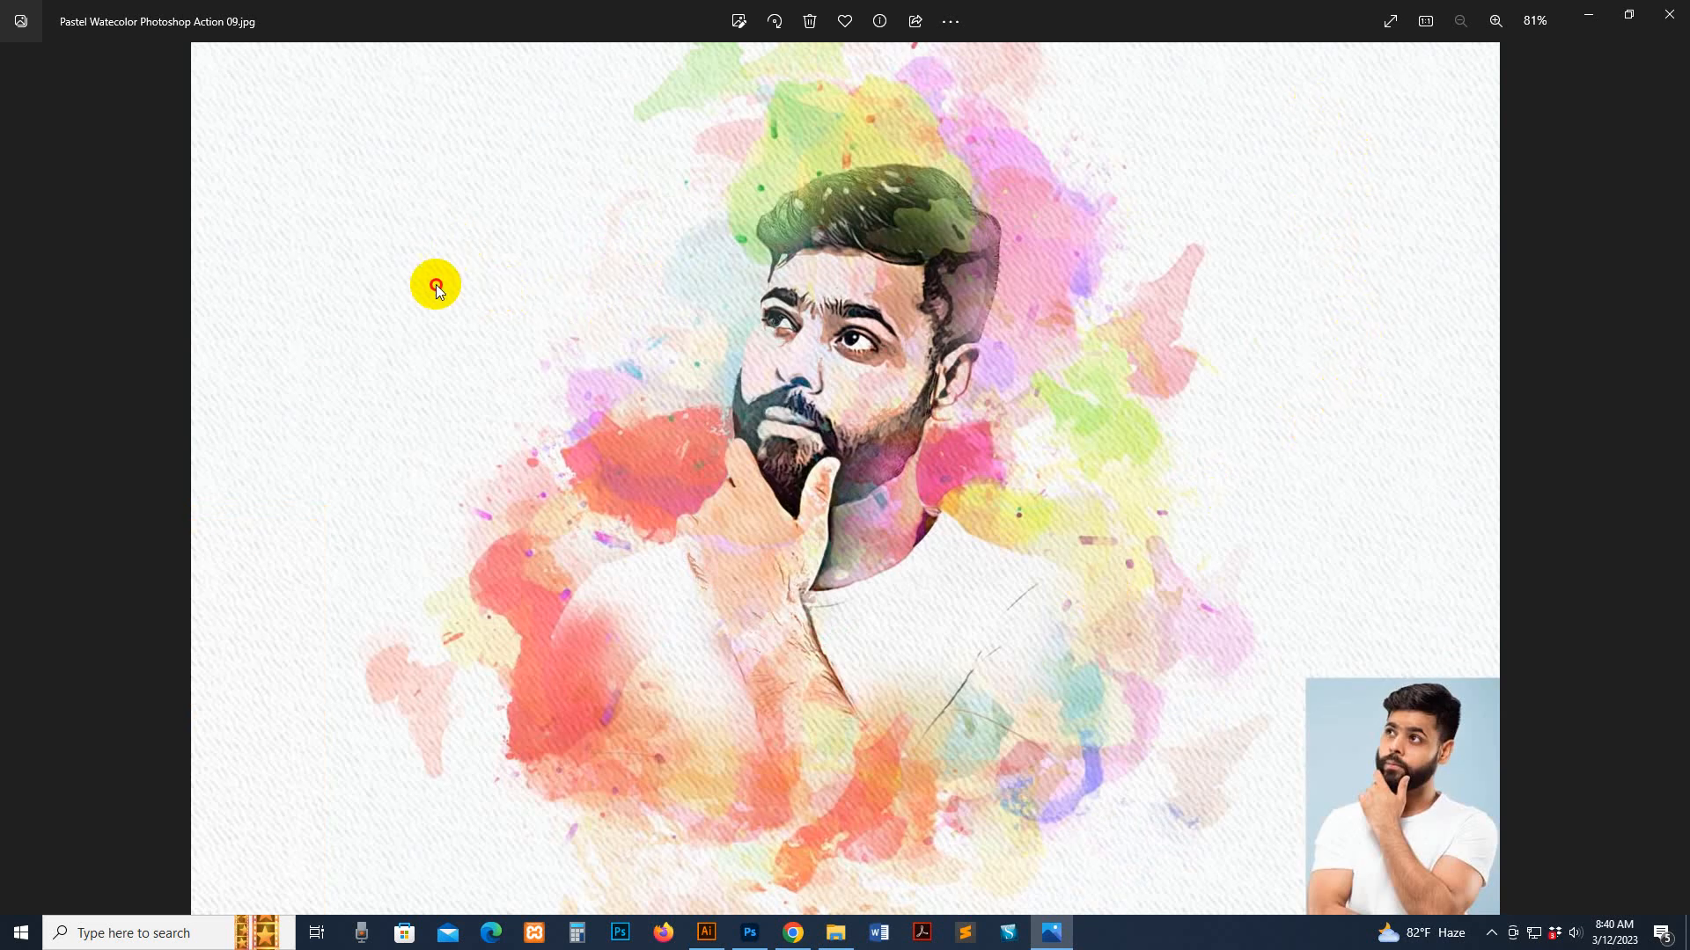
key(Right)
key(Right)
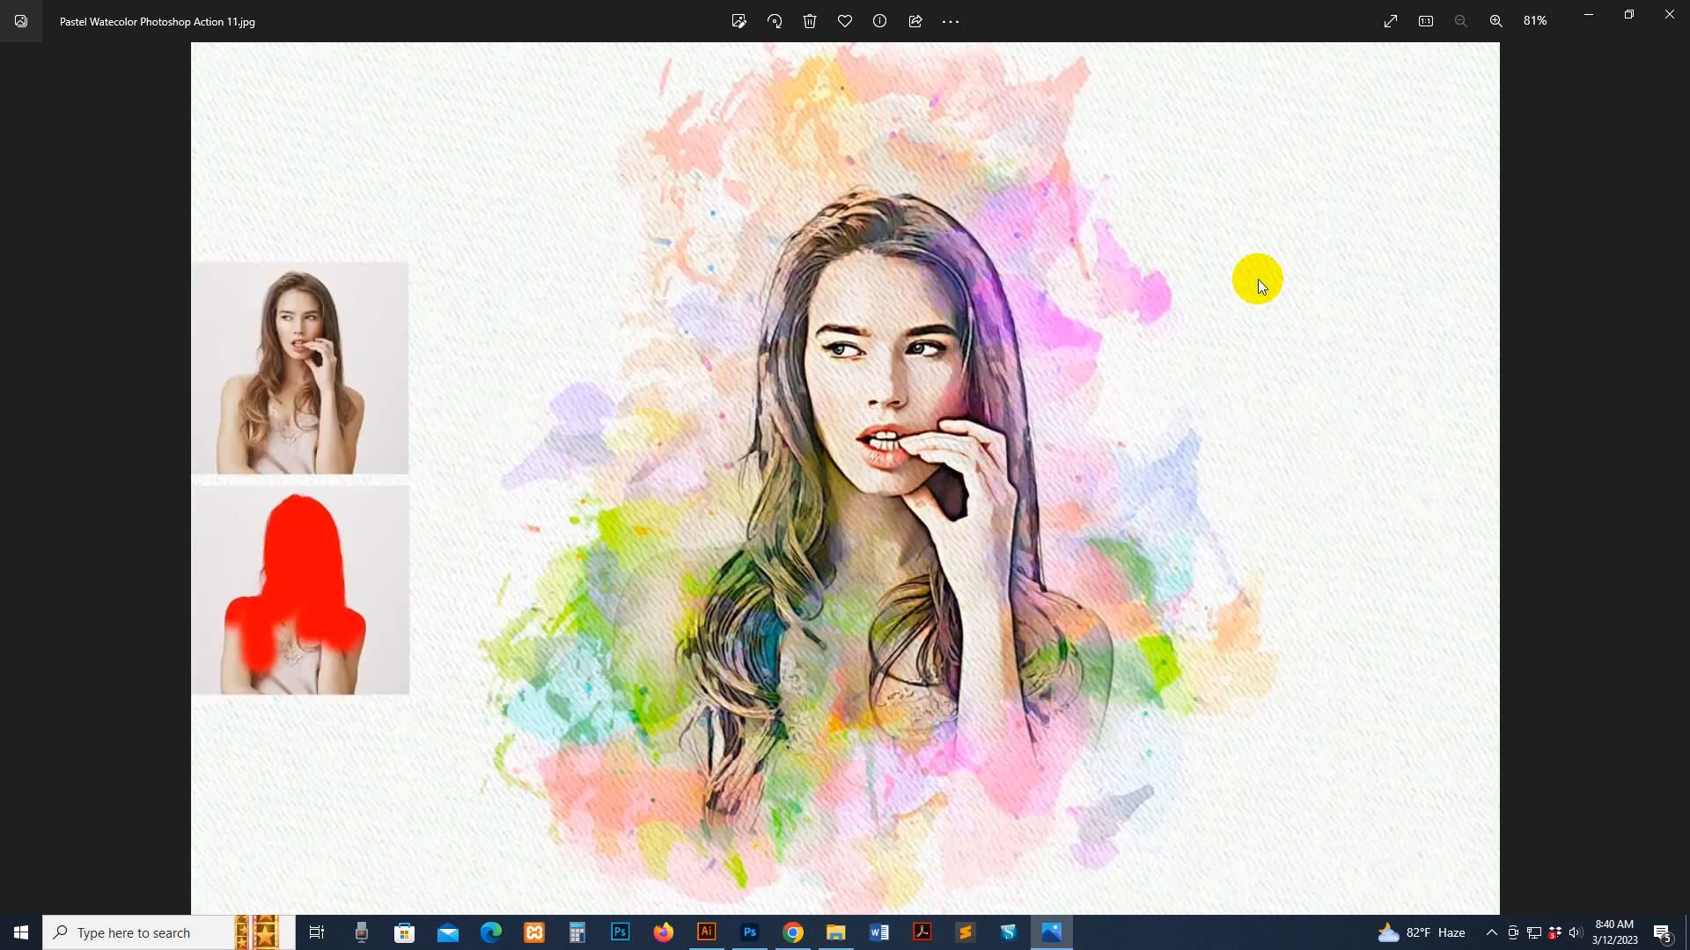
key(Right)
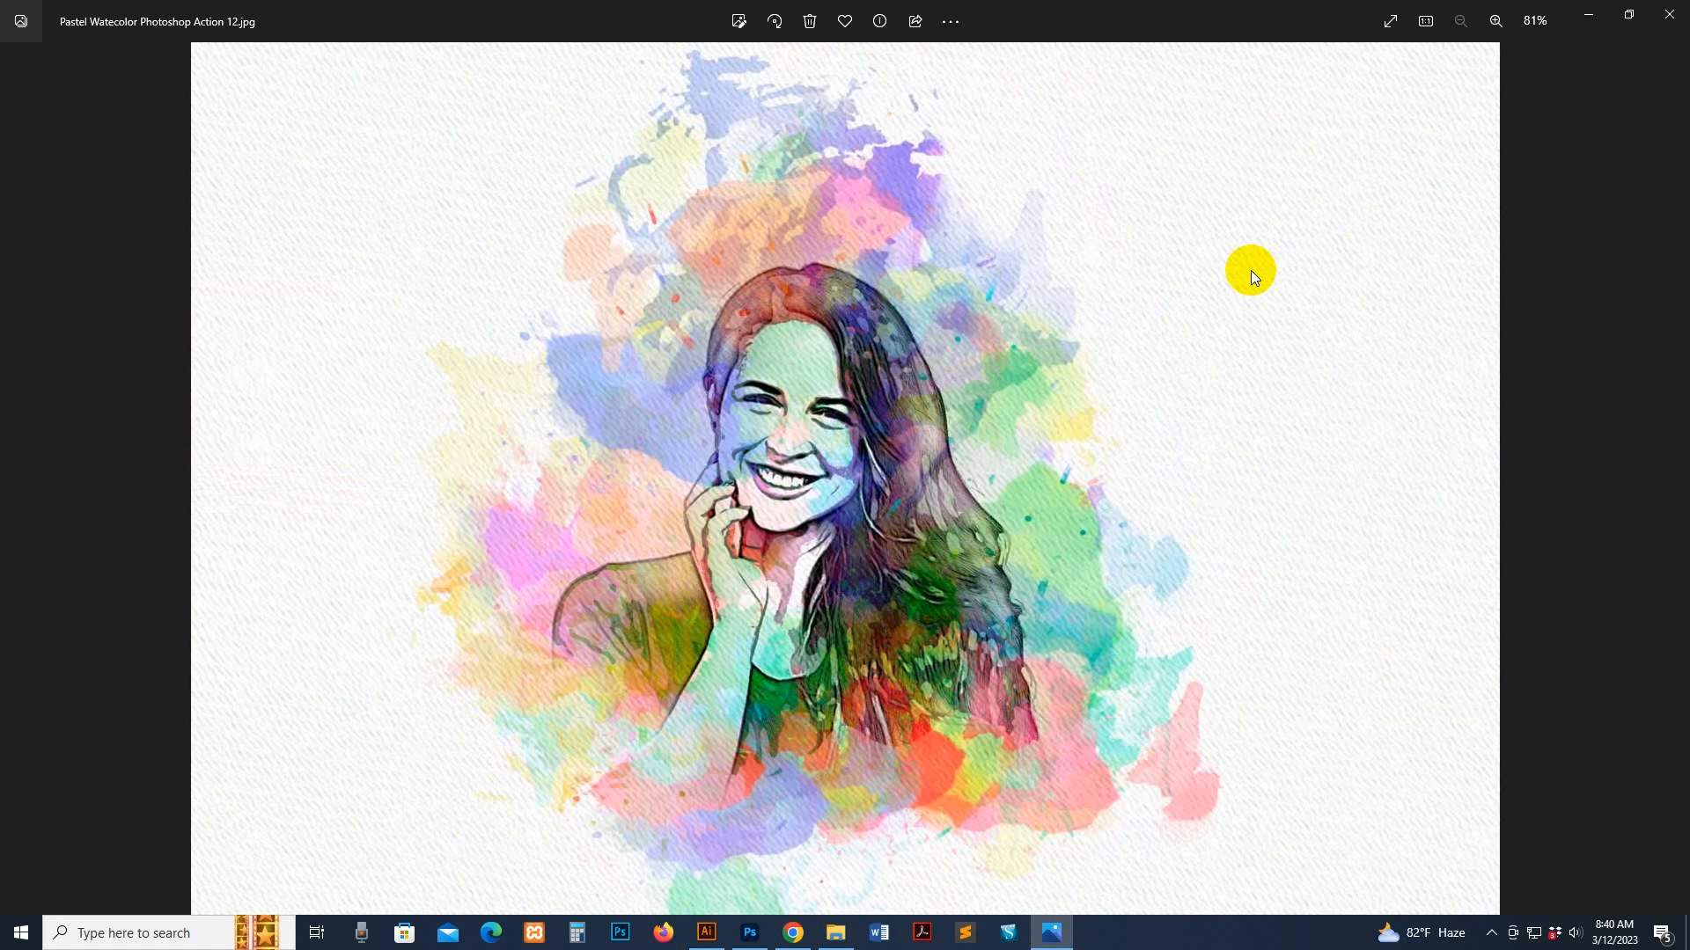
key(Right)
key(Right)
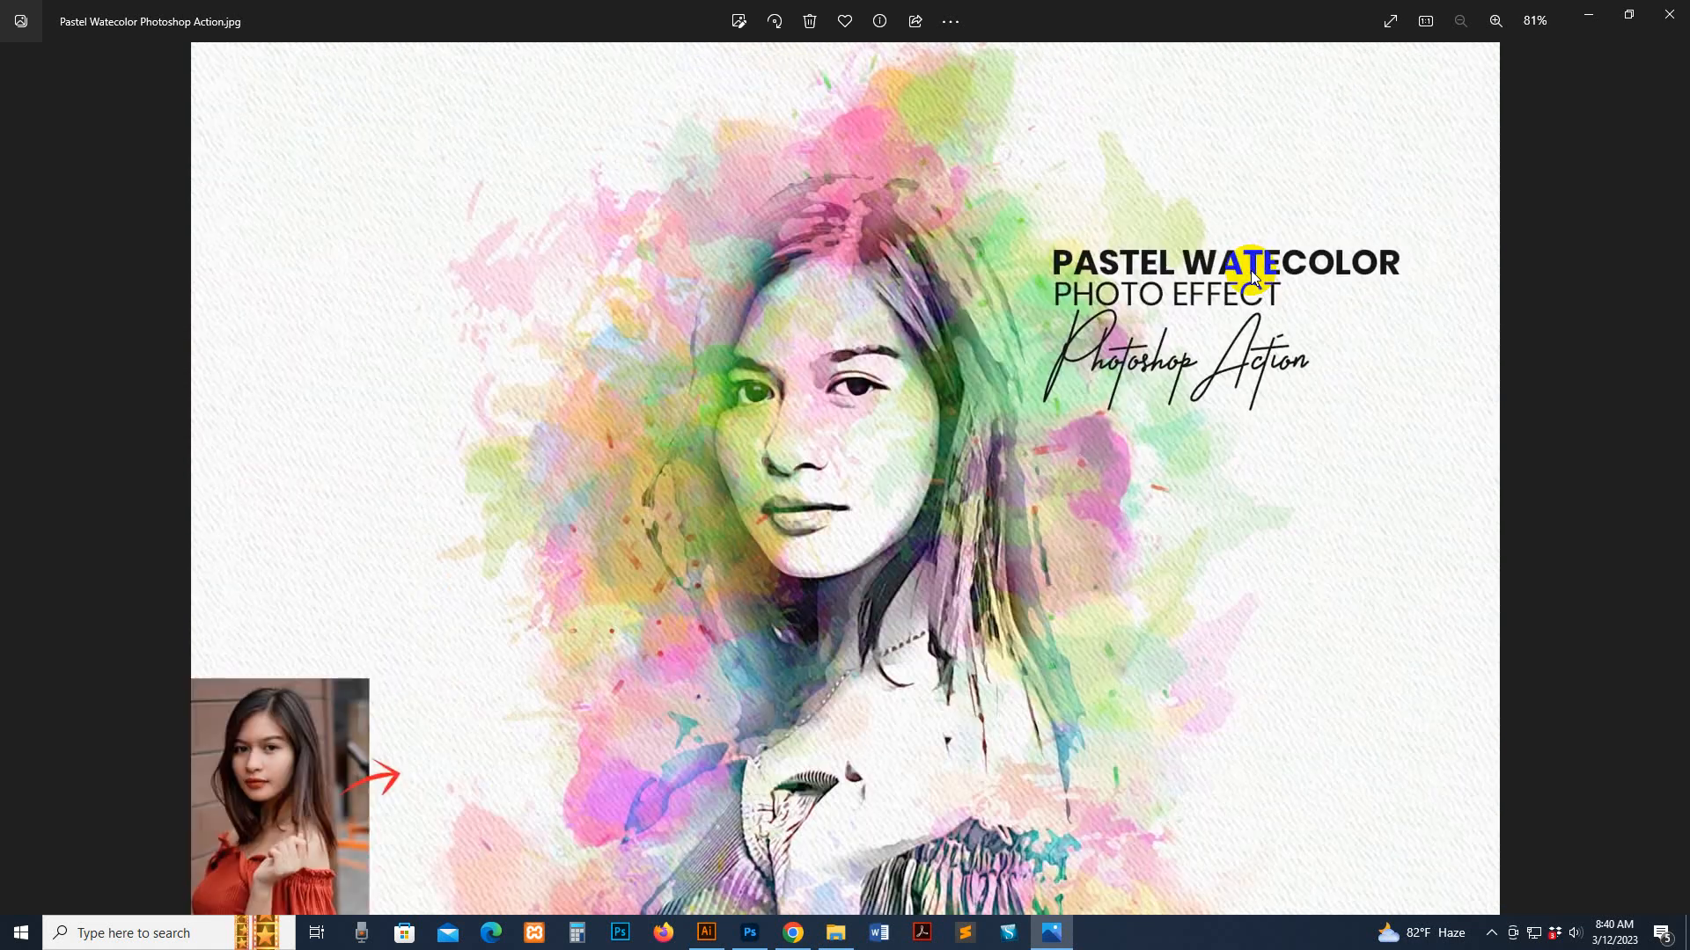
key(Right)
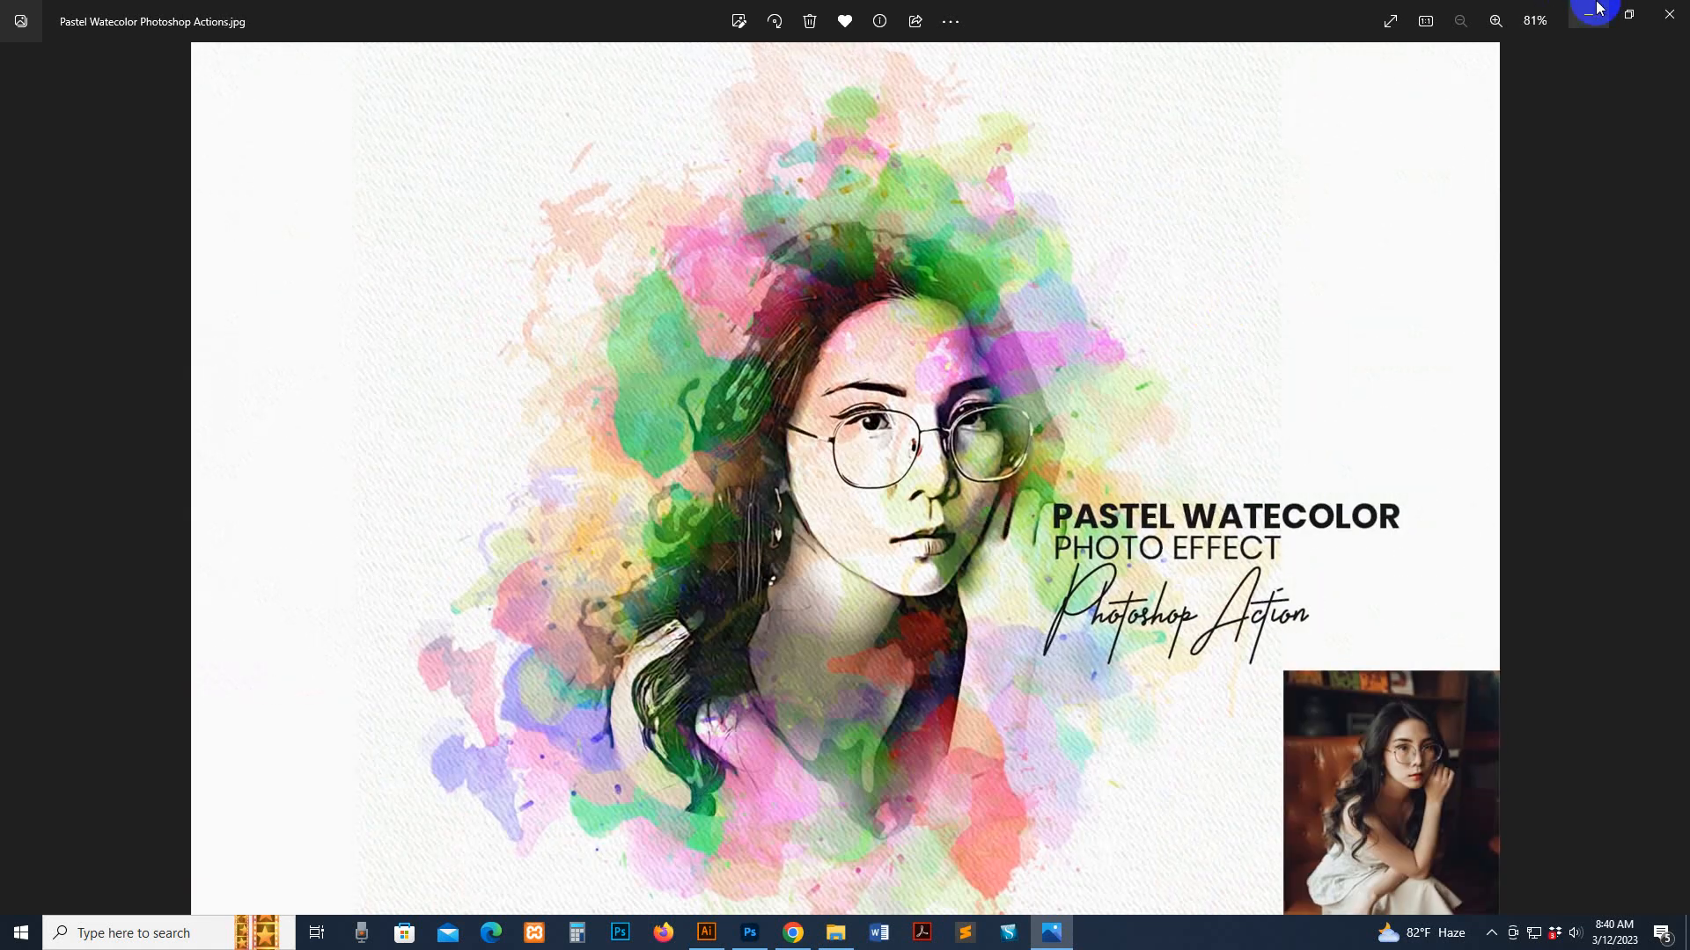
click(1669, 14)
- Open the Main file Pastel Watecolor Photoshop Action folder and review its brush, help, action and pattern files, widening the name column
double_click(227, 141)
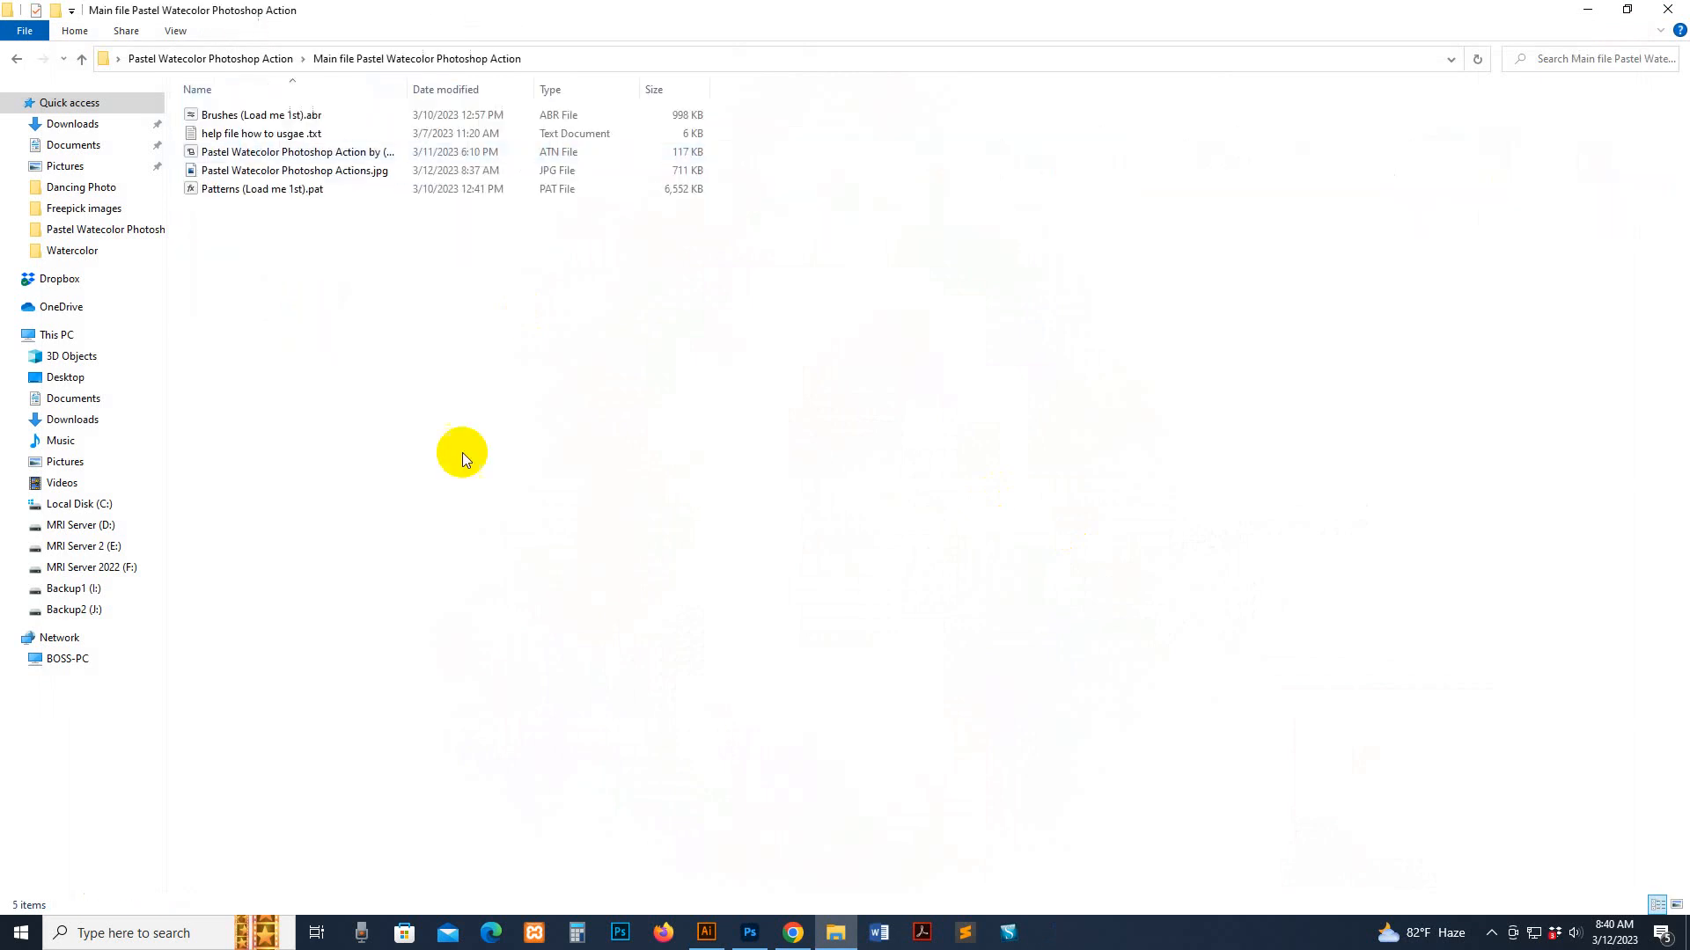
click(234, 134)
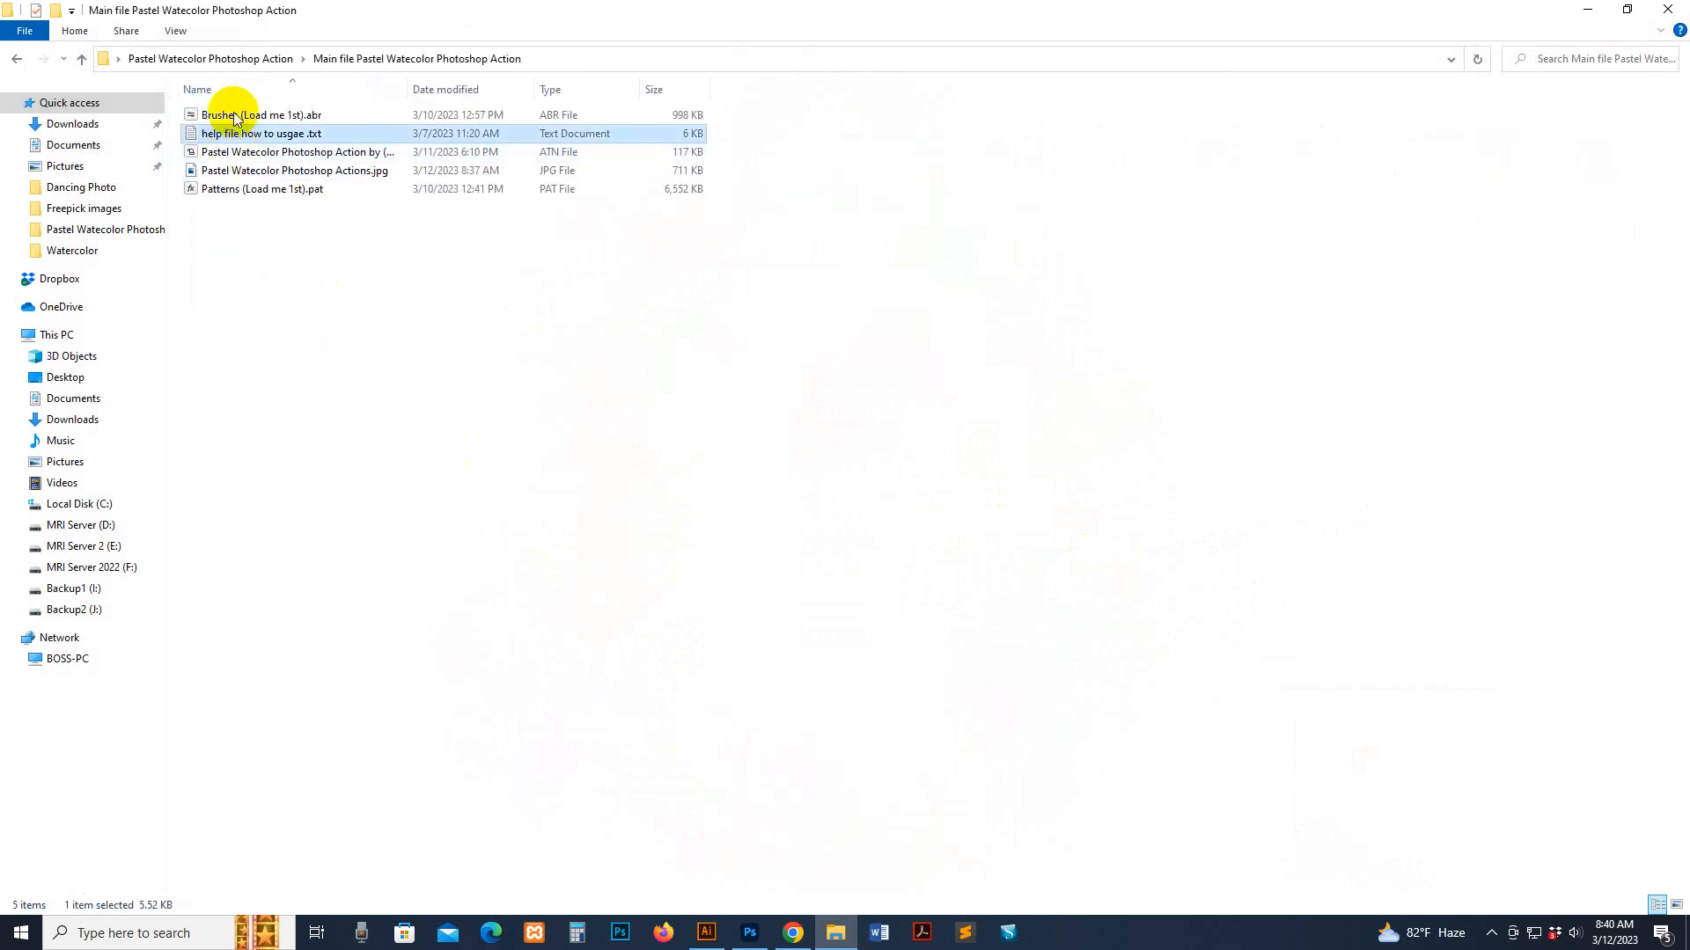
click(218, 115)
click(255, 188)
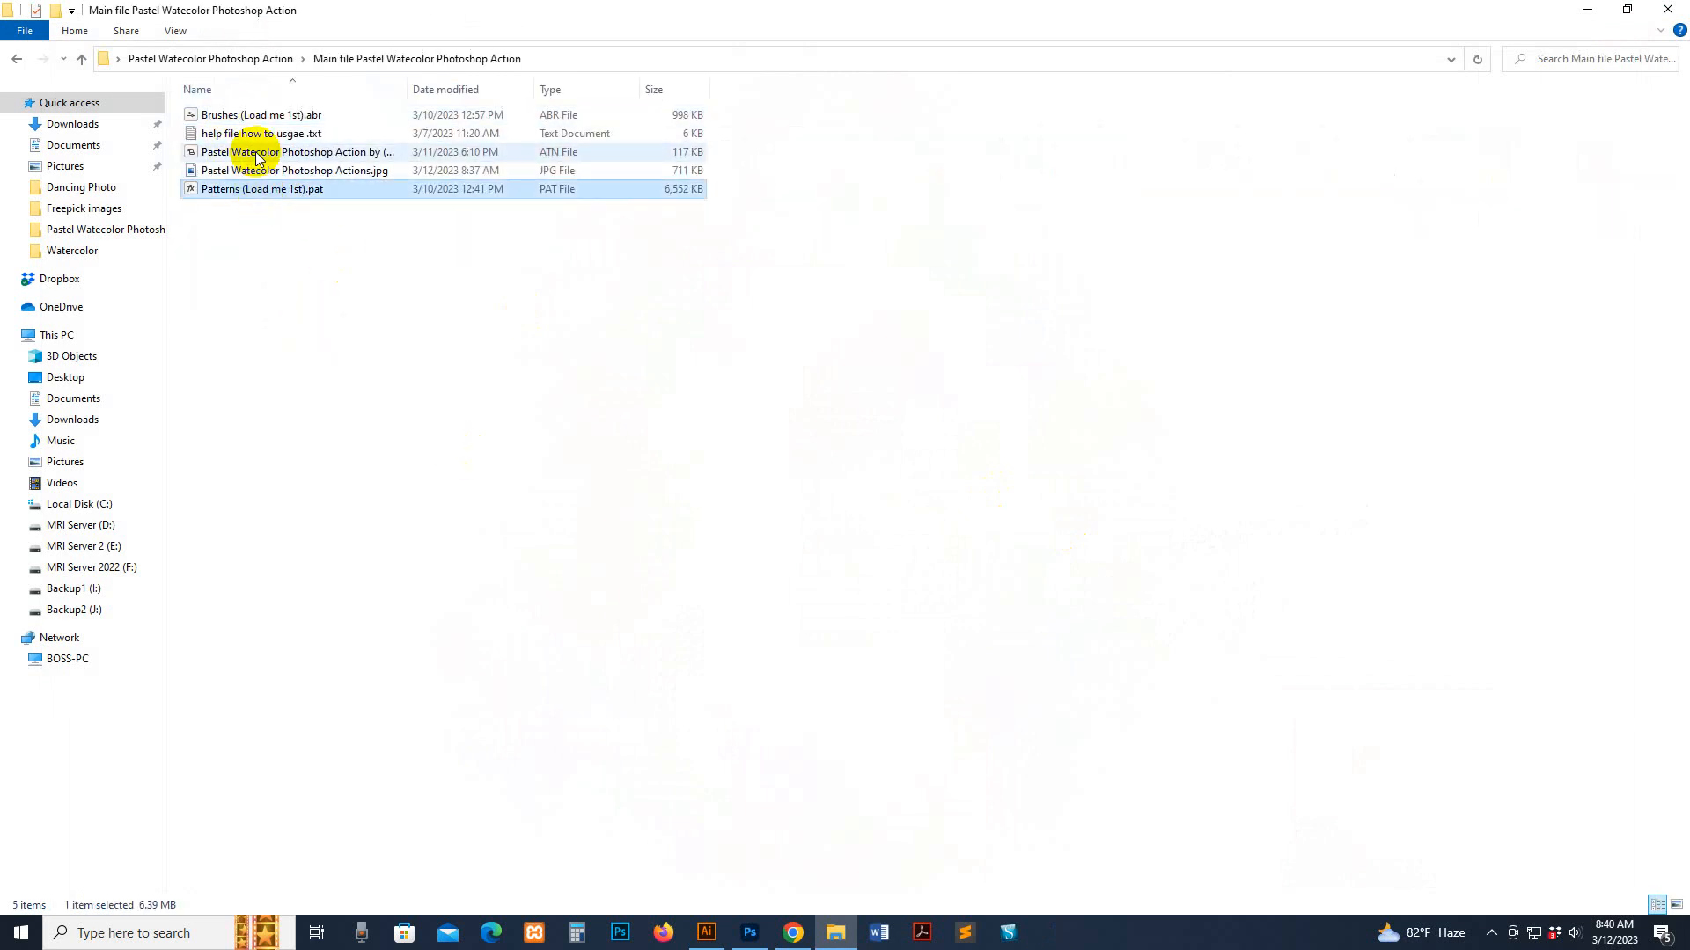
drag(406, 91, 486, 93)
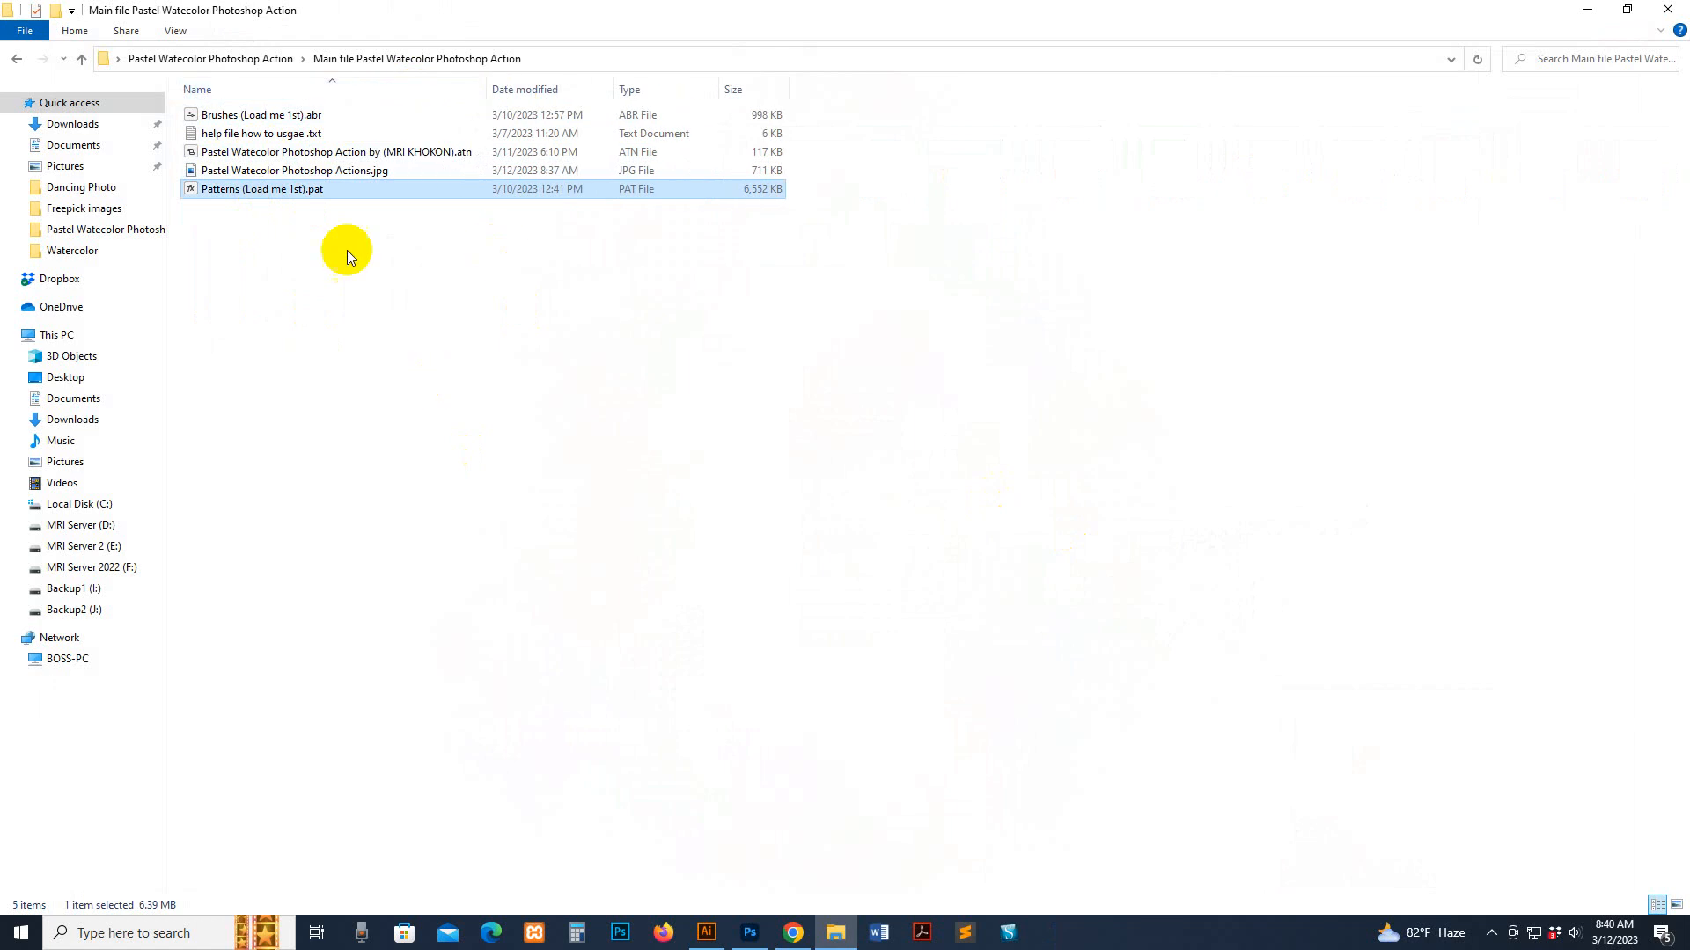
click(350, 253)
click(271, 117)
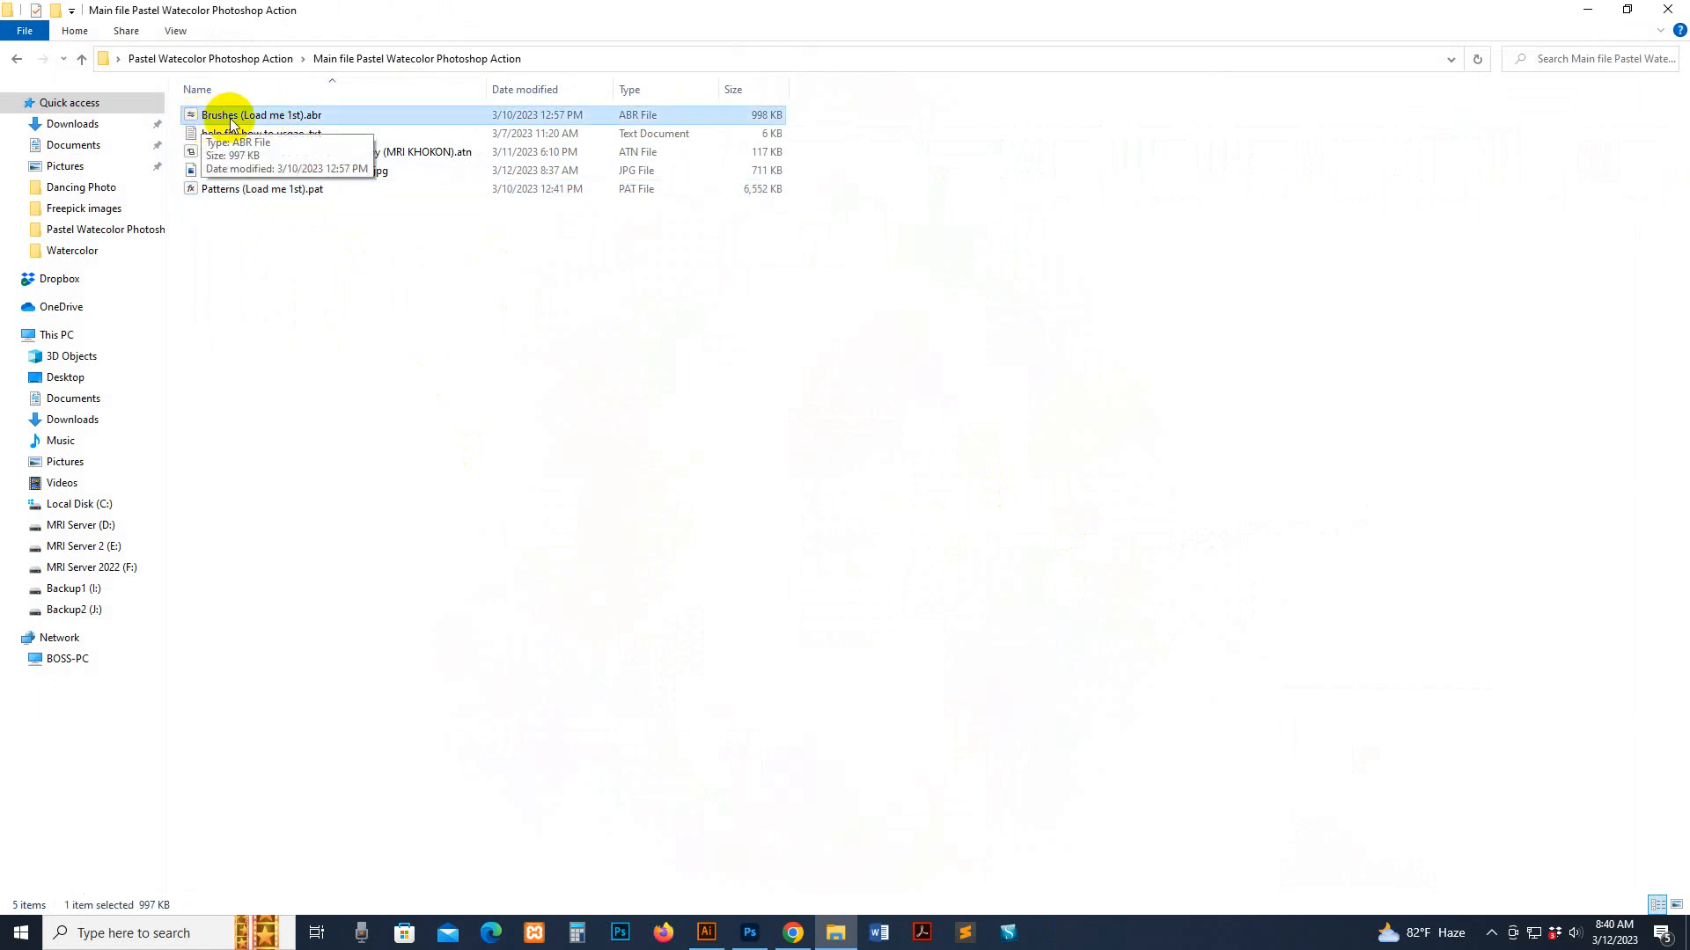
- Switch to Photoshop and display the brush presets, moving them slightly higher in the workspace
click(750, 932)
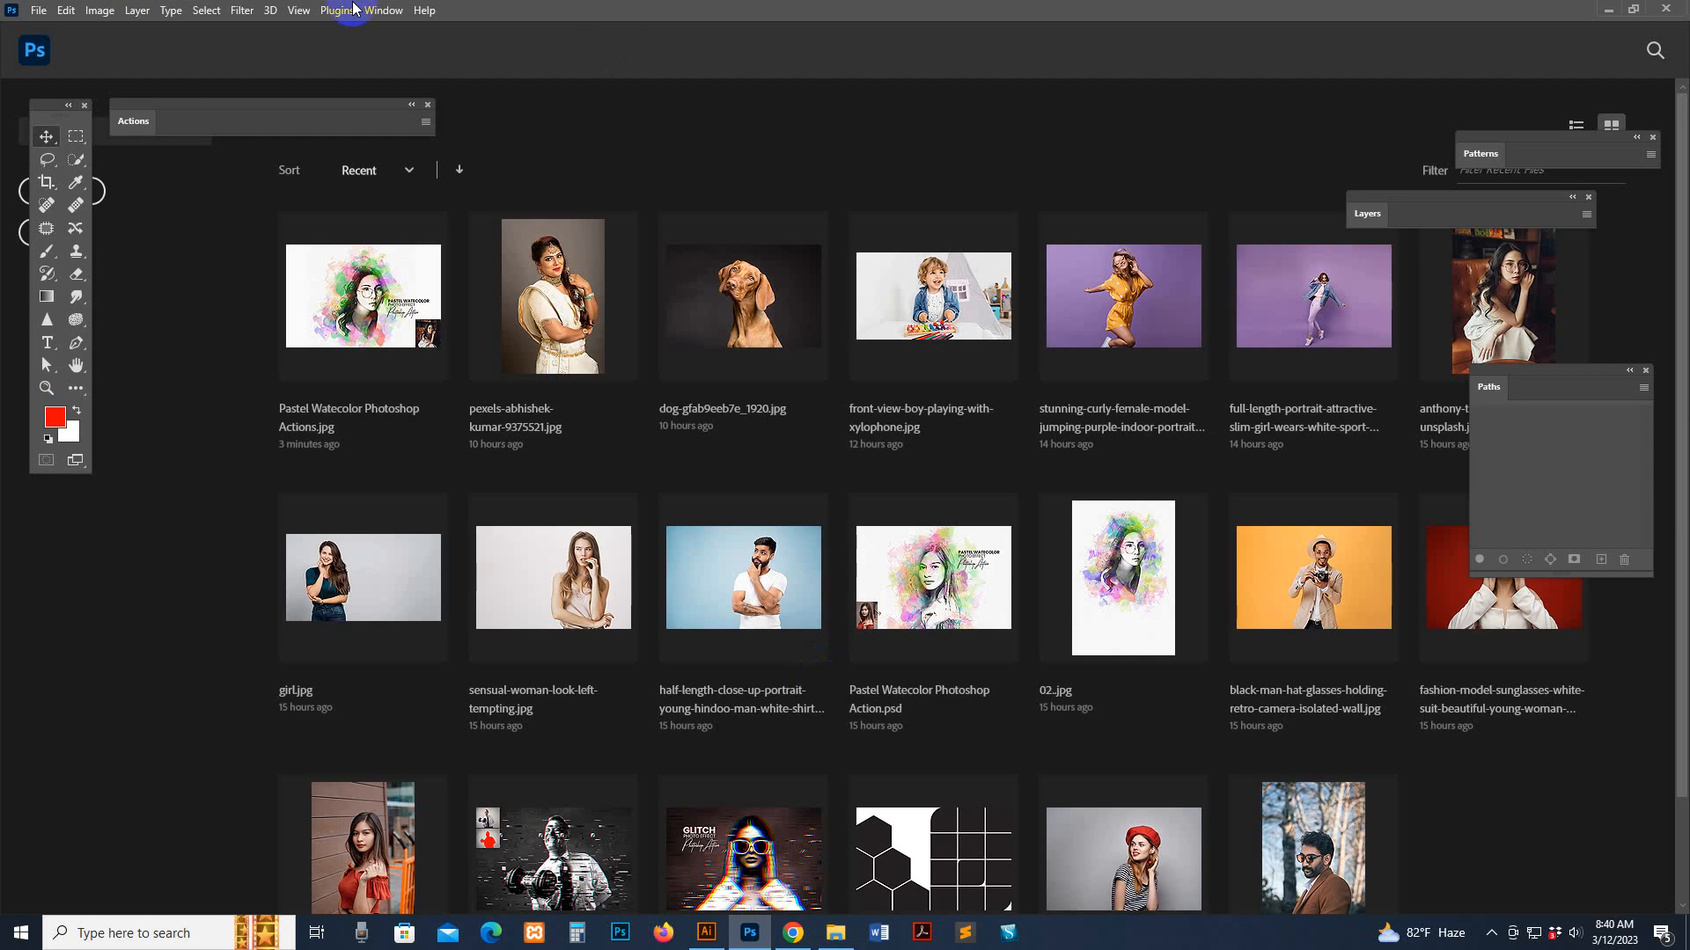
click(386, 10)
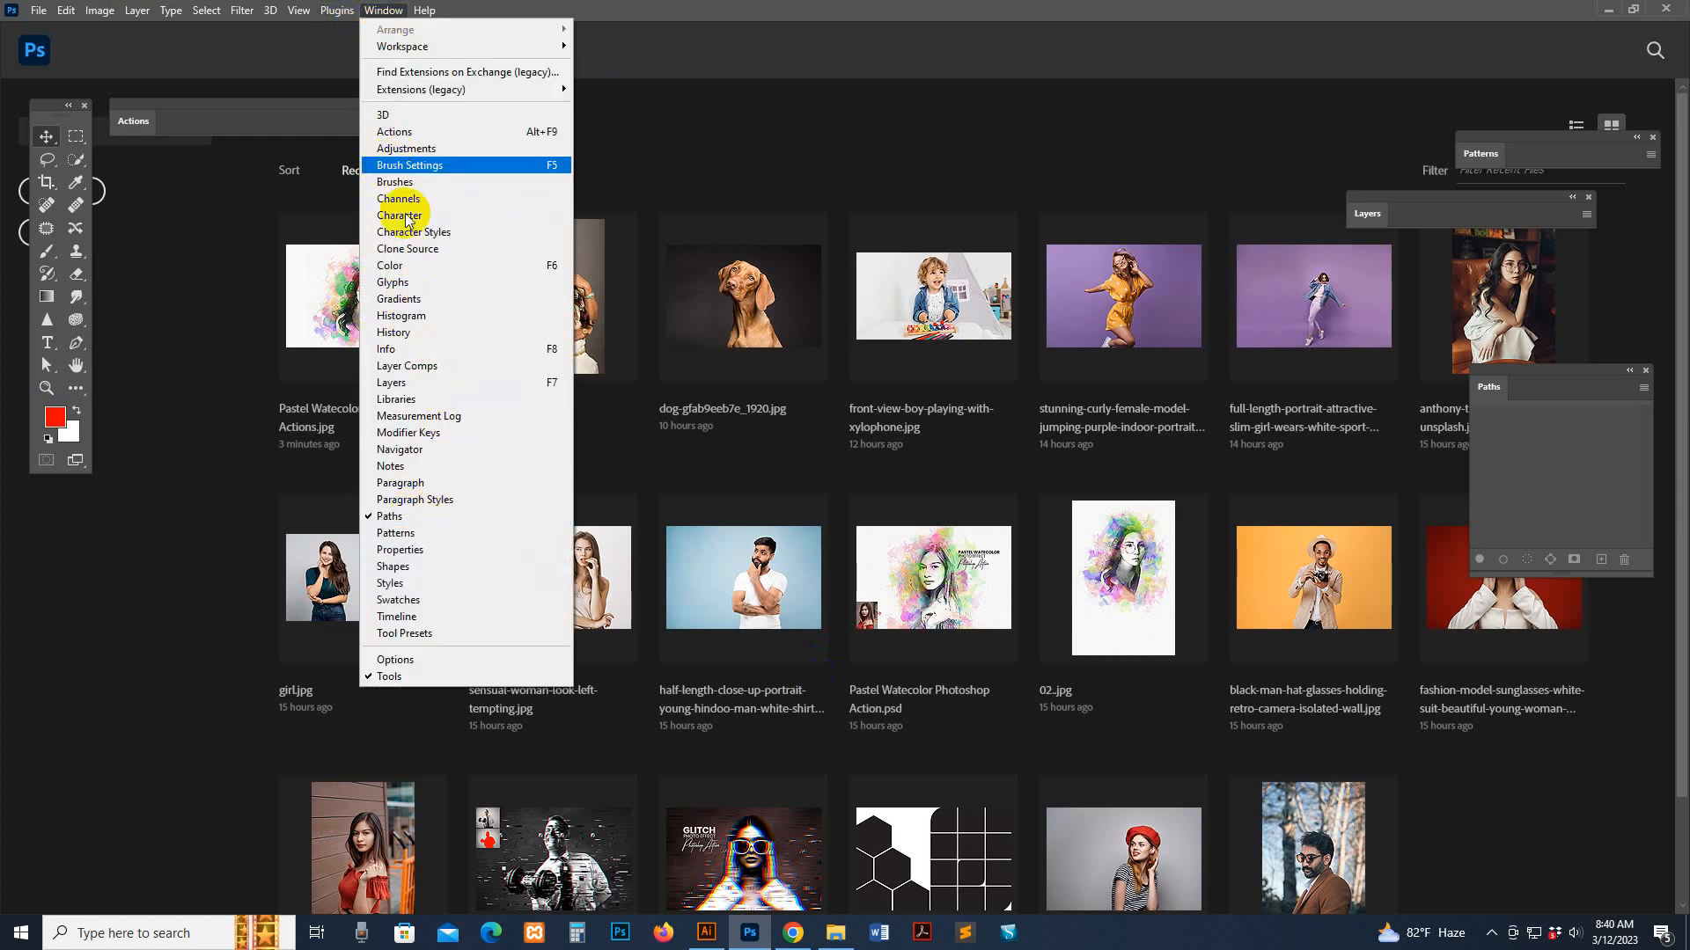
click(396, 181)
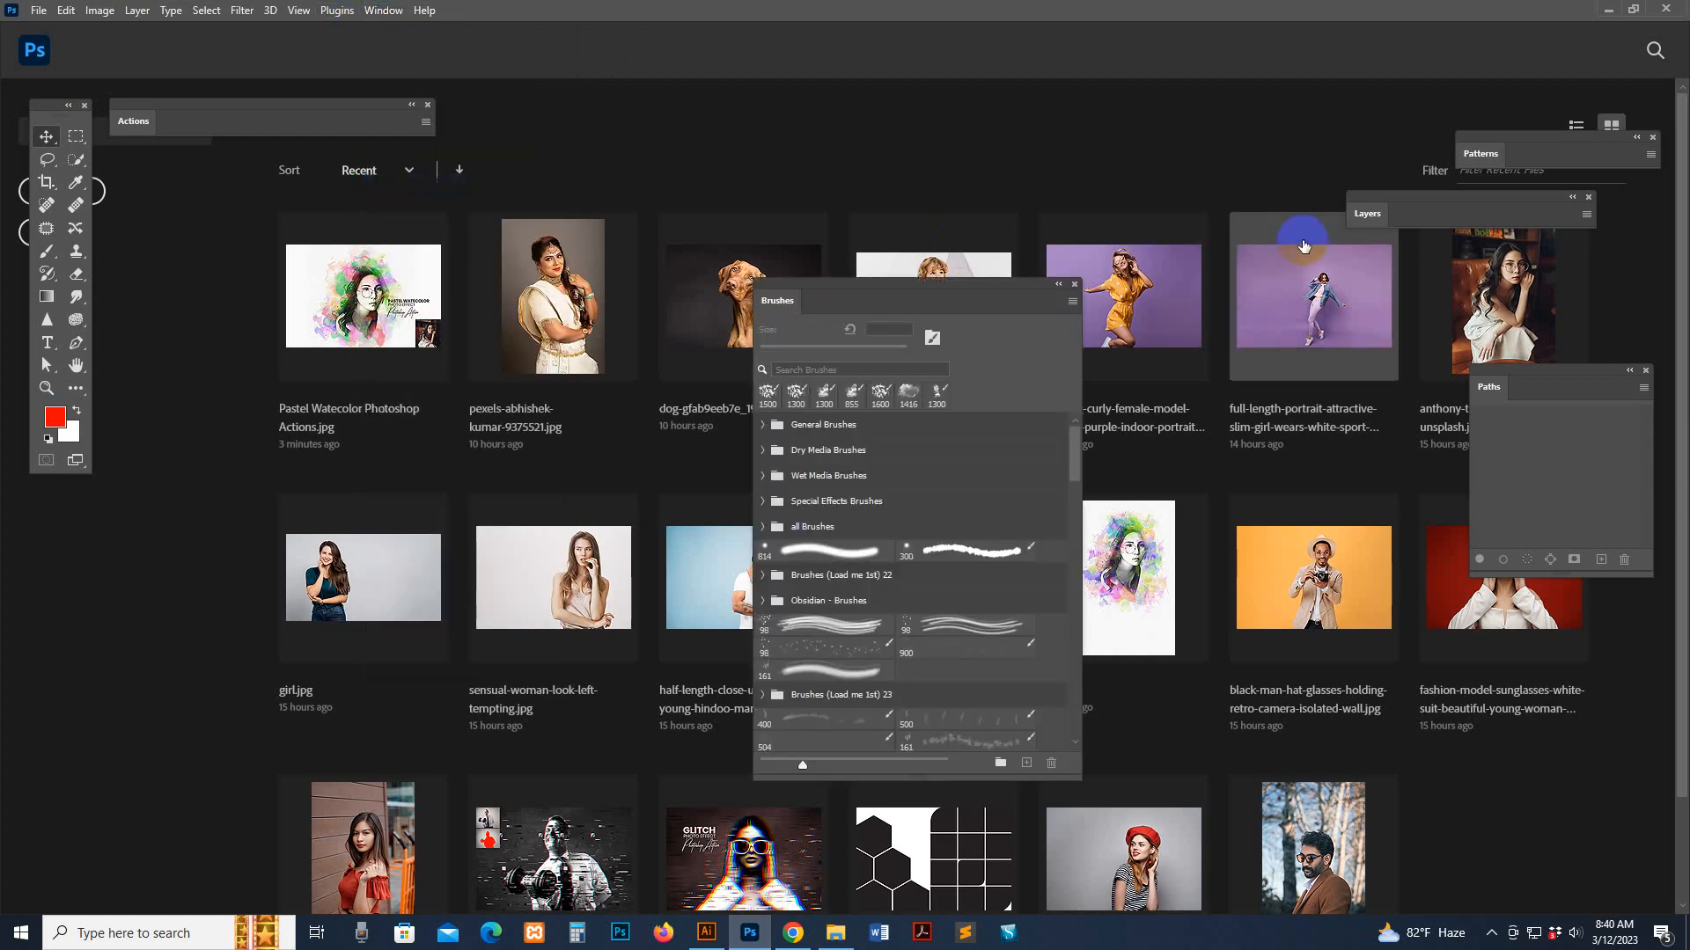
click(1072, 302)
click(880, 290)
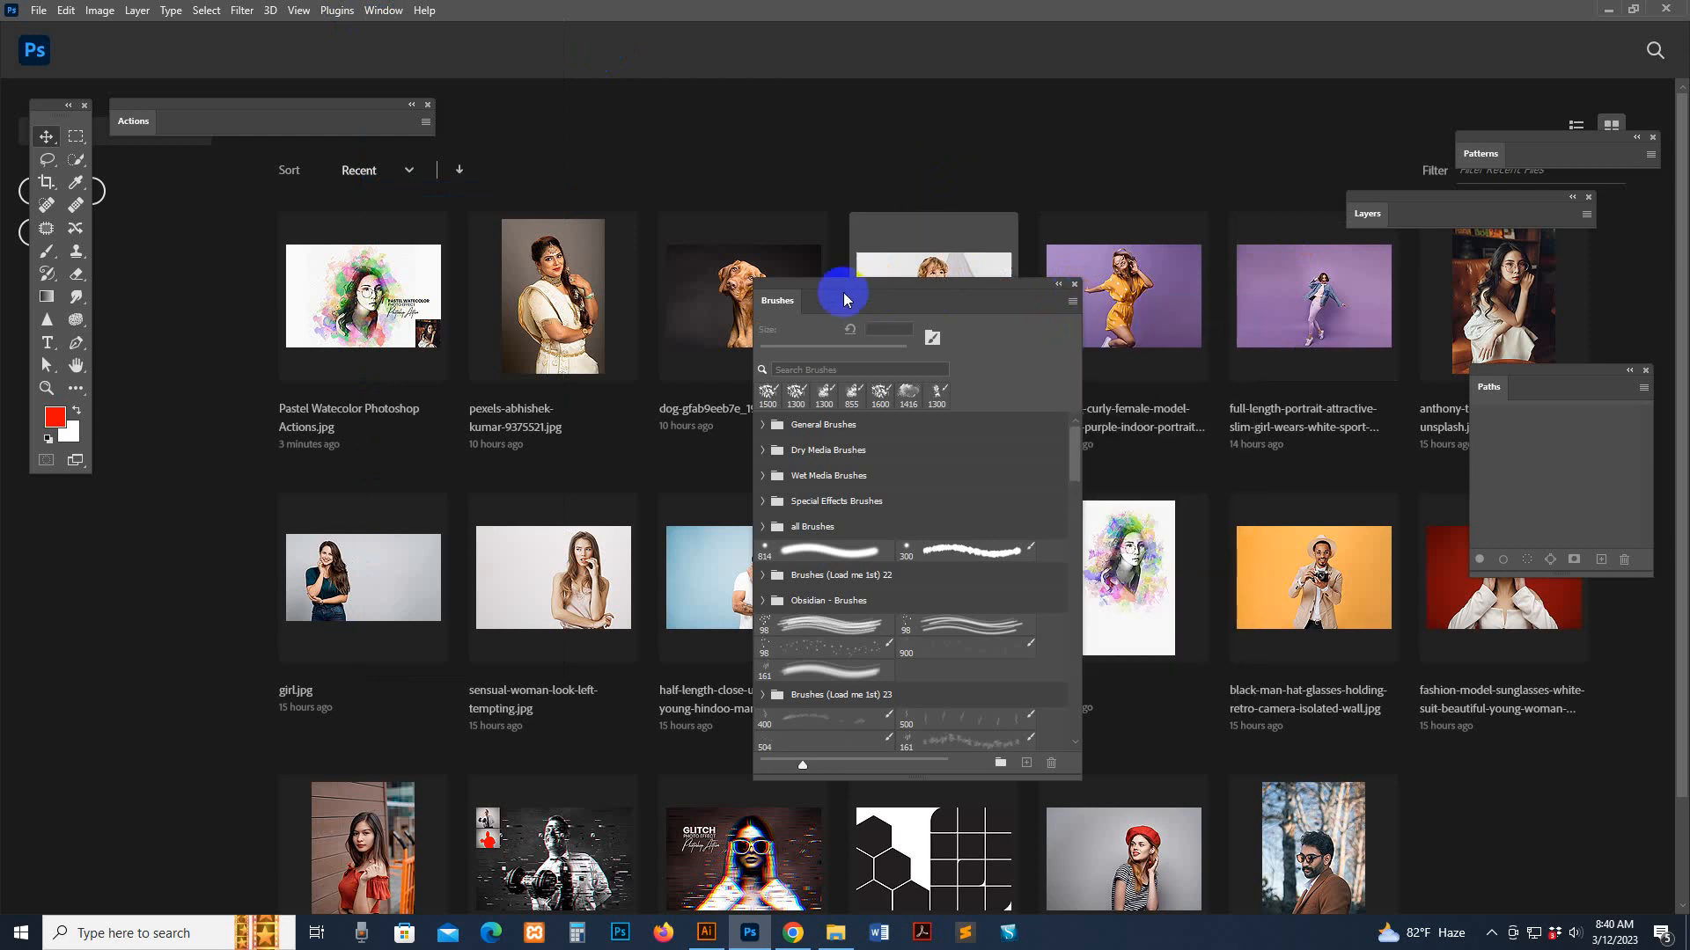
drag(1010, 317, 1026, 229)
- Import the brush file Brushes (Load me 1st).abr from the Main file Pastel Watecolor Photoshop Action folder and close the brush presets
click(1088, 213)
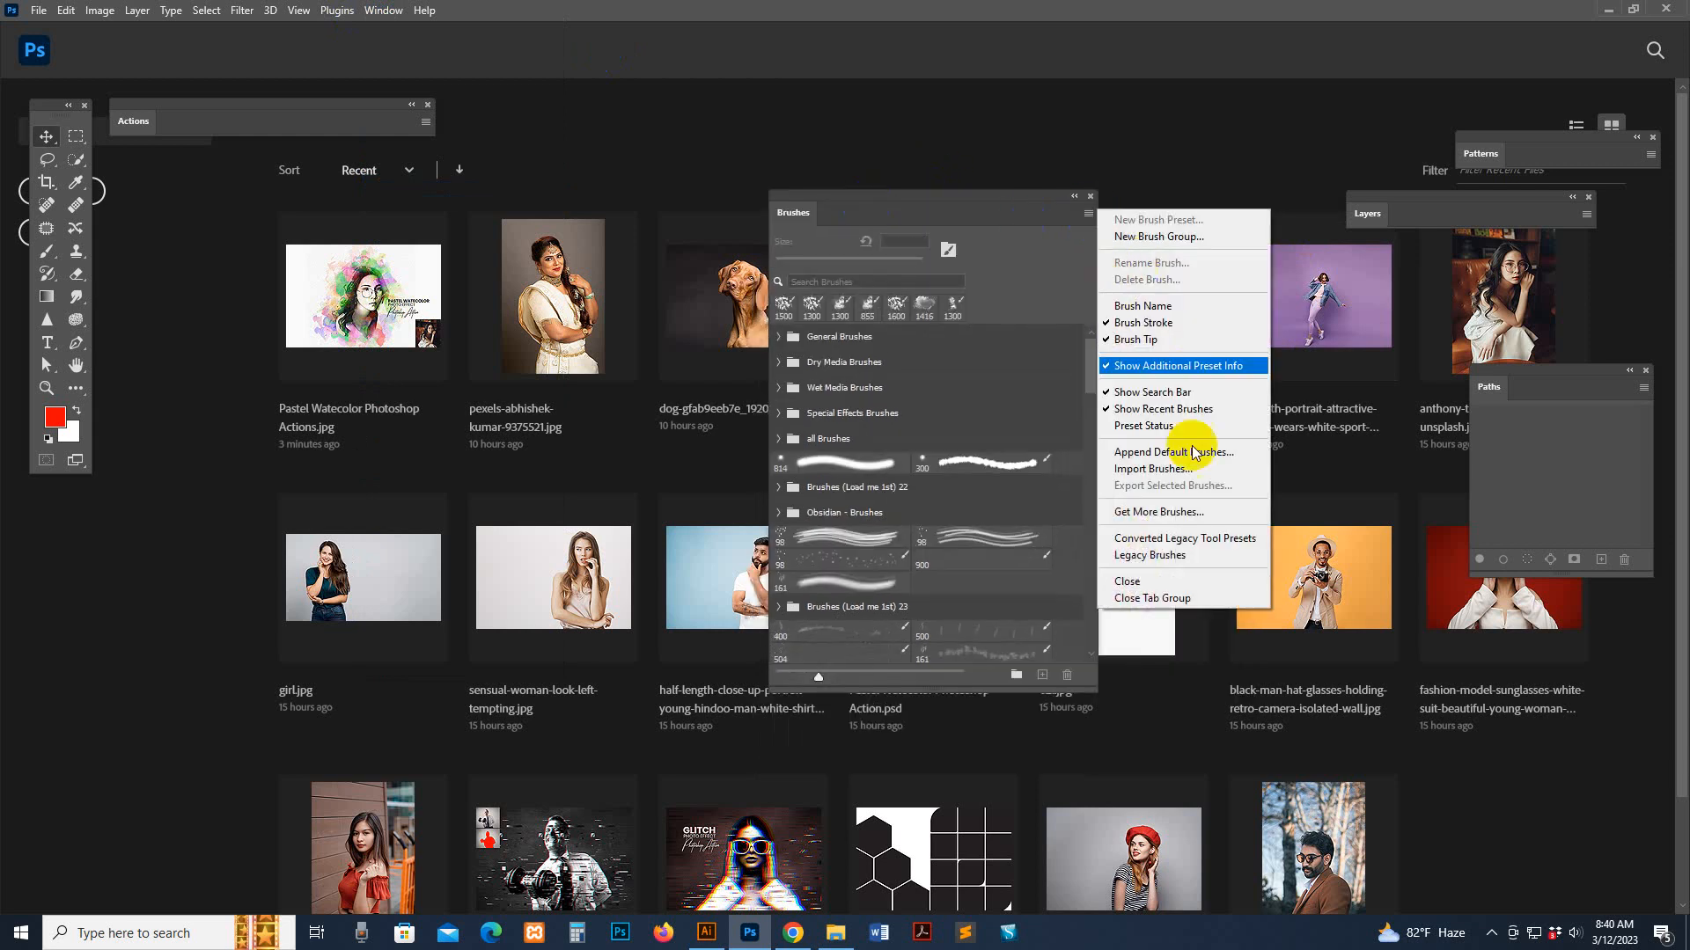
click(1152, 470)
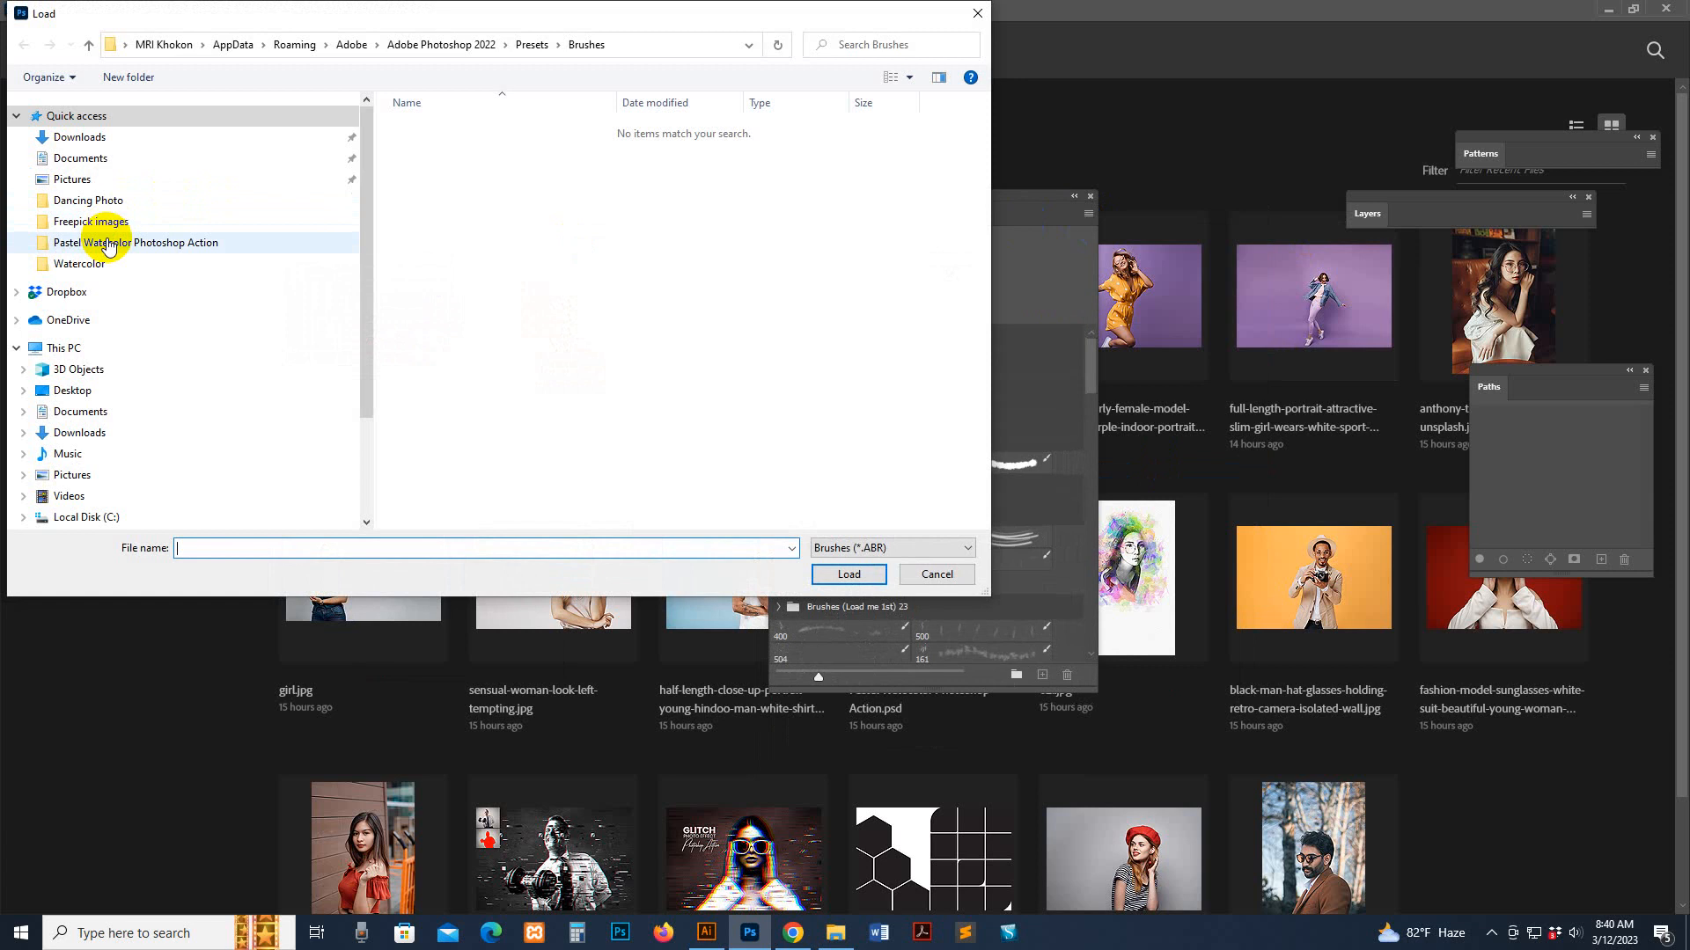
click(110, 244)
double_click(447, 126)
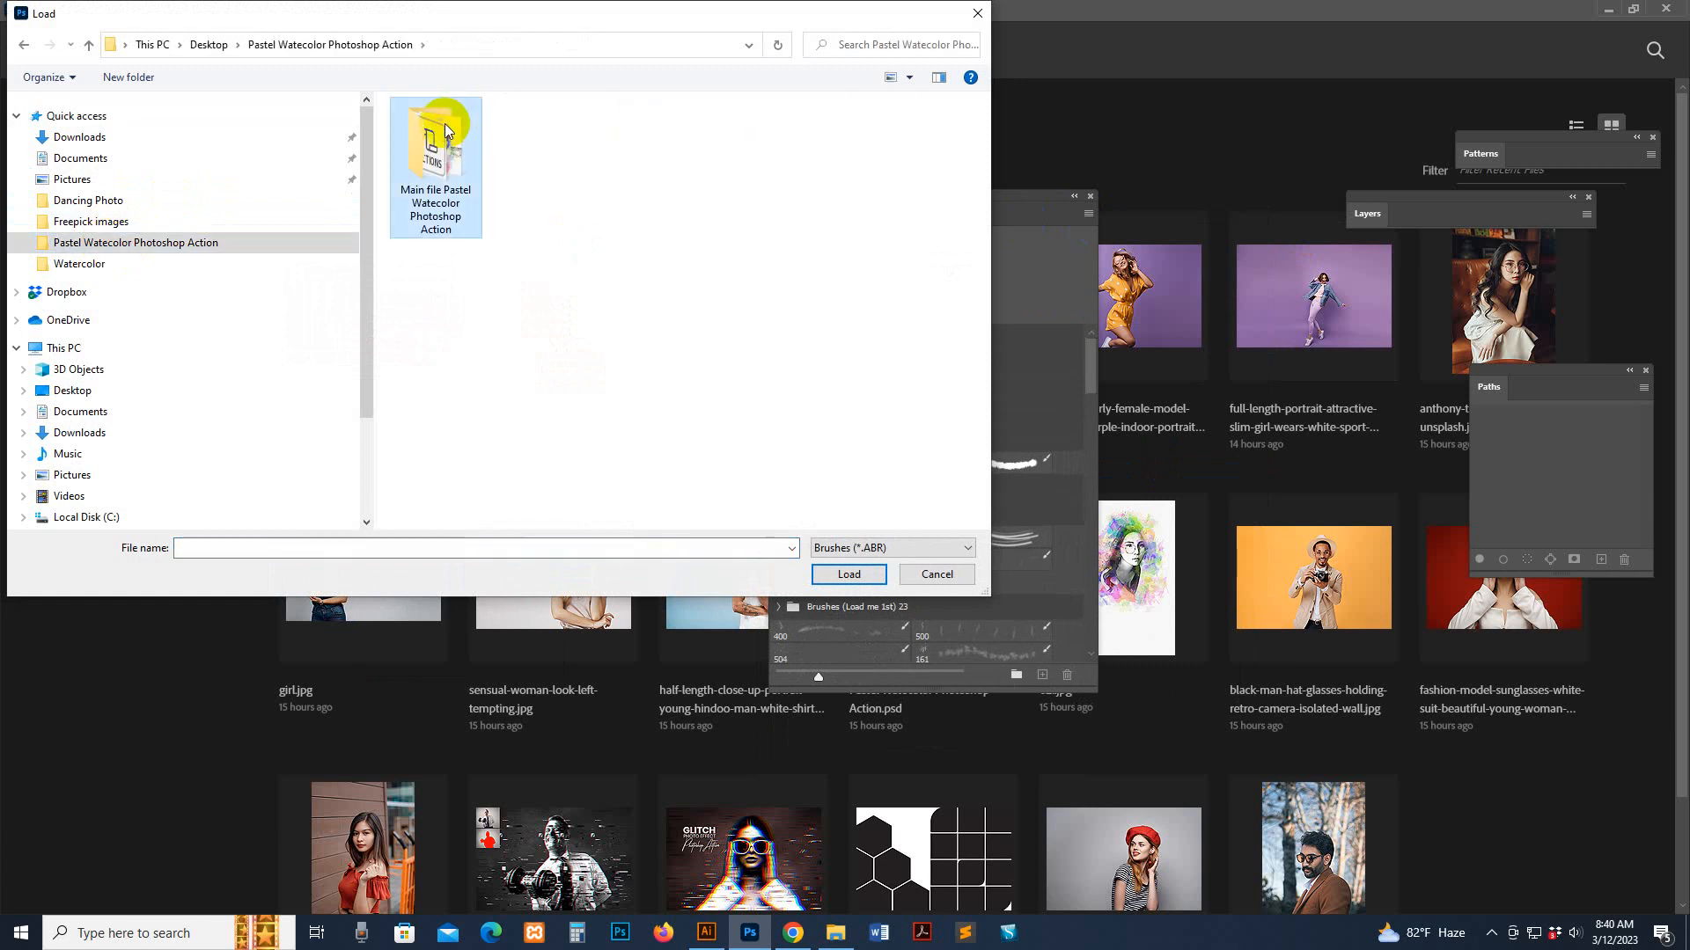
click(477, 130)
click(848, 573)
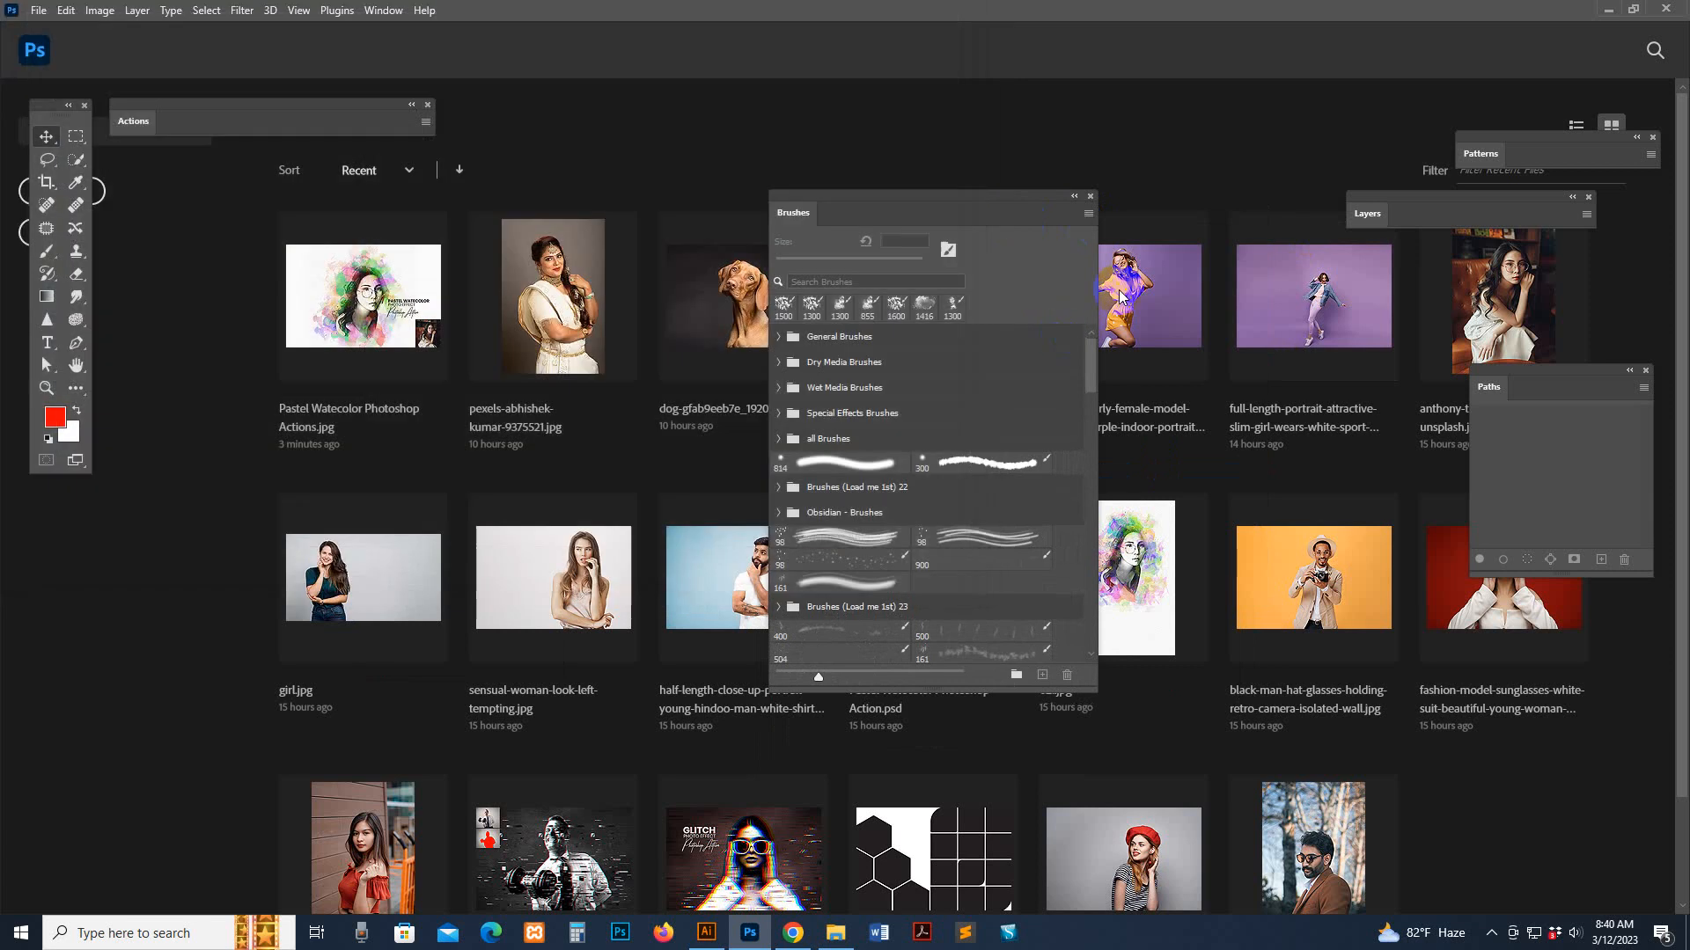
click(1095, 195)
- Display the pattern presets, import Patterns (Load me 1st).pat from the Main file Pastel Watecolor Photoshop Action folder, and close them
click(383, 10)
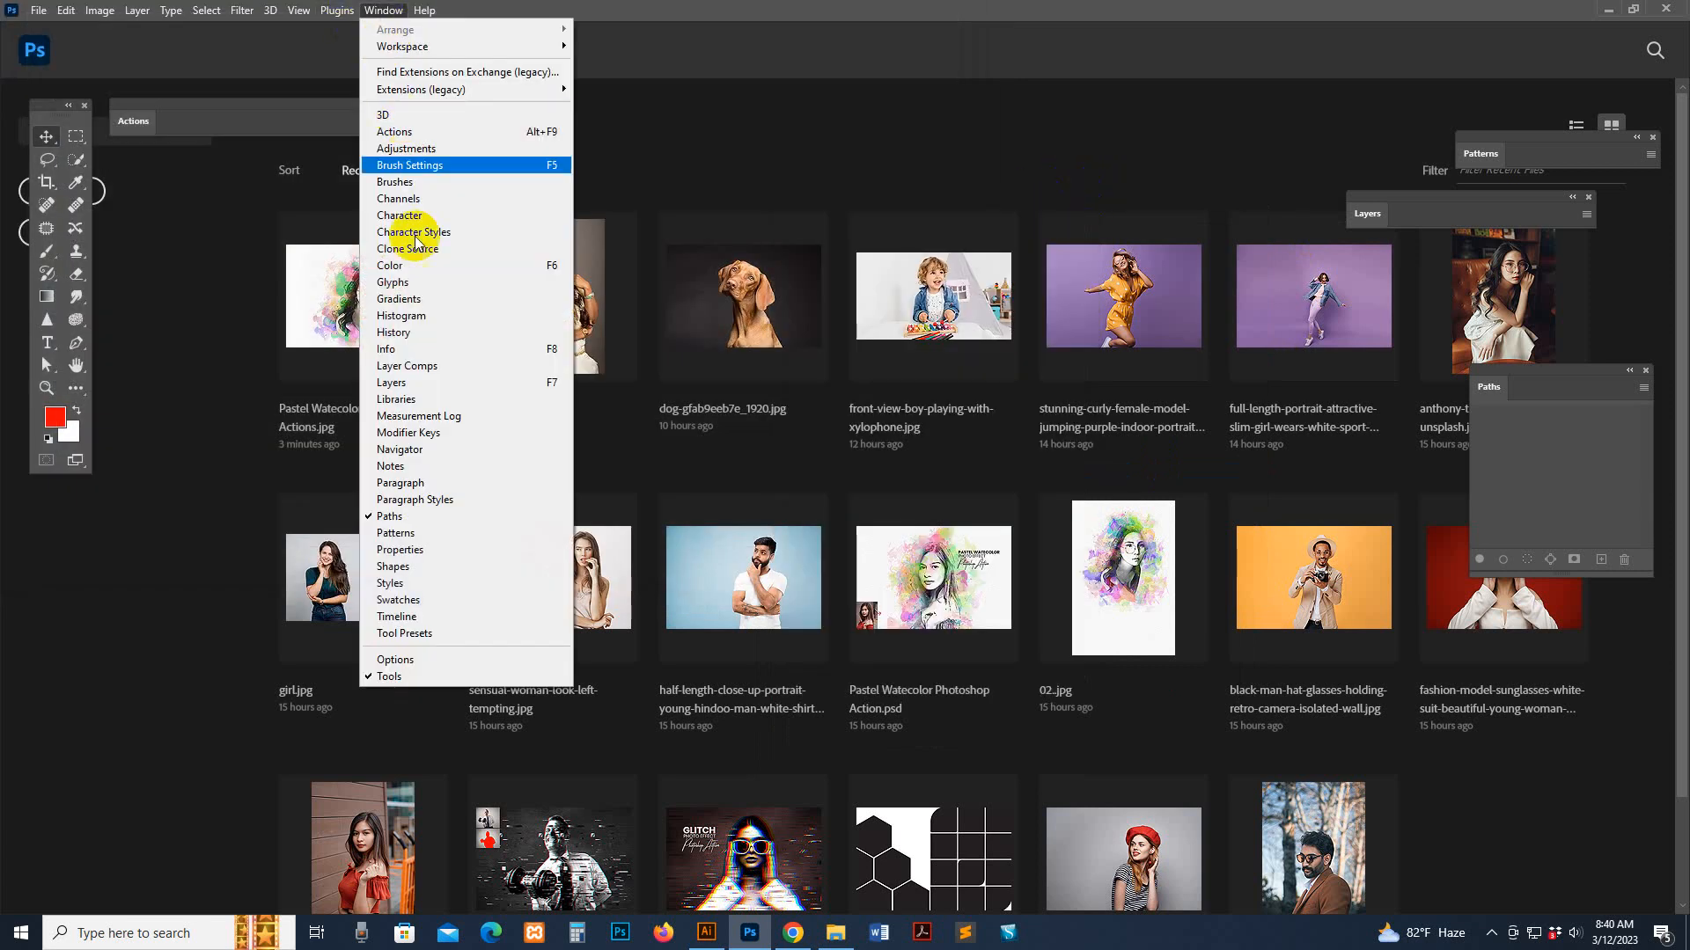
click(407, 533)
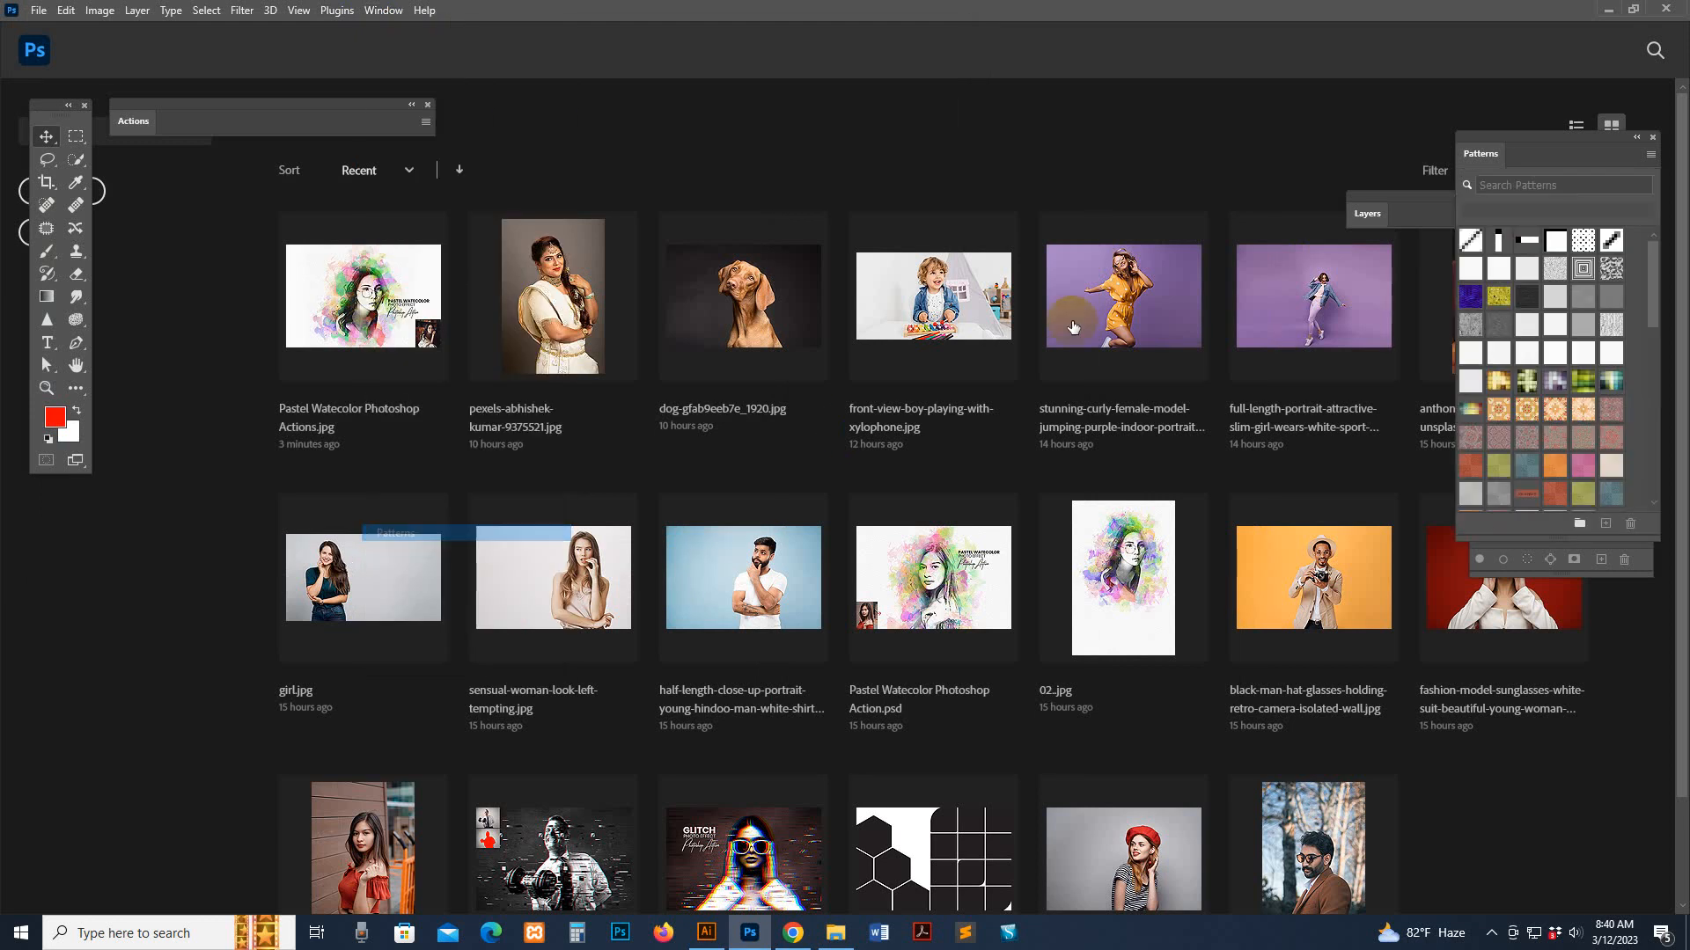
drag(1508, 157, 1126, 122)
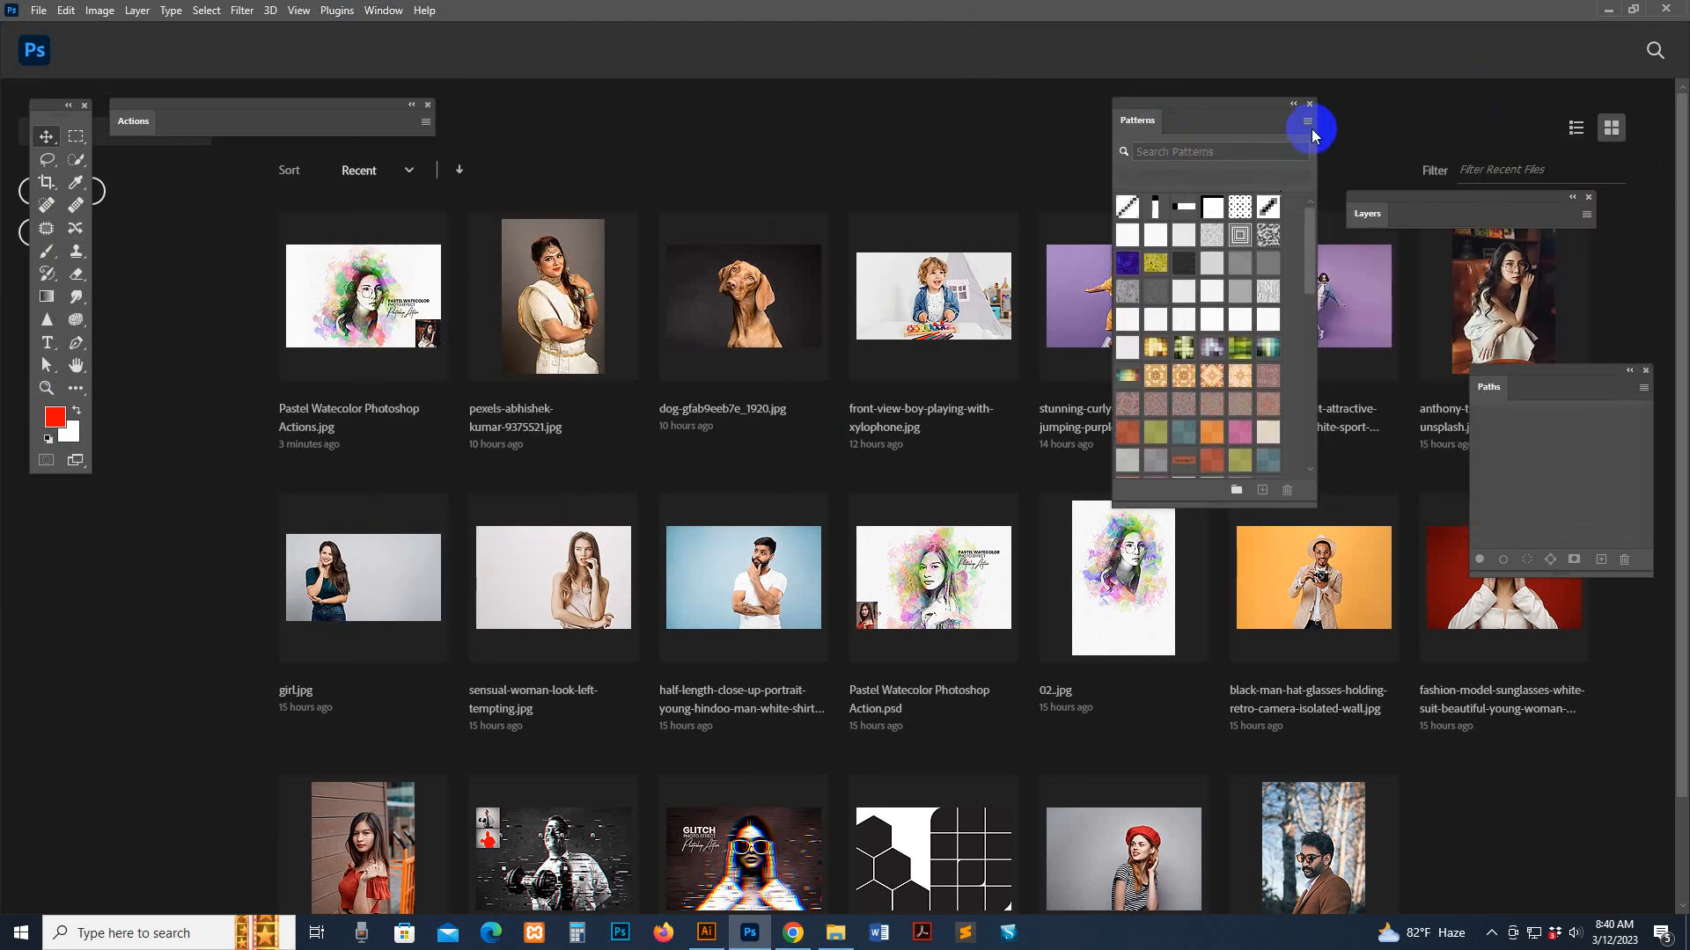
click(1308, 120)
click(1378, 383)
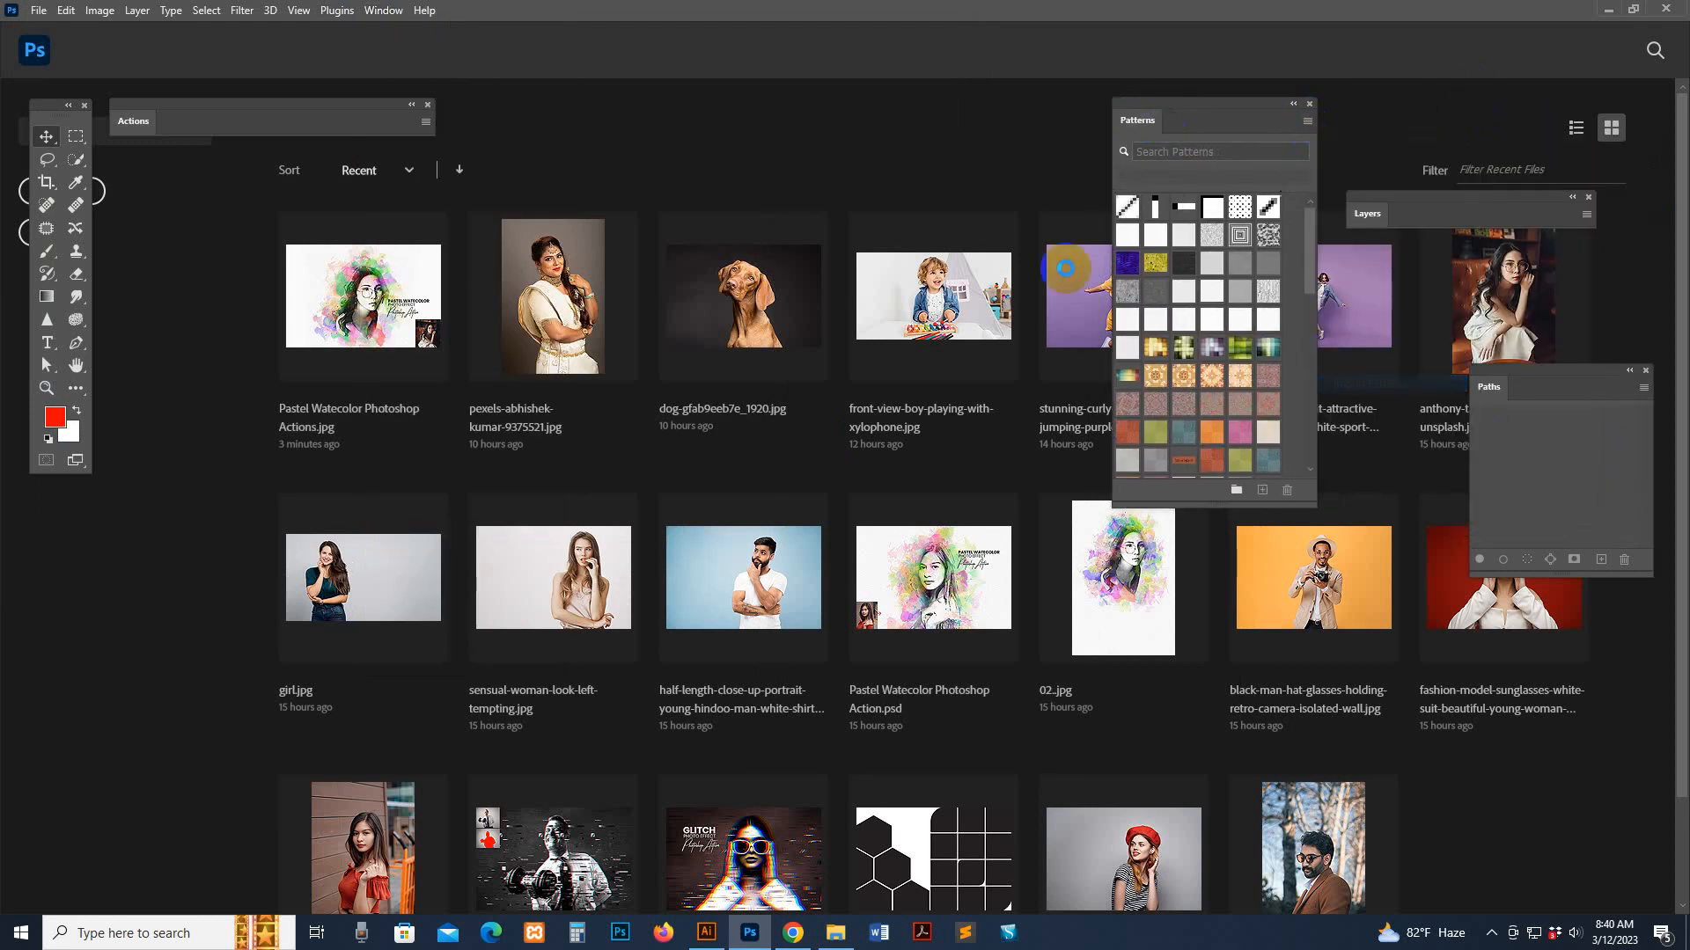
click(114, 243)
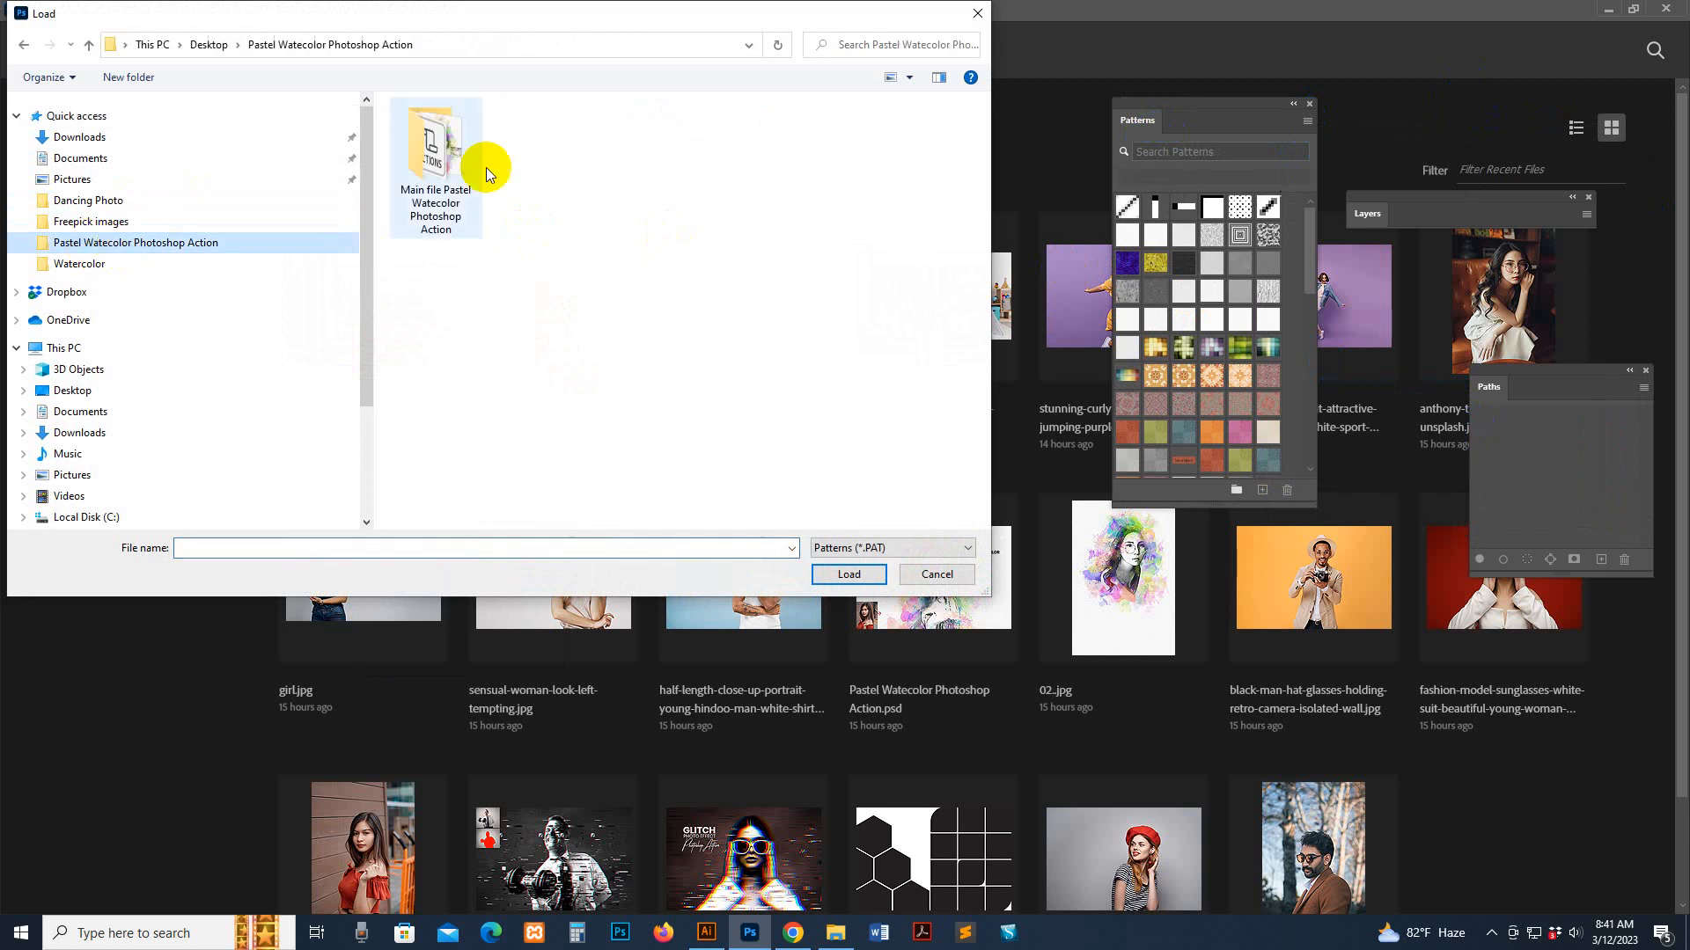
double_click(485, 167)
click(456, 132)
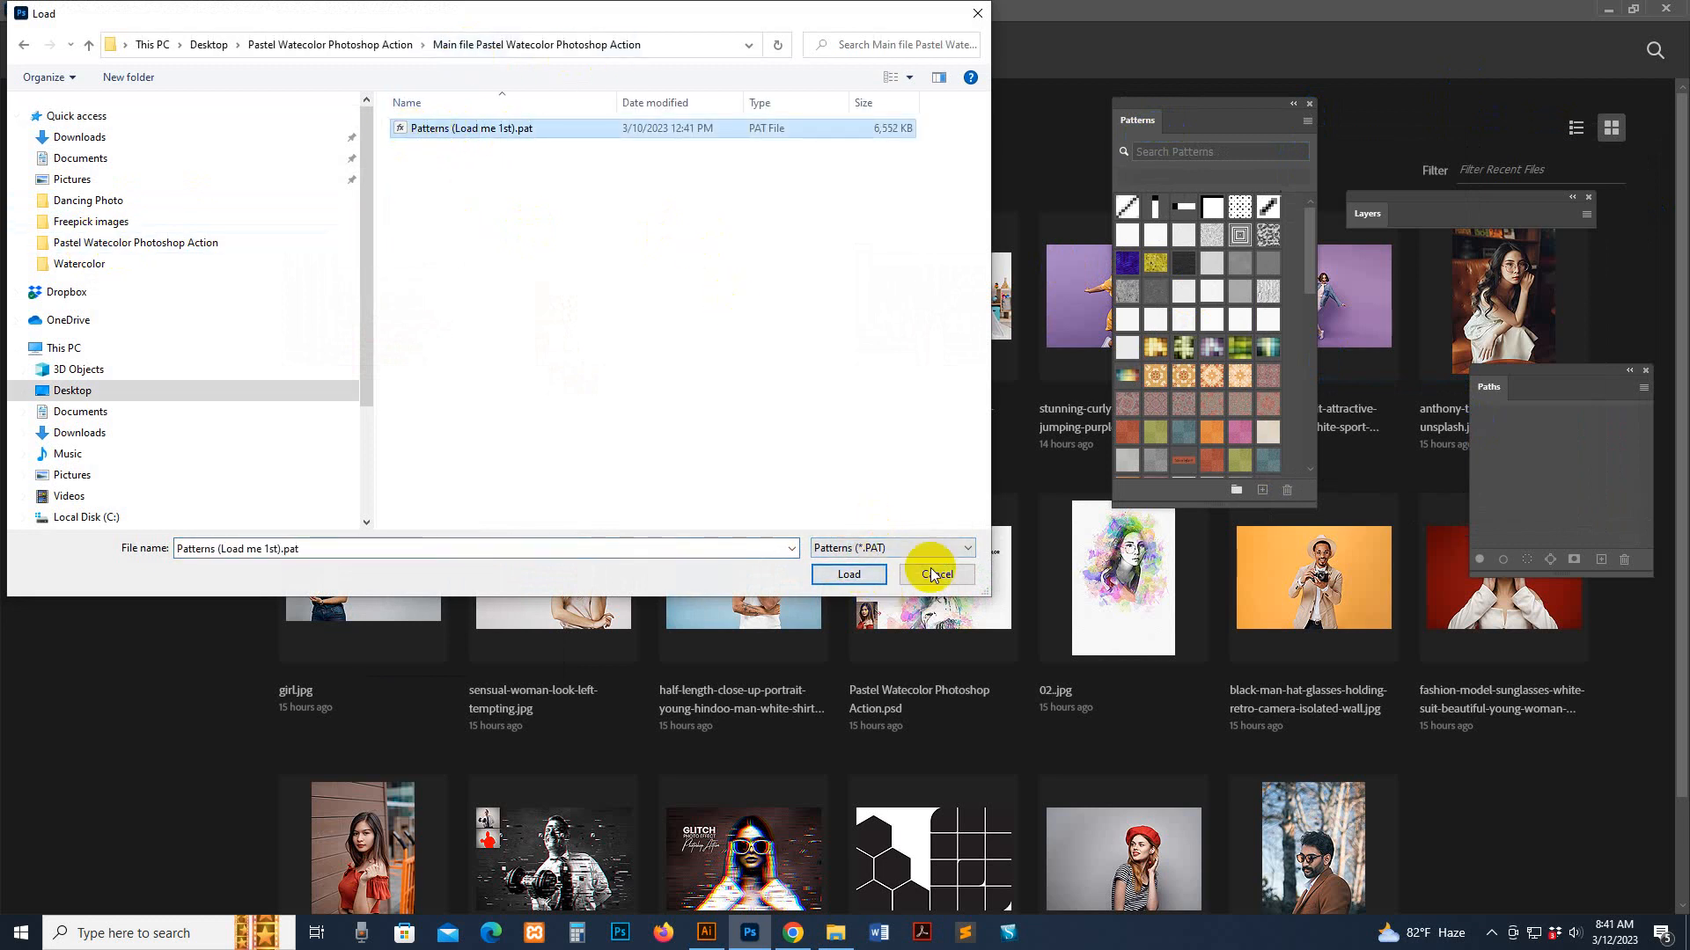
click(849, 574)
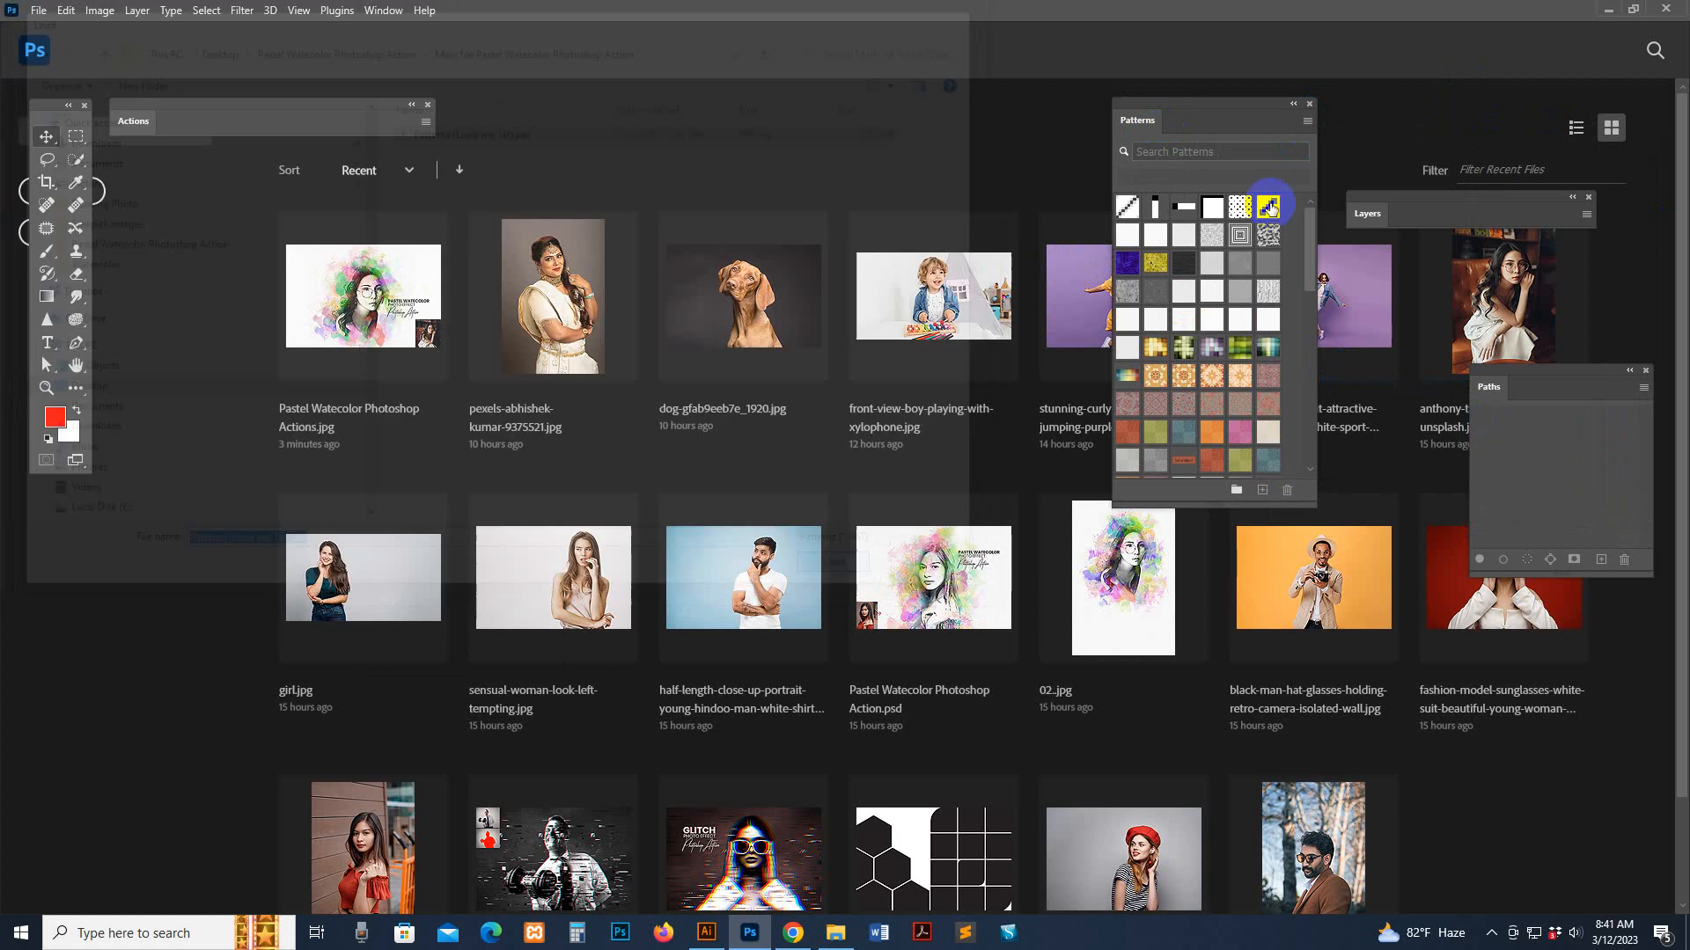
click(1309, 105)
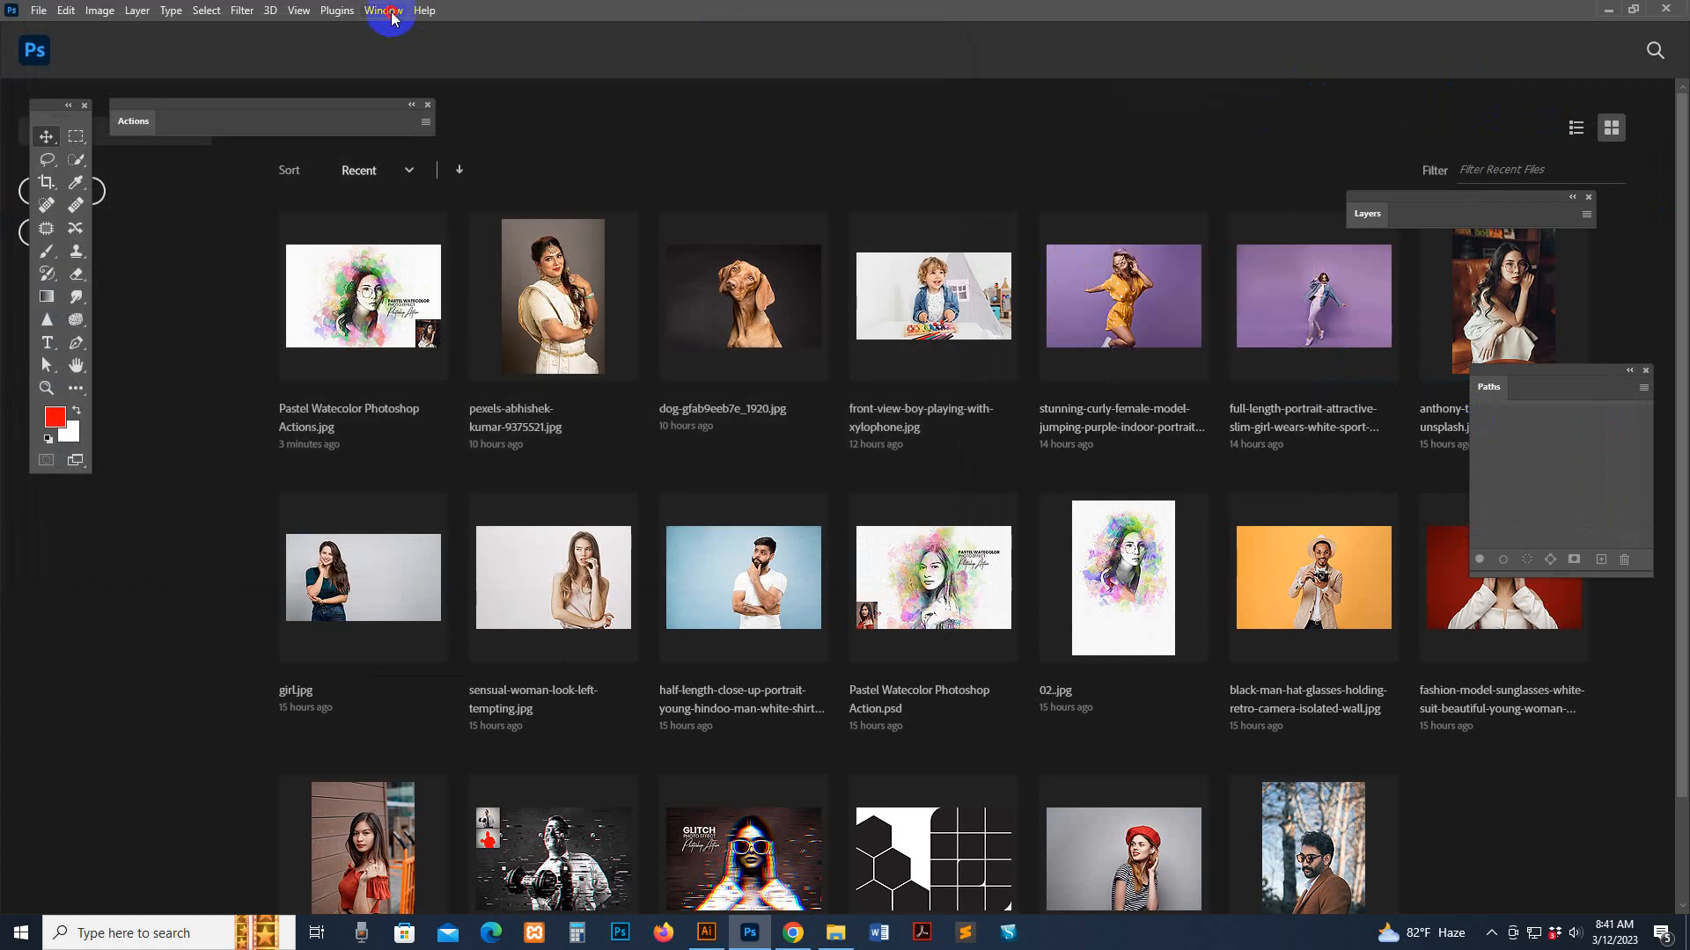
- Load the Pastel Watecolor Photoshop Action ATN file from the main file folder into the actions list and enlarge the list
click(391, 10)
click(404, 117)
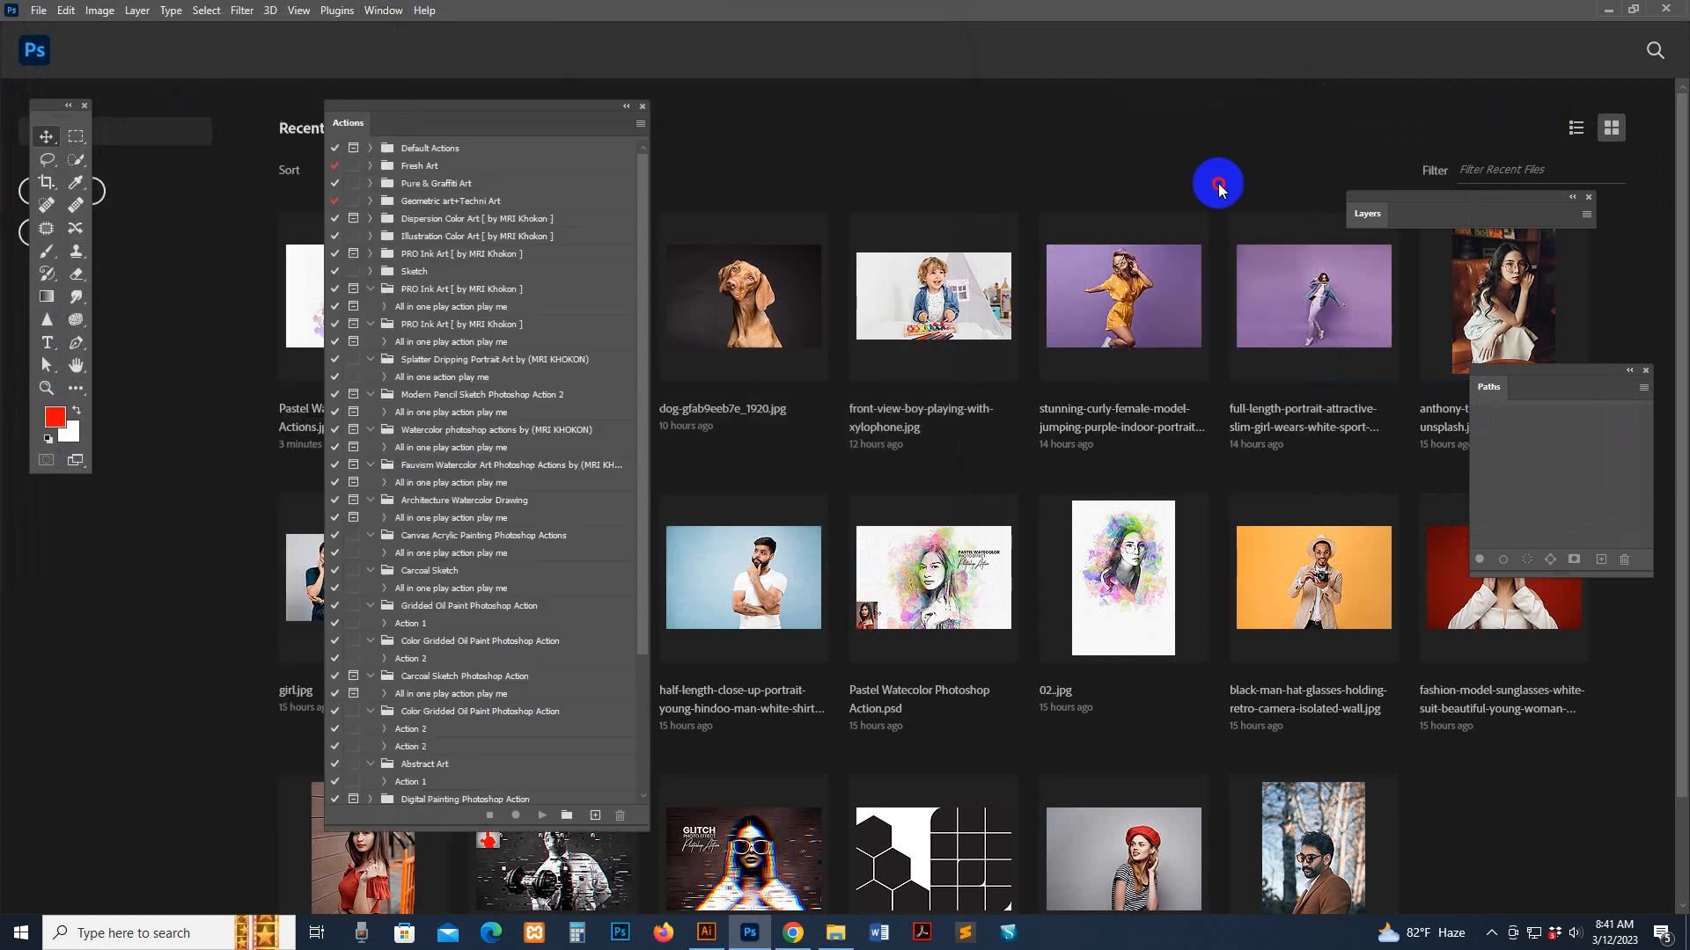
drag(1218, 188, 132, 113)
click(368, 112)
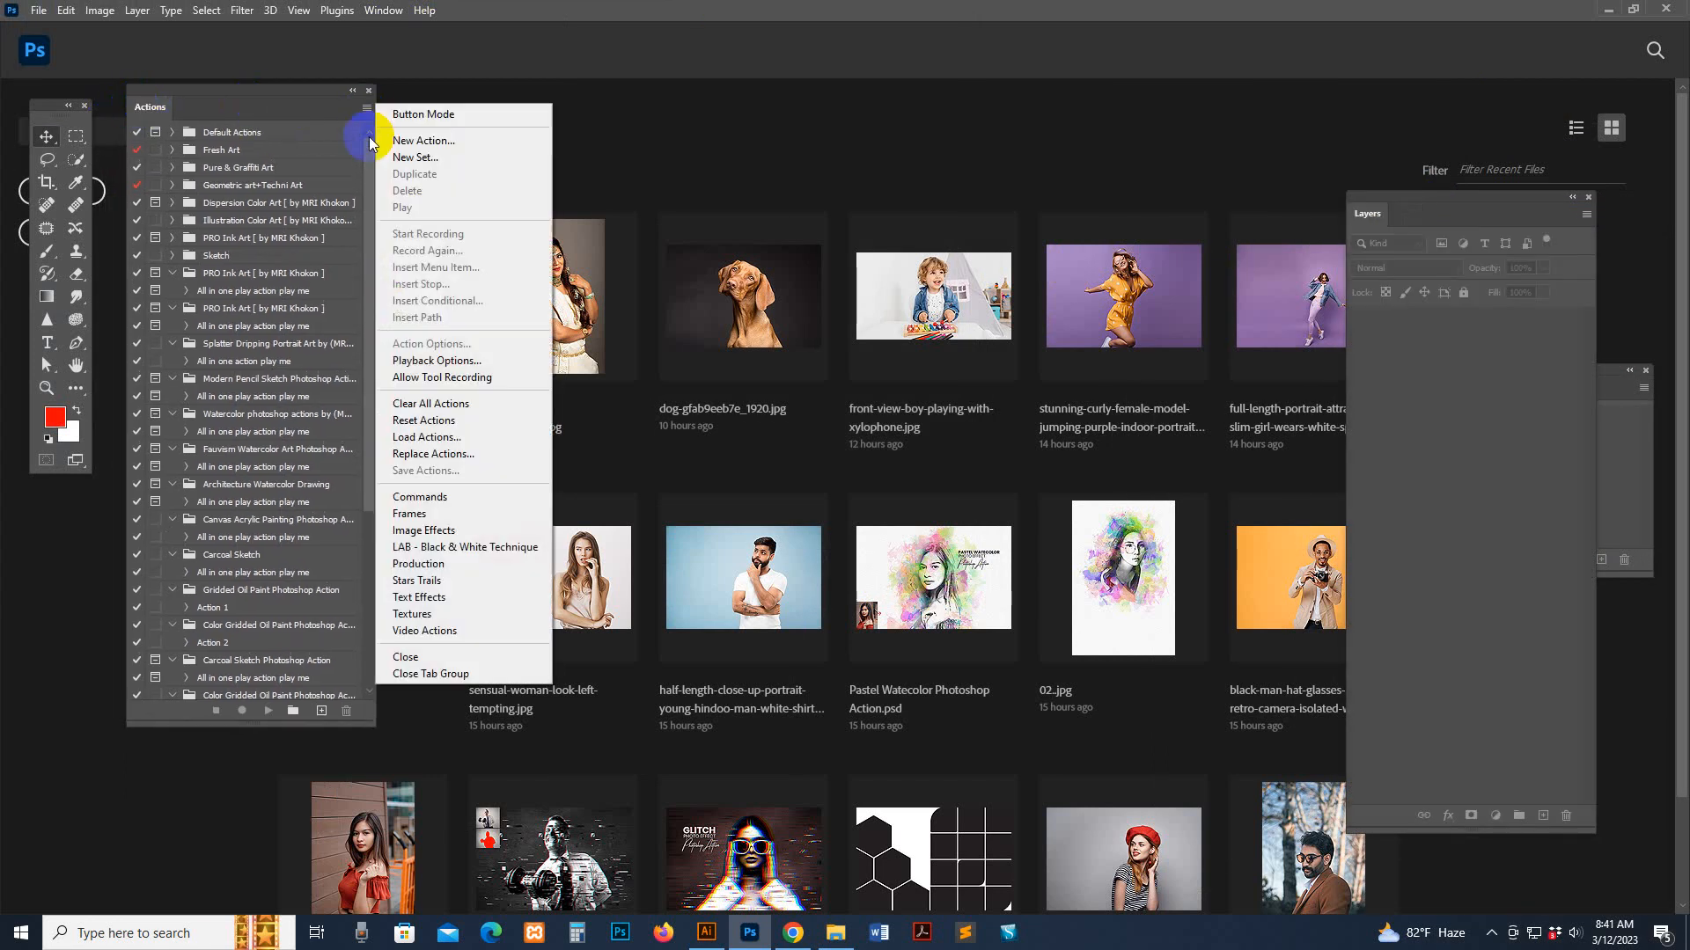
click(440, 438)
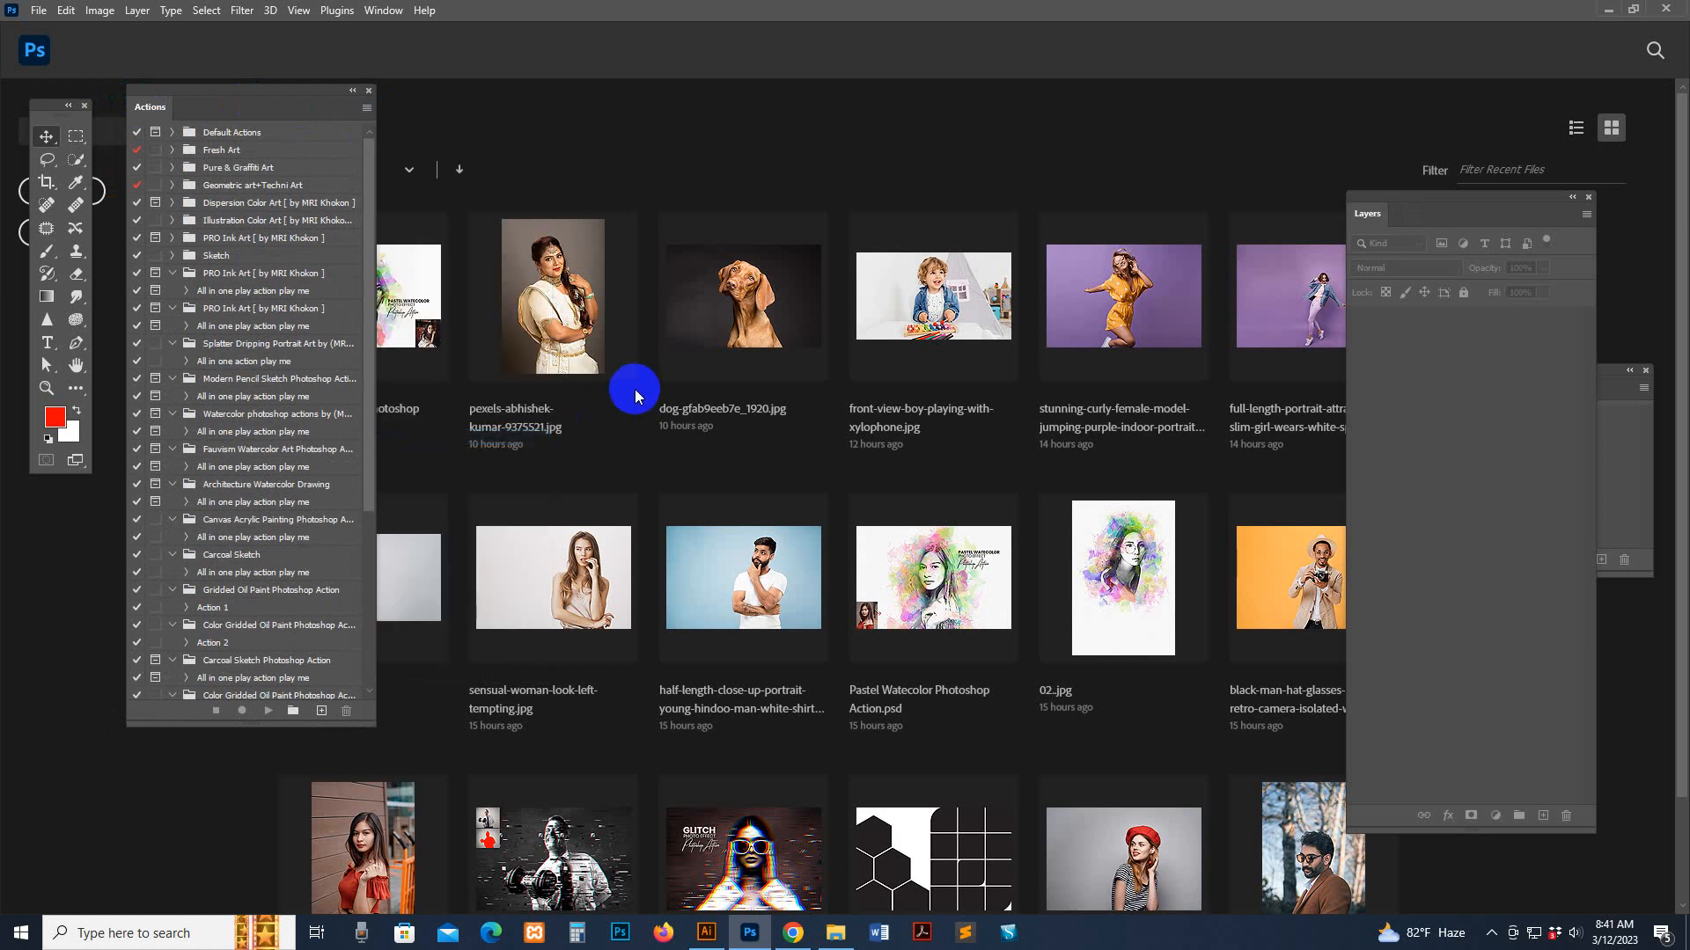
click(83, 250)
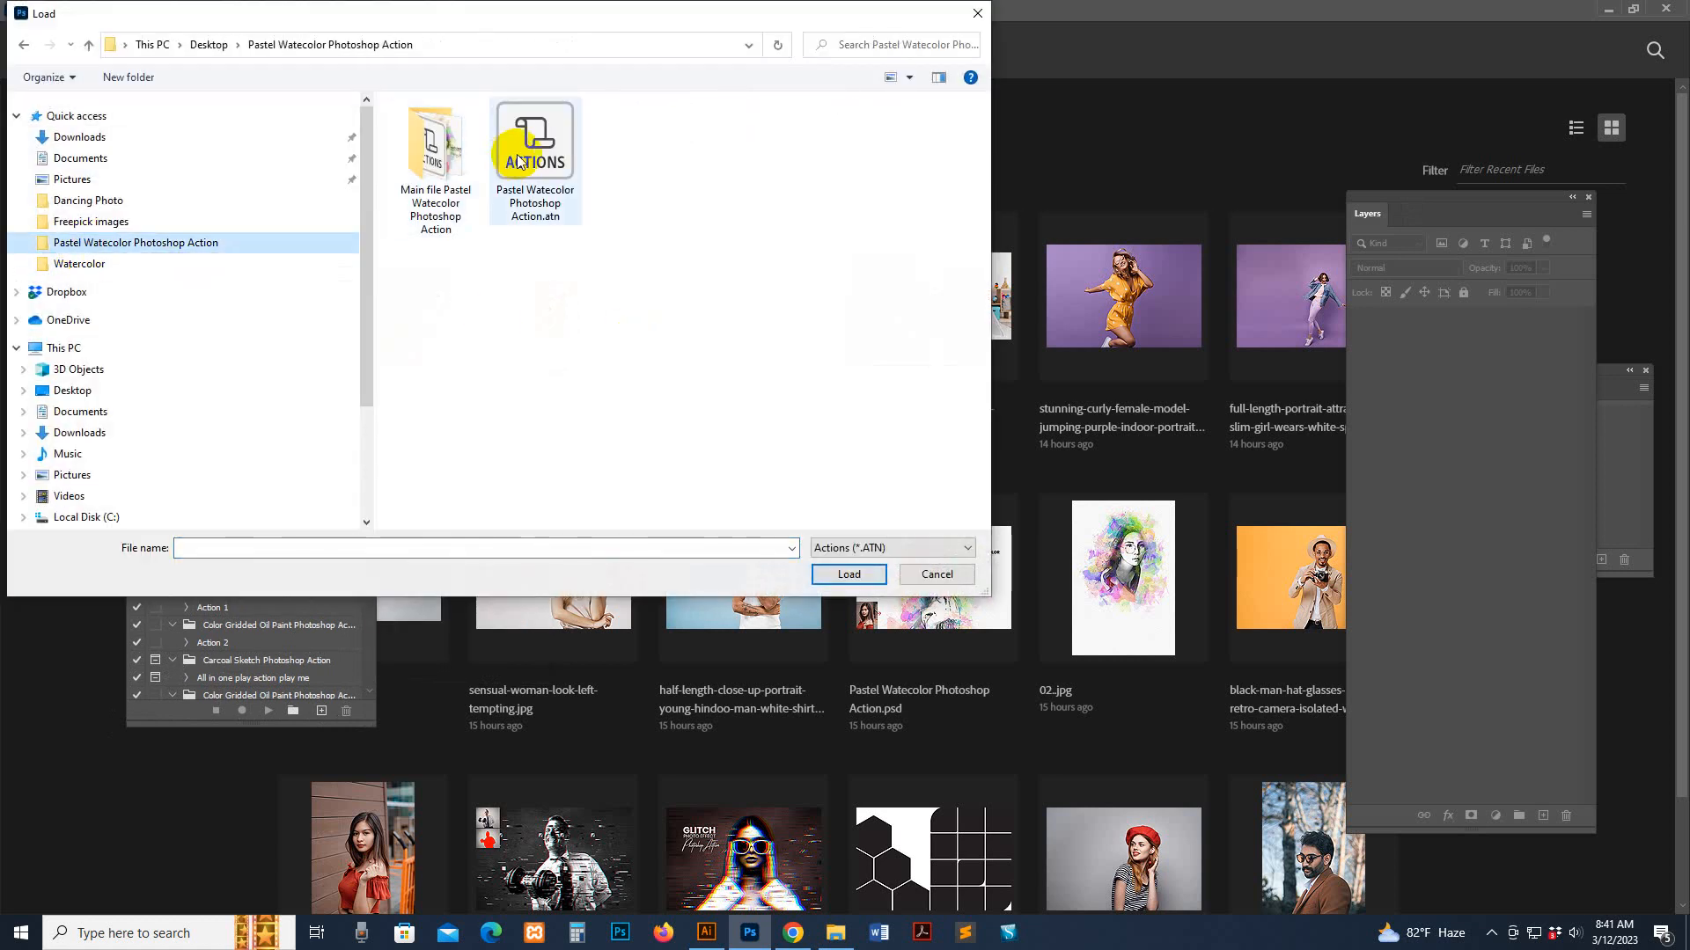
double_click(435, 167)
click(458, 128)
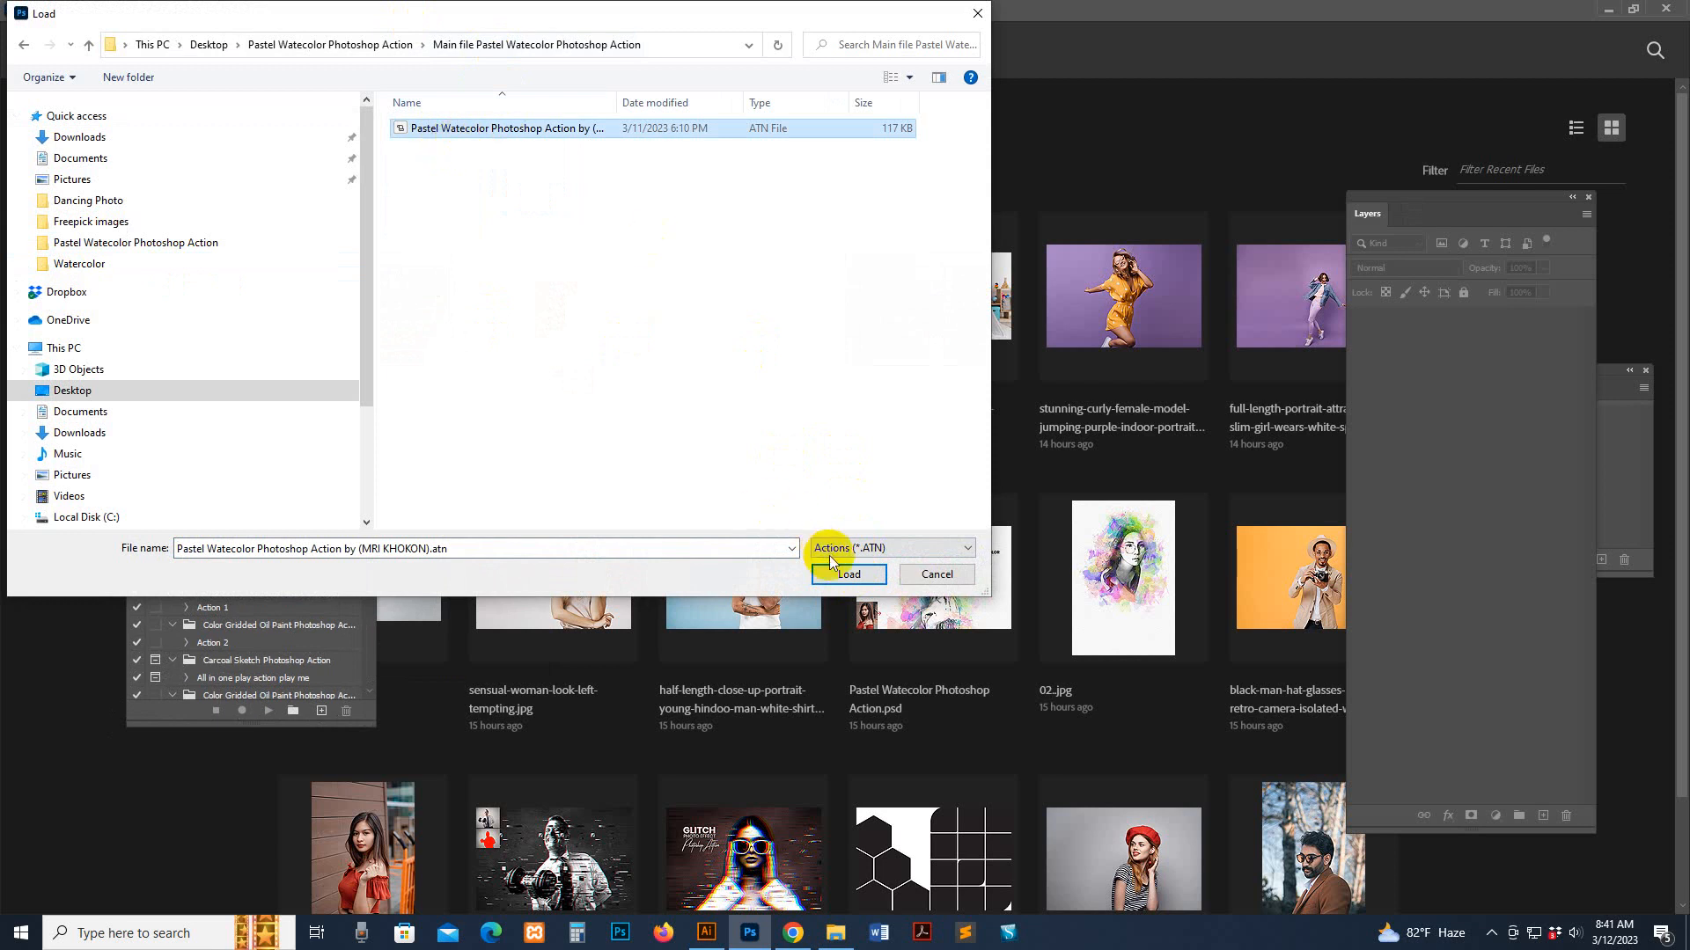
click(846, 574)
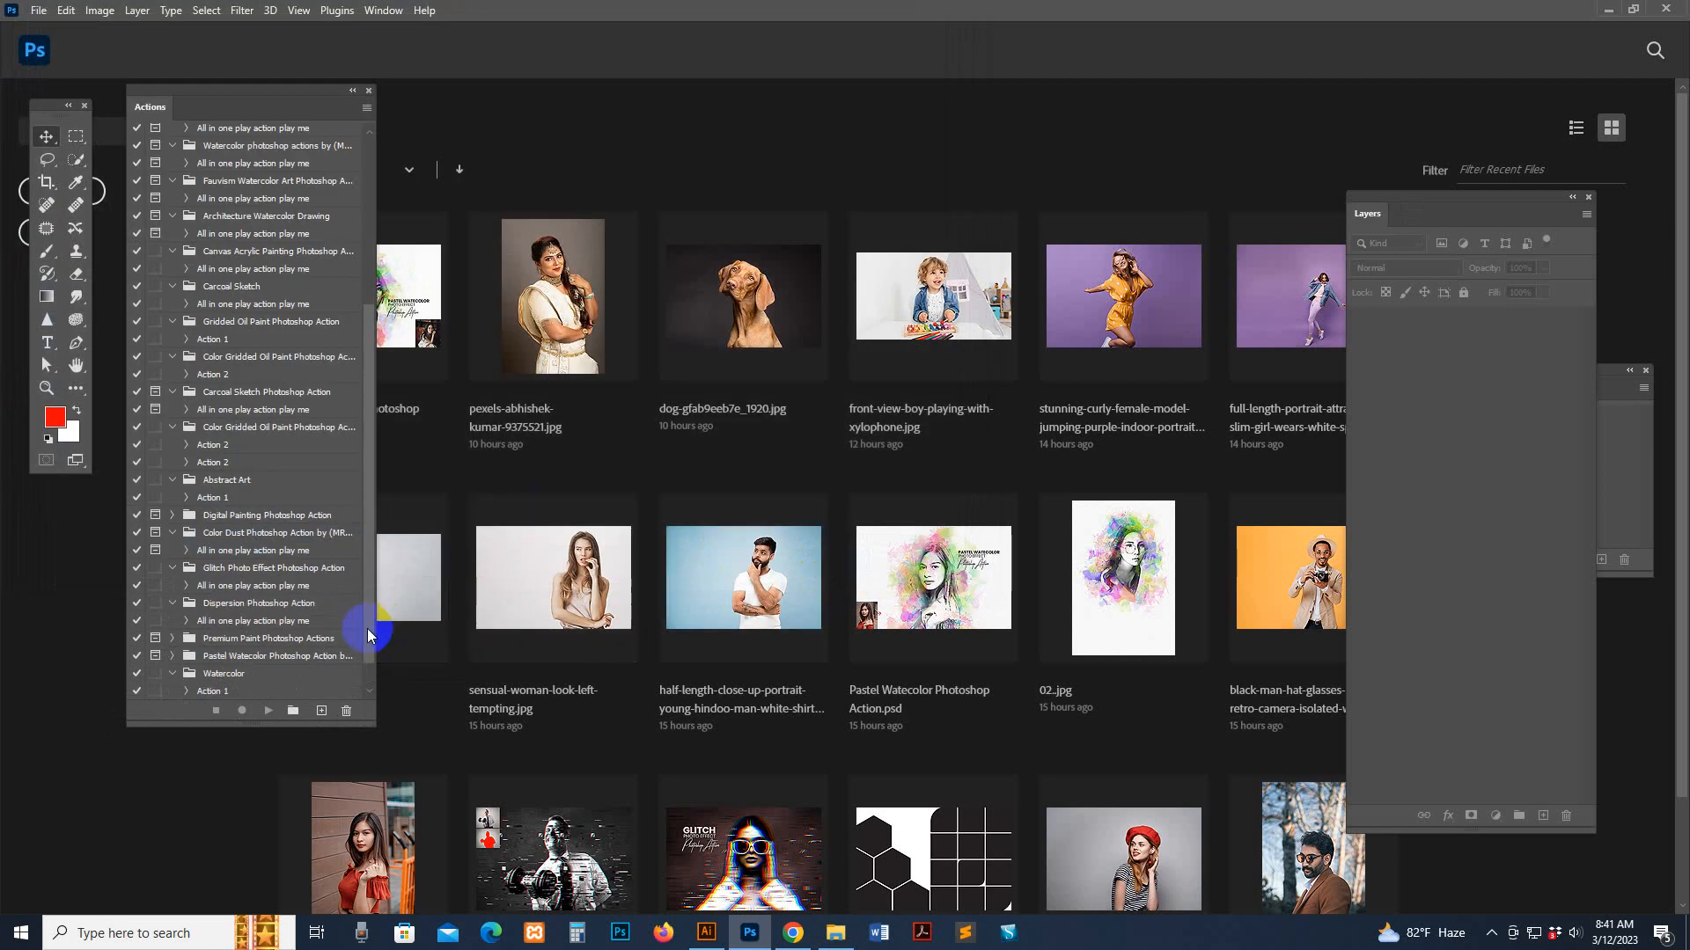
mouse_move(367, 628)
mouse_down()
mouse_move(369, 676)
mouse_move(407, 728)
mouse_move(410, 540)
mouse_move(433, 702)
mouse_up()
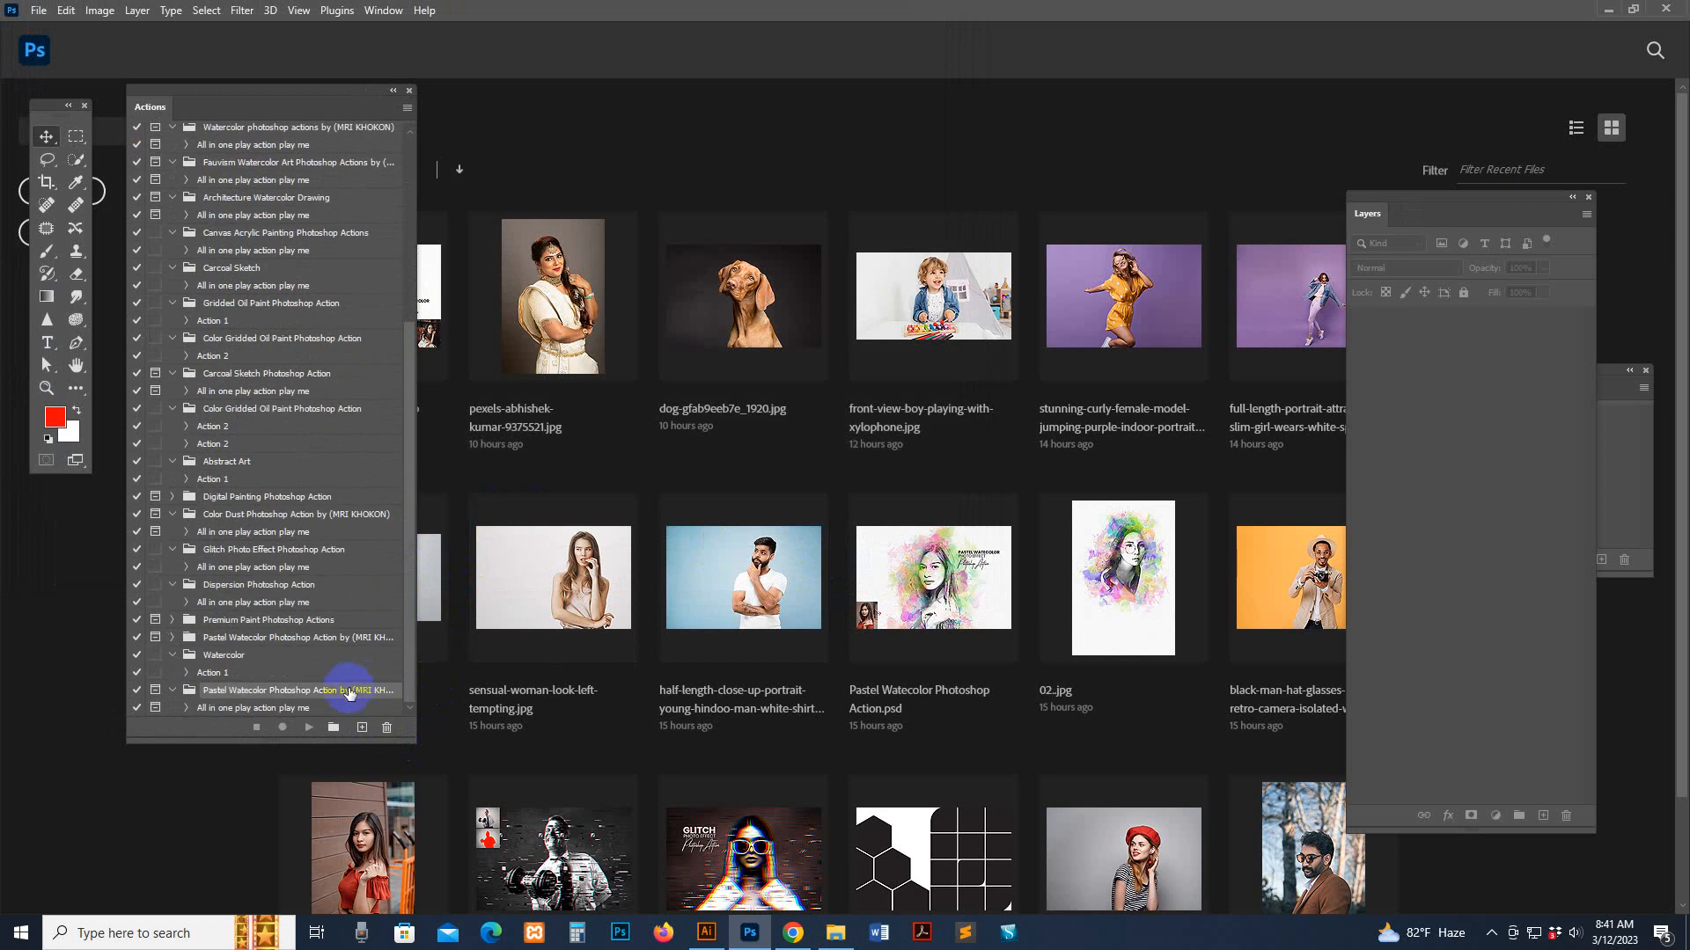
- Select the last All in one play action play me action, close the Paths panel and reposition the Layers panel beside the photo
click(273, 708)
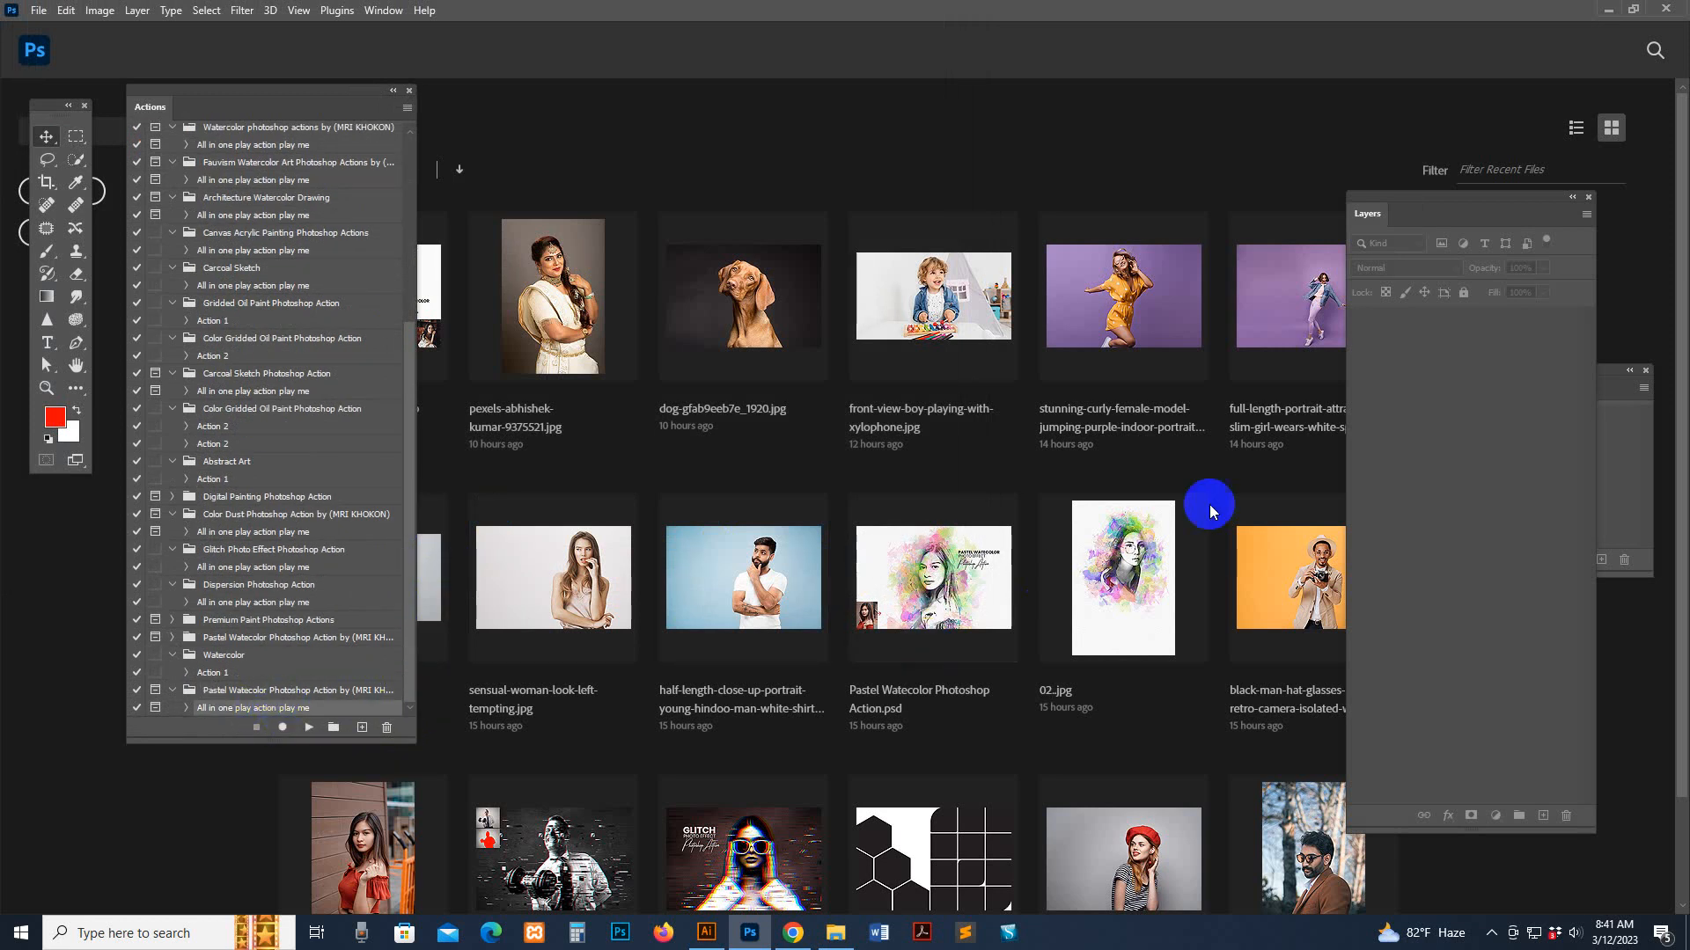
drag(1381, 217, 1254, 168)
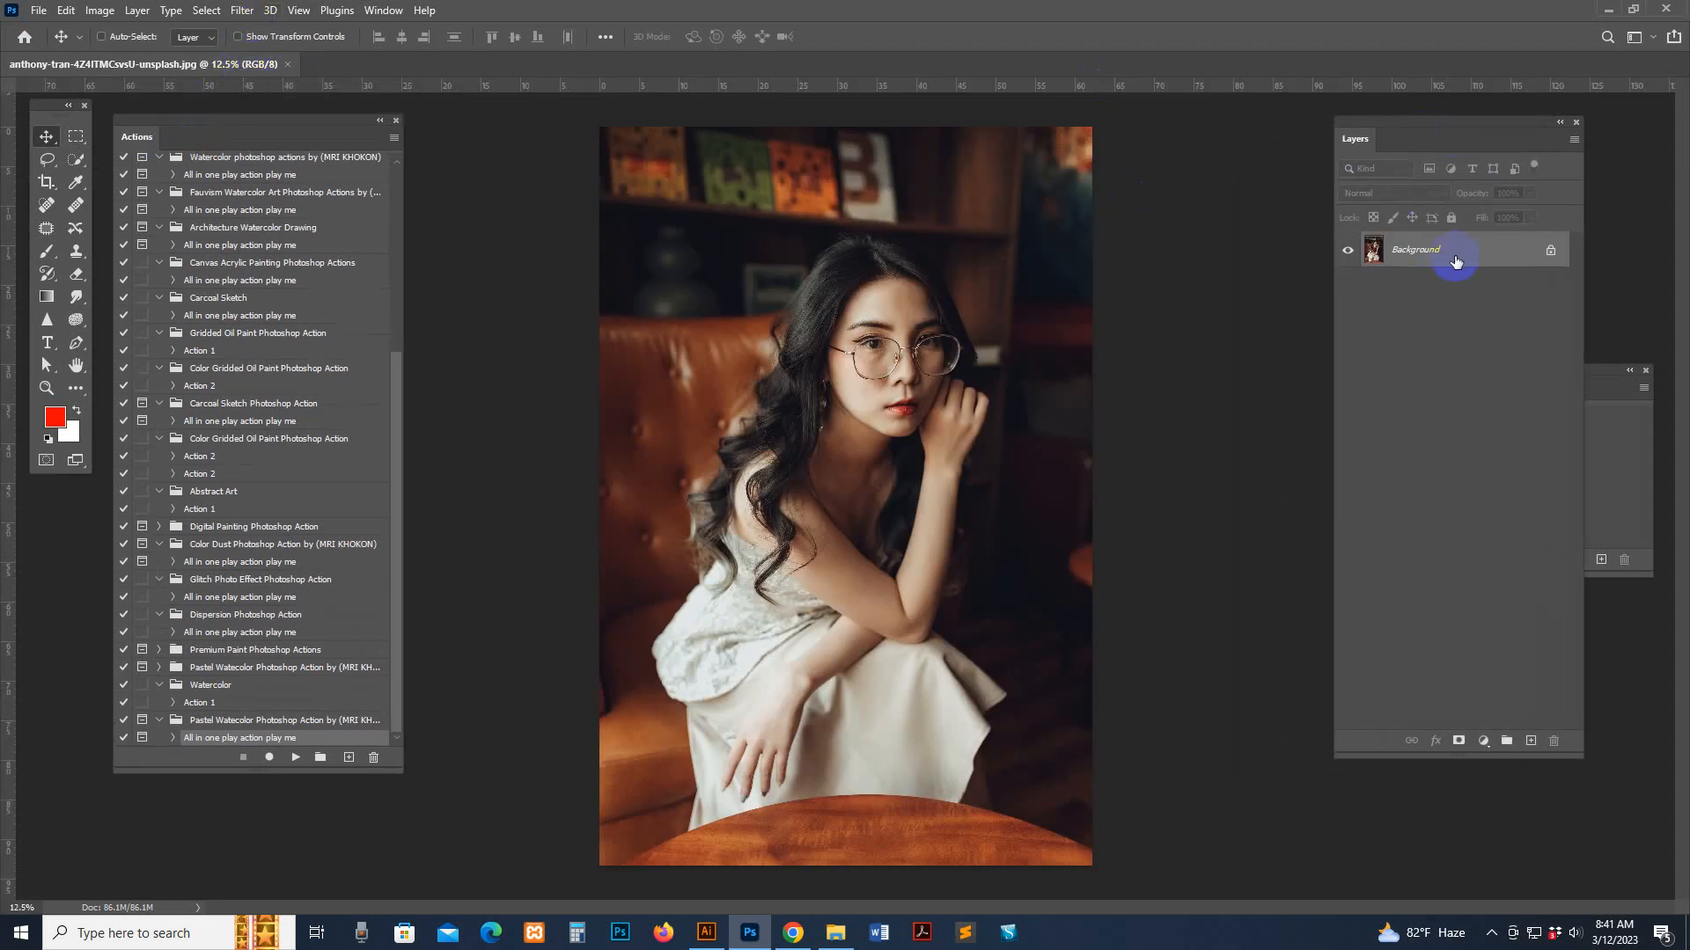
drag(1360, 138, 1244, 141)
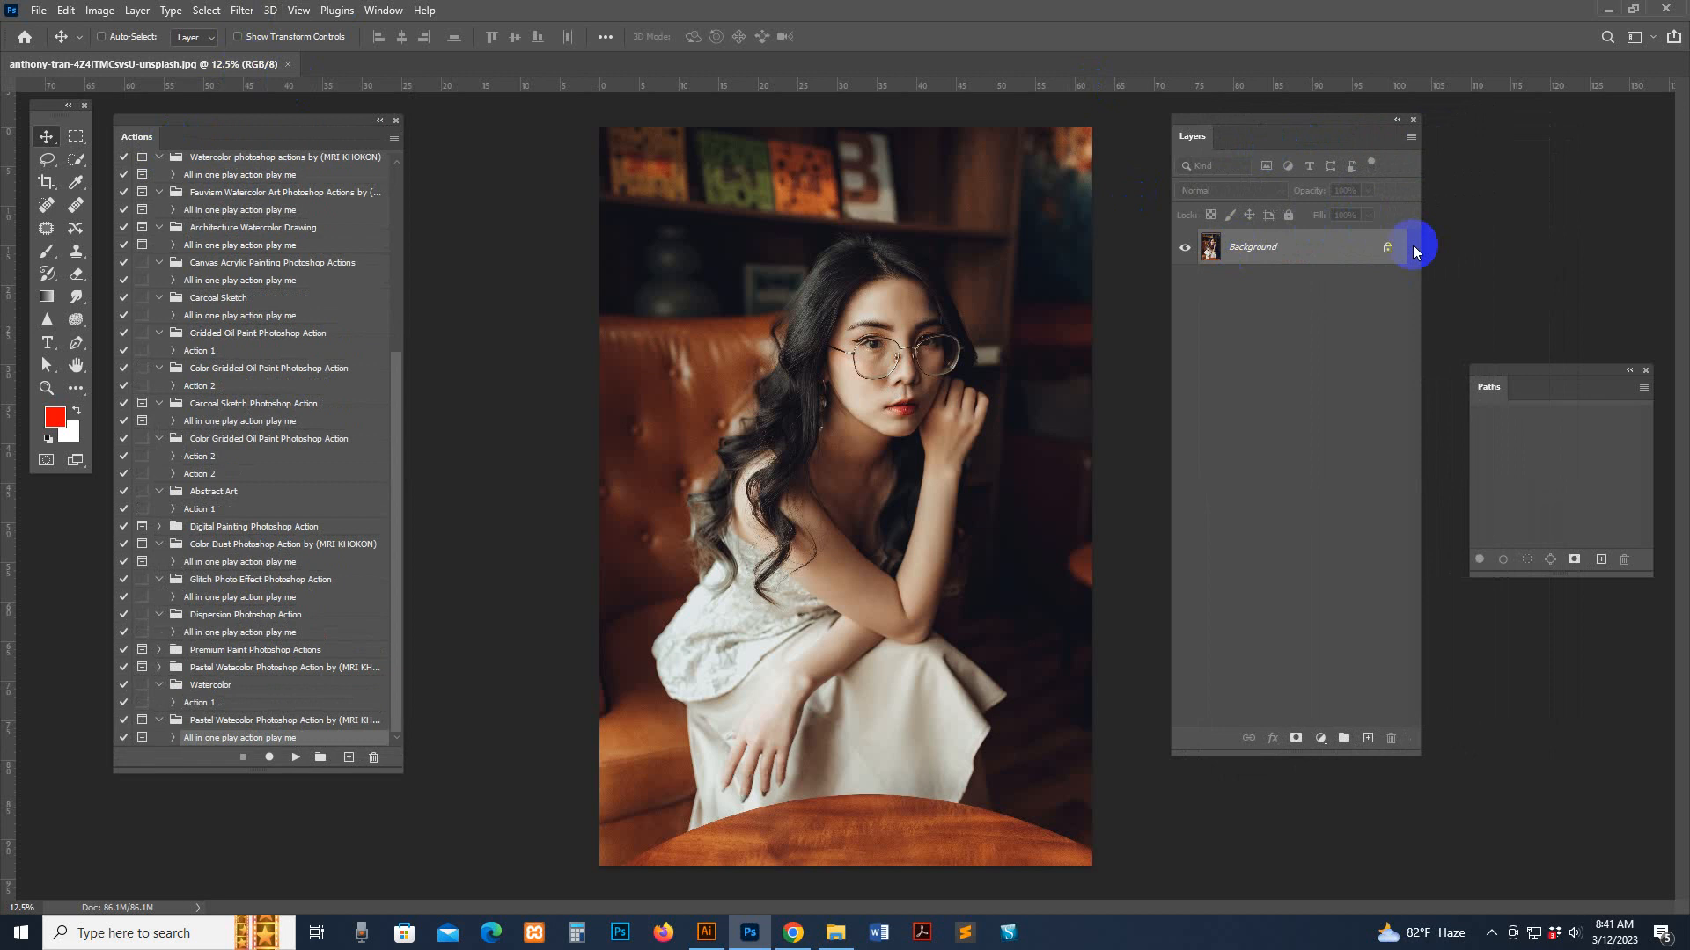
click(1224, 263)
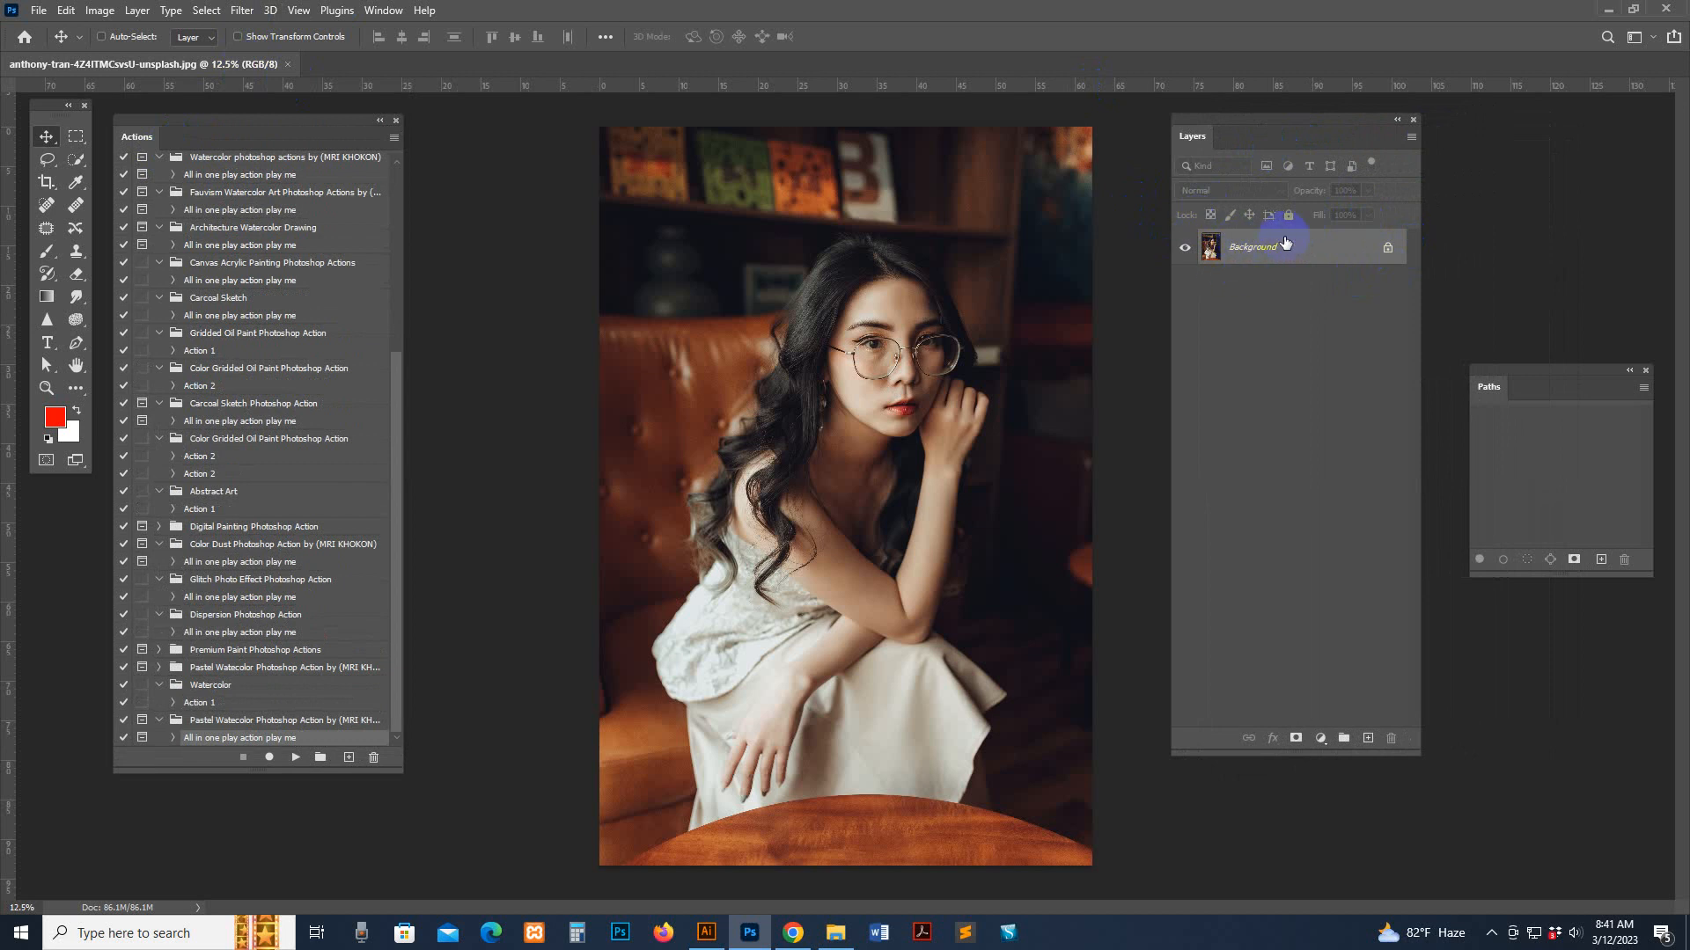
click(1648, 370)
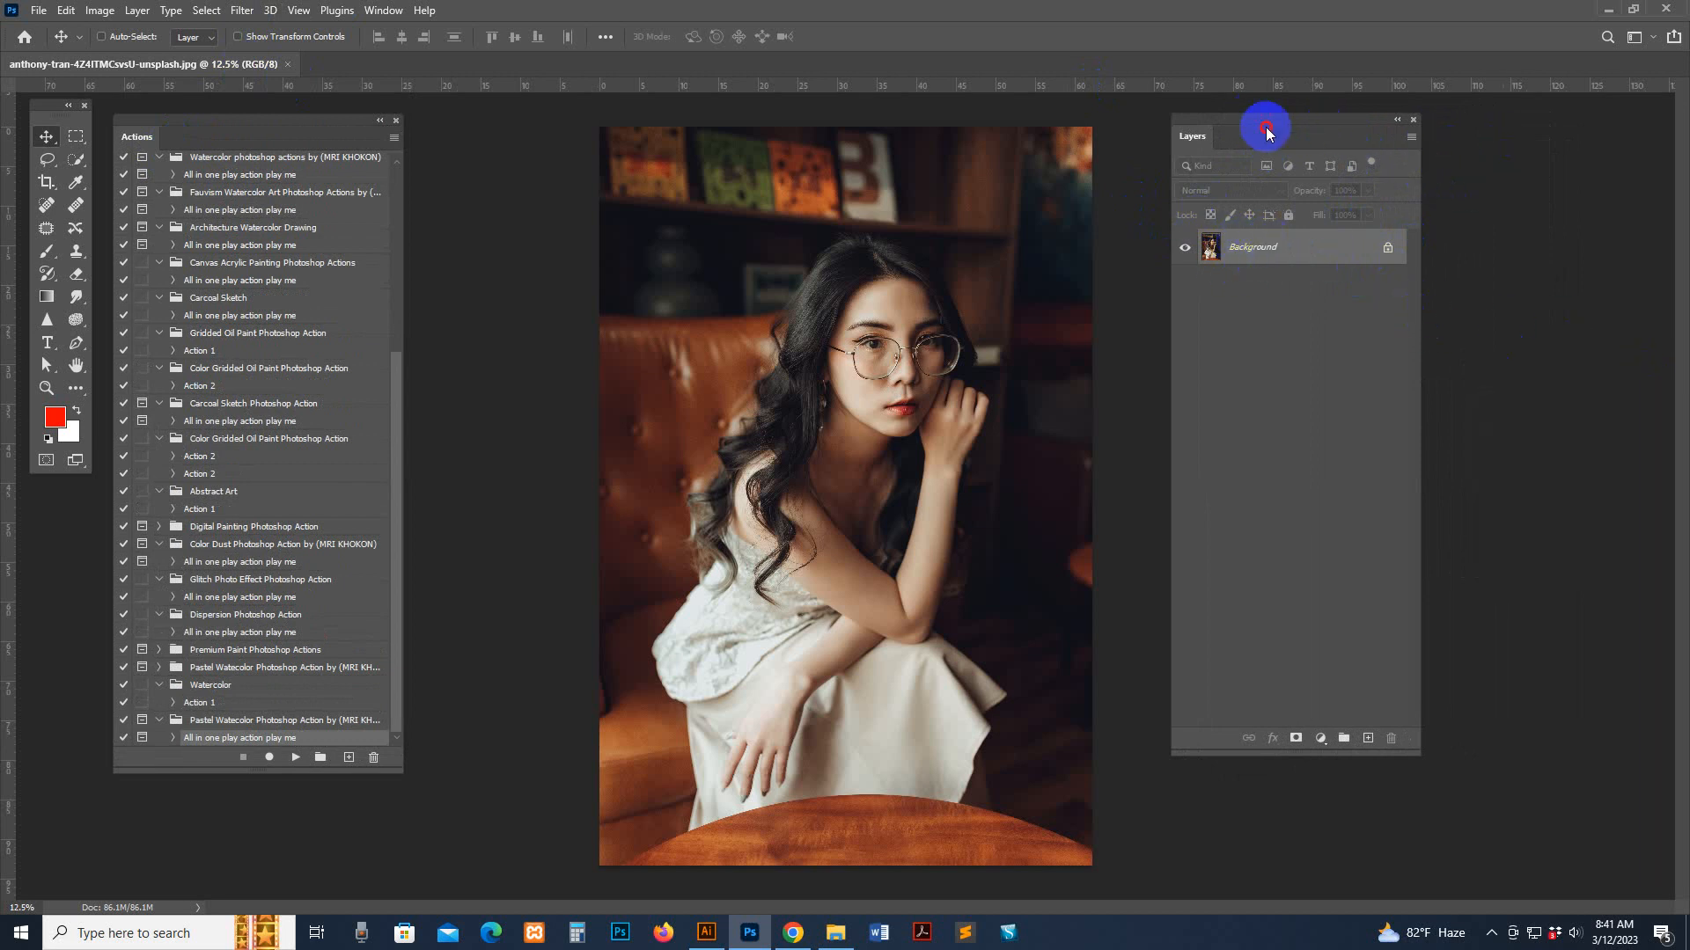
drag(1265, 131, 1391, 142)
- Convert the Background into a regular layer named Layer 0, then flatten the image back into a Background layer
double_click(1425, 267)
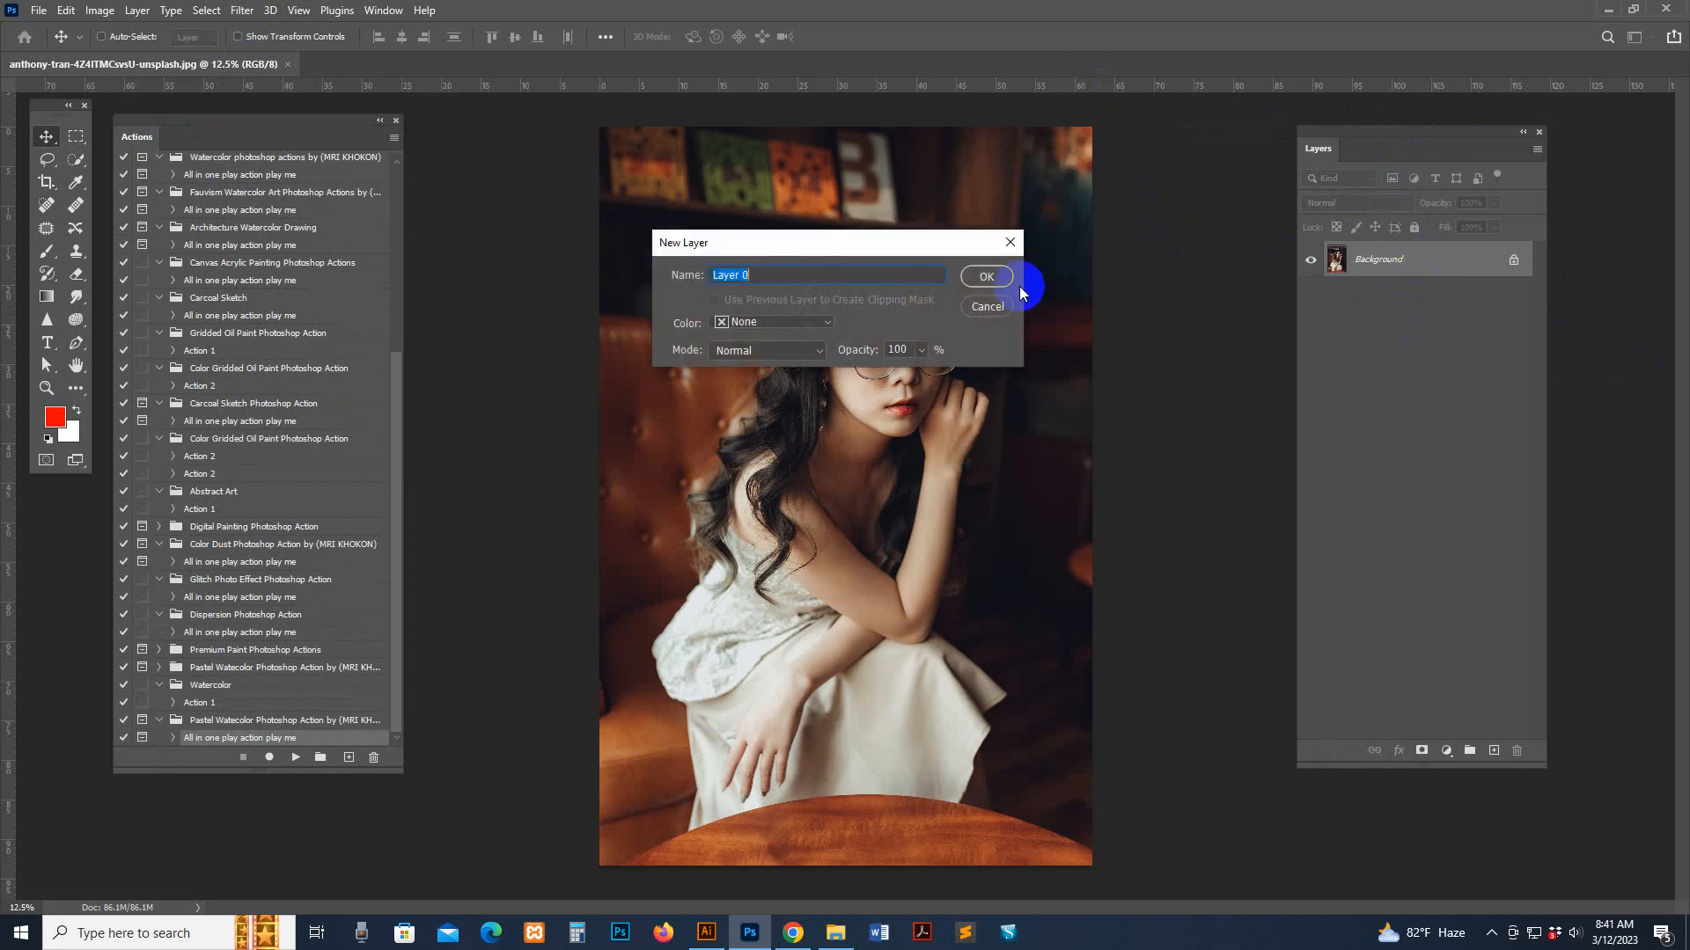
click(986, 276)
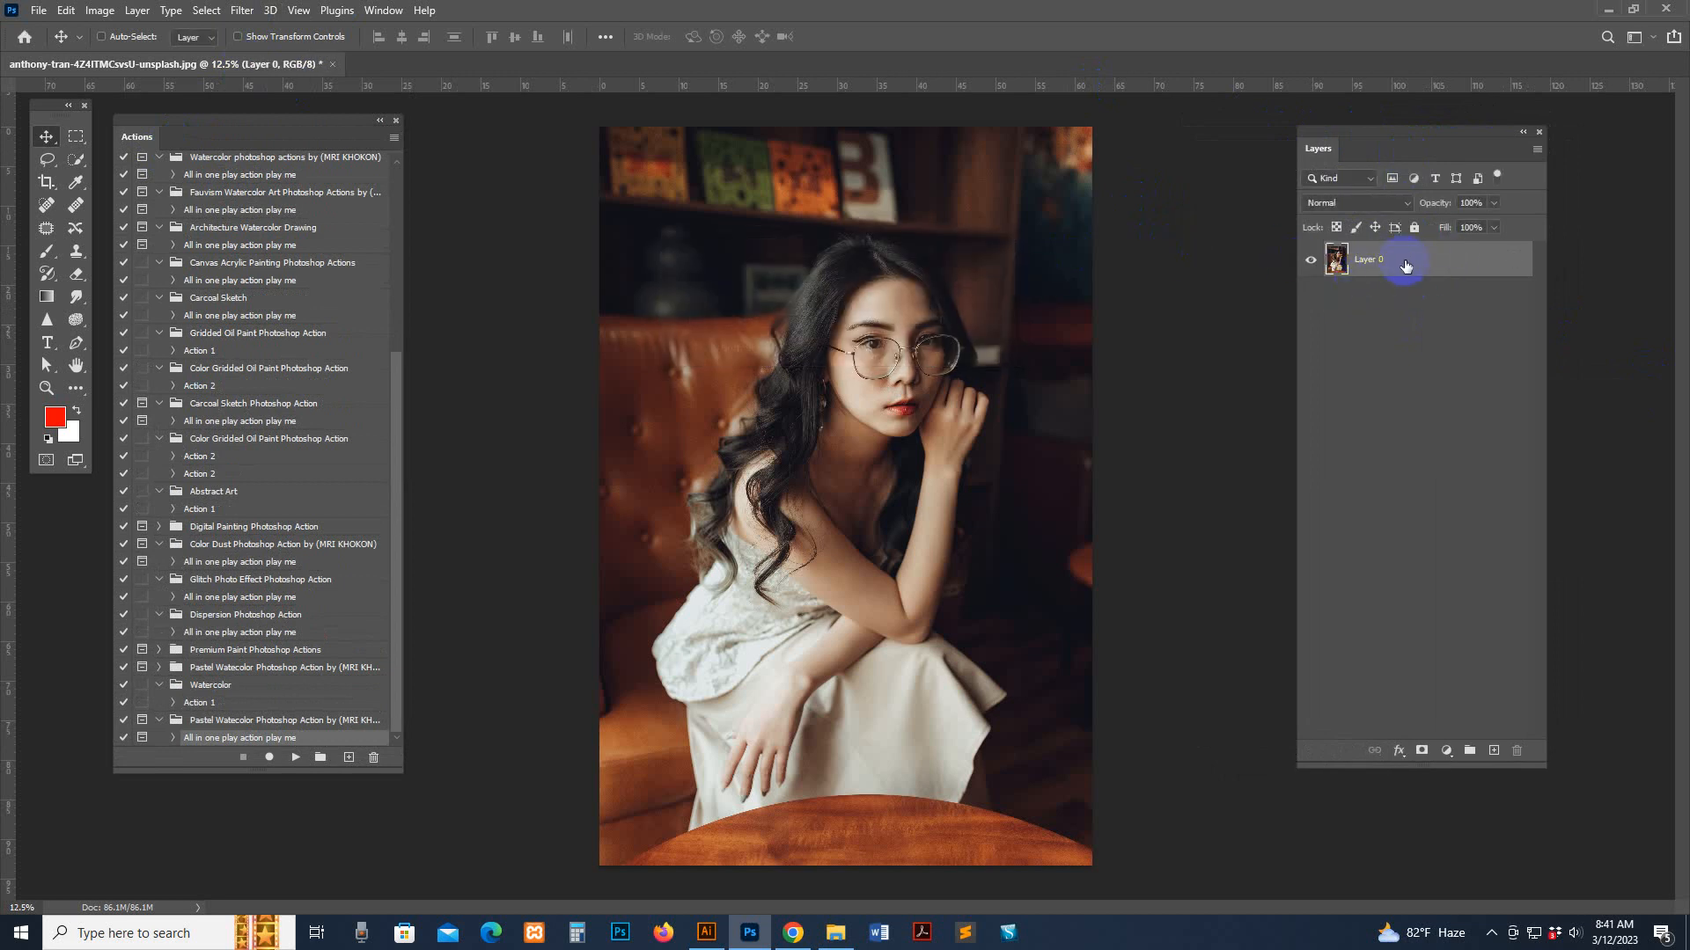
right_click(1405, 265)
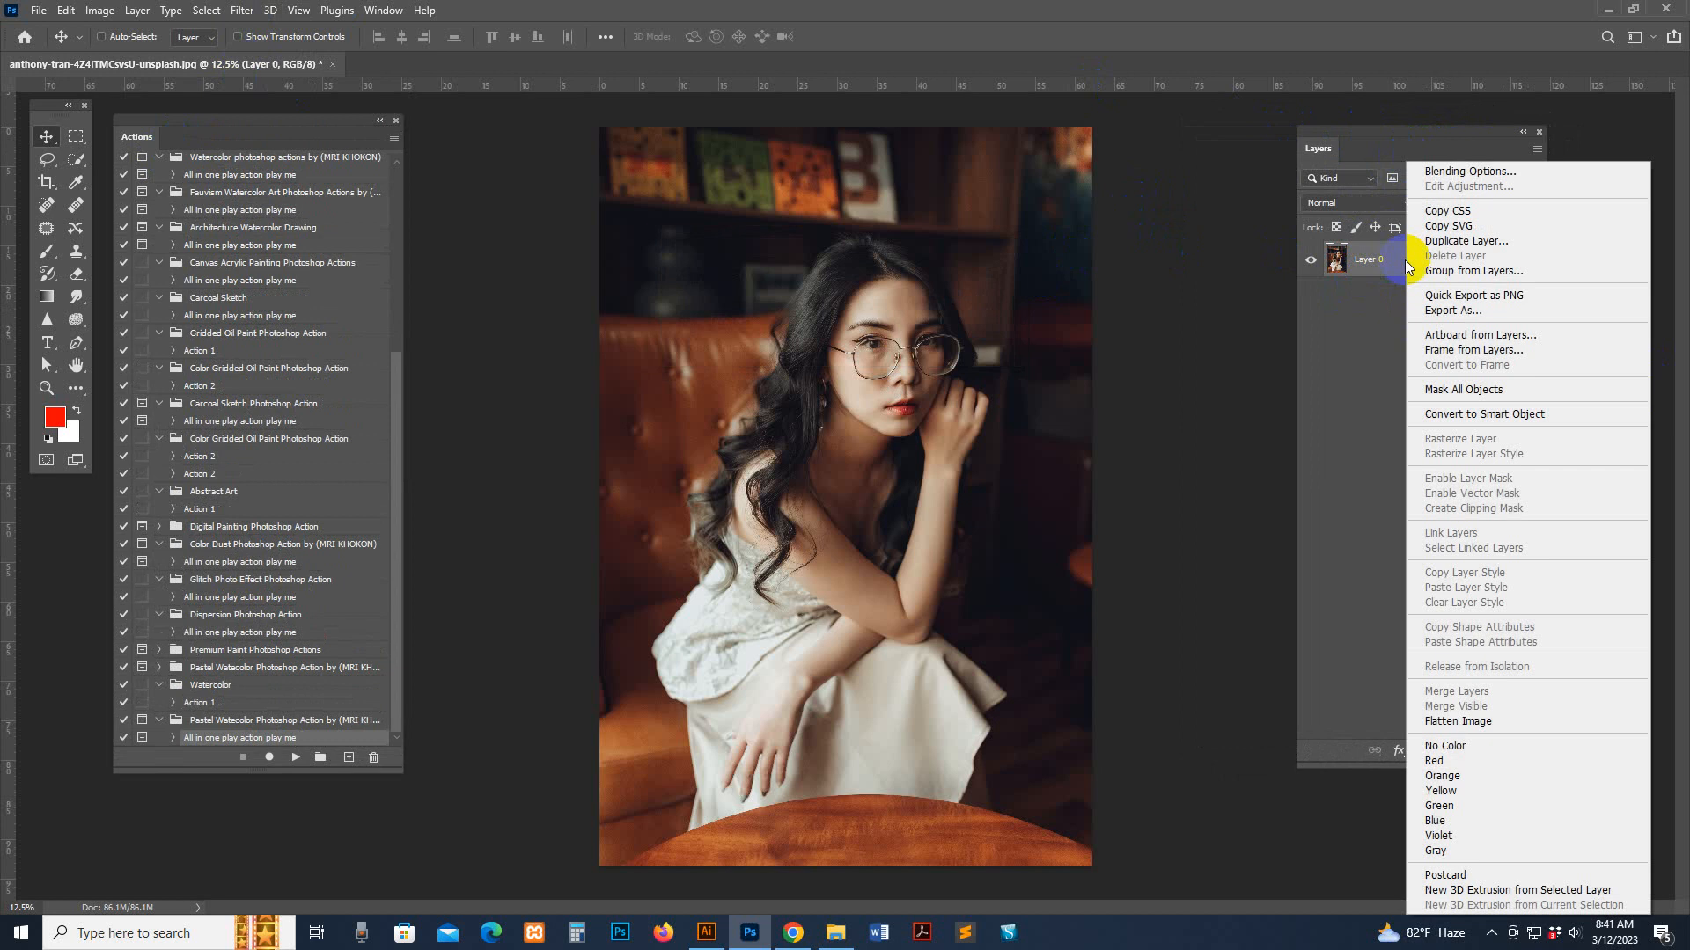
click(1452, 721)
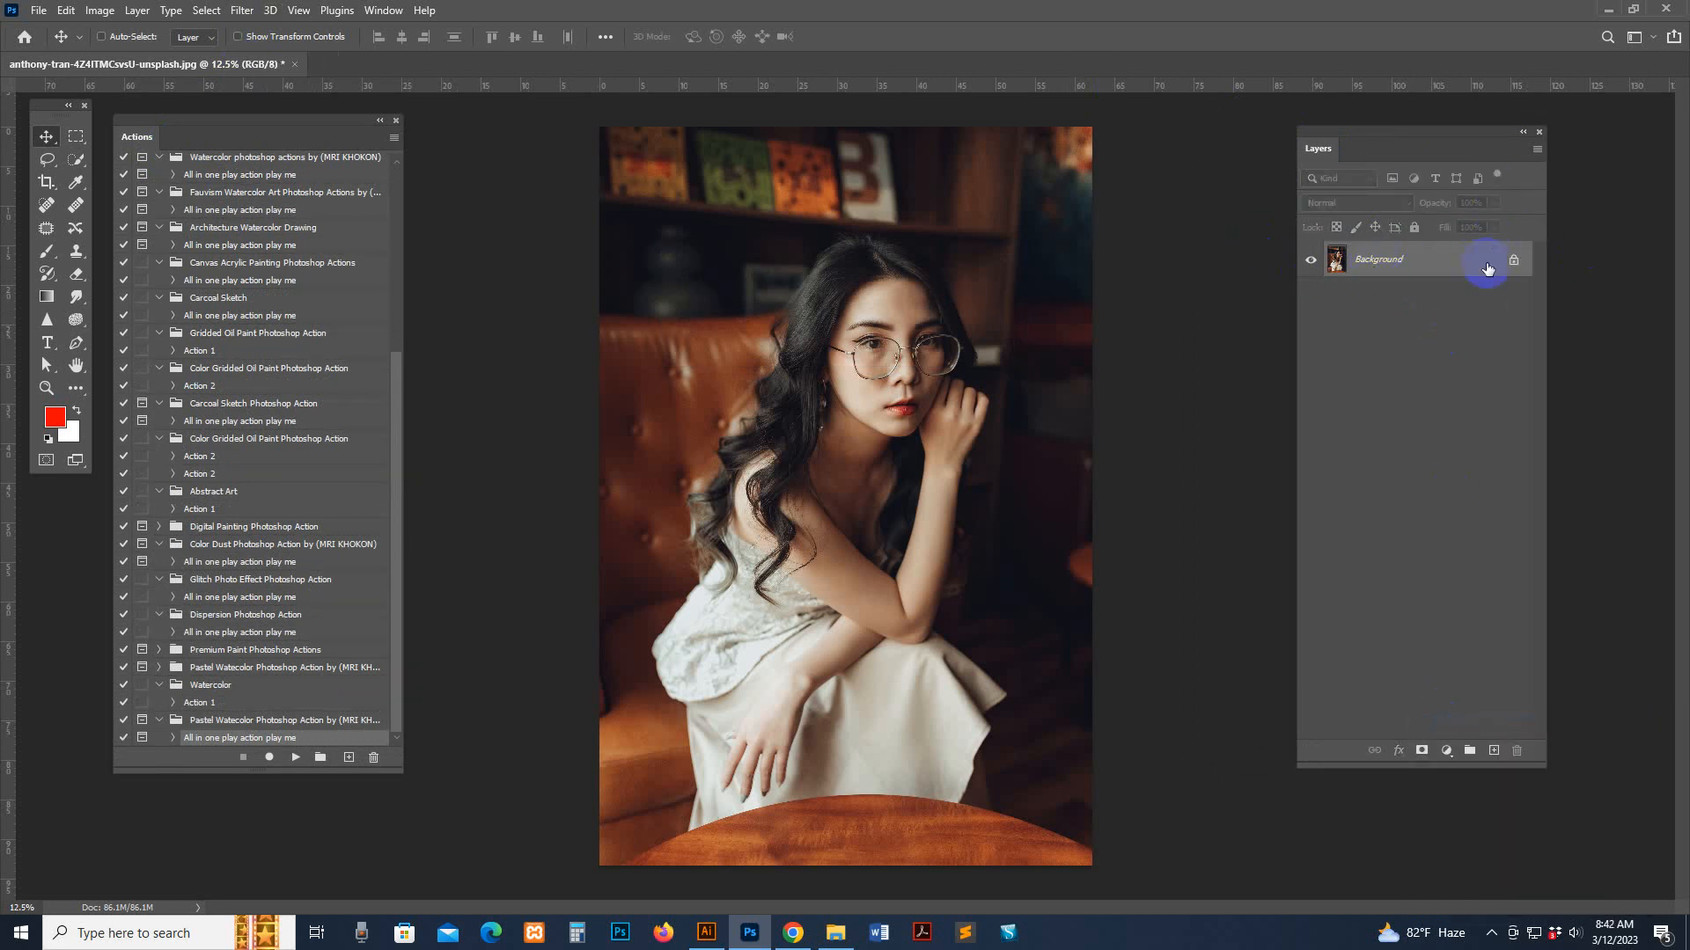
- Set the photo's colour mode to RGB Color
click(99, 10)
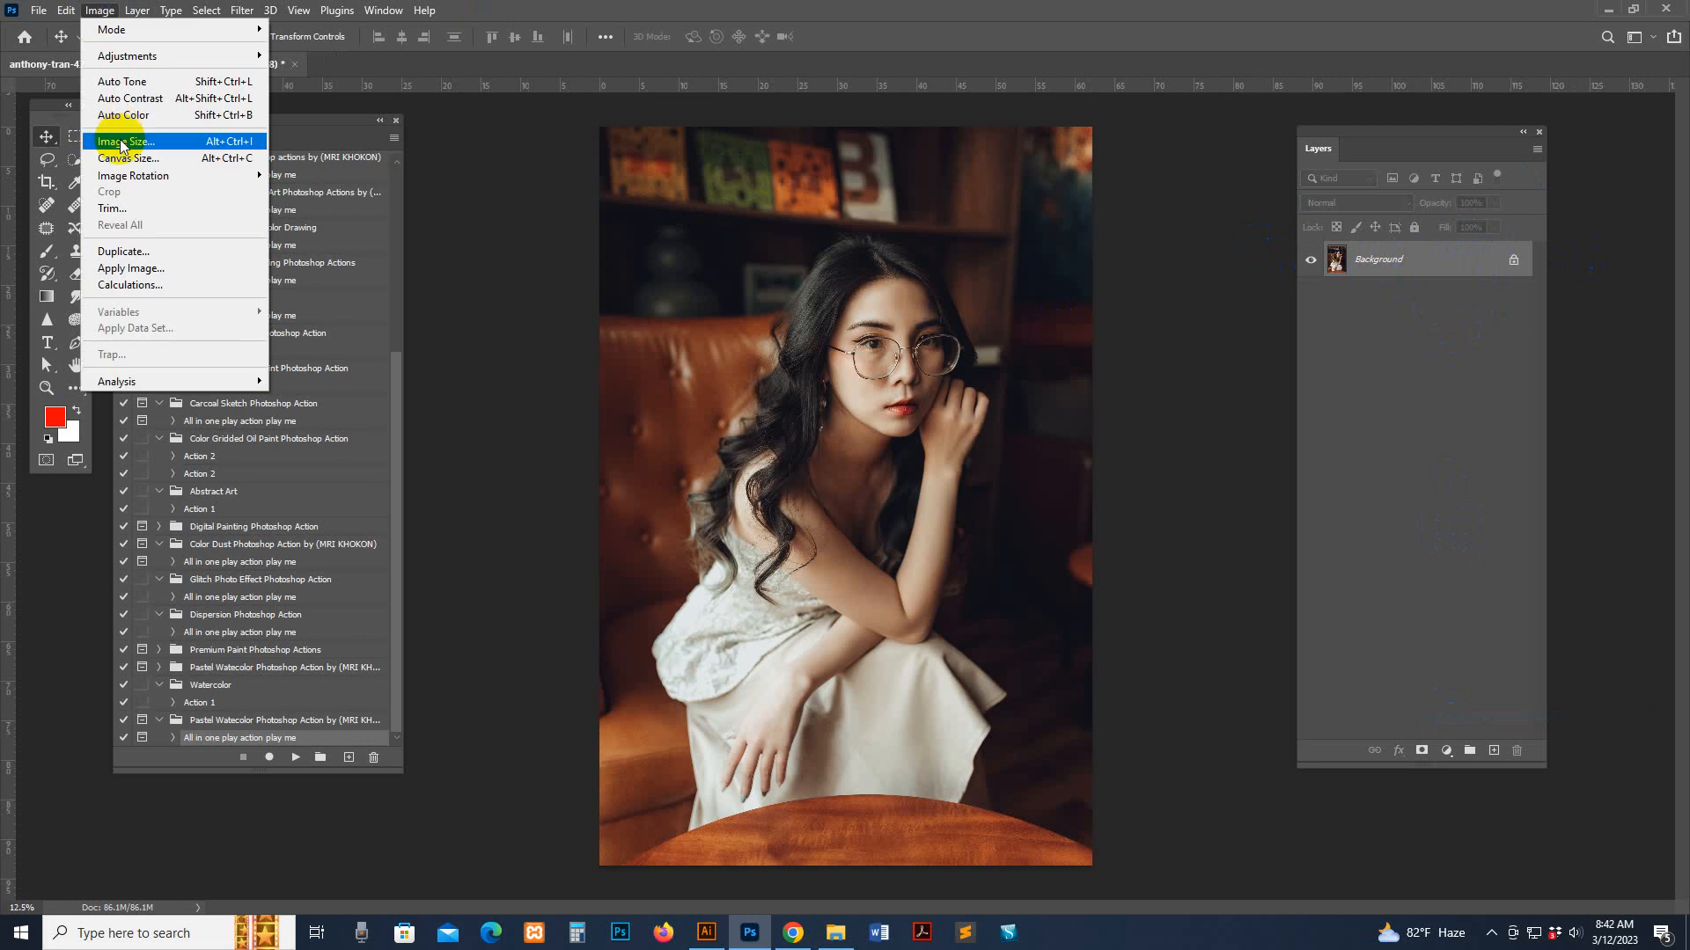
click(271, 72)
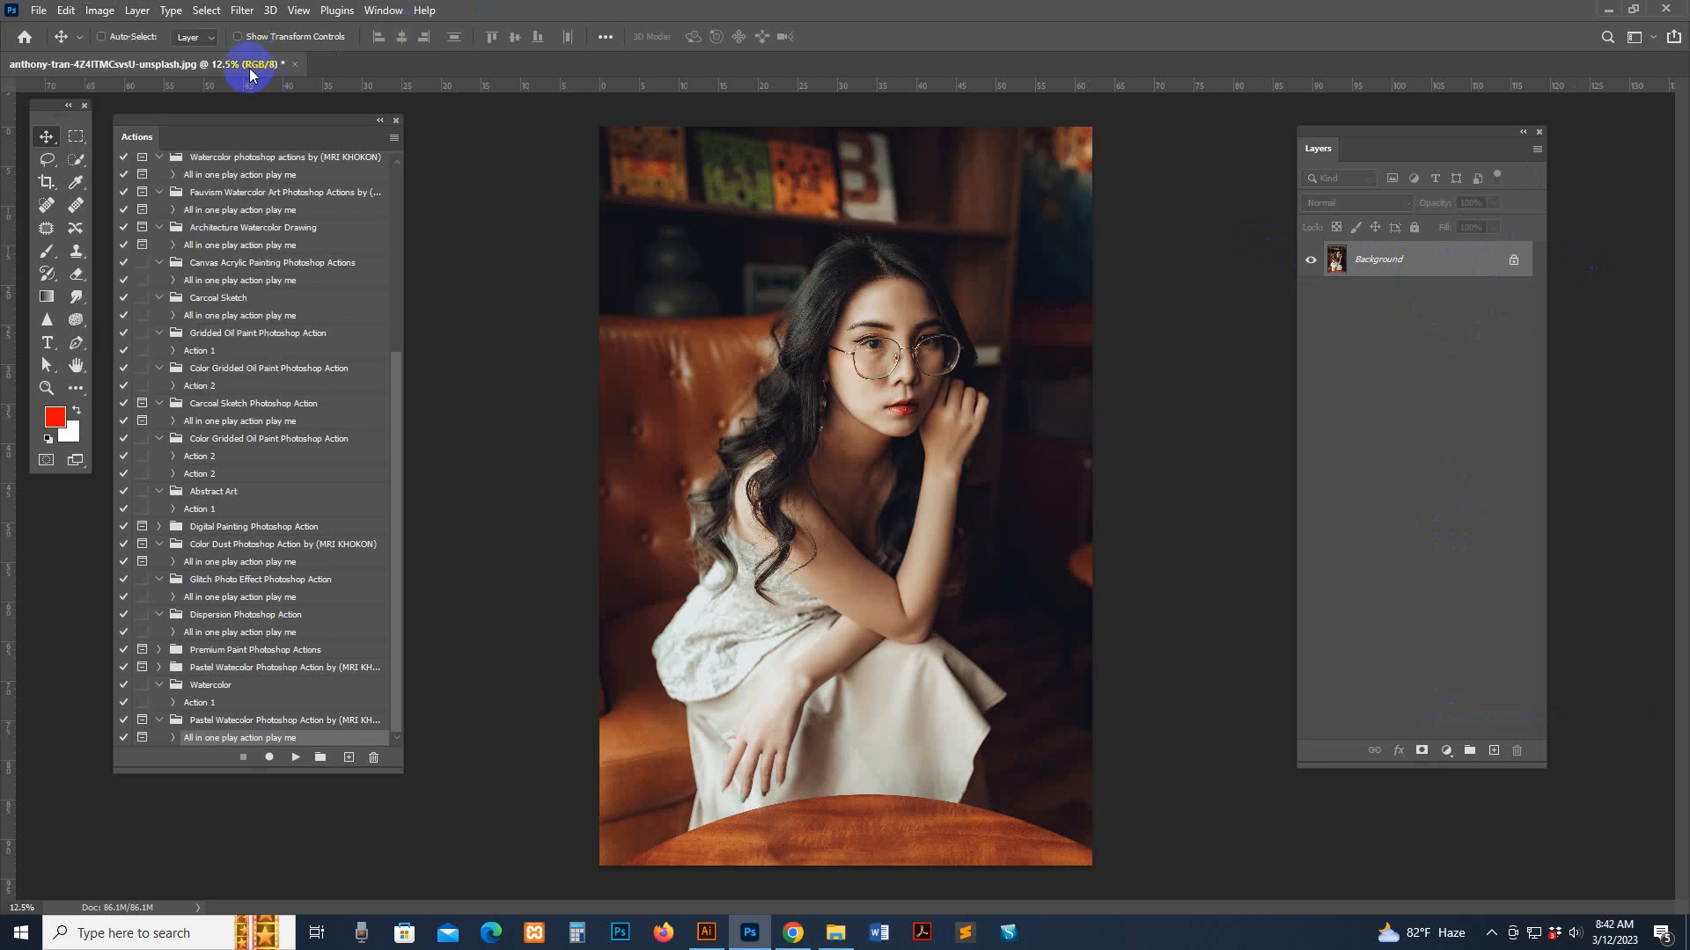
click(100, 10)
mouse_move(112, 29)
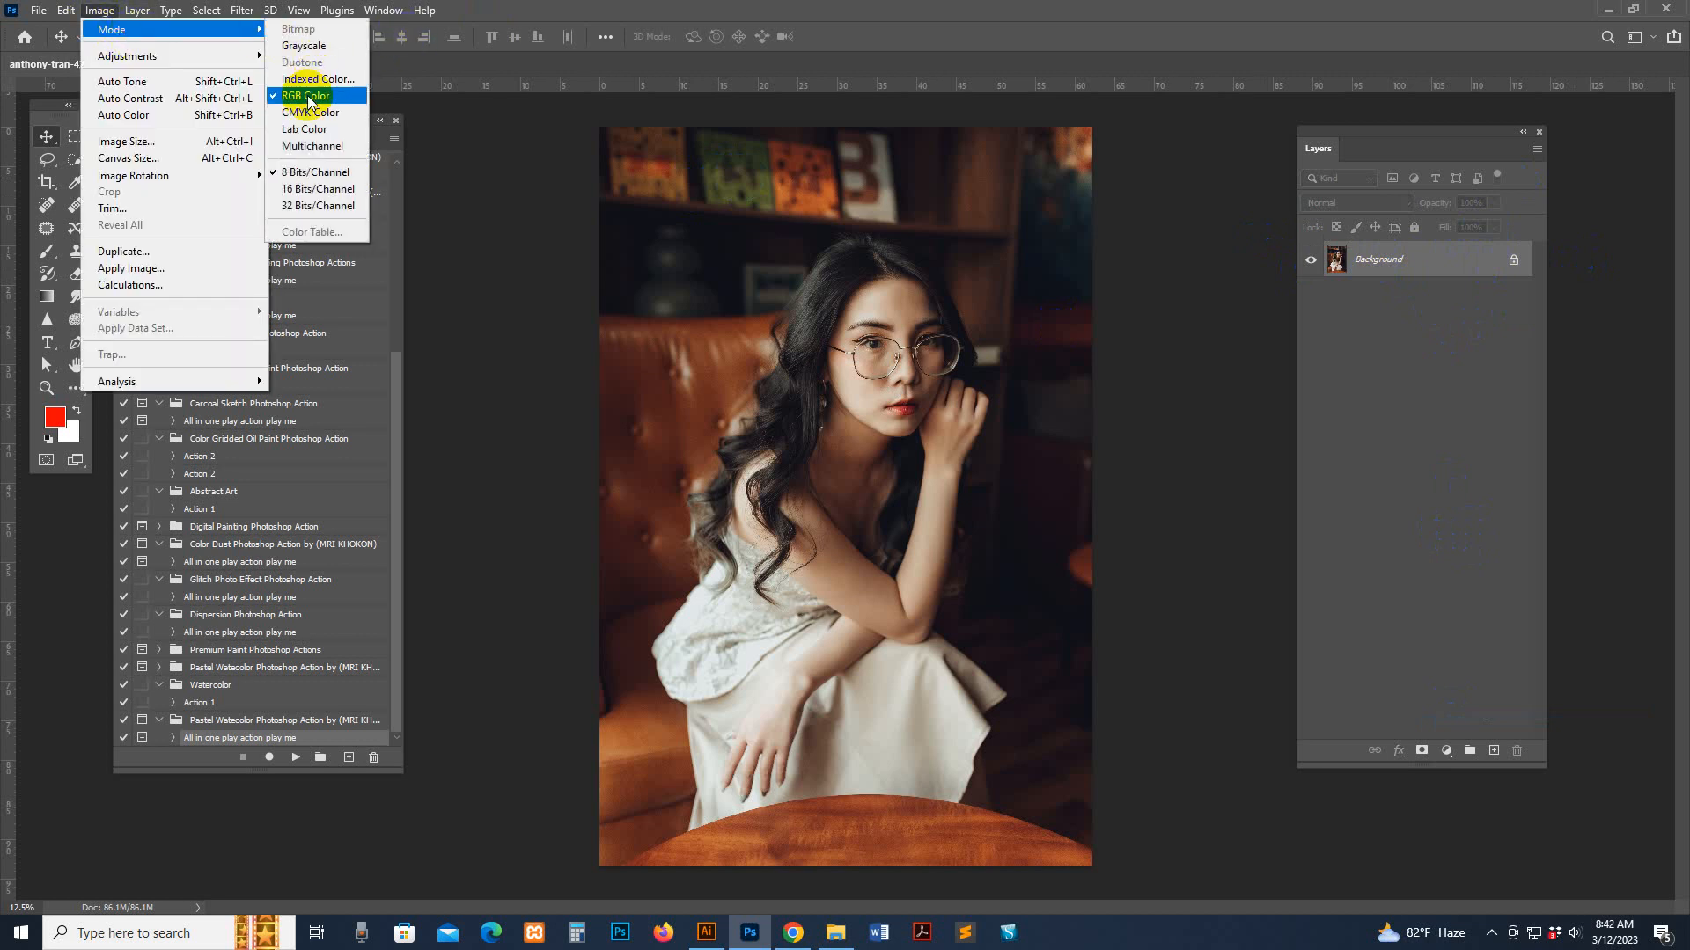
click(308, 96)
- Accept the Layers Panel Options with default masks on fill layers, Expand New Effects and Add "copy" to Copied Layers and Groups enabled
click(1538, 151)
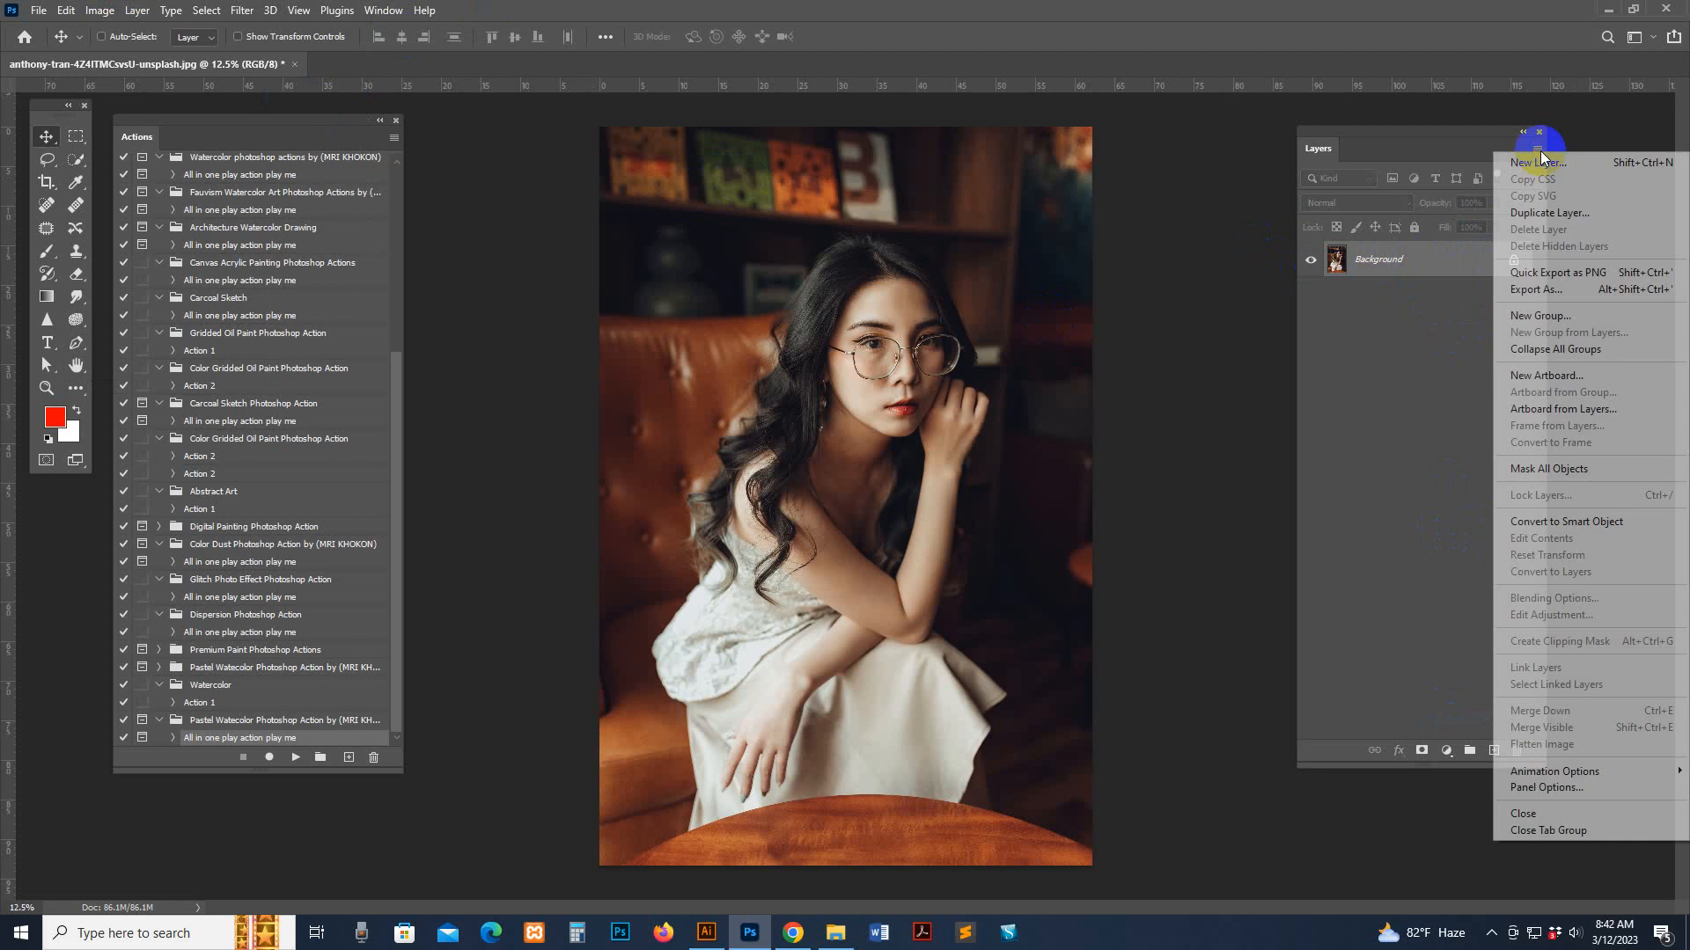
click(1584, 784)
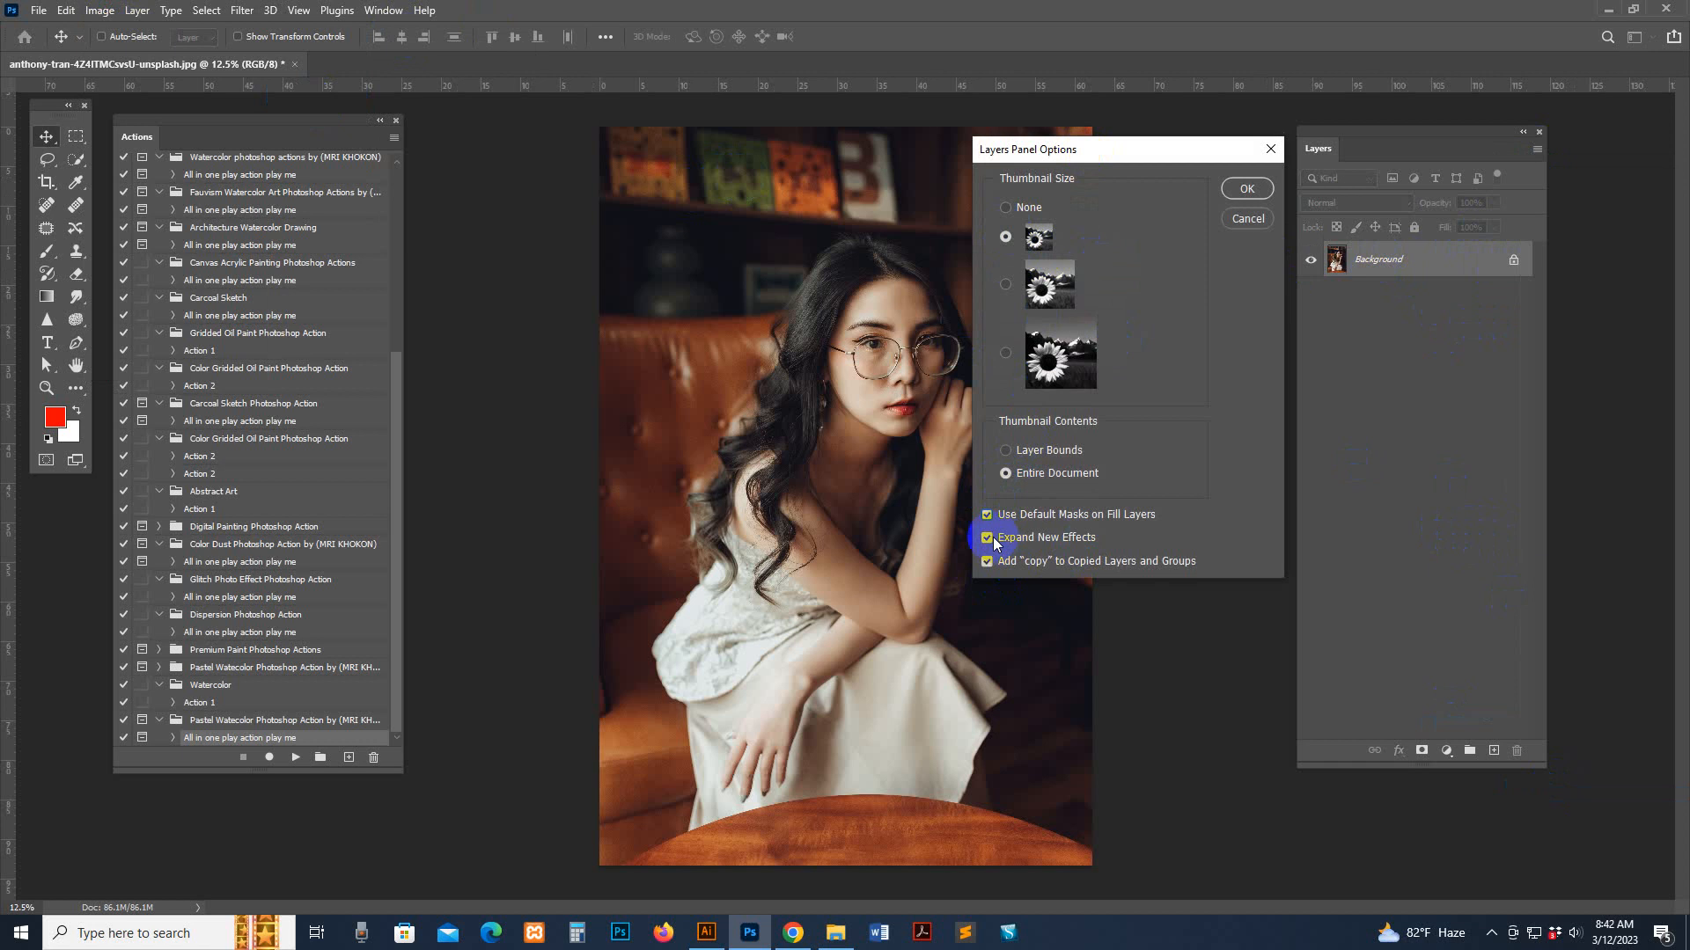
click(1247, 188)
- Resize the photo to a height of 3000 pixels with its proportions kept, giving a width of 2000 pixels
key(z)
click(941, 358)
click(99, 11)
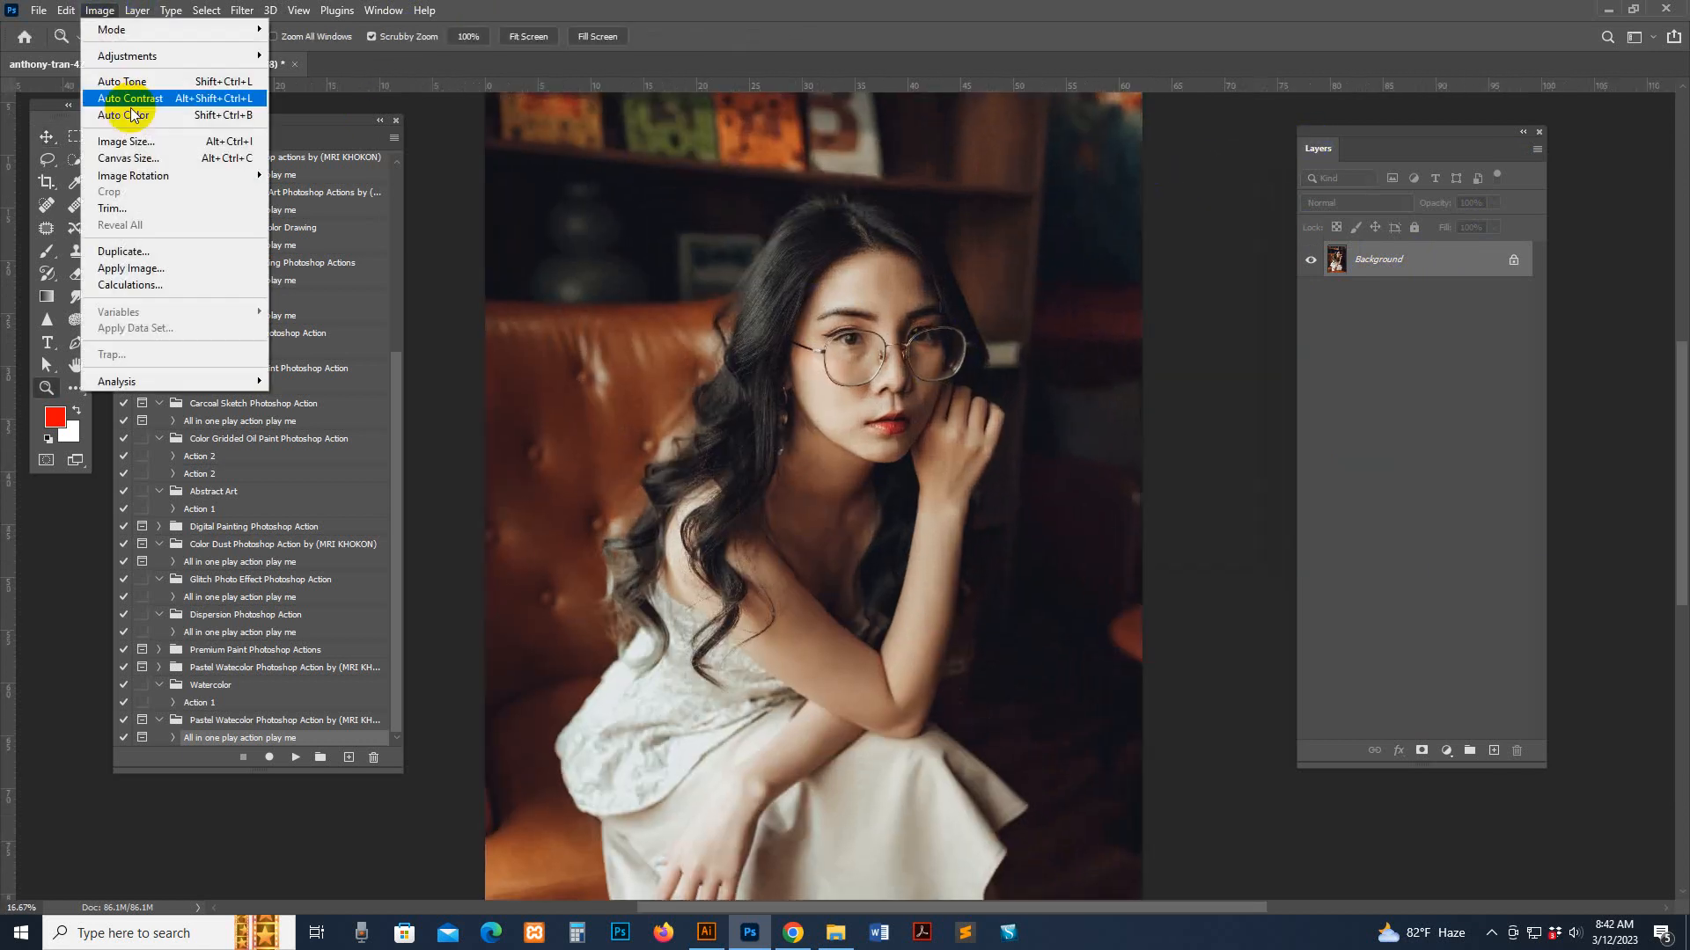
click(132, 137)
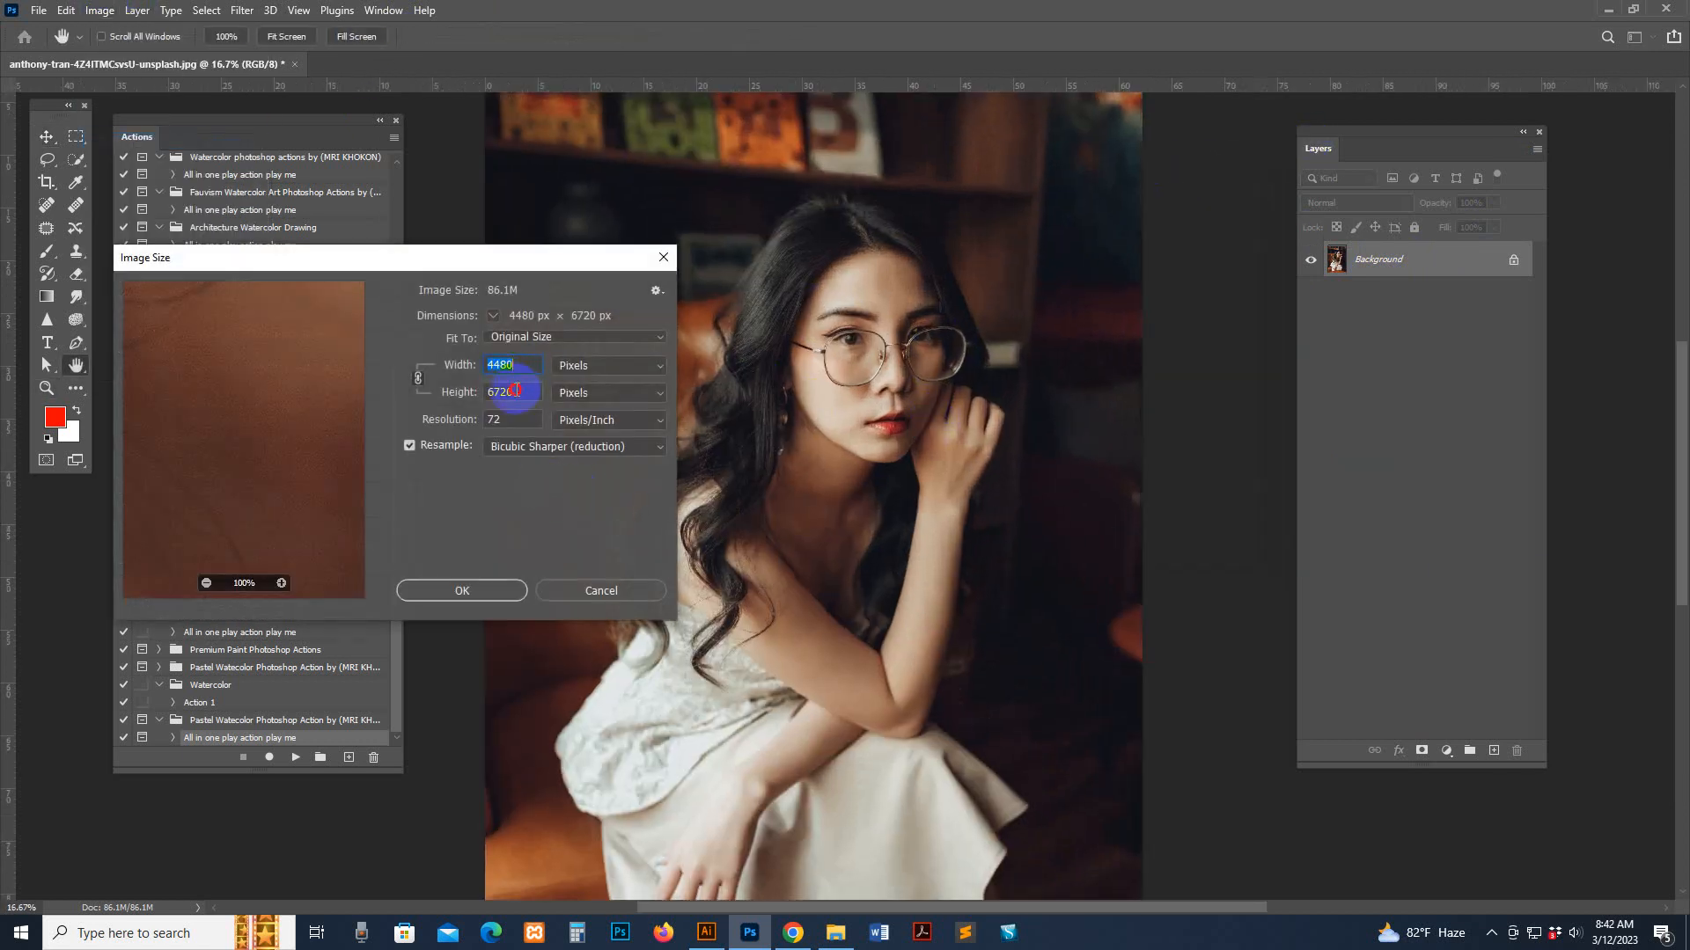
click(516, 390)
text(3000)
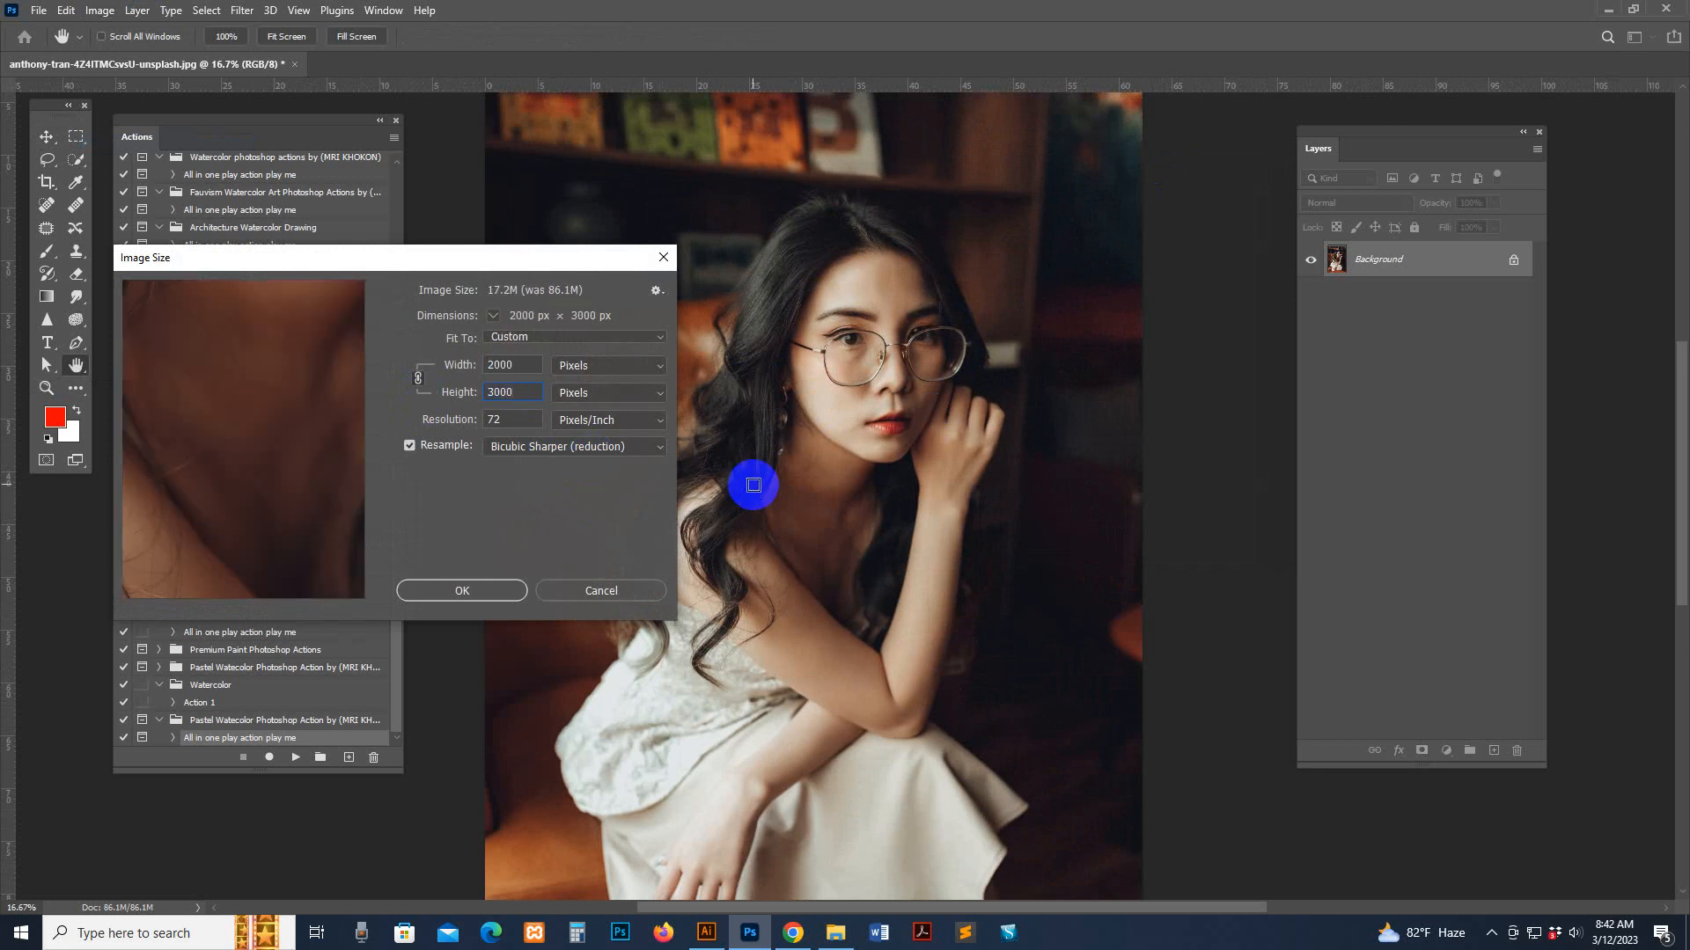
key(Return)
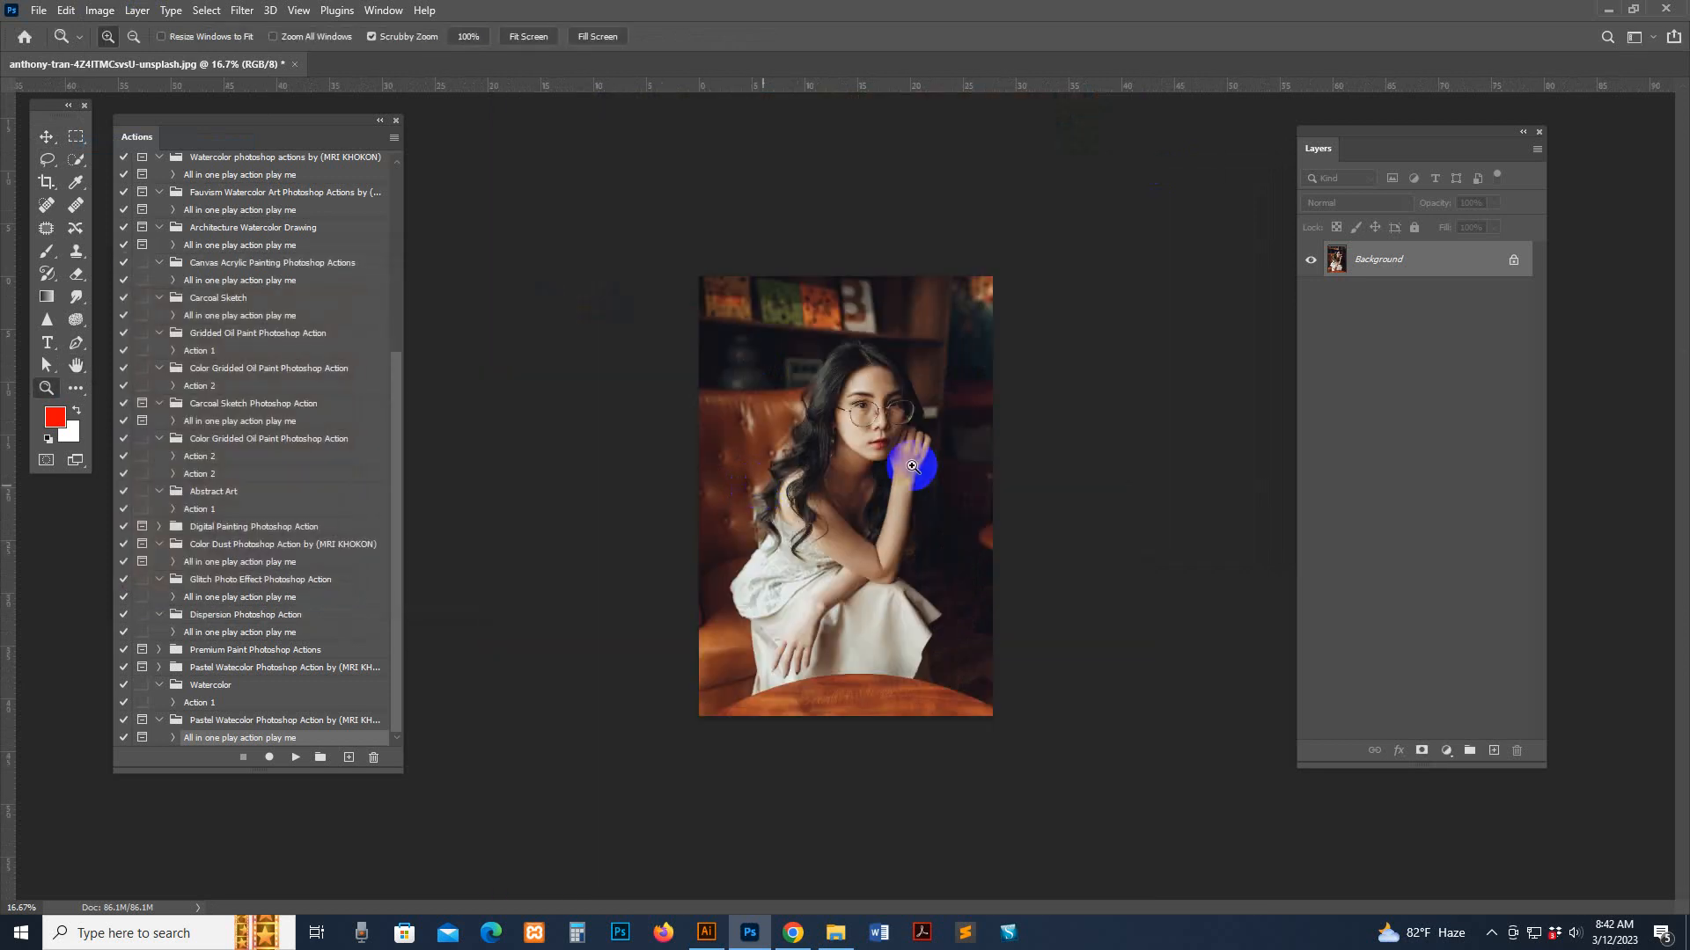
- Use the Crop tool to extend the canvas above, below and on both sides of the photo with white margins
click(46, 181)
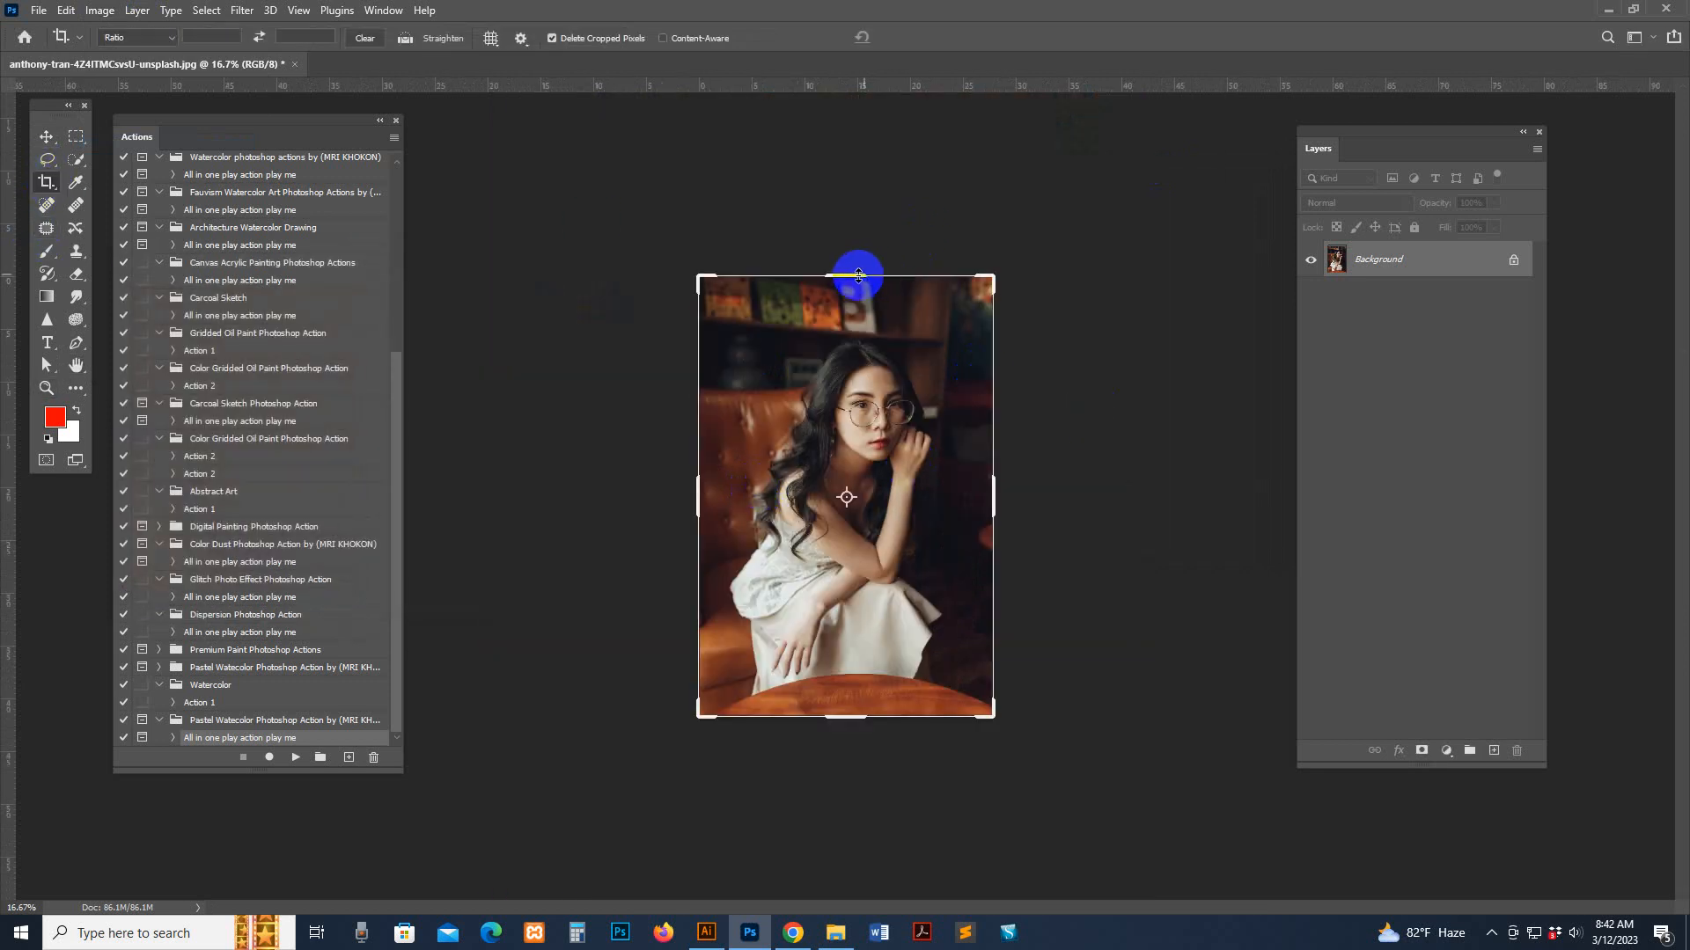
drag(855, 275, 853, 226)
drag(993, 504, 1039, 506)
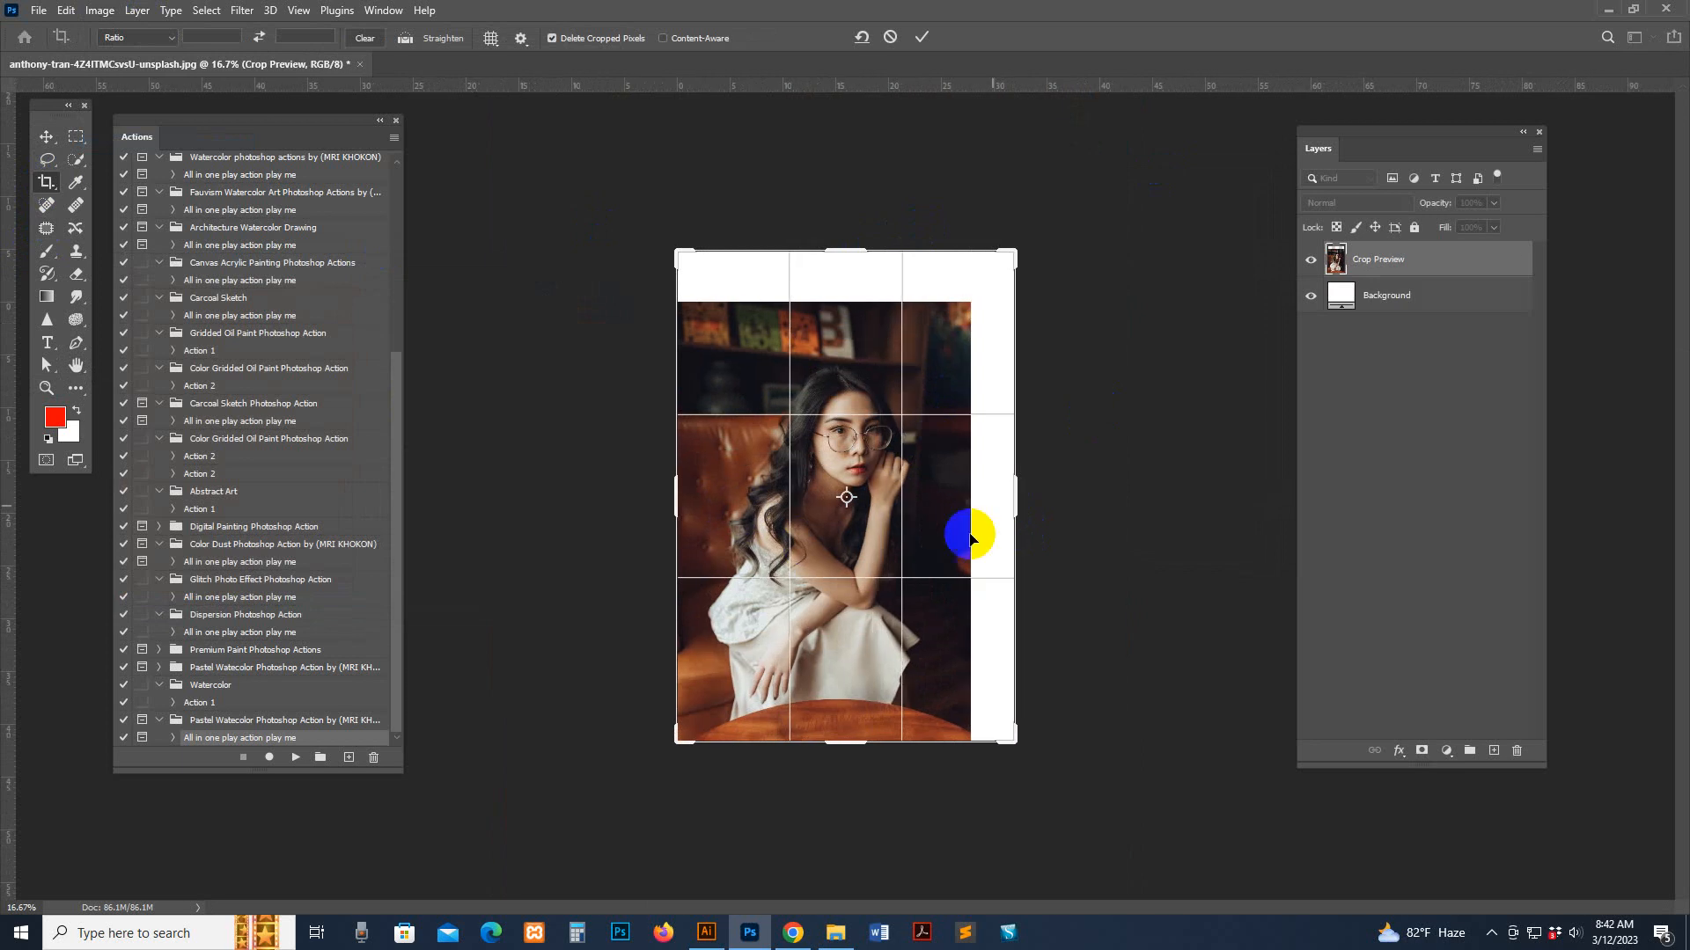
drag(680, 510, 657, 505)
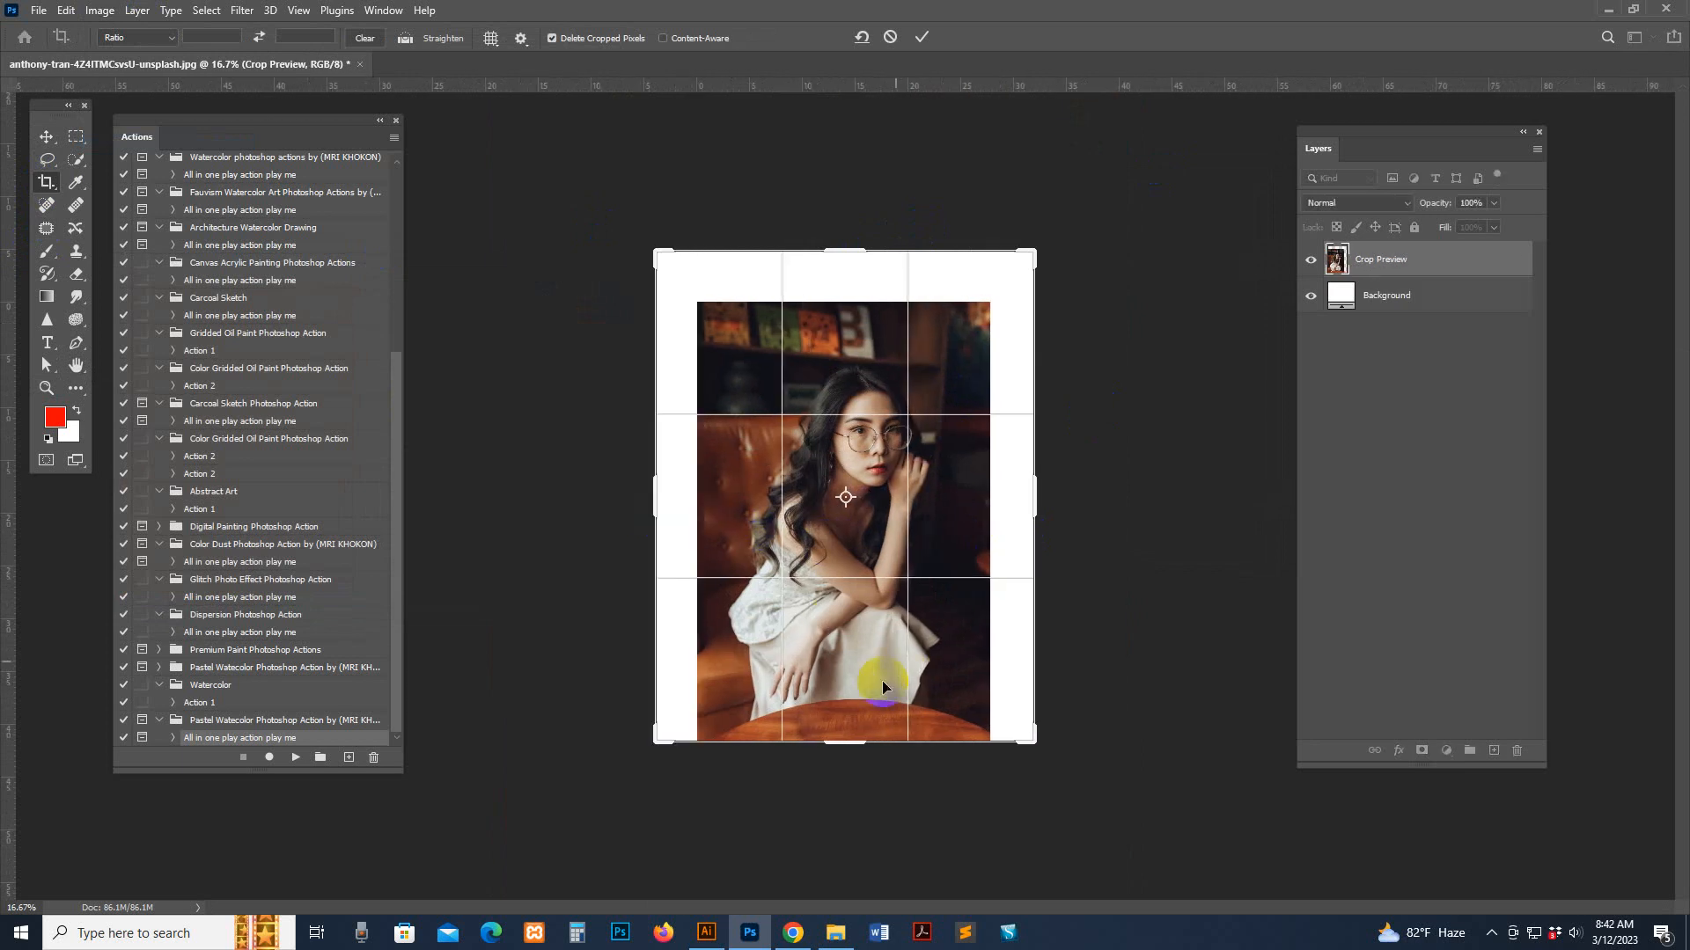
drag(856, 746, 856, 755)
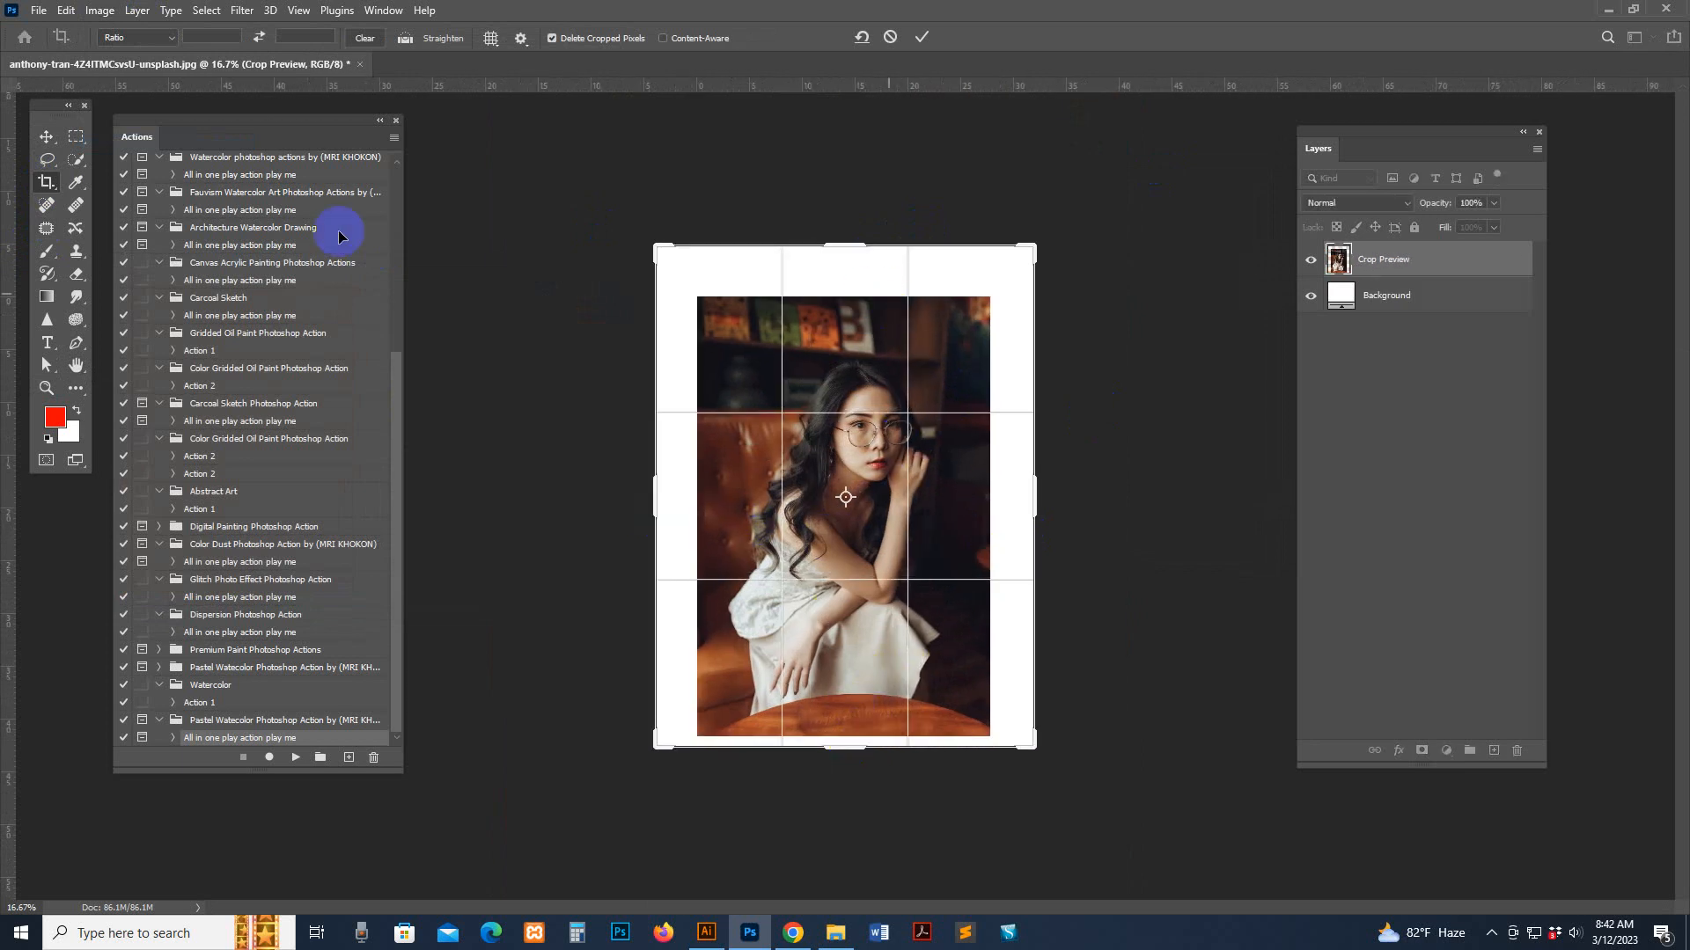
click(46, 136)
click(47, 181)
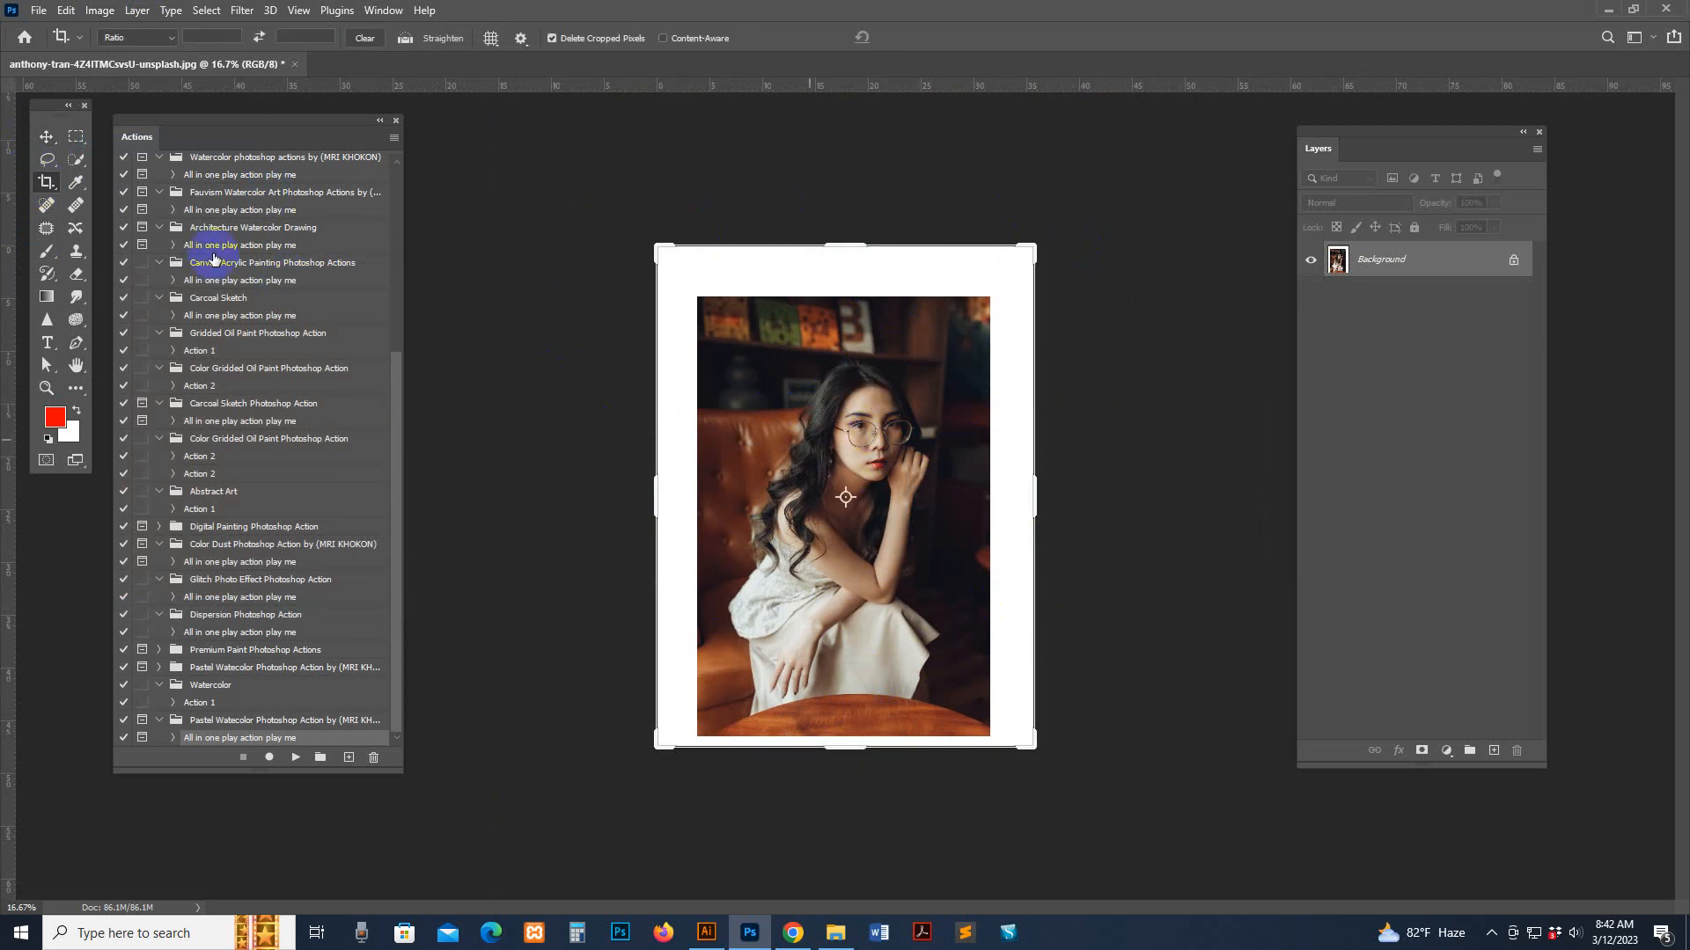
click(46, 136)
- Select the seated woman automatically with the Quick Selection tool's Select Subject
click(946, 507)
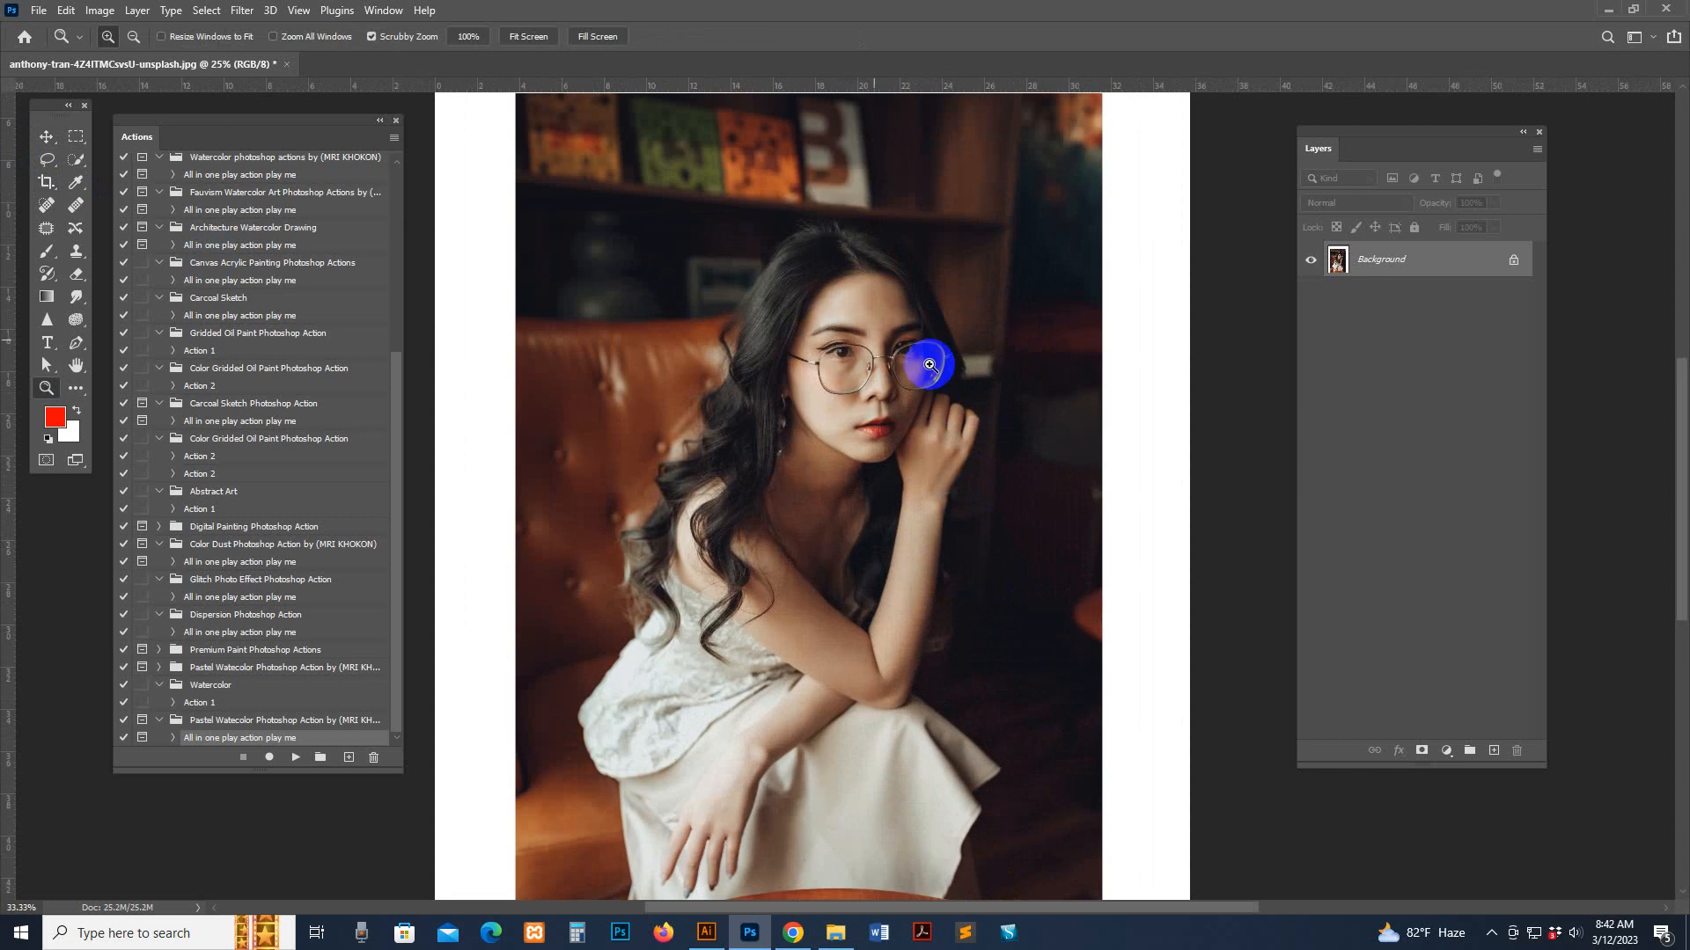
click(76, 159)
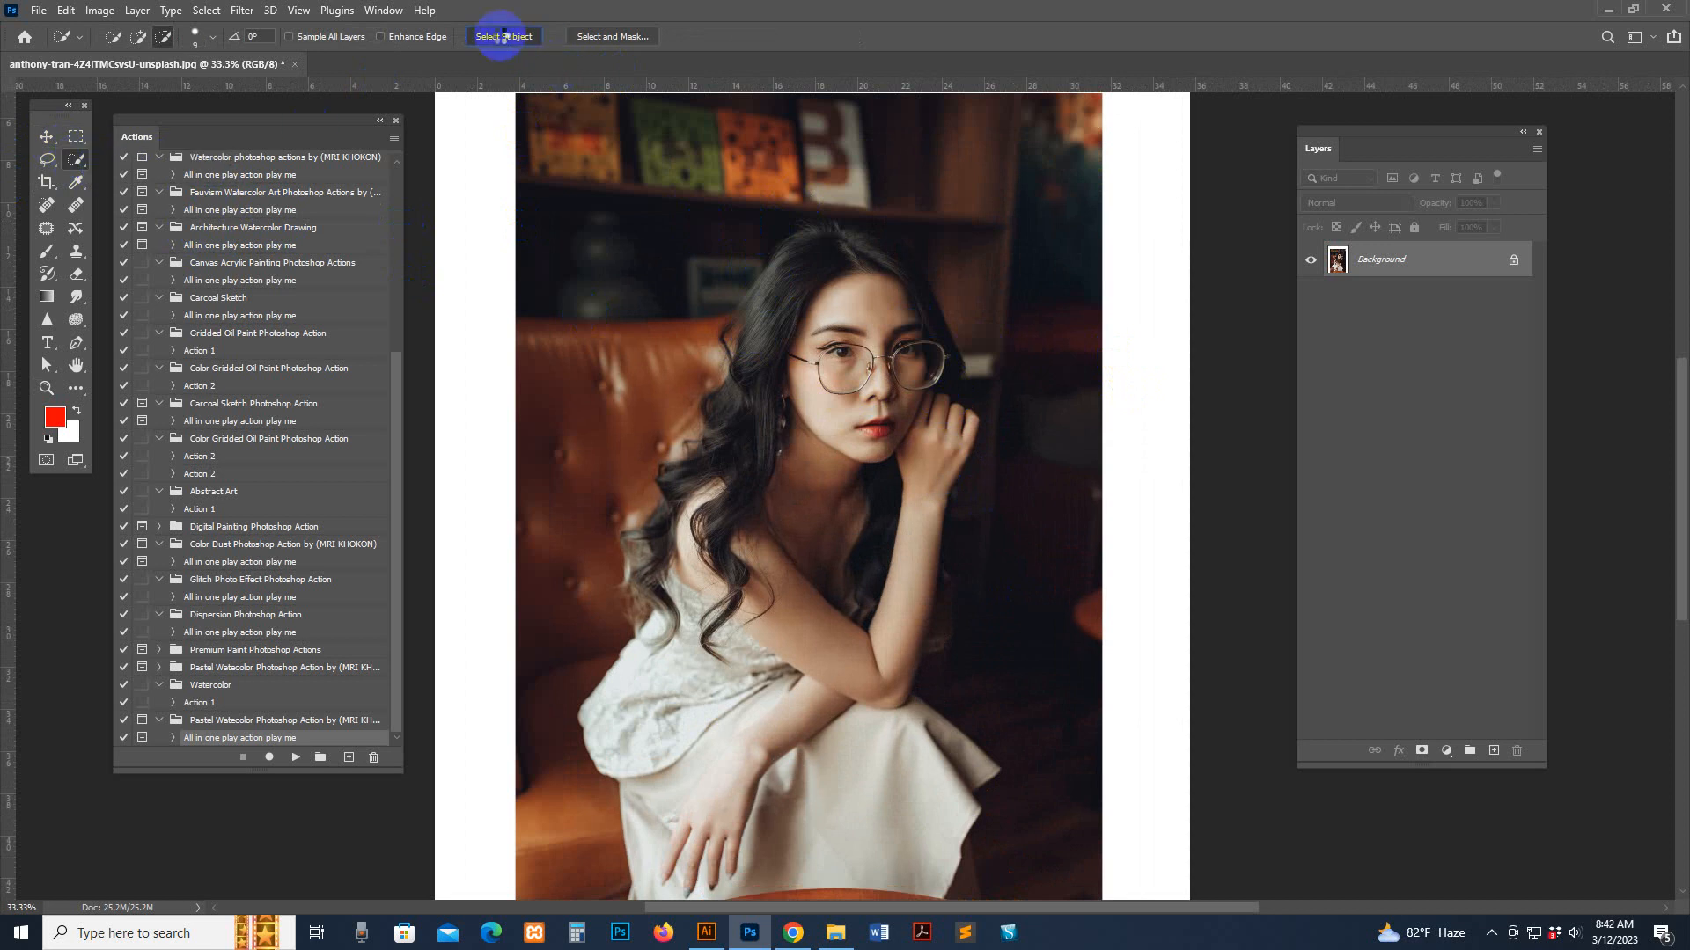
click(497, 37)
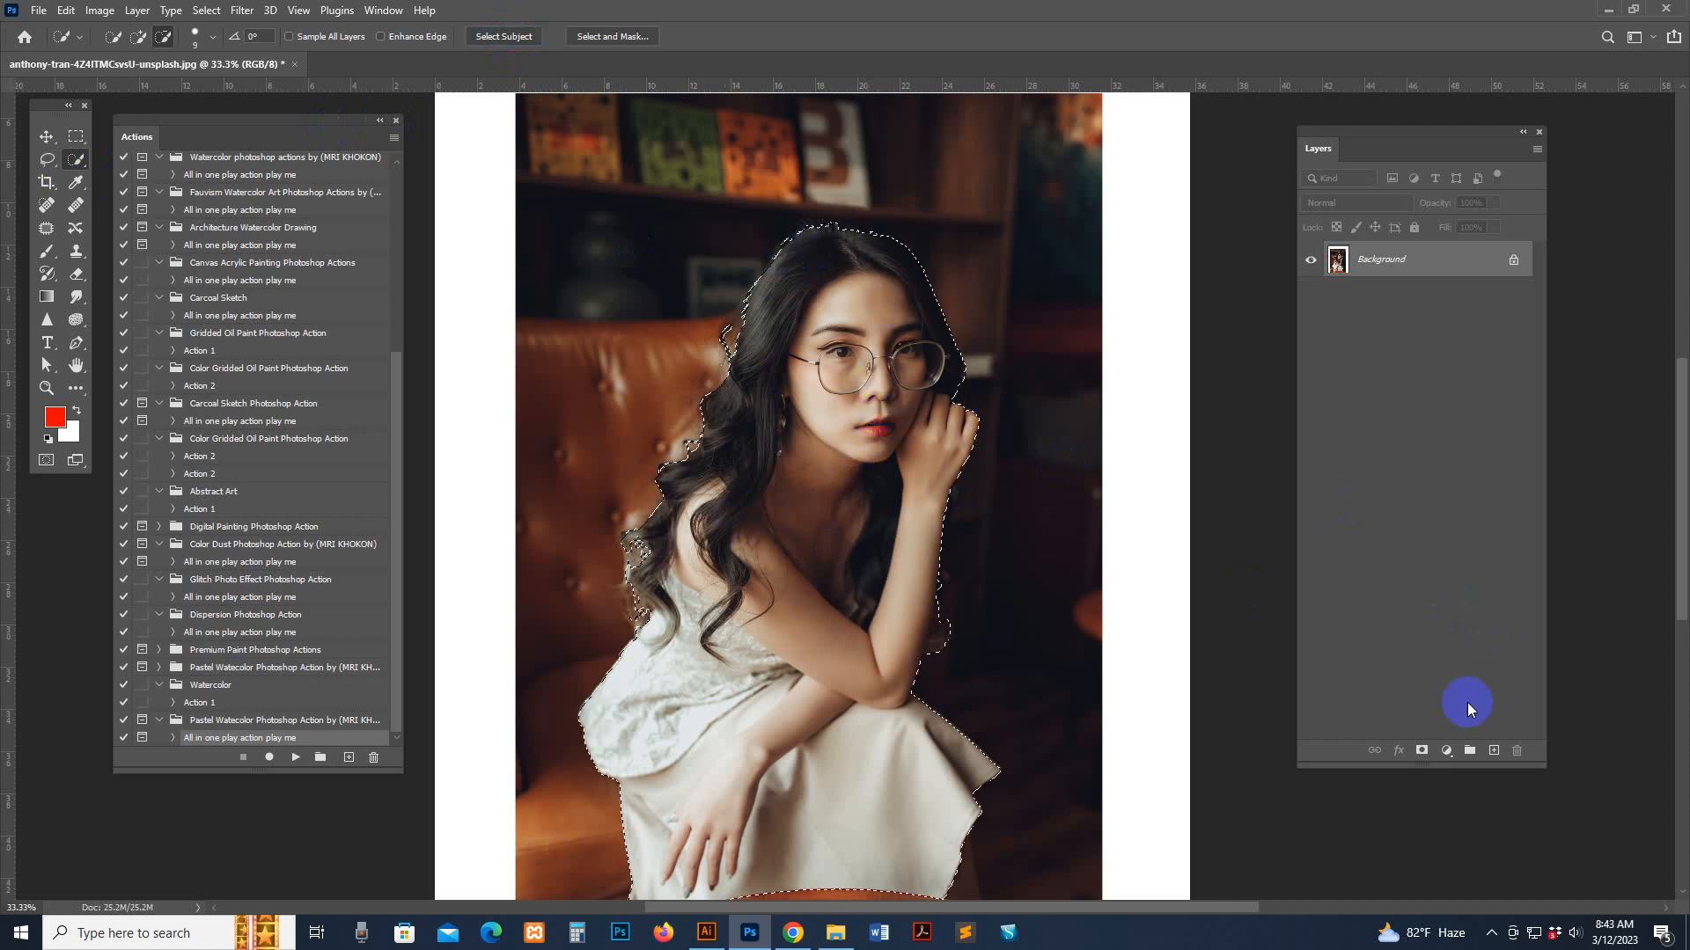
- Add a new layer above the Background and name it brush
click(1493, 750)
double_click(1386, 259)
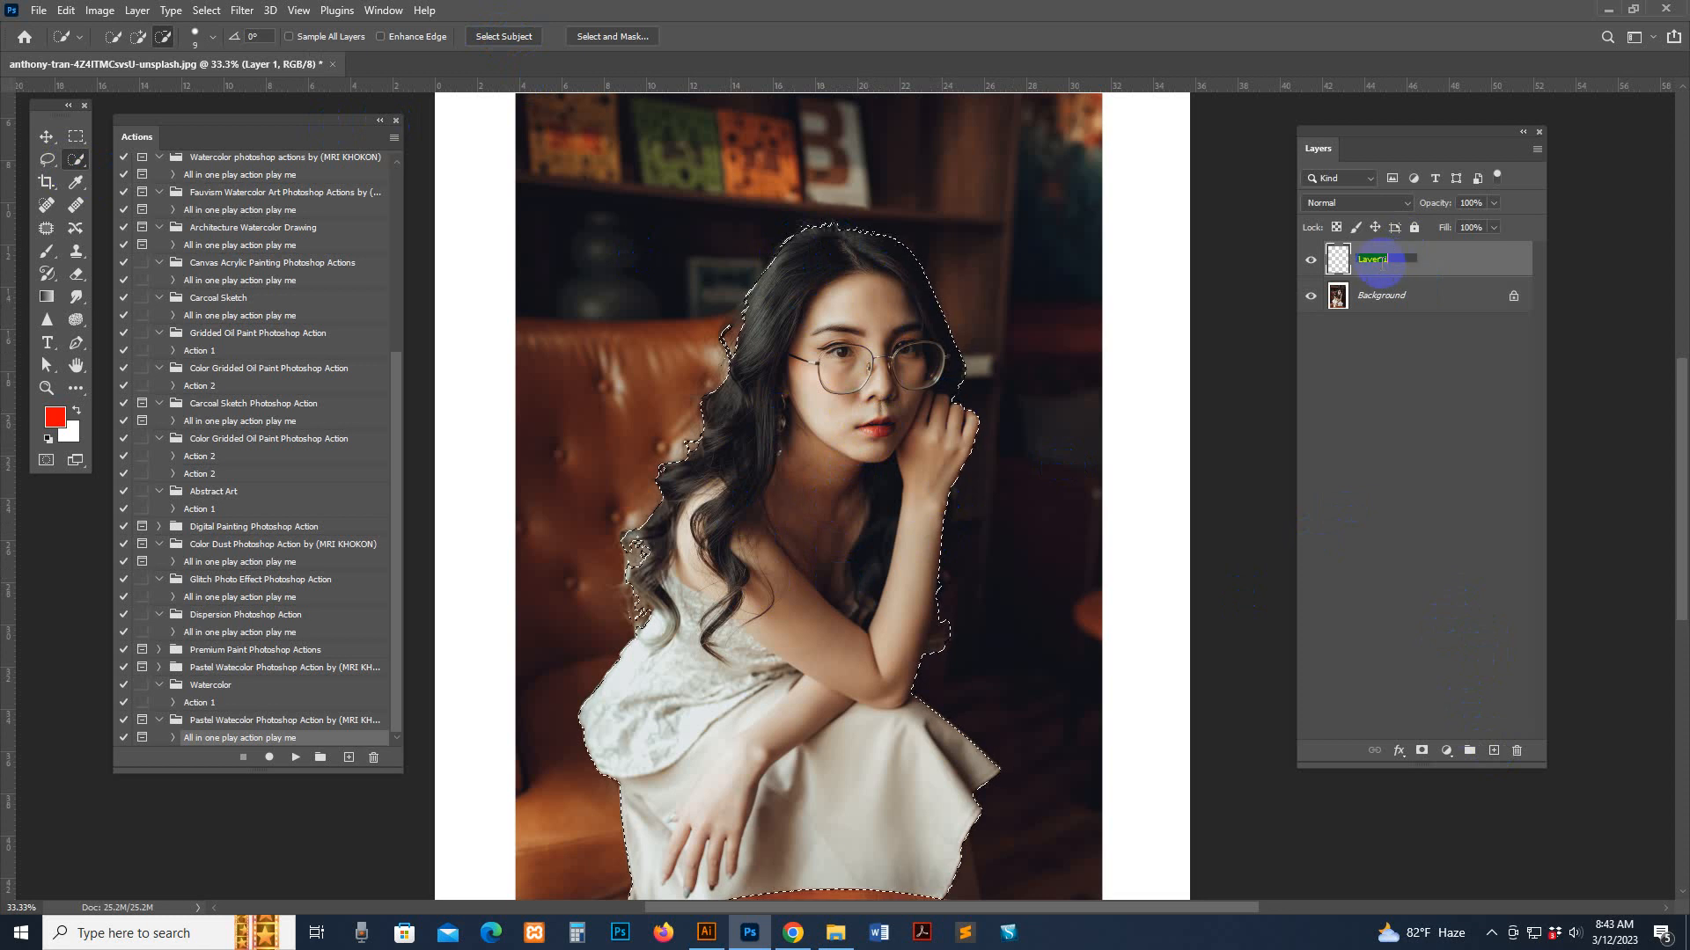
text(BRUS)
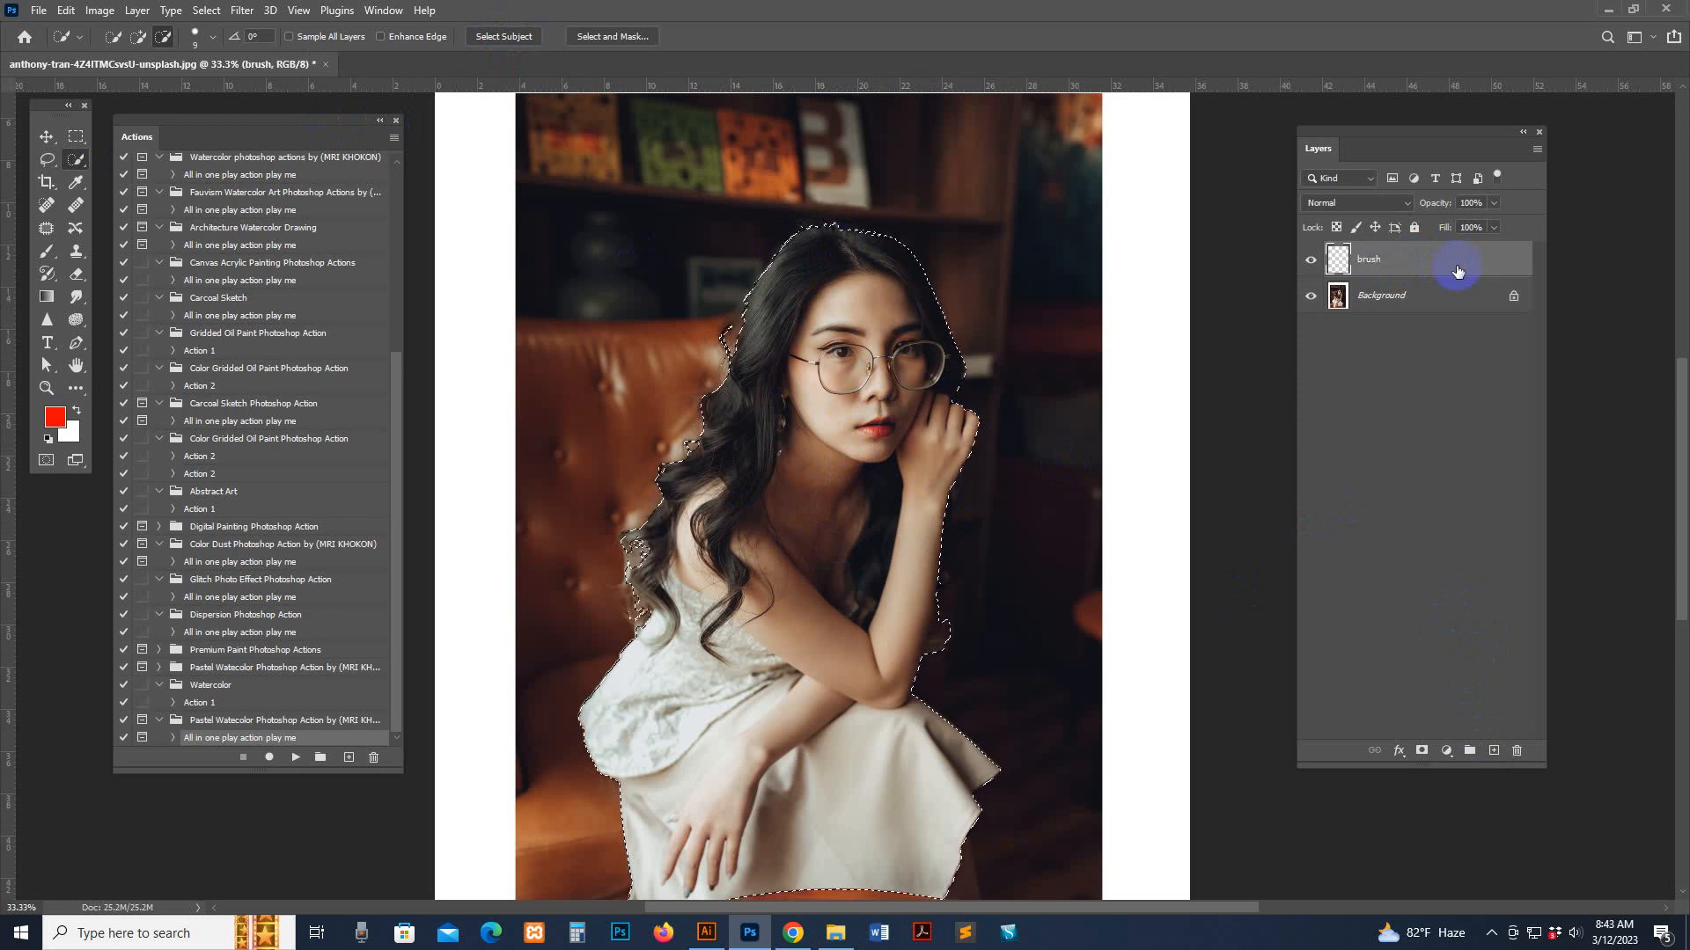
- Enlarge the soft brush to 600 px and paint red over the woman's head and raised hand on the brush layer
click(47, 251)
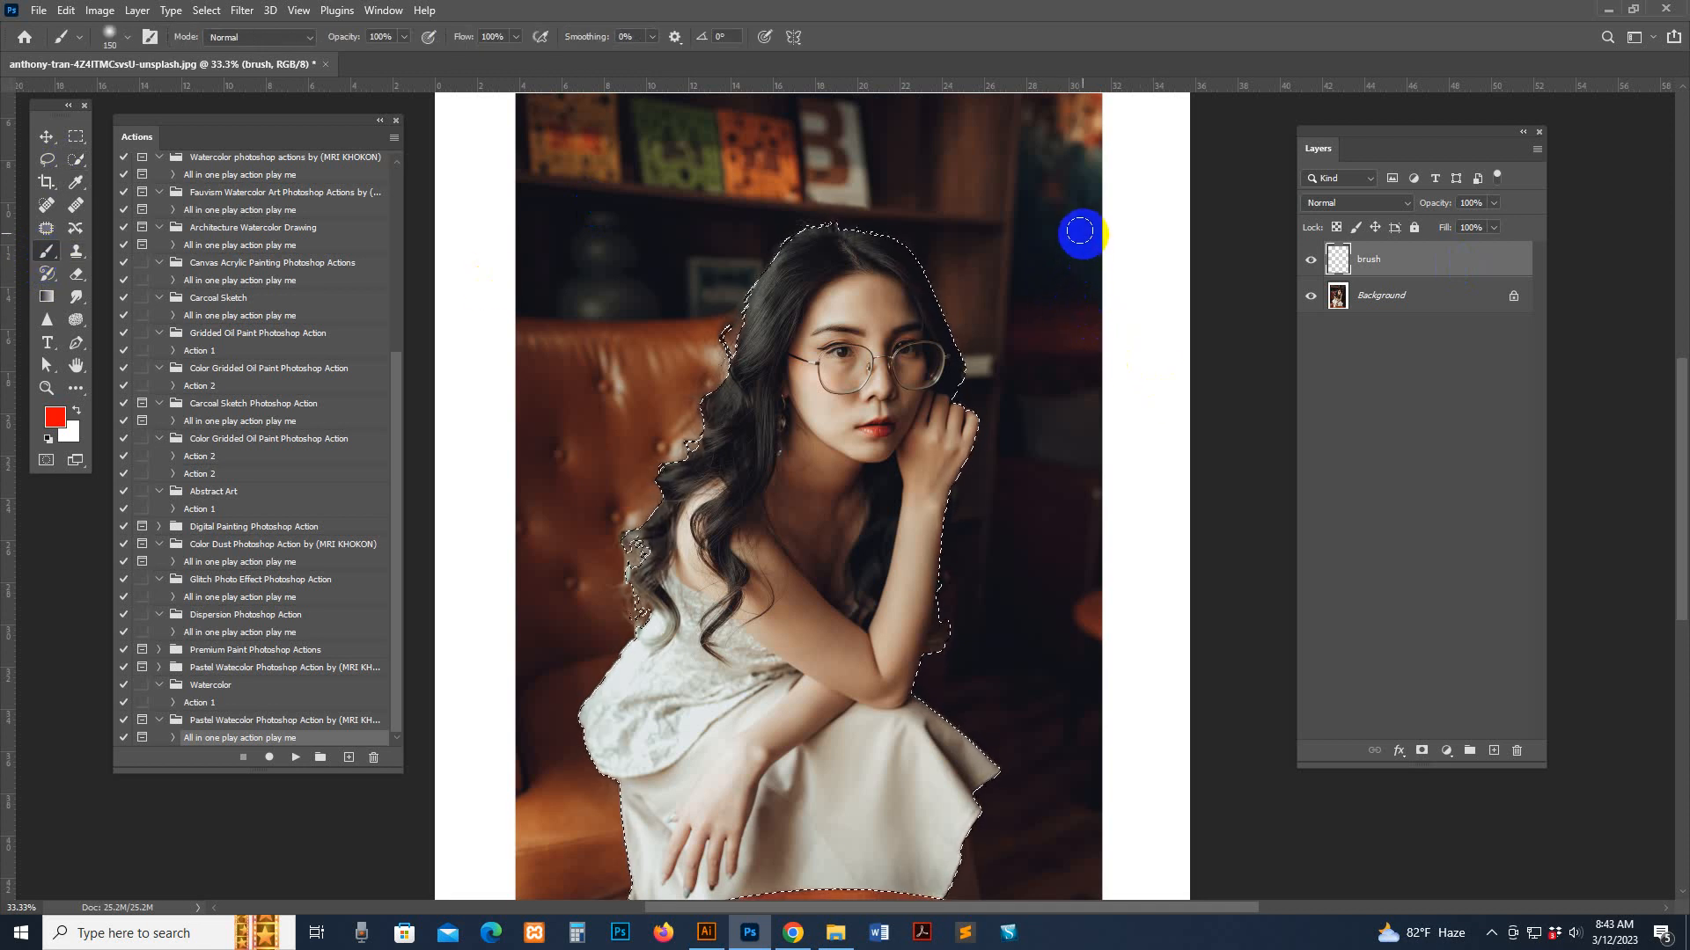
key(bracketright)
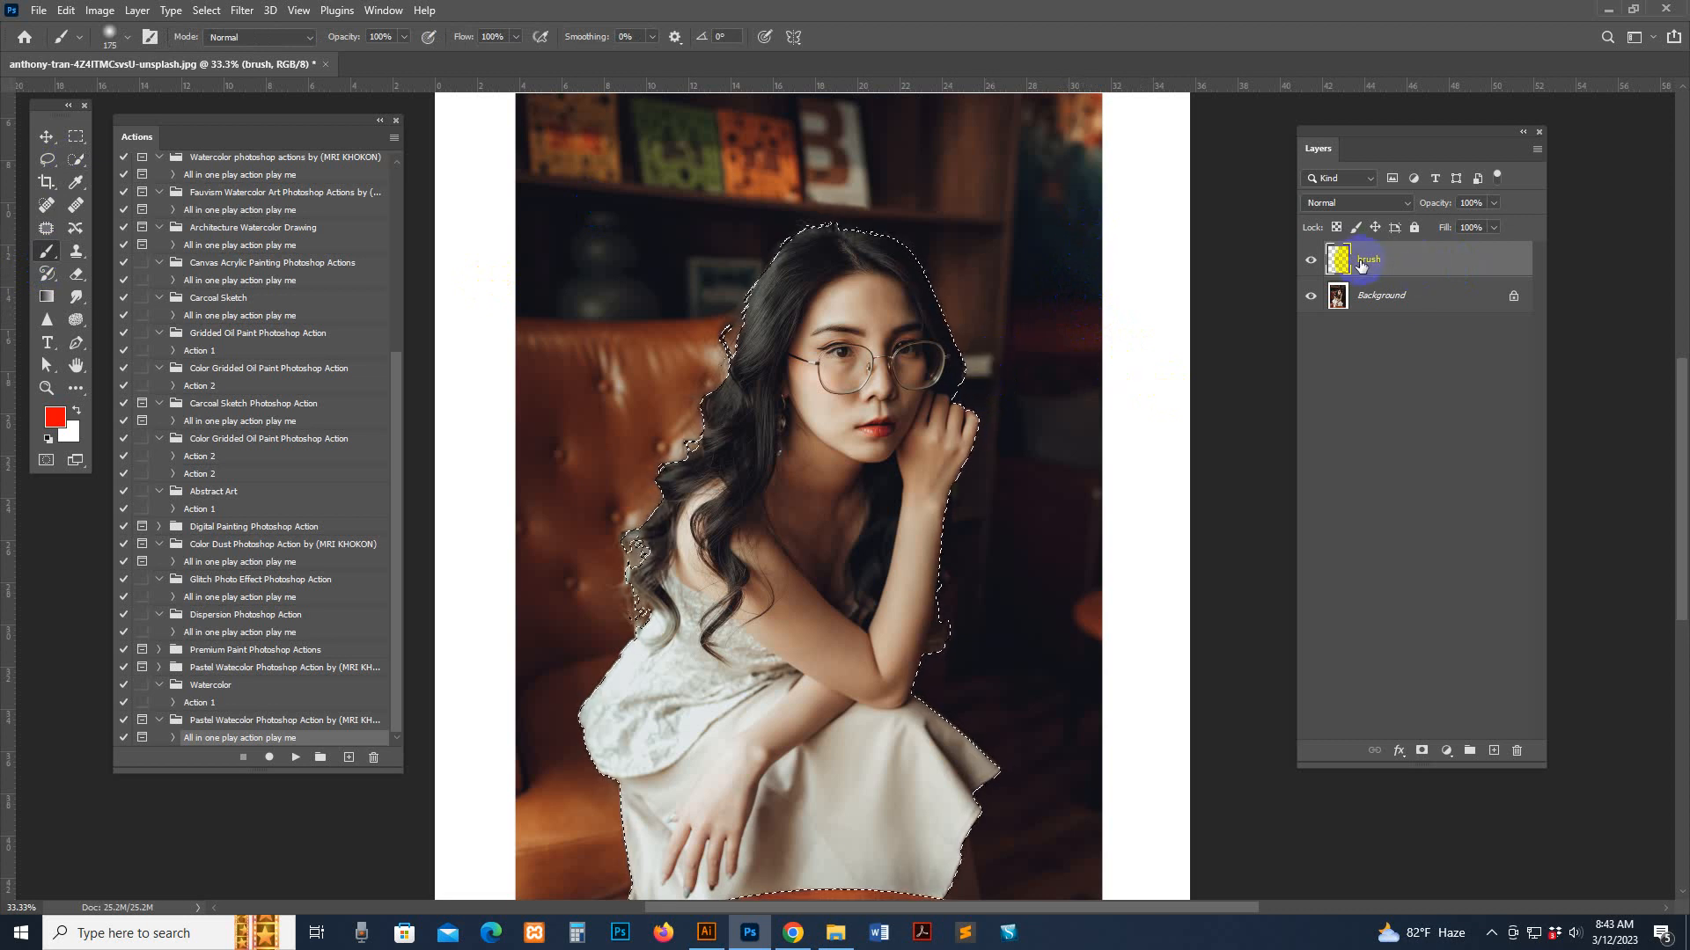
key(bracketright)
key(bracketright)
key(bracketright)
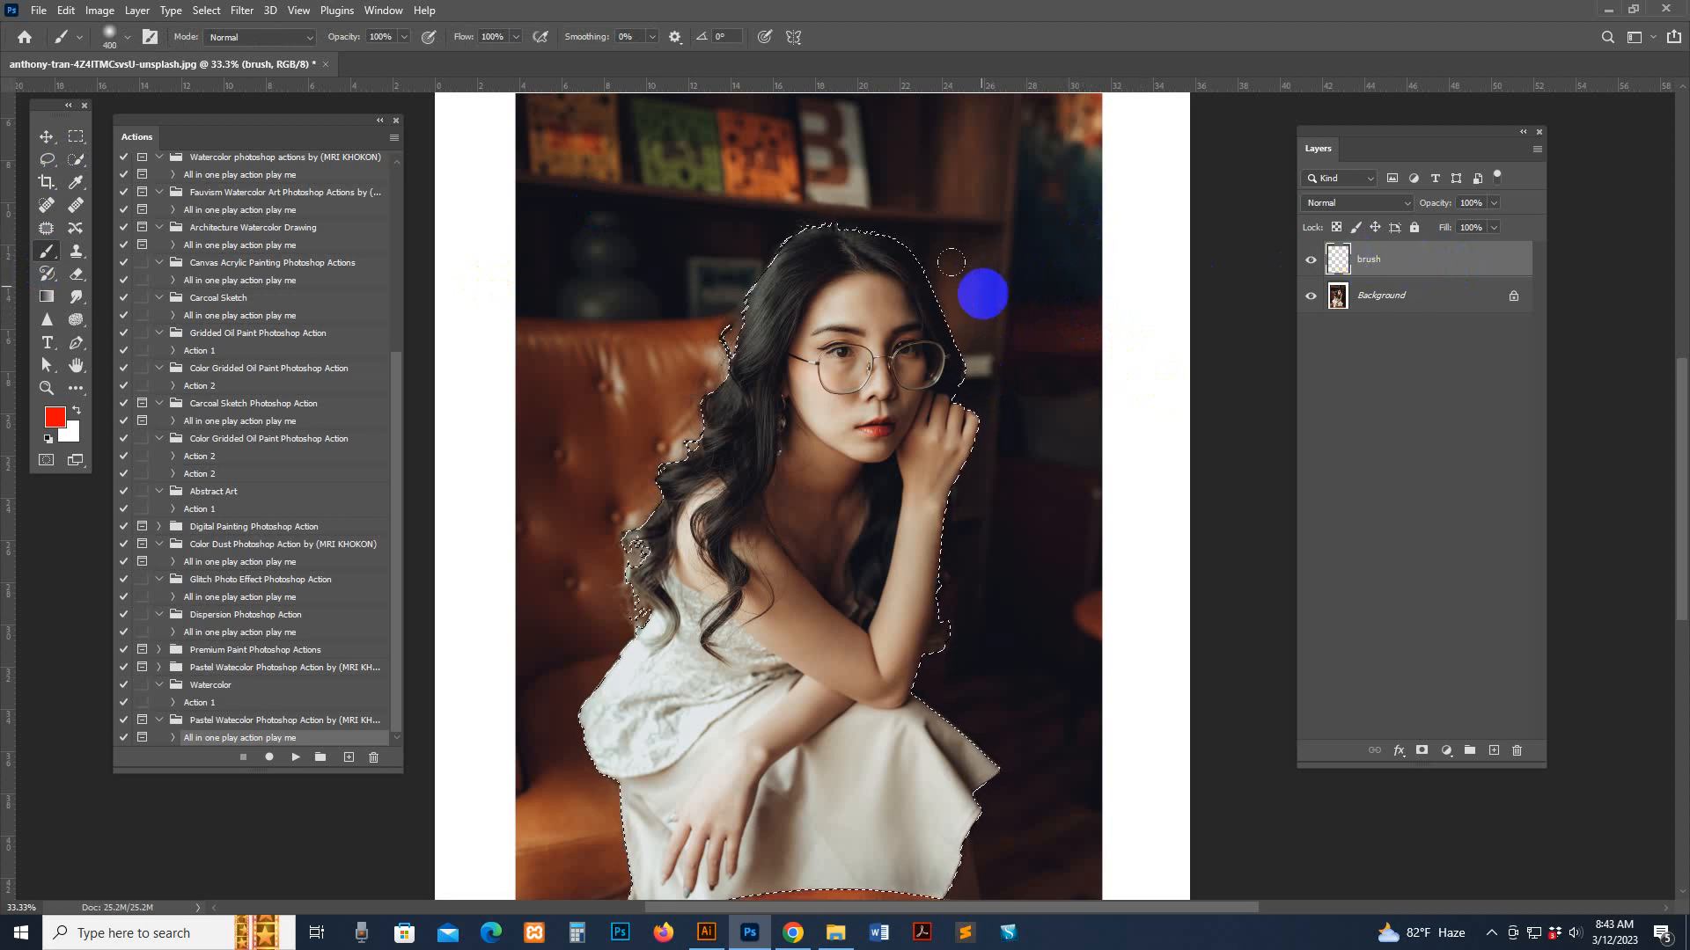
drag(830, 312, 814, 315)
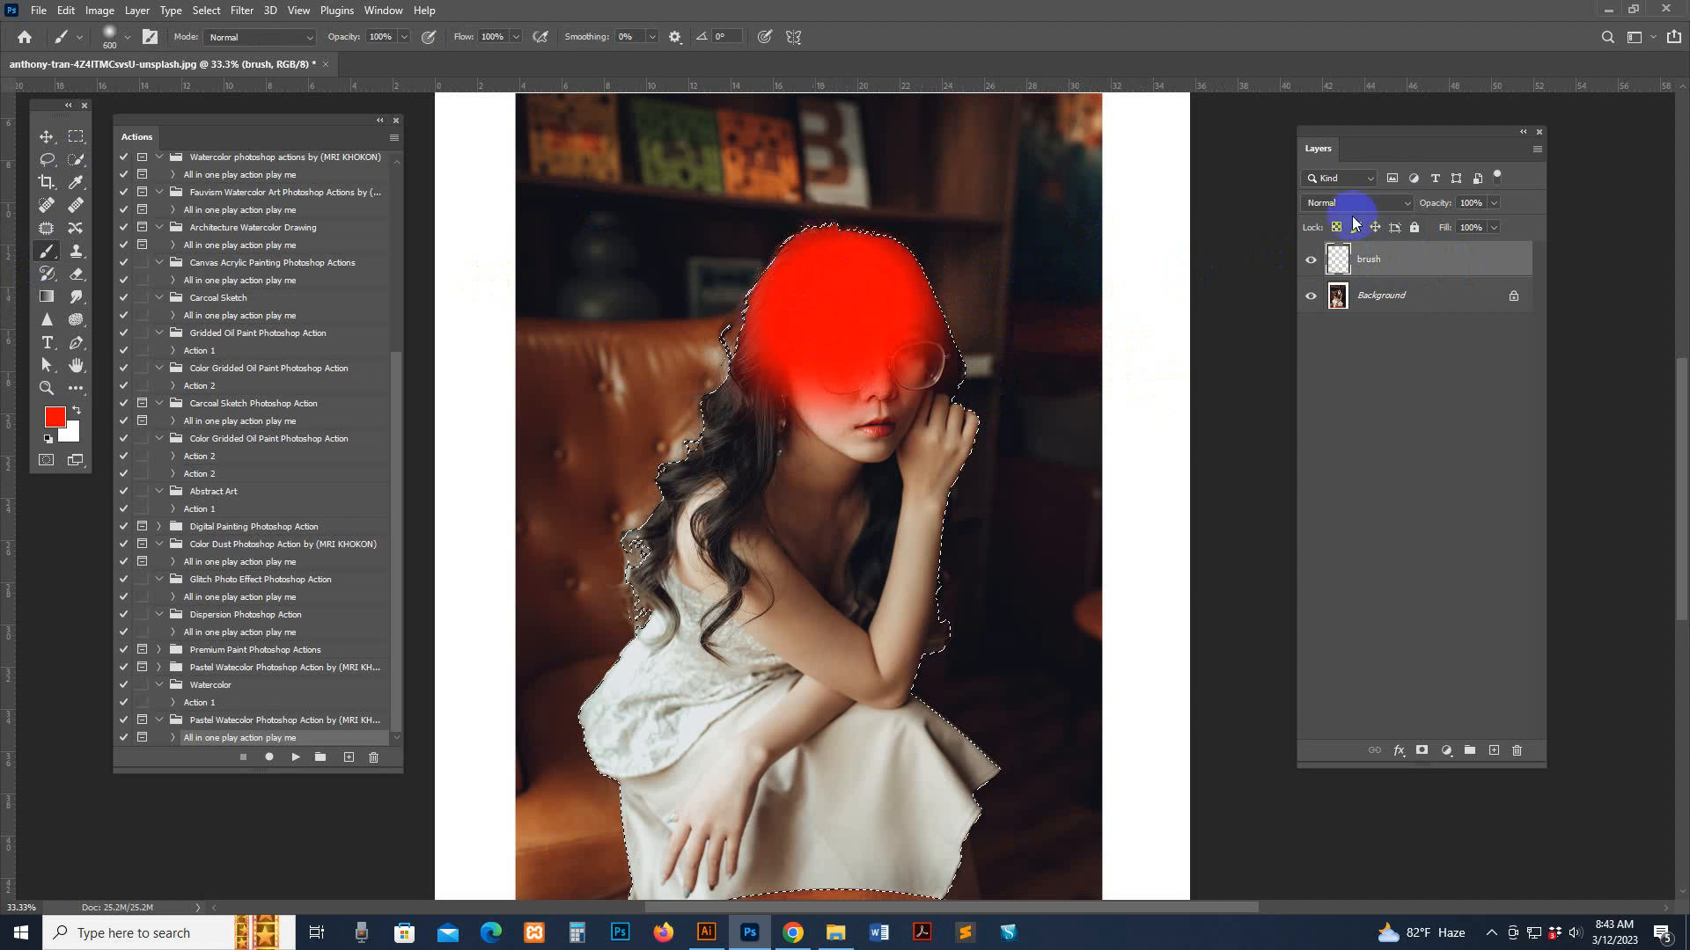
mouse_move(762, 426)
mouse_down()
mouse_move(817, 373)
mouse_move(916, 326)
mouse_move(831, 373)
mouse_move(824, 337)
mouse_up()
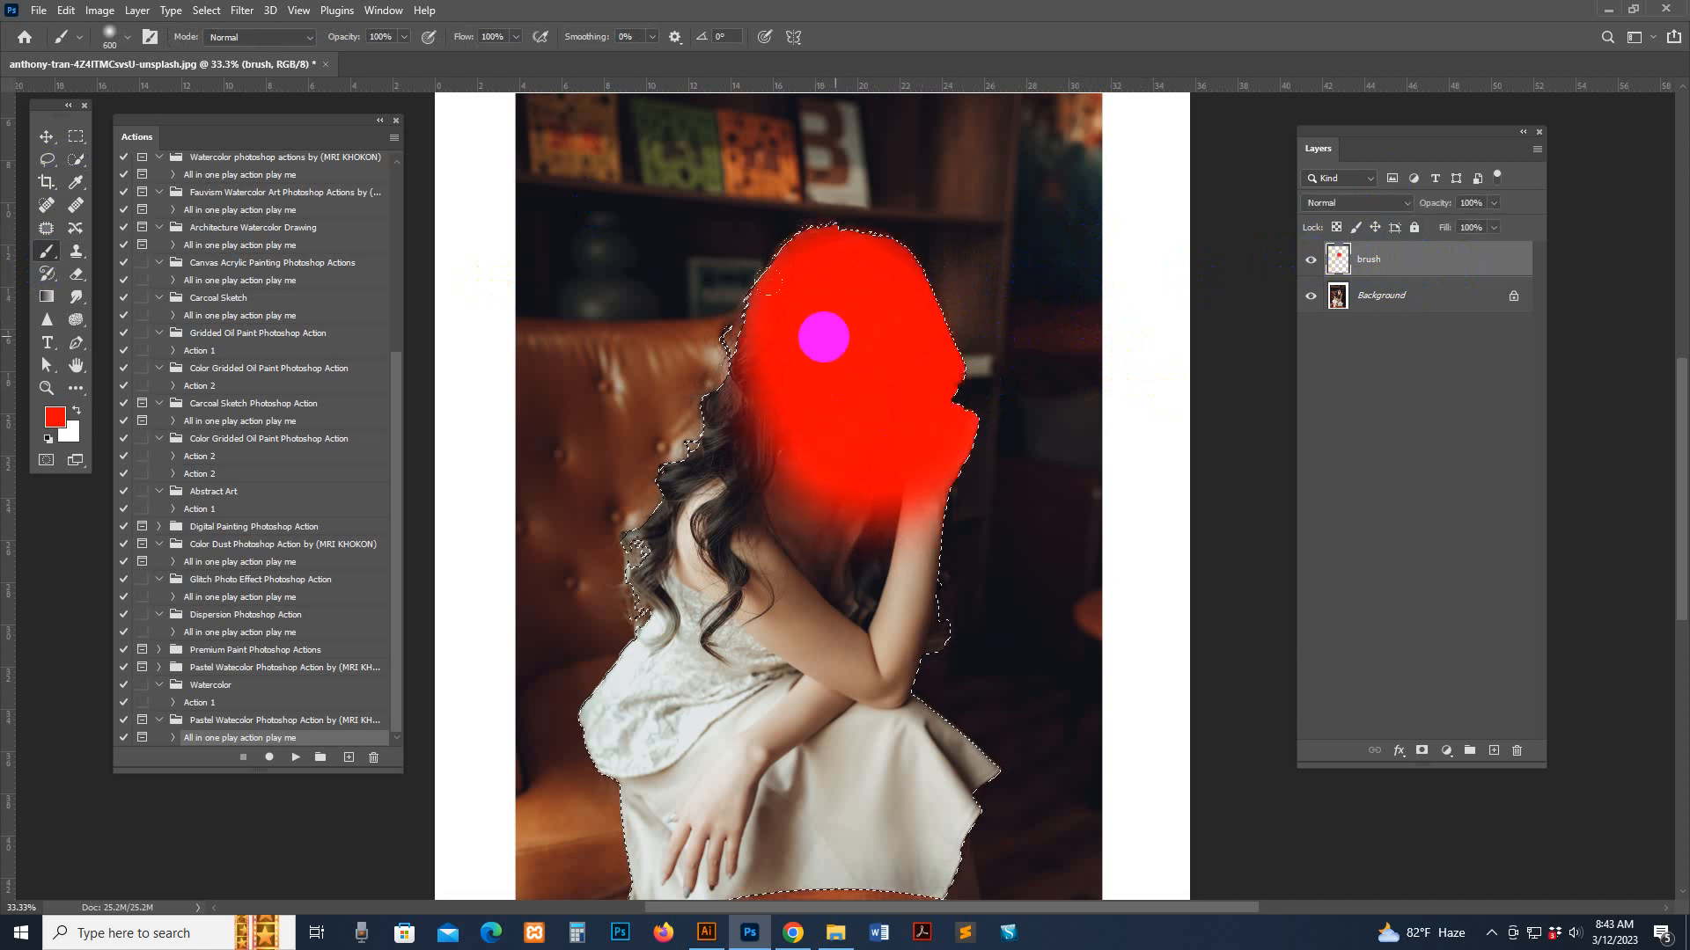
- Expand the General Brushes group in the brush presets and choose the soft round brush with 0% hardness
click(127, 37)
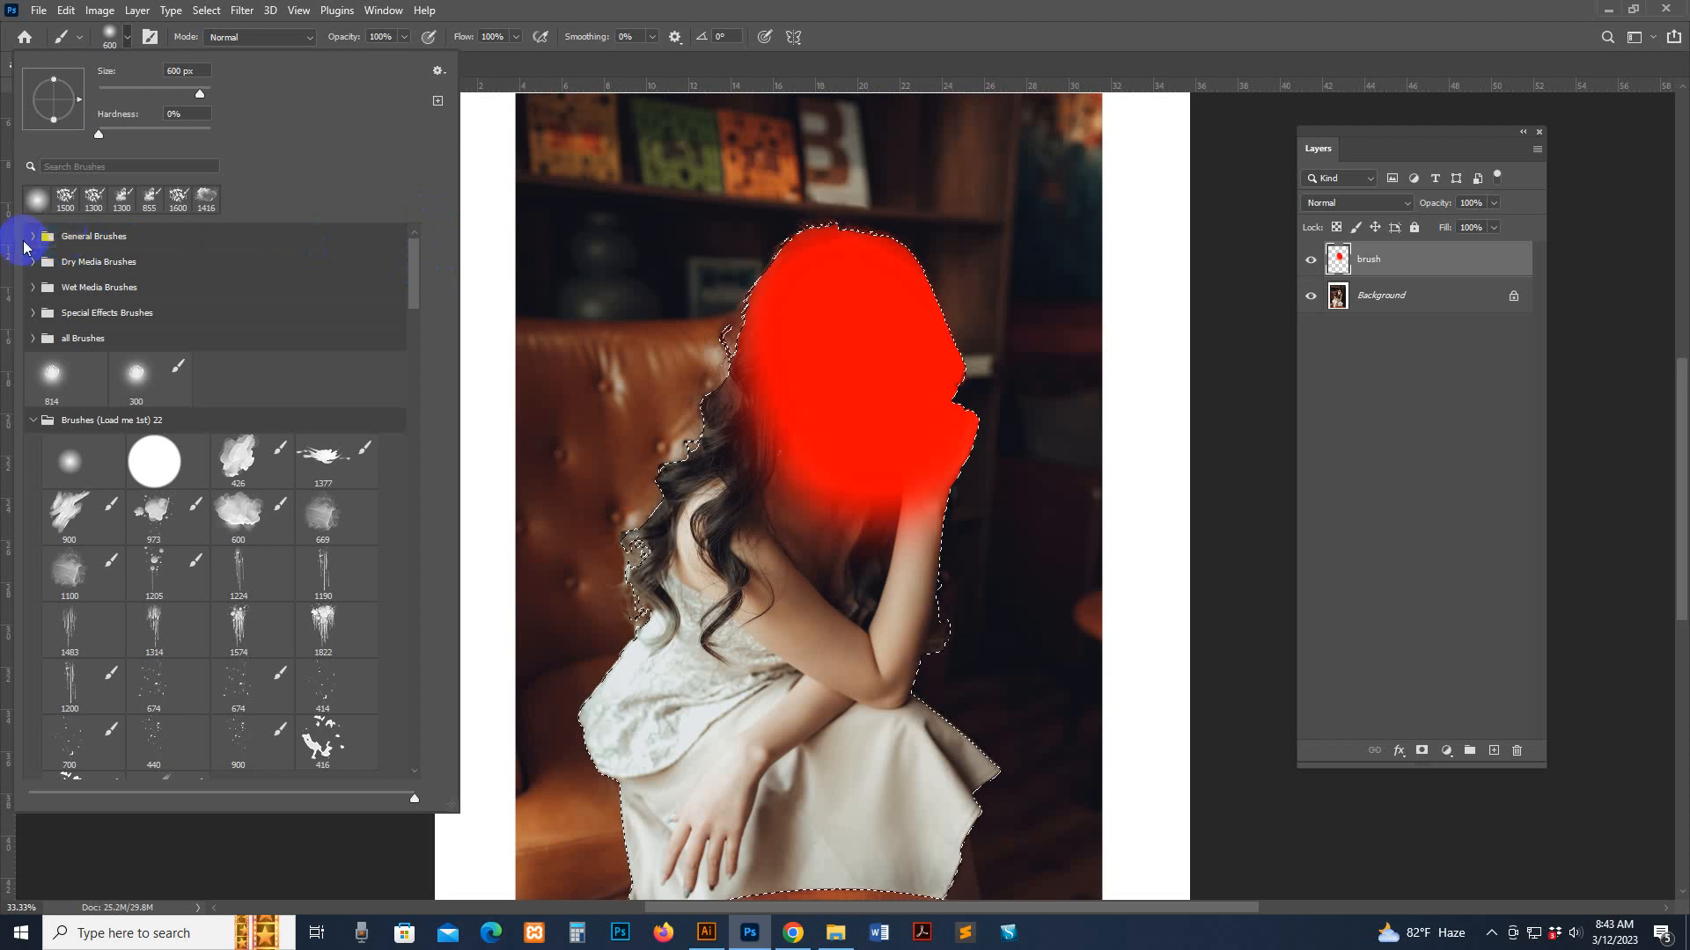
click(33, 235)
click(235, 331)
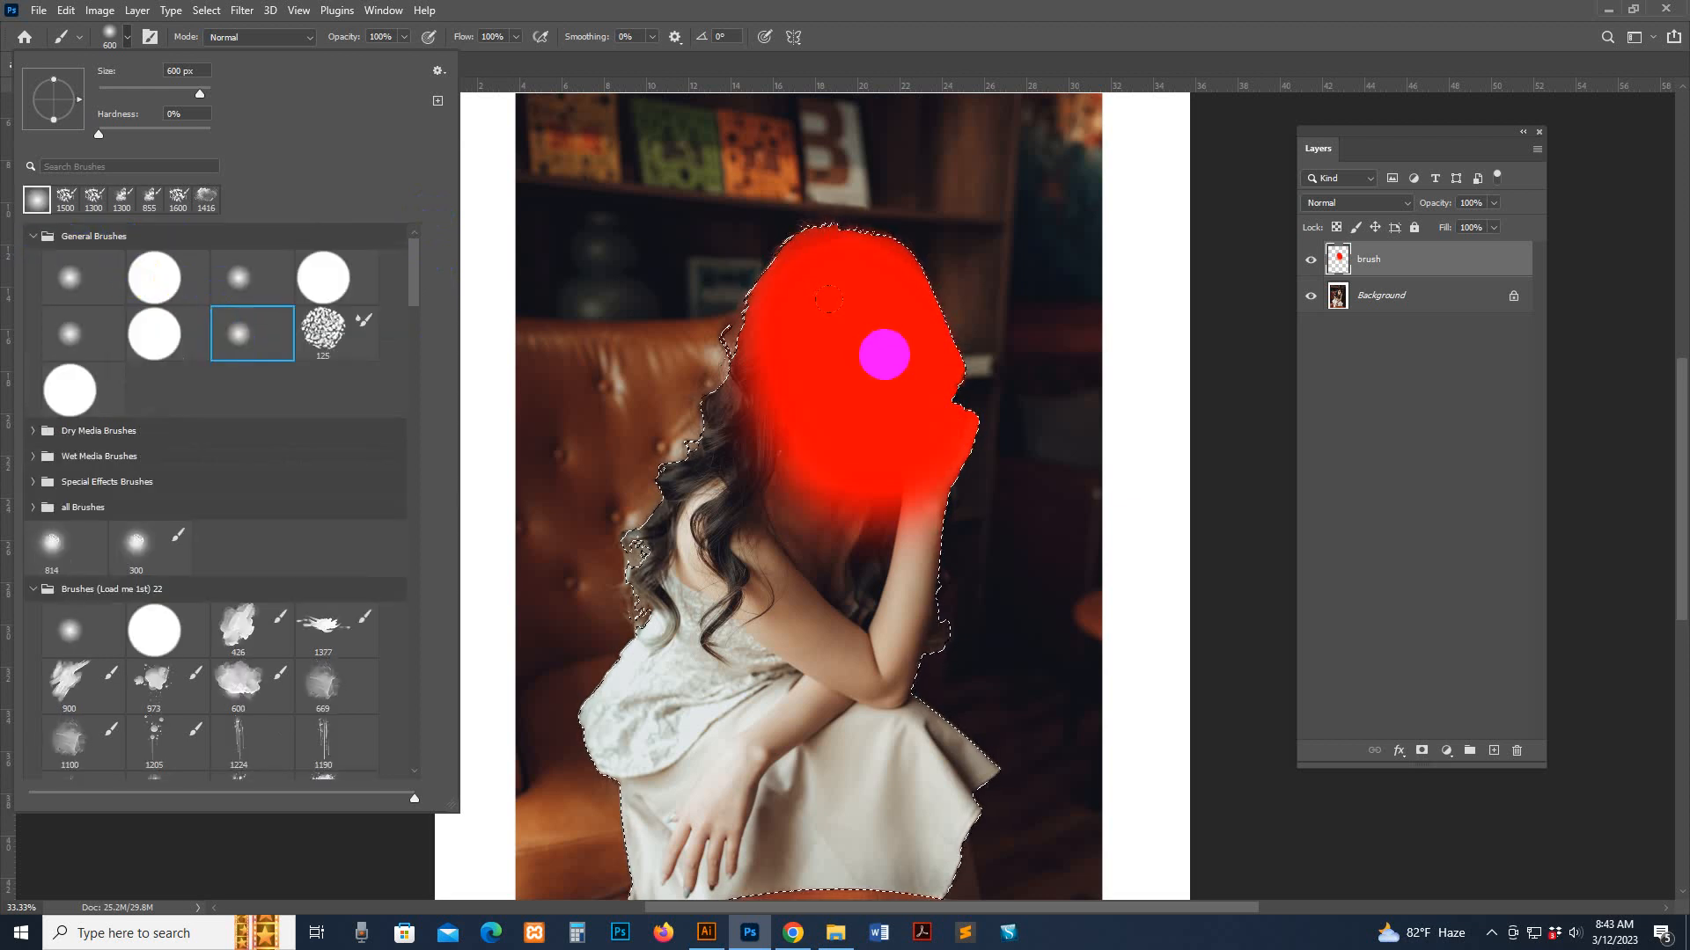
- Paint red over the woman's hair, torso and bent arm on the brush layer, using the soft brush reduced to 300 px
mouse_move(884, 354)
mouse_down()
mouse_move(751, 373)
mouse_move(769, 441)
mouse_up()
key(bracketleft)
key(bracketleft)
key(bracketleft)
key(bracketleft)
key(bracketleft)
key(bracketleft)
mouse_move(802, 558)
mouse_down()
mouse_move(759, 457)
mouse_move(832, 512)
mouse_move(909, 437)
mouse_move(880, 508)
mouse_move(909, 626)
mouse_move(908, 492)
mouse_move(684, 542)
mouse_move(678, 473)
mouse_move(636, 504)
mouse_move(721, 573)
mouse_move(825, 470)
mouse_move(828, 518)
mouse_move(873, 475)
mouse_move(903, 559)
mouse_move(834, 572)
mouse_up()
key(bracketright)
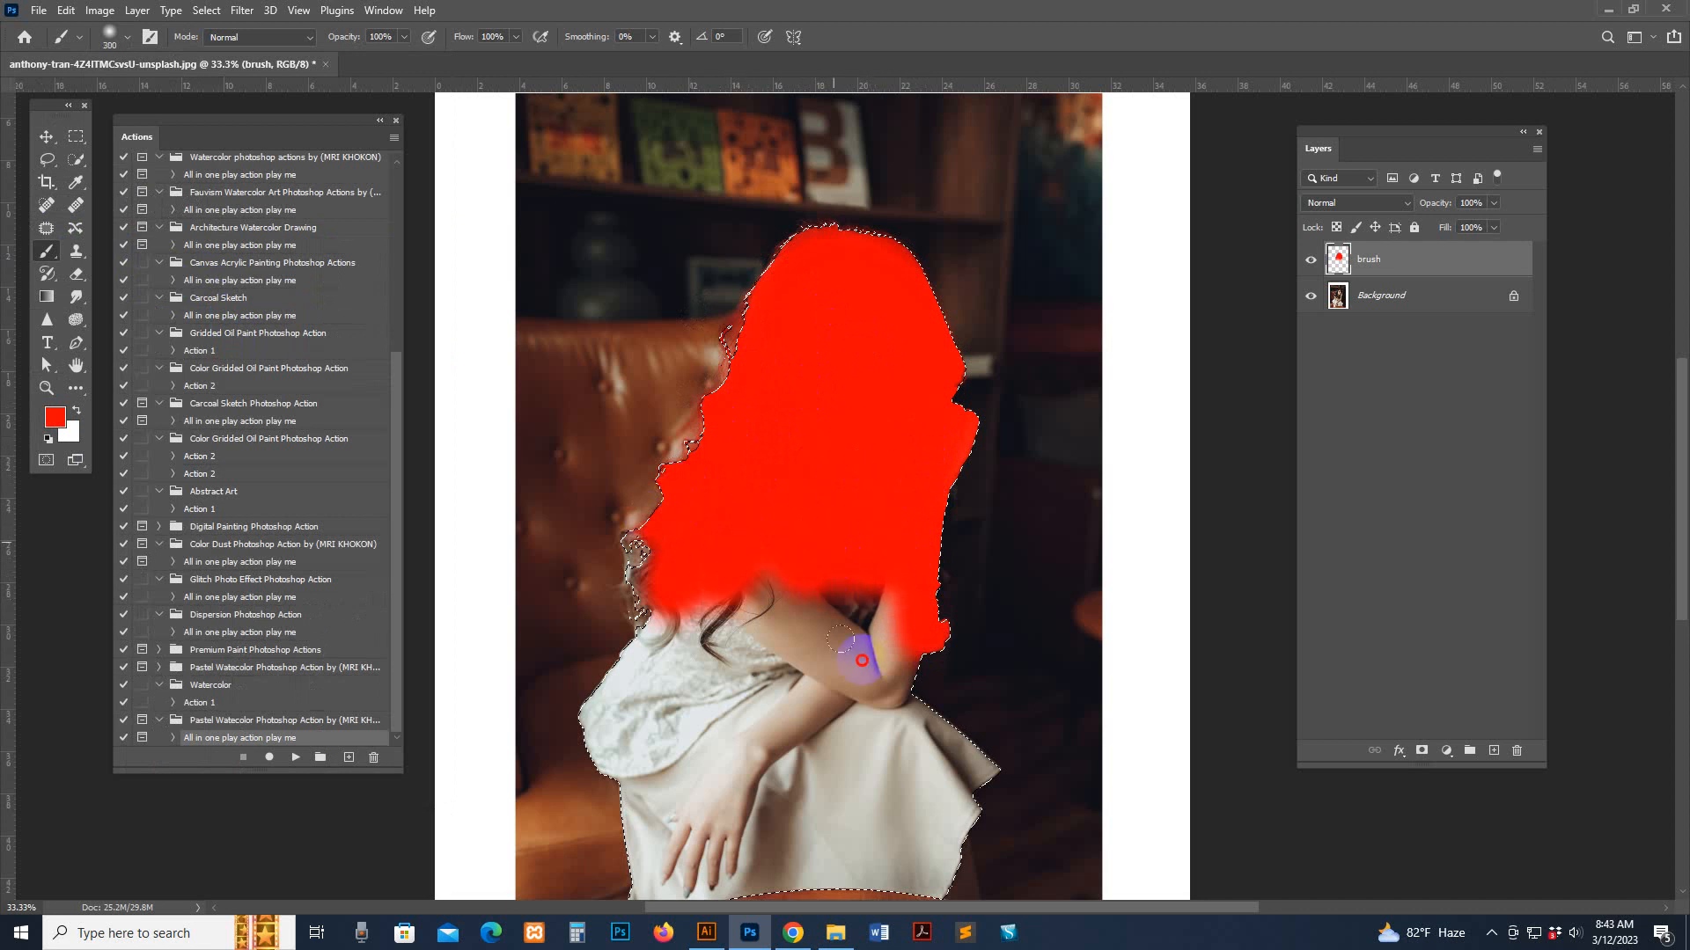
mouse_move(861, 660)
mouse_down()
mouse_move(798, 555)
mouse_move(890, 641)
mouse_move(763, 563)
mouse_move(799, 600)
mouse_move(728, 568)
mouse_move(837, 539)
mouse_up()
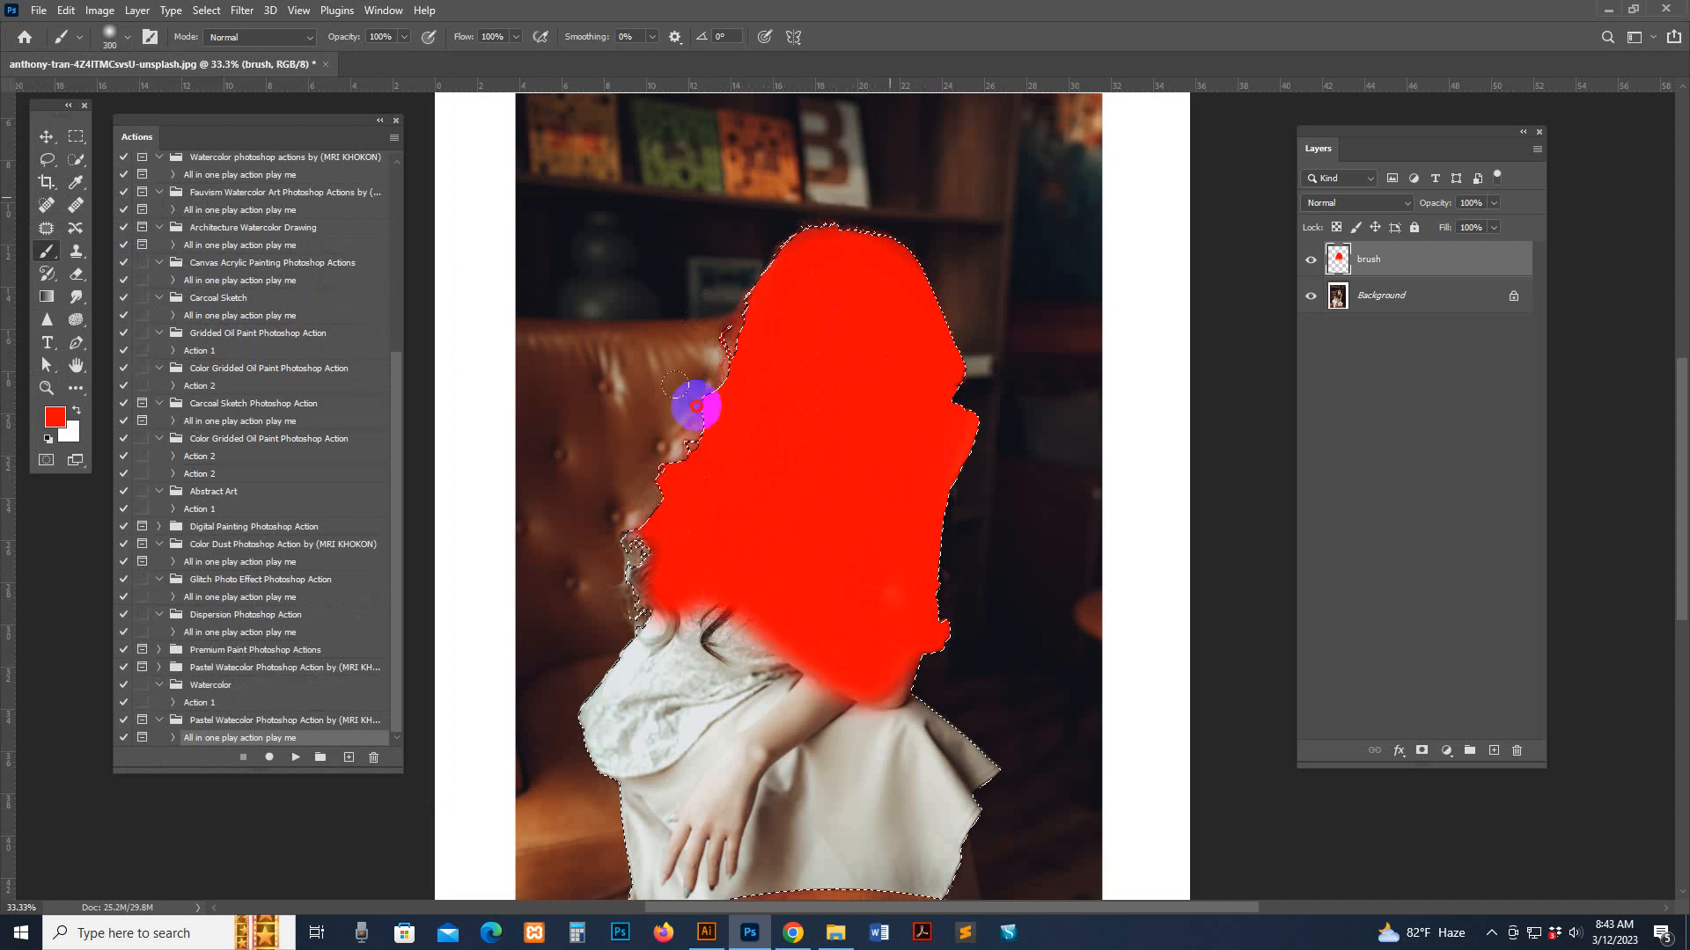
mouse_move(695, 407)
mouse_down()
mouse_move(949, 350)
mouse_move(994, 495)
mouse_move(915, 522)
mouse_move(986, 472)
mouse_move(787, 305)
mouse_move(785, 344)
mouse_move(878, 277)
mouse_up()
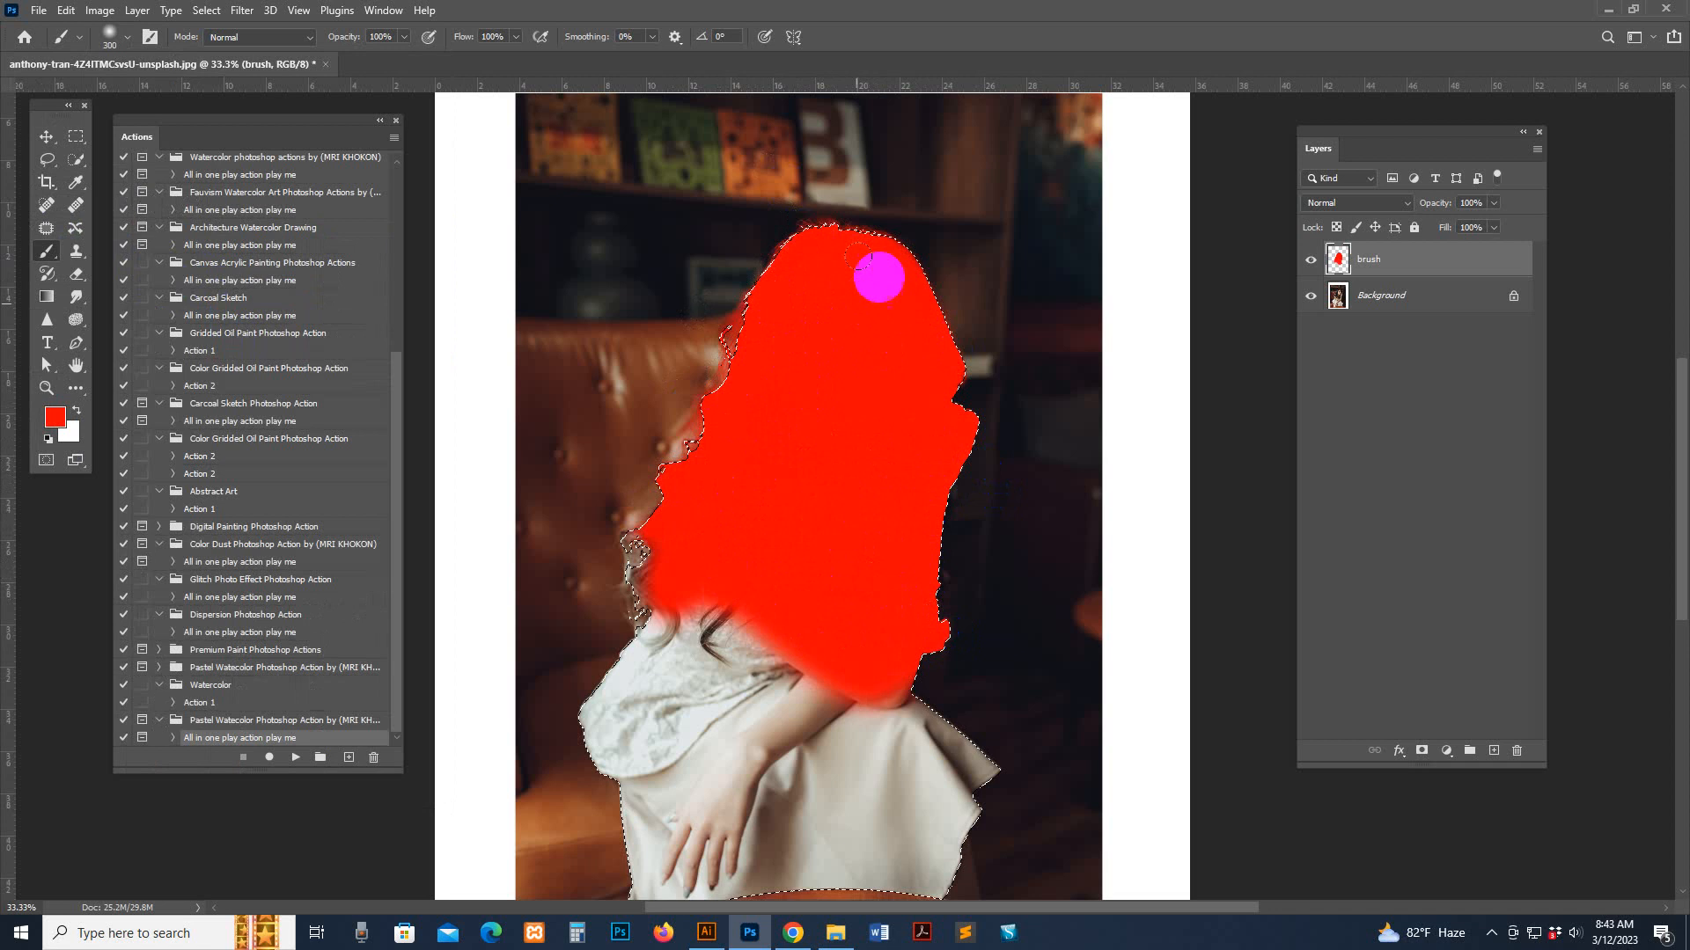
key(ctrl+plus)
drag(794, 327, 807, 428)
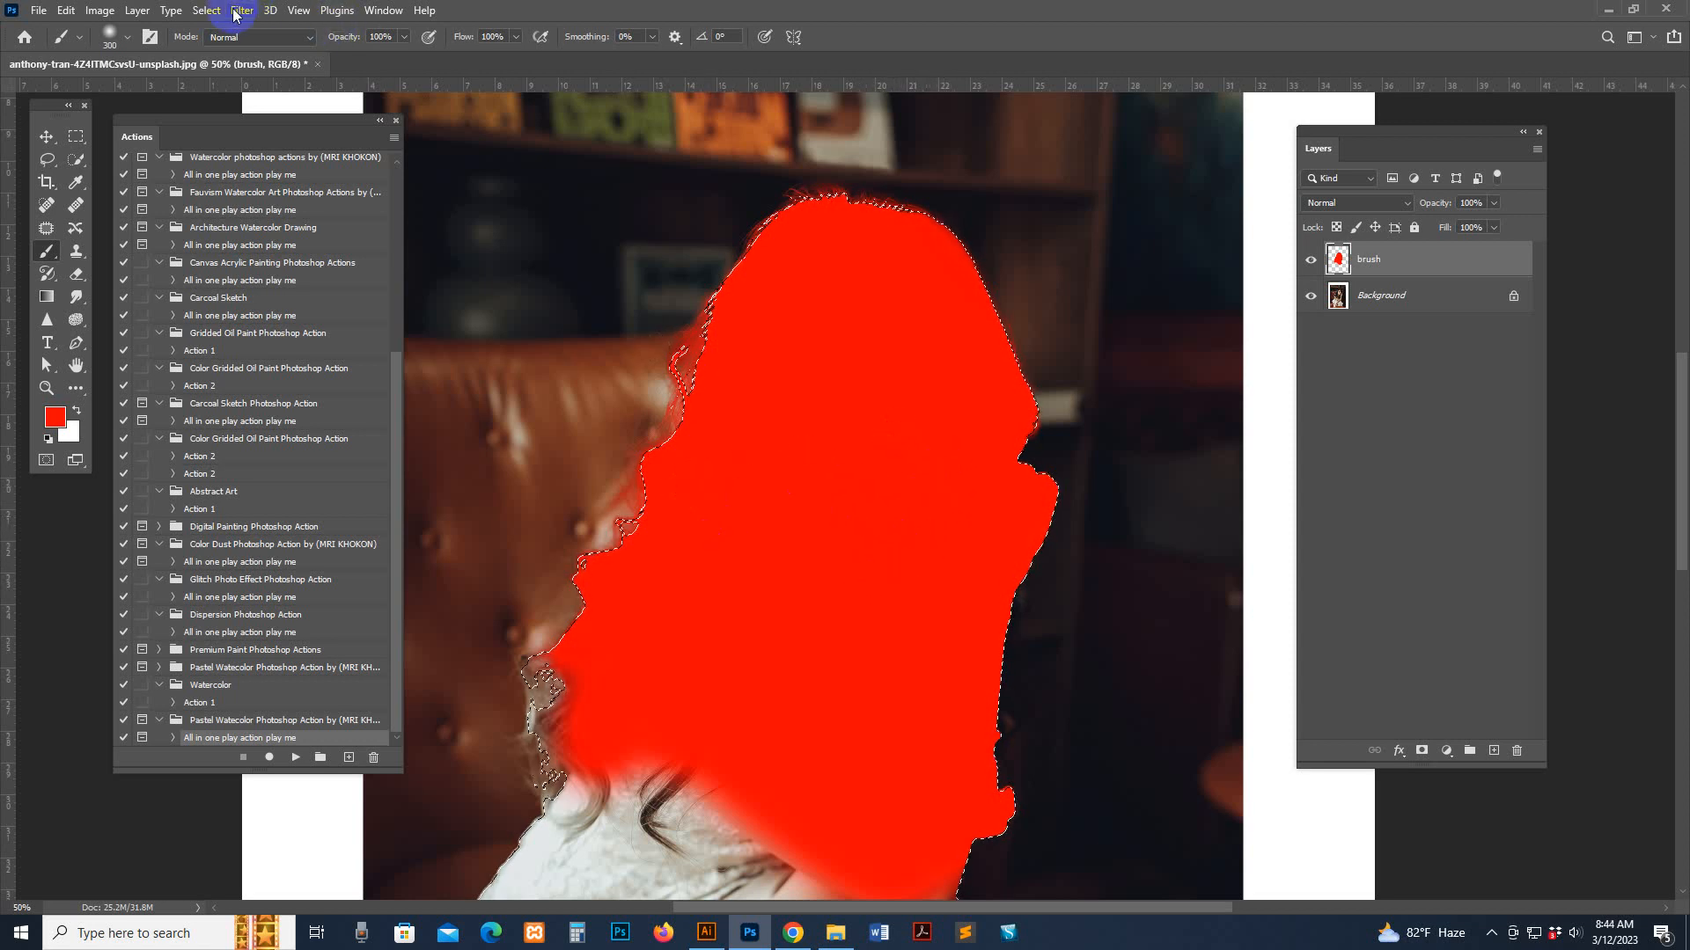
- Deselect the woman's outline and switch to the Move tool
click(208, 10)
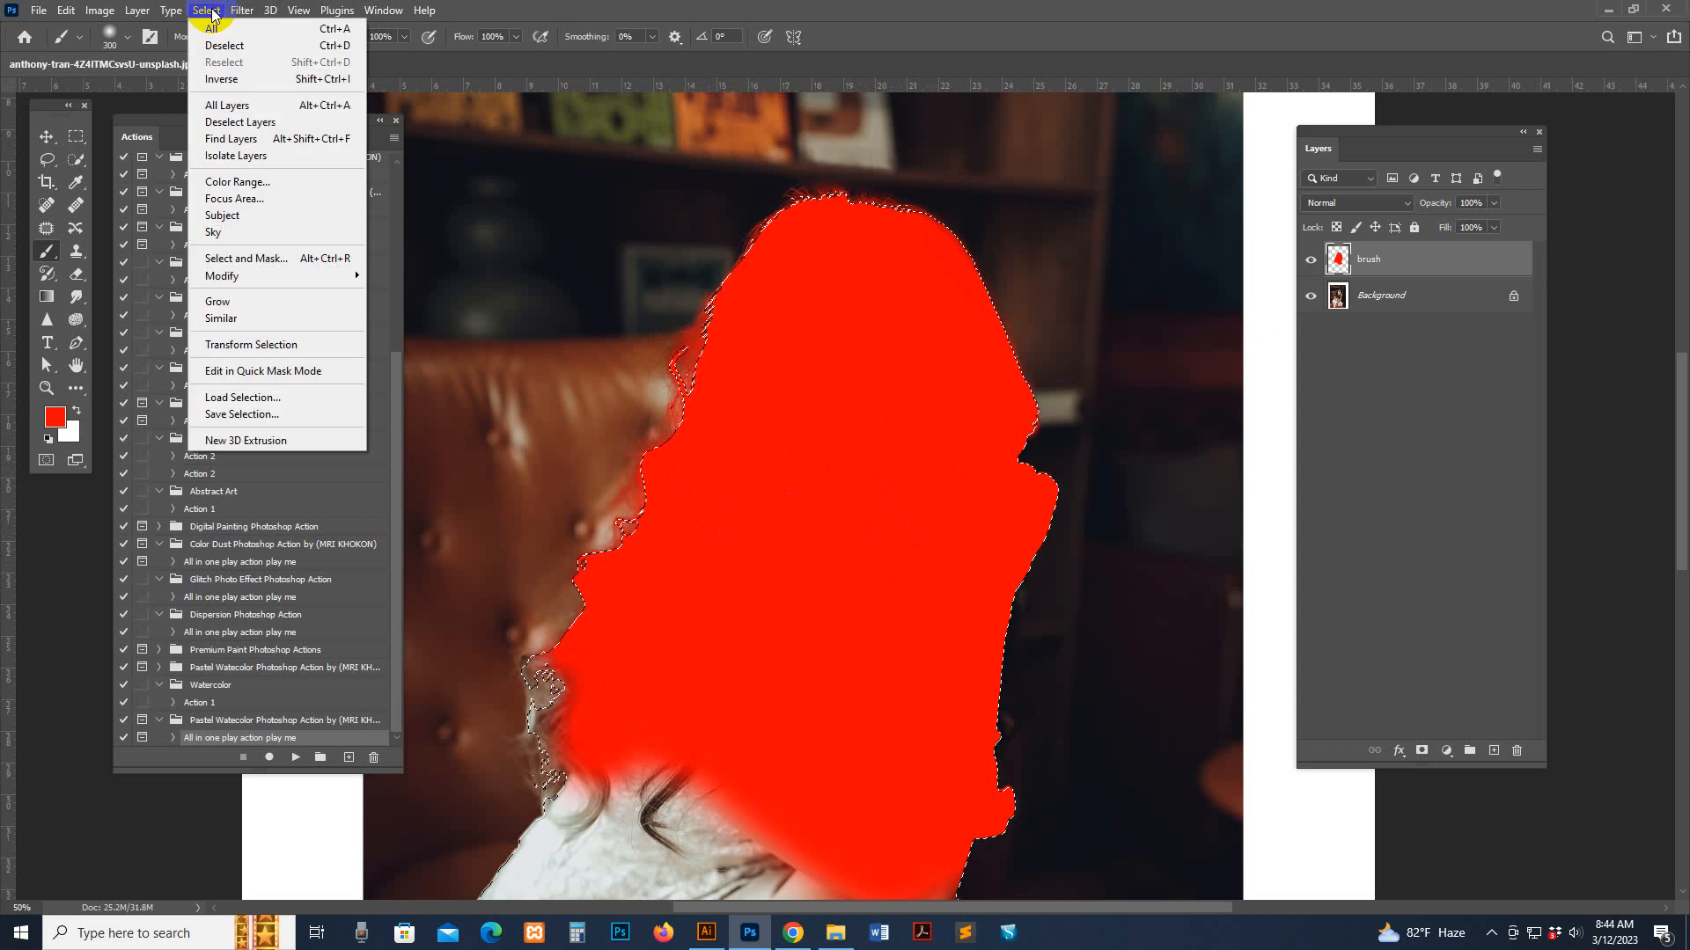
click(224, 45)
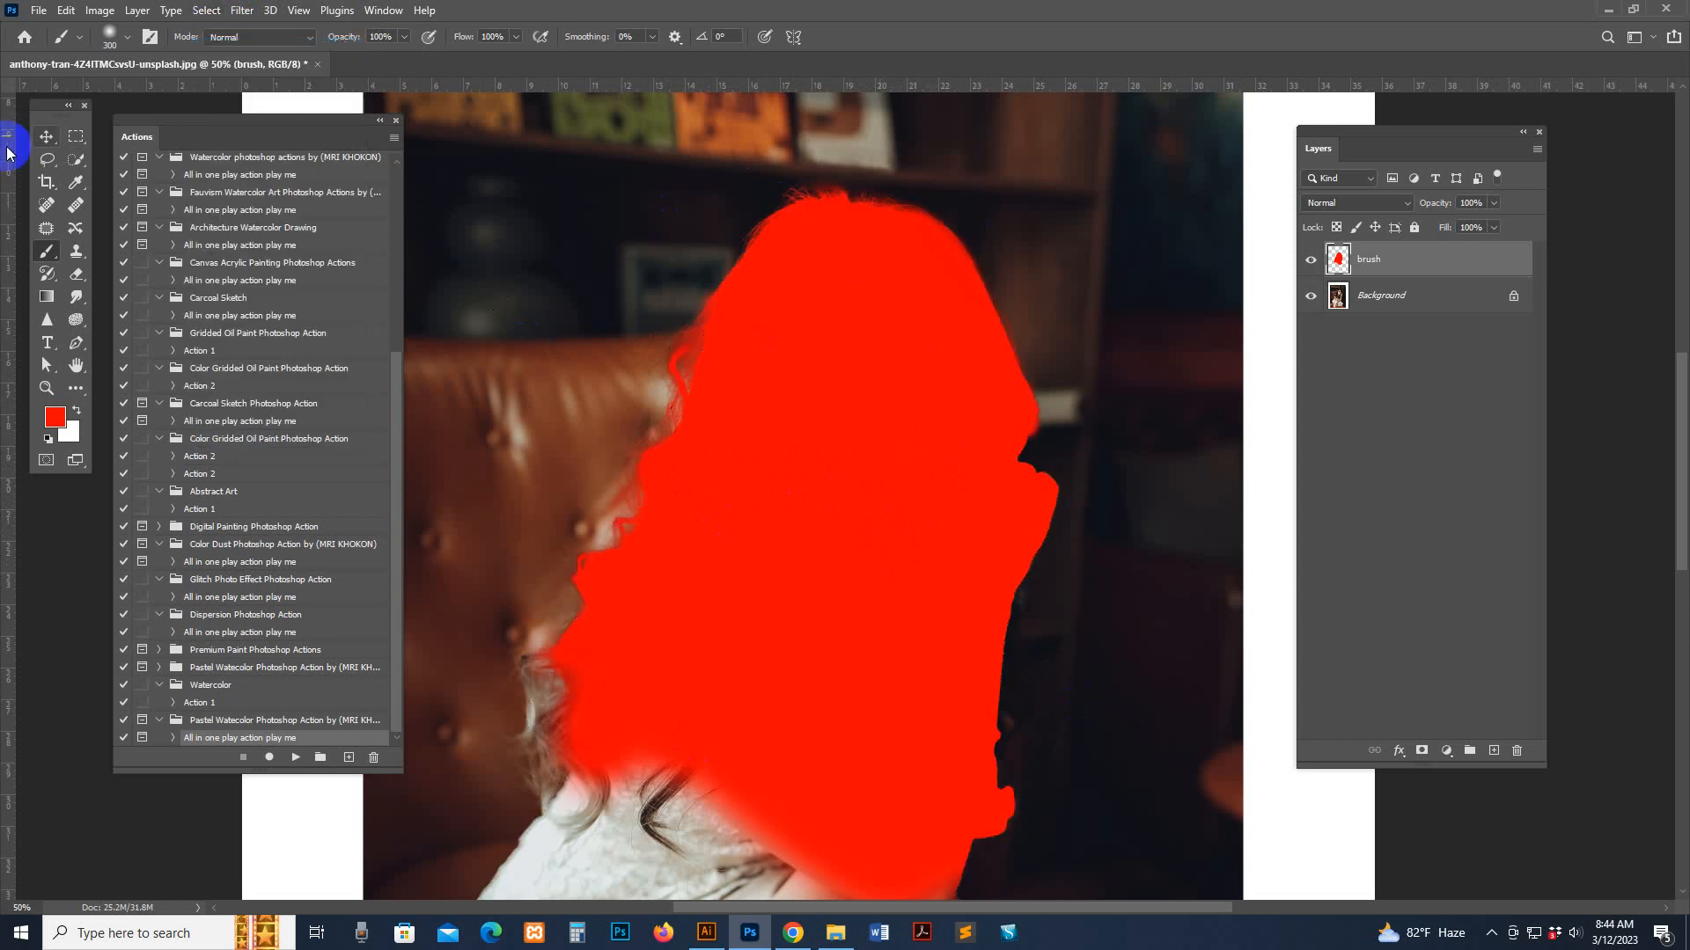
click(35, 130)
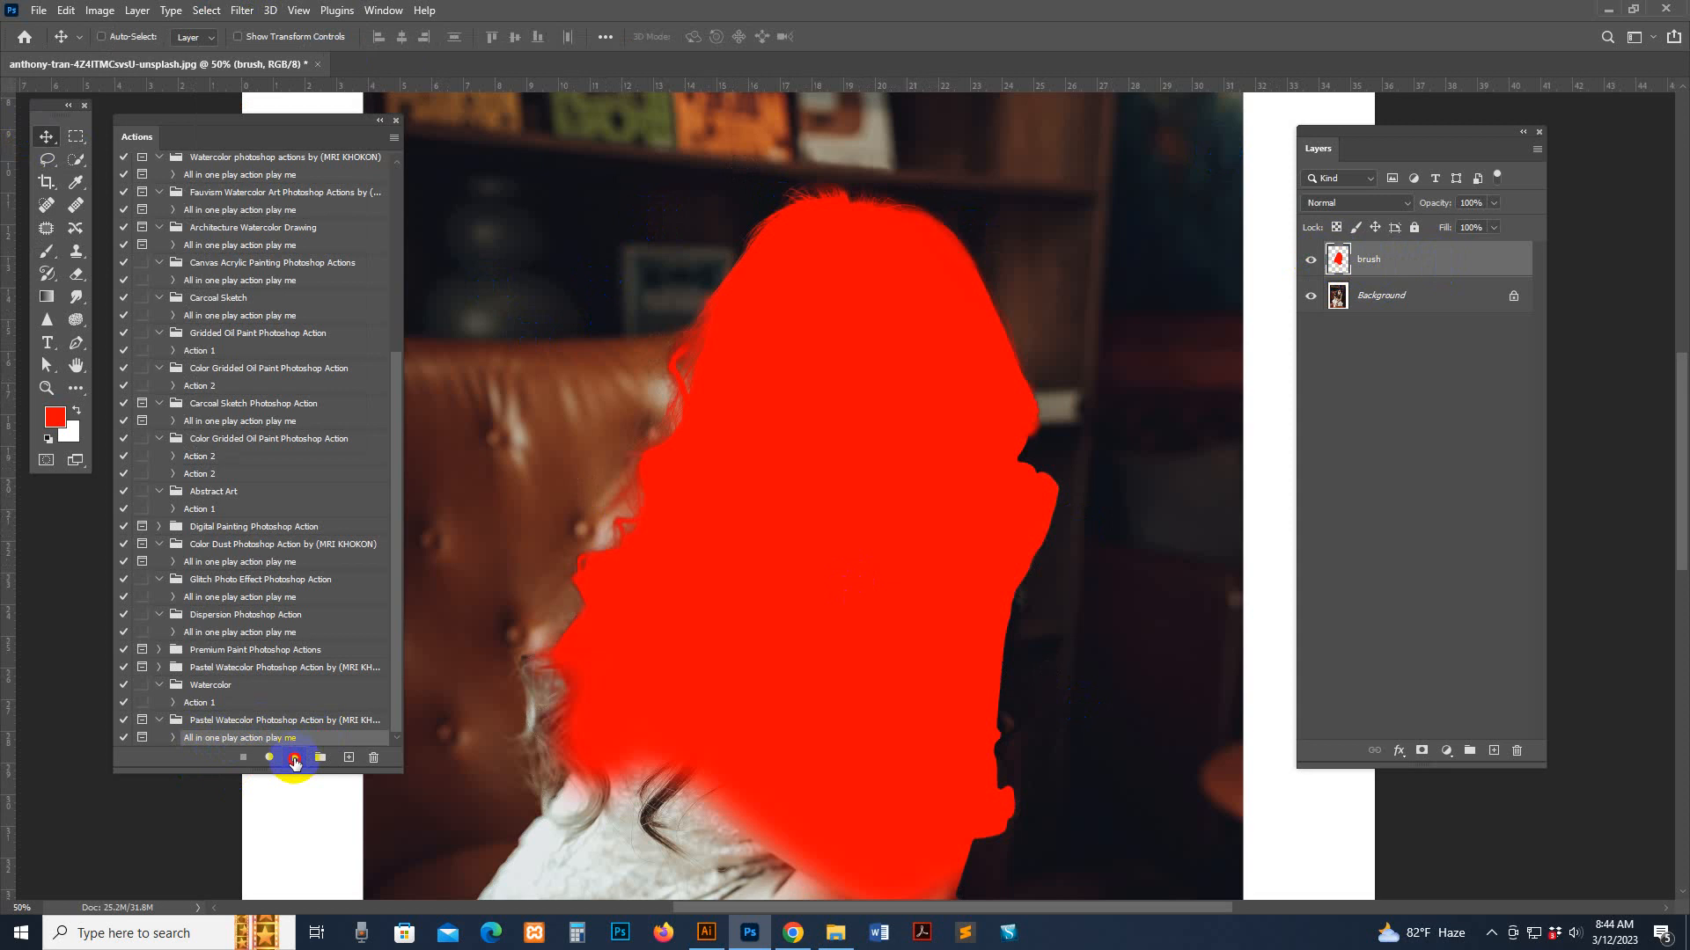
- Run the "All in one play action play me" action from the Pastel Watecolor Photoshop Action set and dismiss its closing message
click(295, 758)
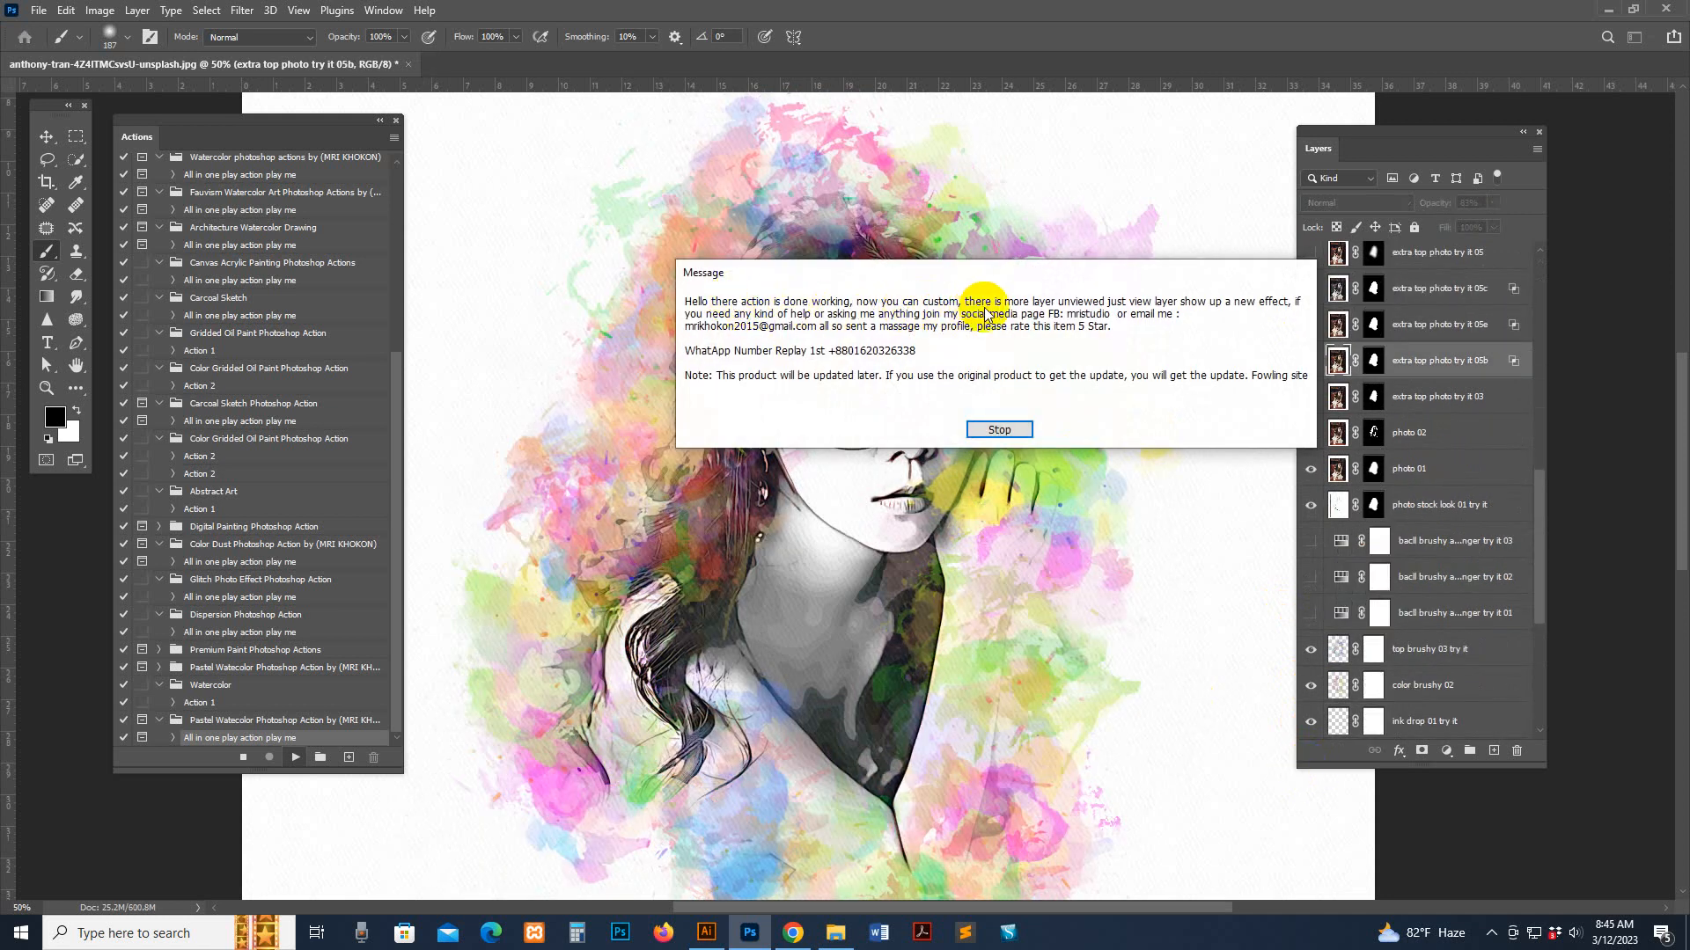
click(997, 429)
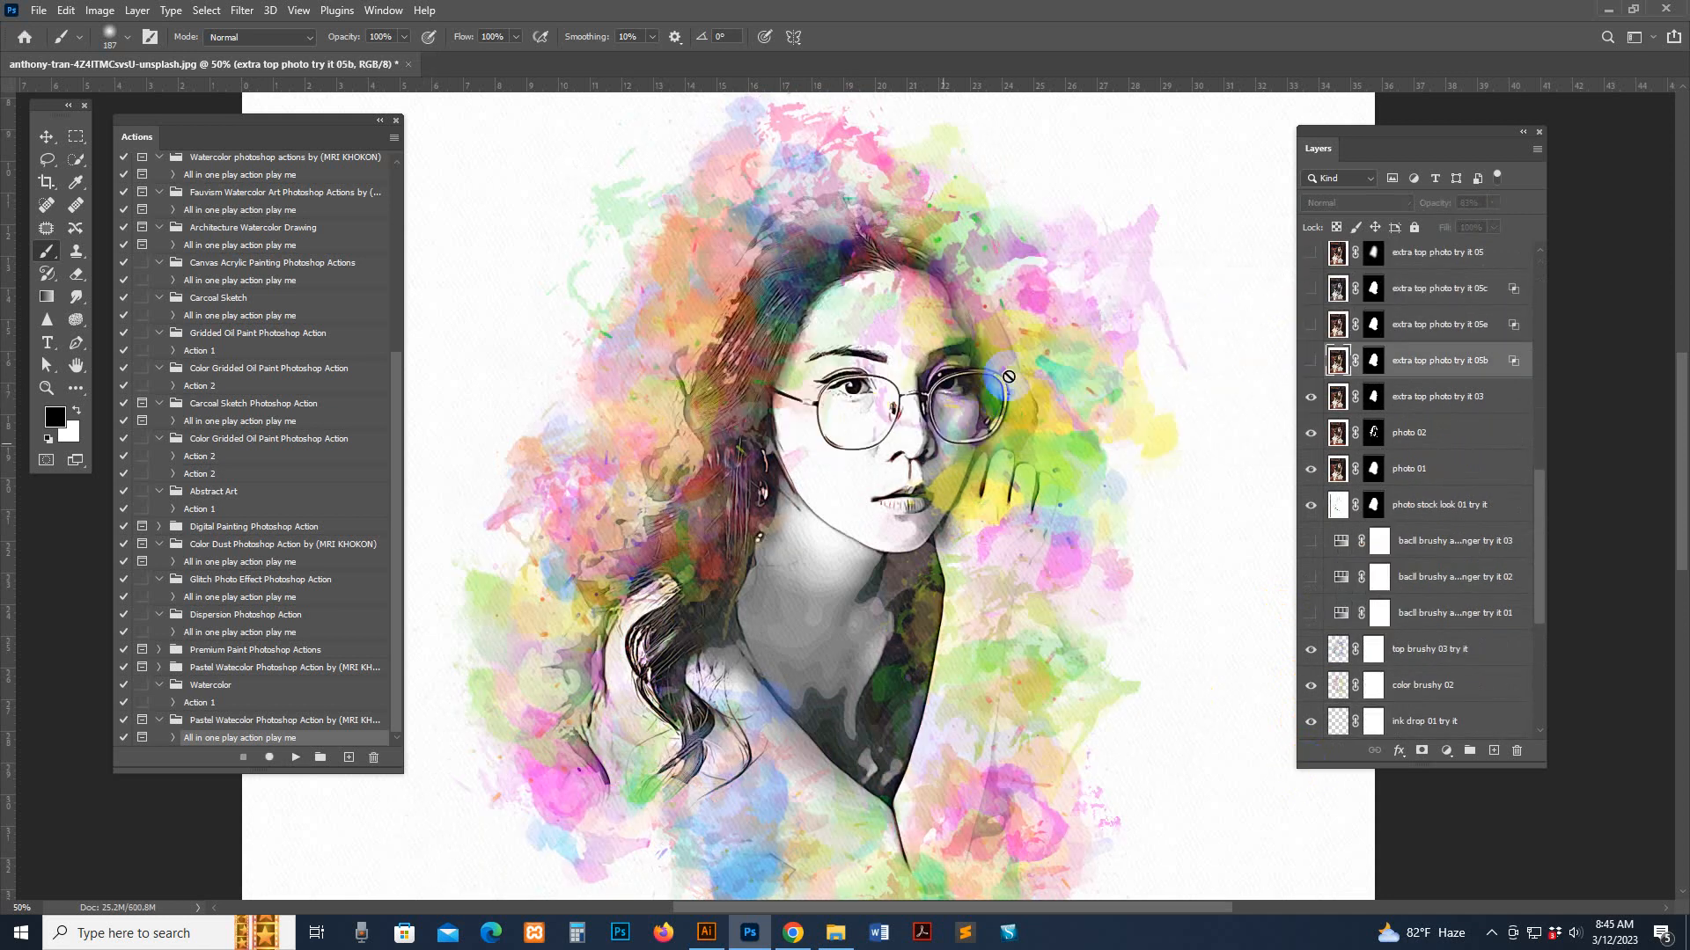
key(z)
alt+click(988, 383)
click(987, 384)
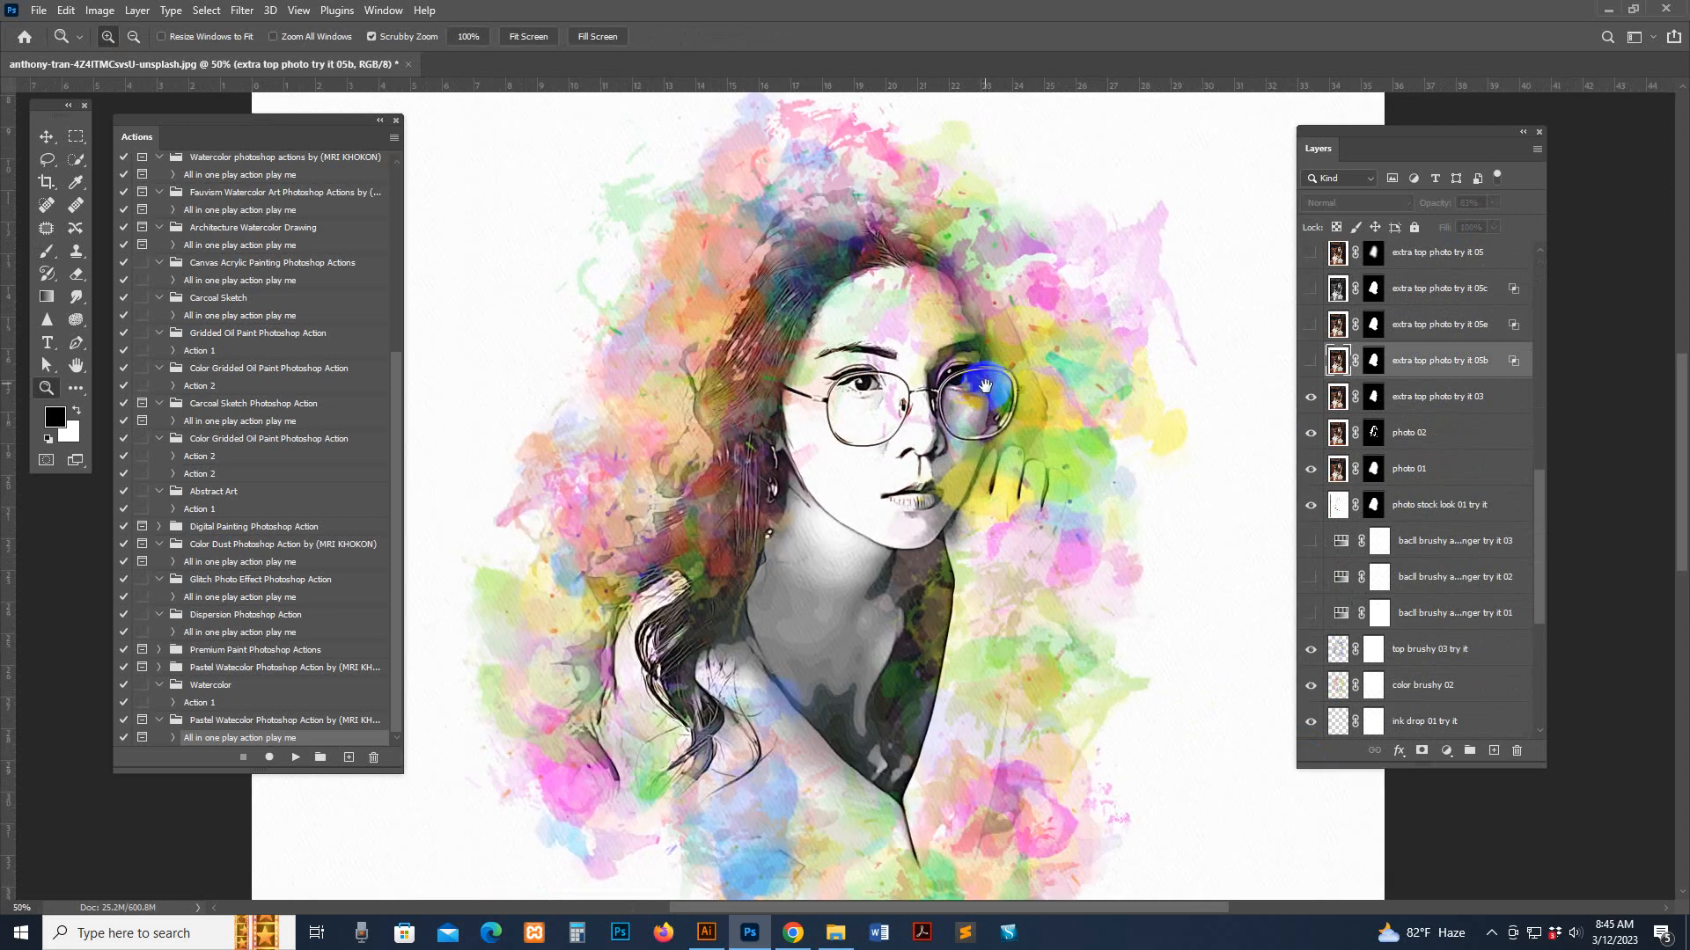
key(b)
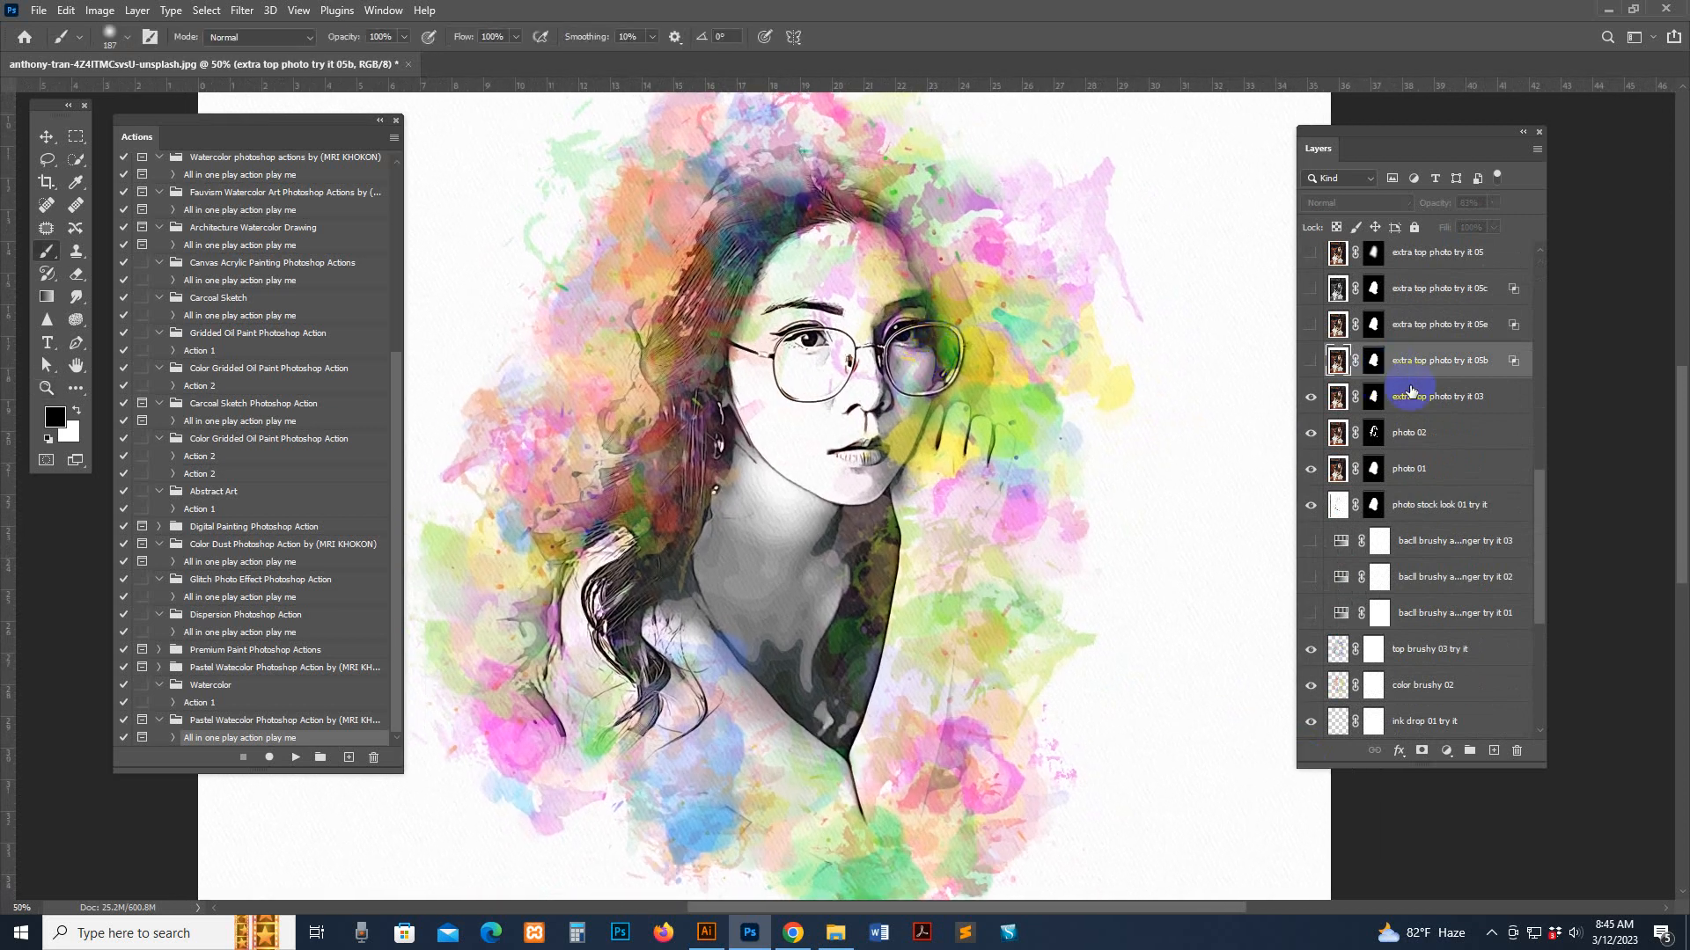
- Preview the "back extra brush 01" layer near the bottom of the layer stack by showing and hiding it
drag(1544, 767, 1552, 790)
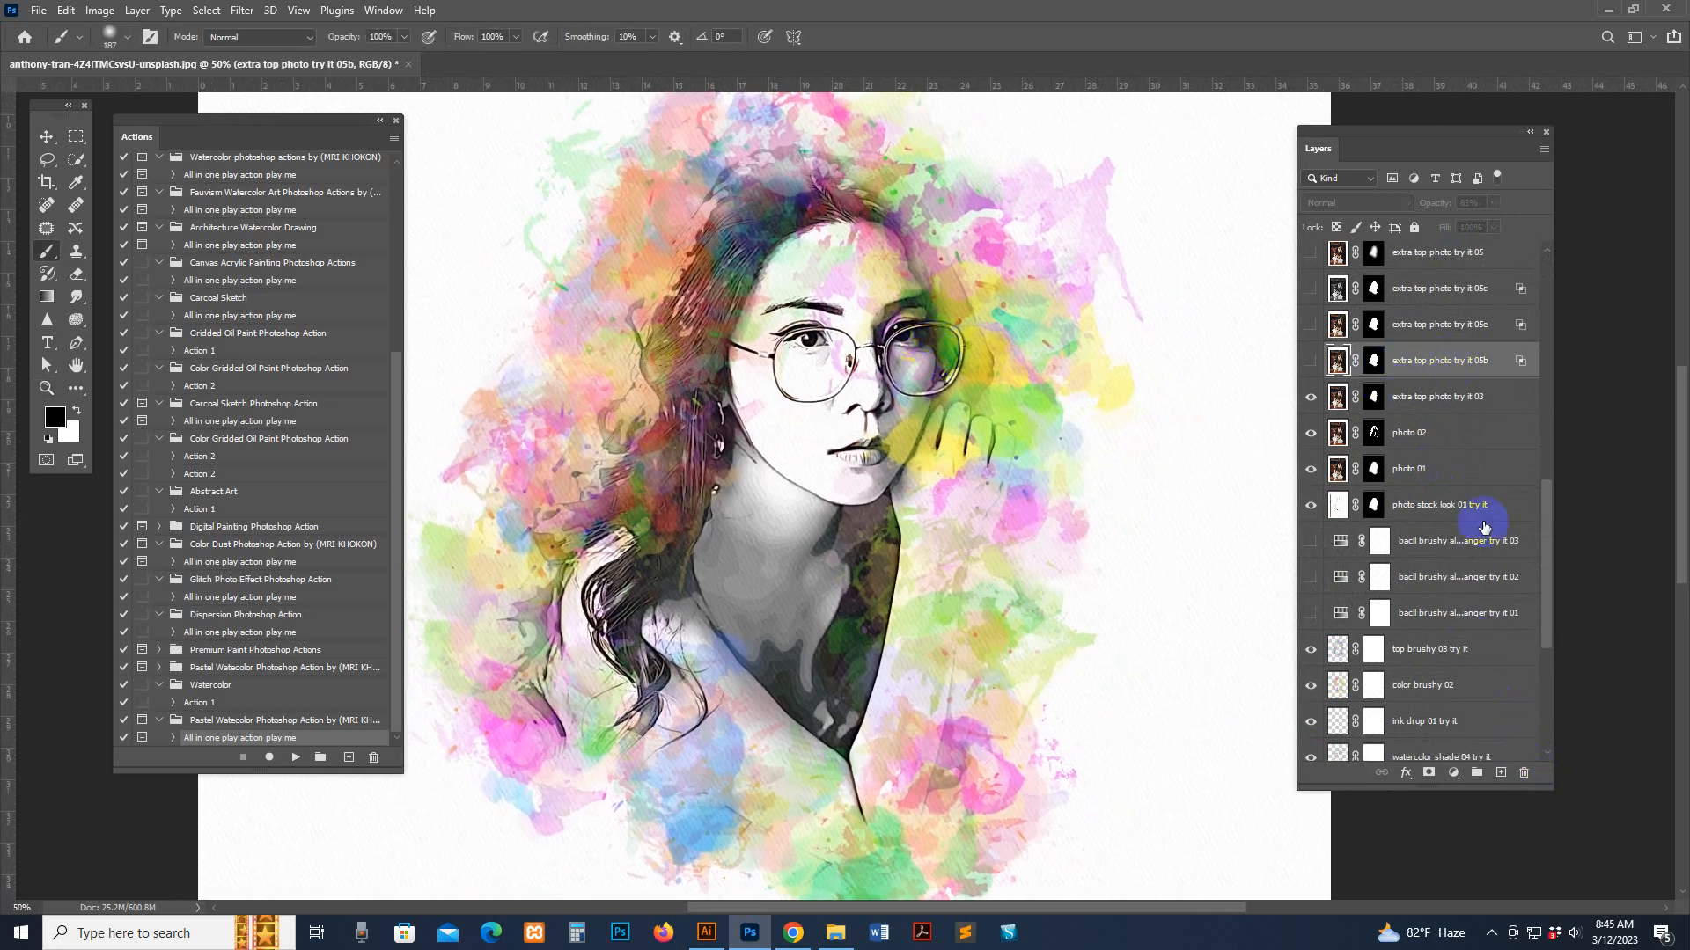
scroll(1448, 607, down, 5)
click(1317, 636)
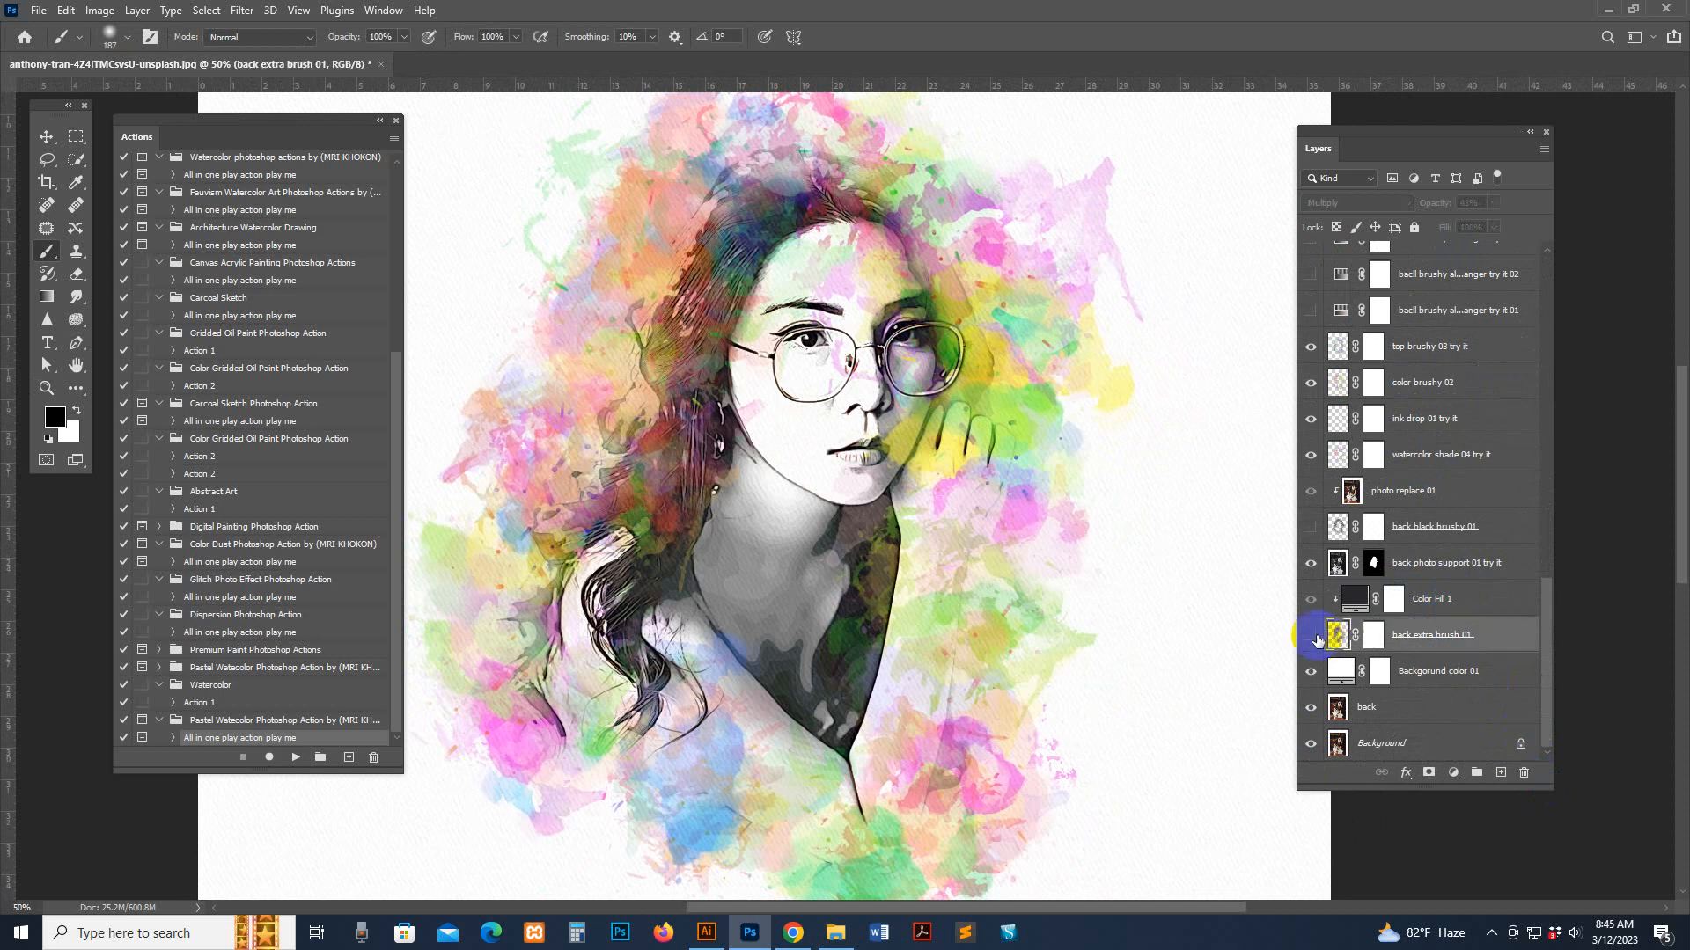
click(1310, 635)
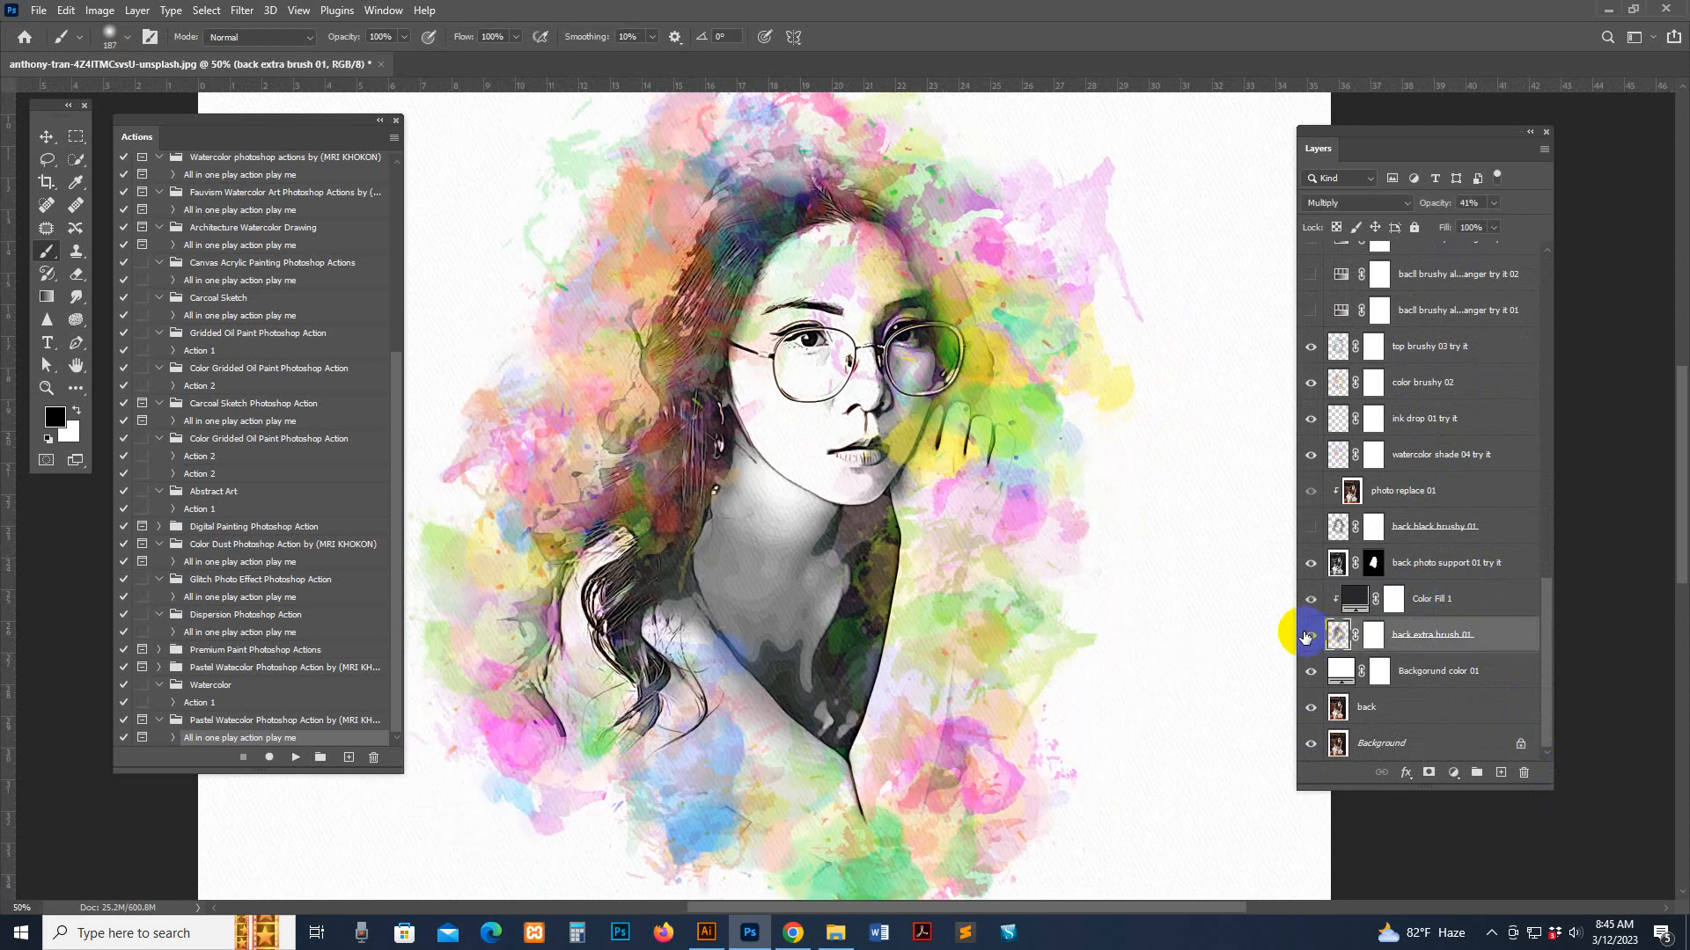
click(1308, 634)
scroll(1184, 604, left, 1)
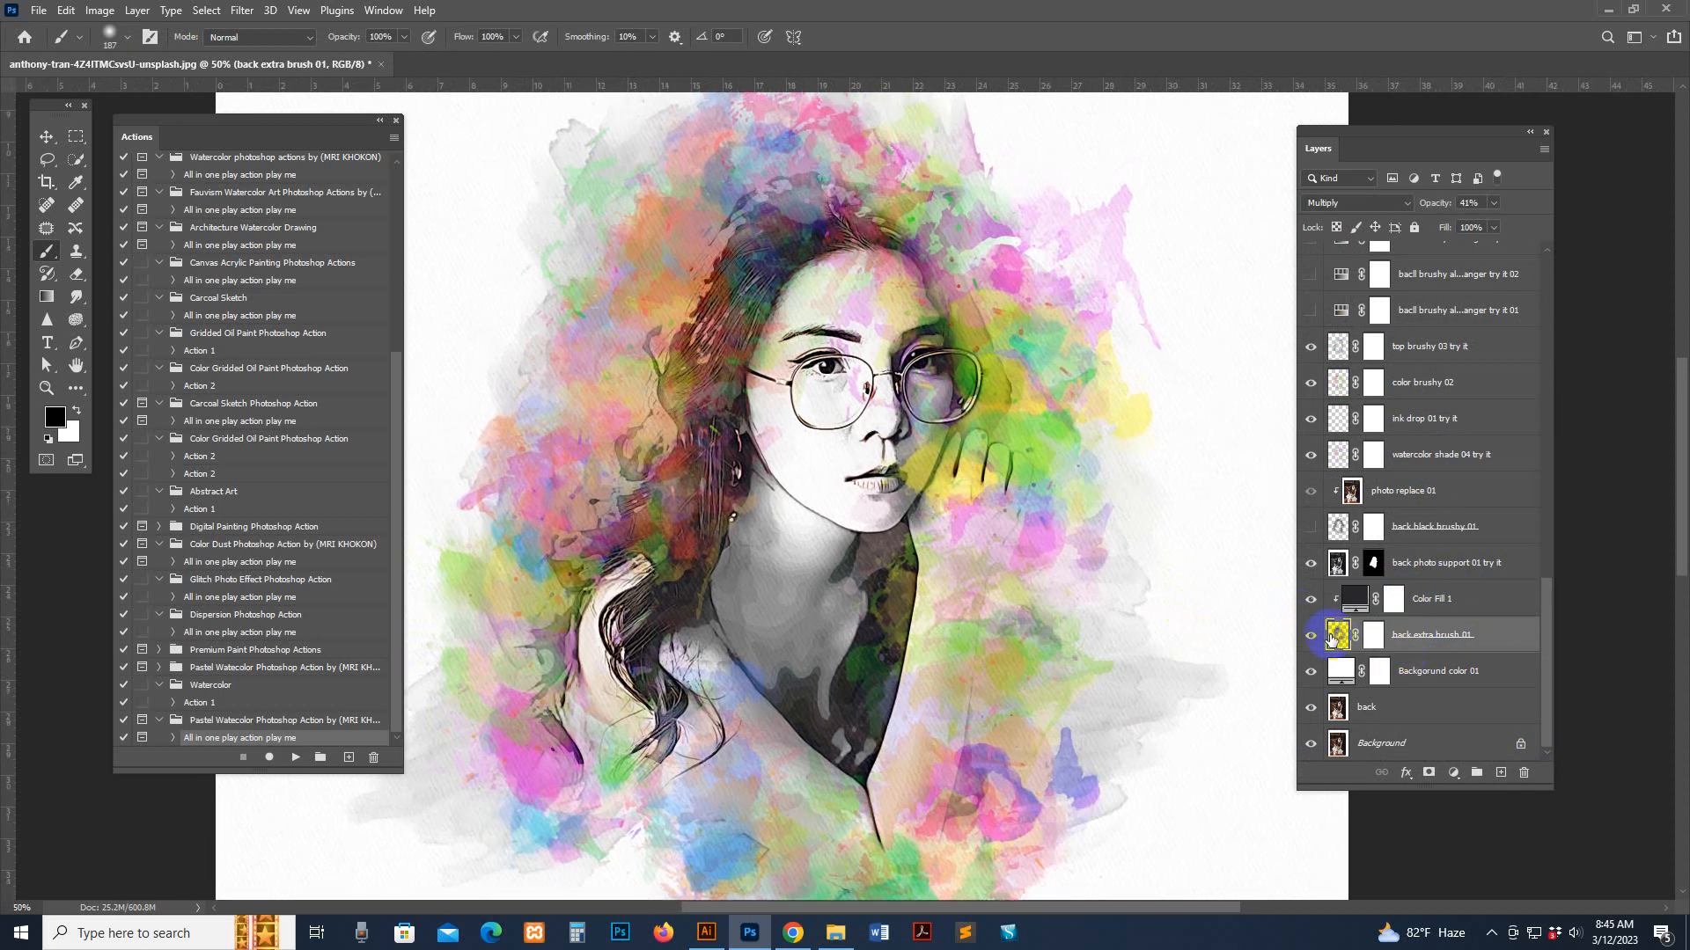
click(1310, 634)
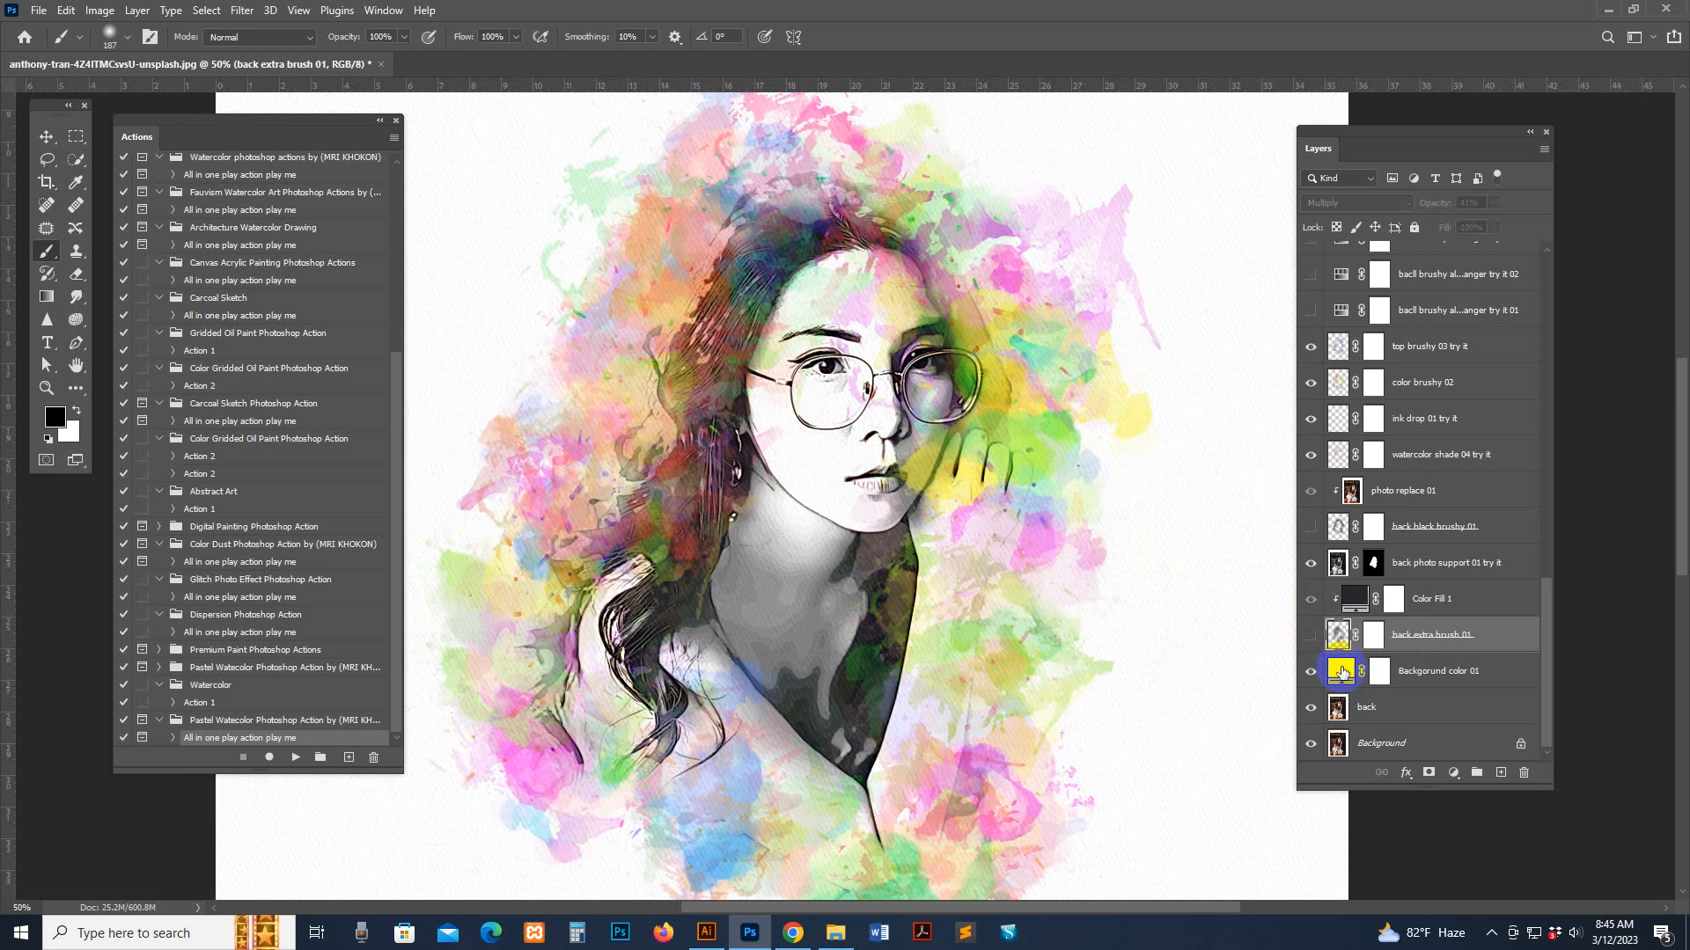
- Try pink and cyan fills on the background color 01 layer and settle on a very pale bluish white
double_click(1341, 672)
click(1181, 613)
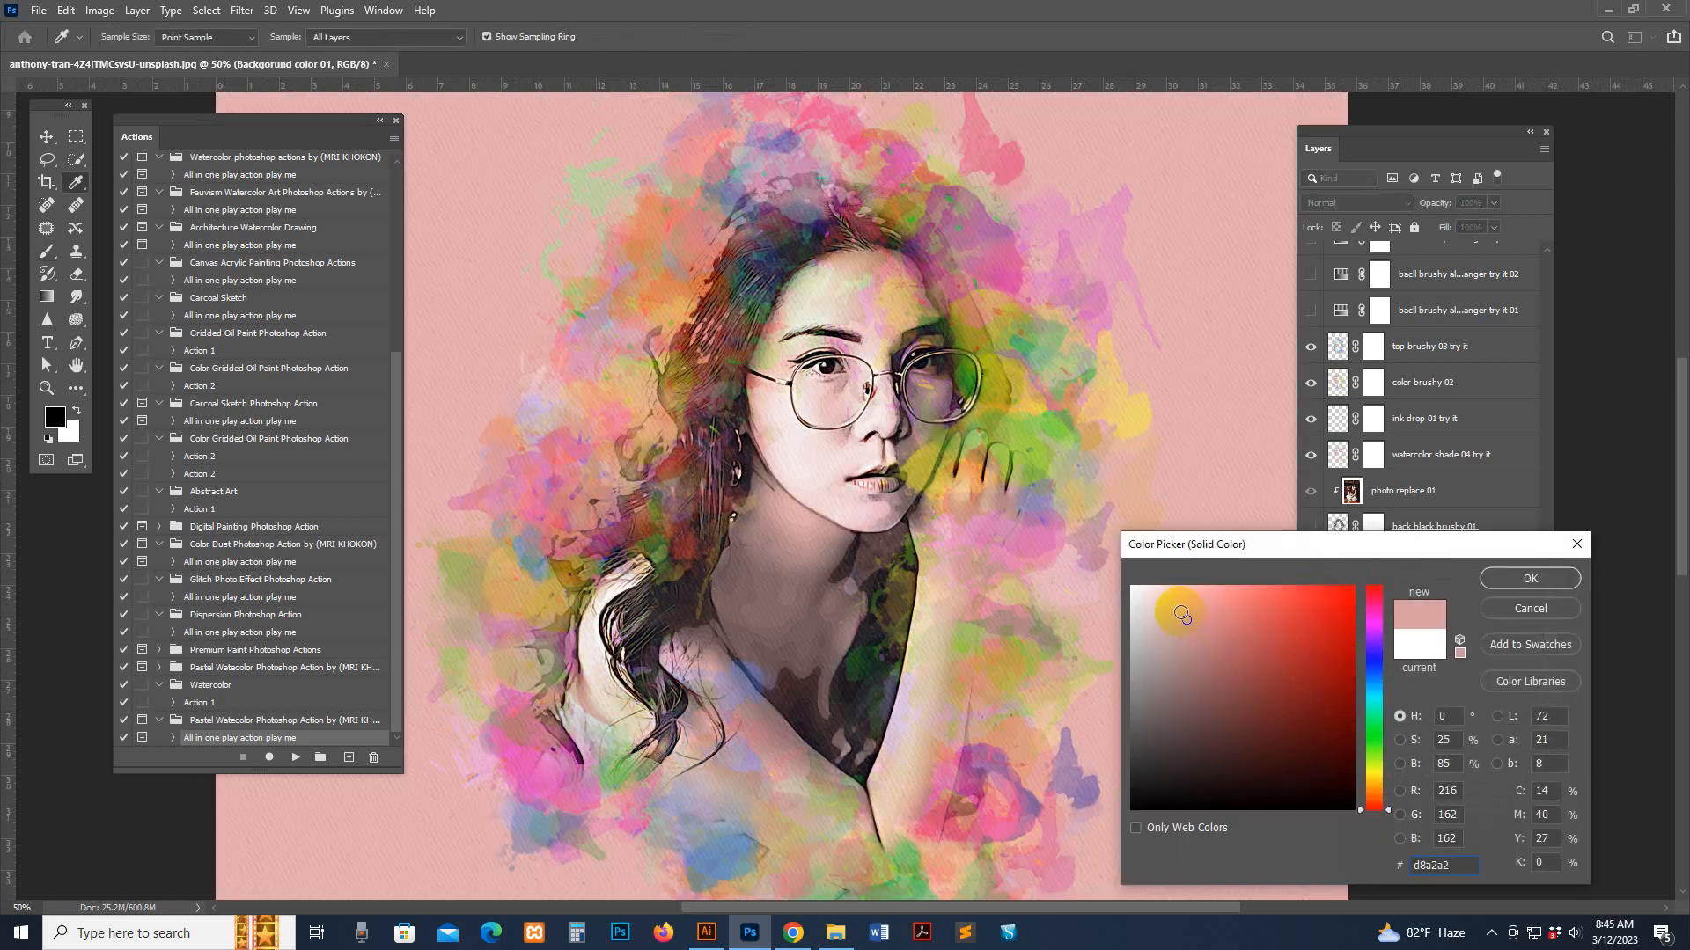
drag(1181, 614, 1194, 670)
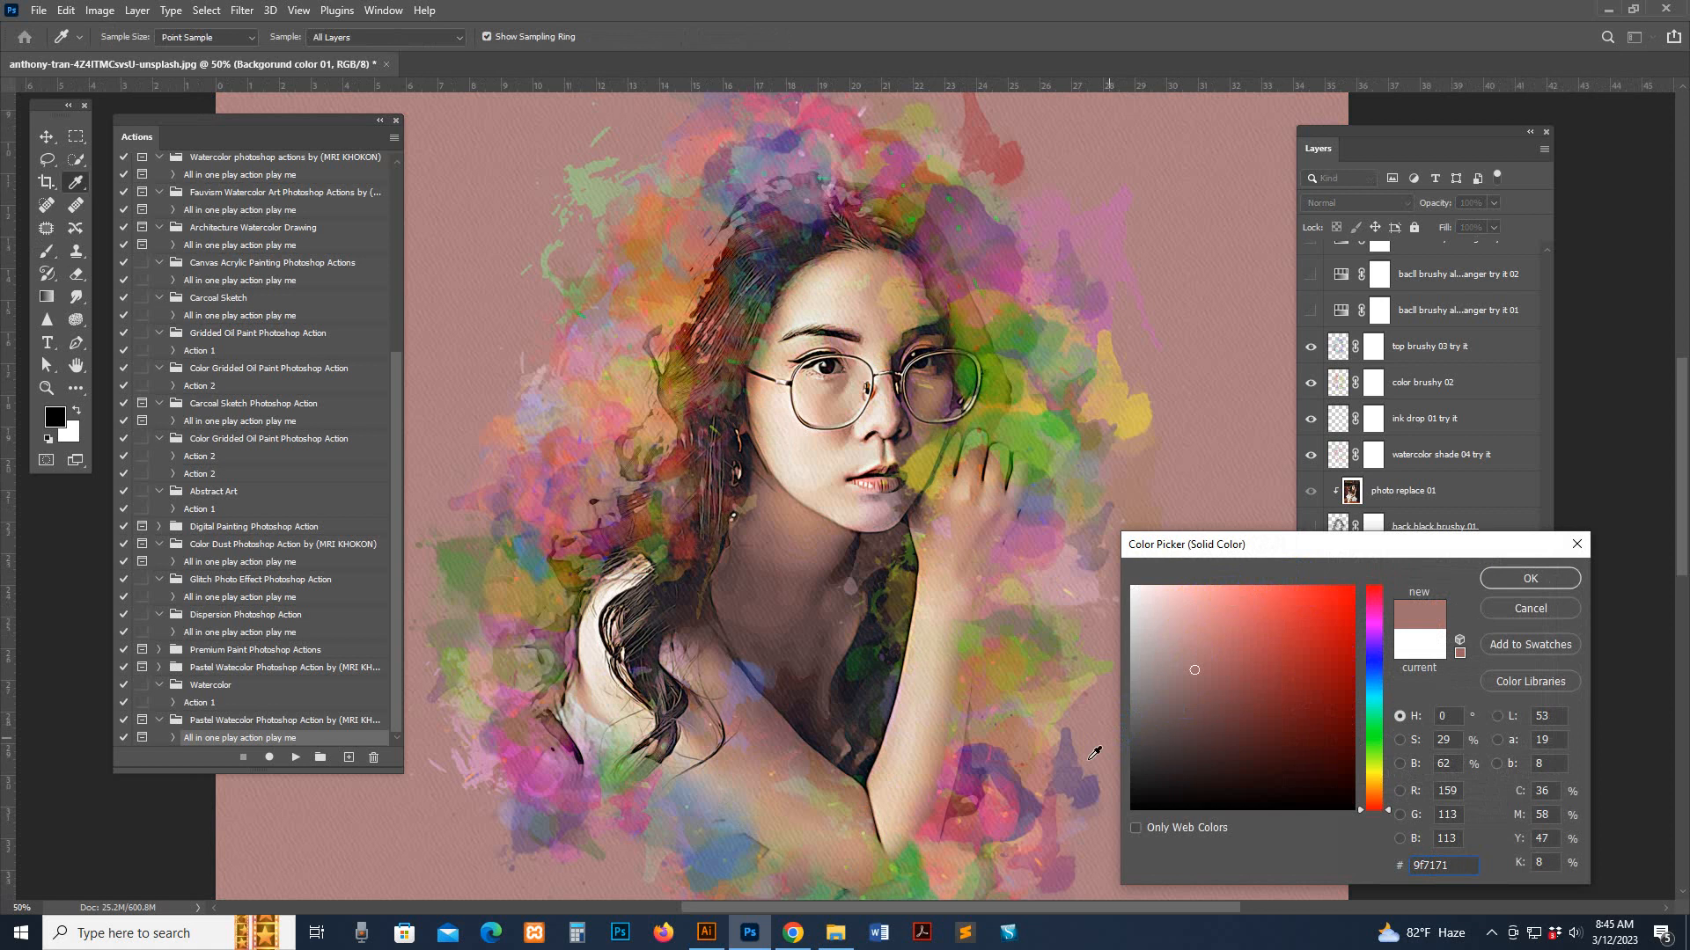
click(1094, 754)
mouse_move(1147, 769)
mouse_down()
mouse_move(1124, 781)
mouse_move(1326, 679)
mouse_move(1351, 594)
mouse_up()
drag(1373, 651, 1374, 698)
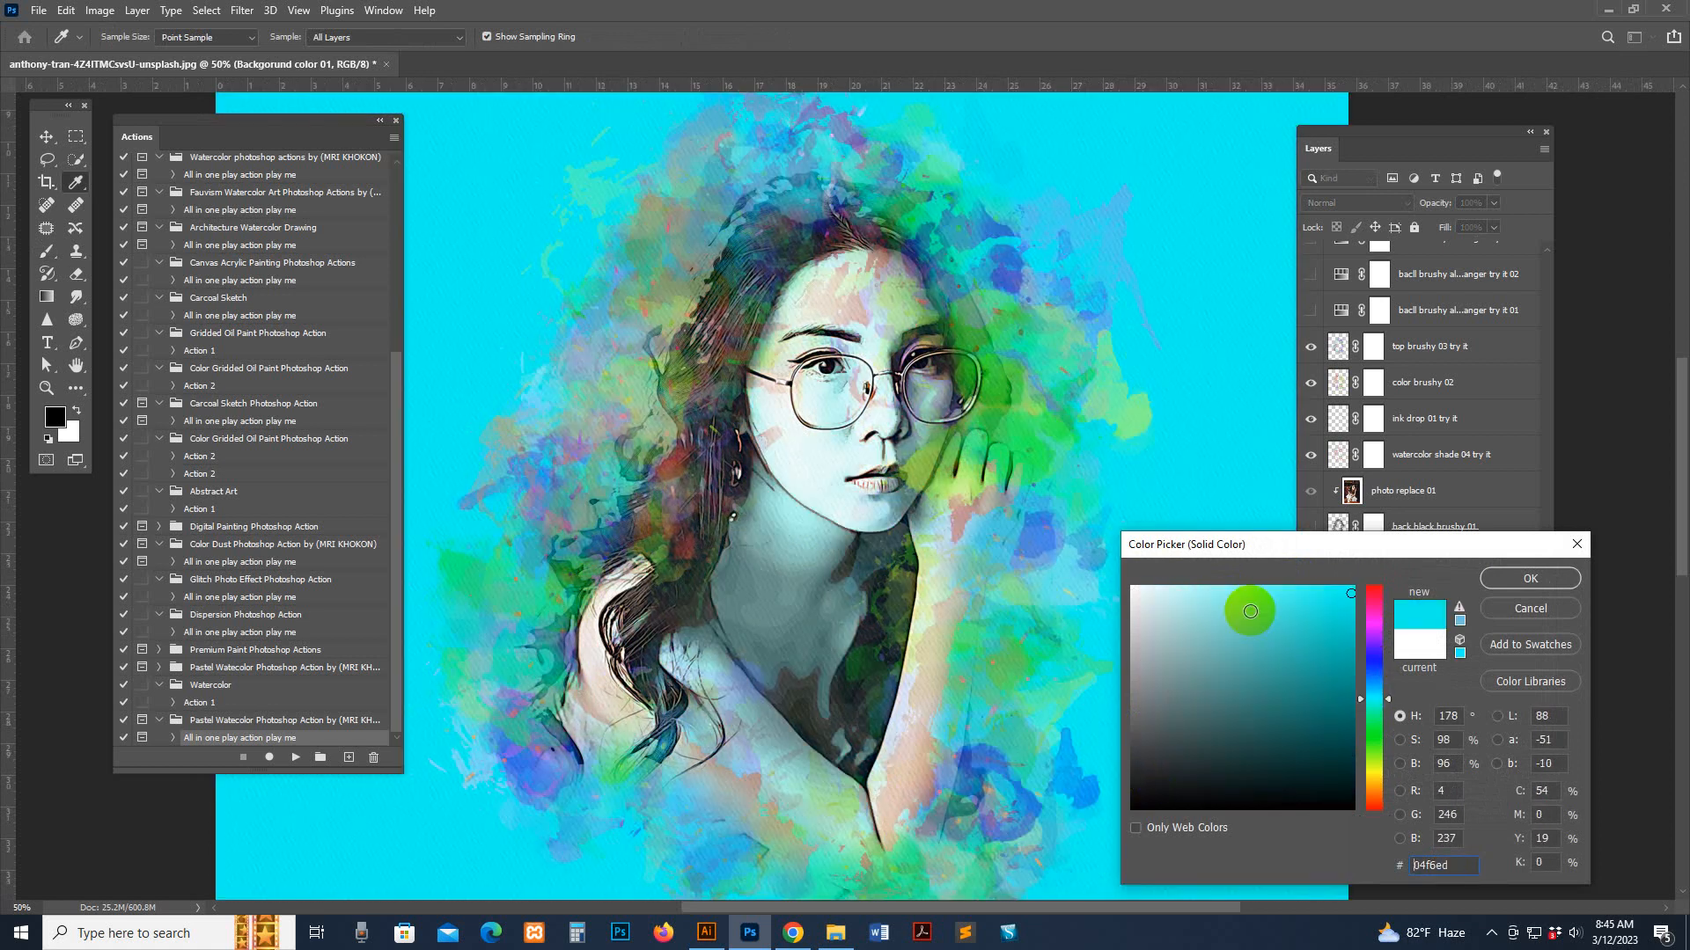
drag(1232, 603, 1175, 588)
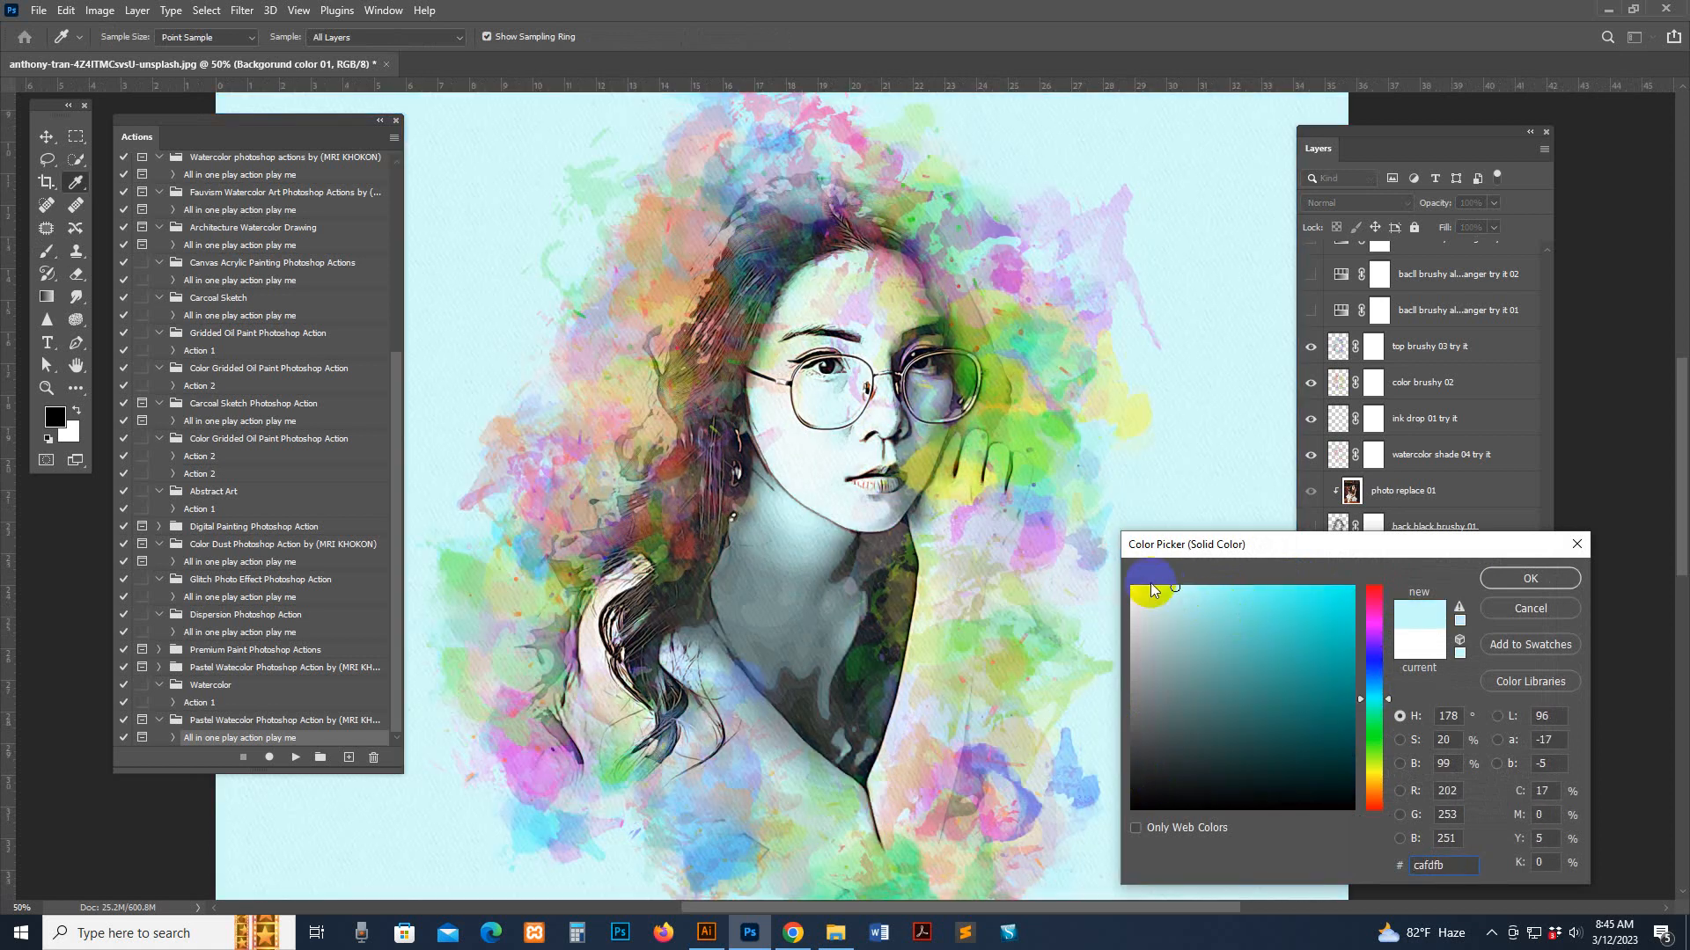
click(1515, 581)
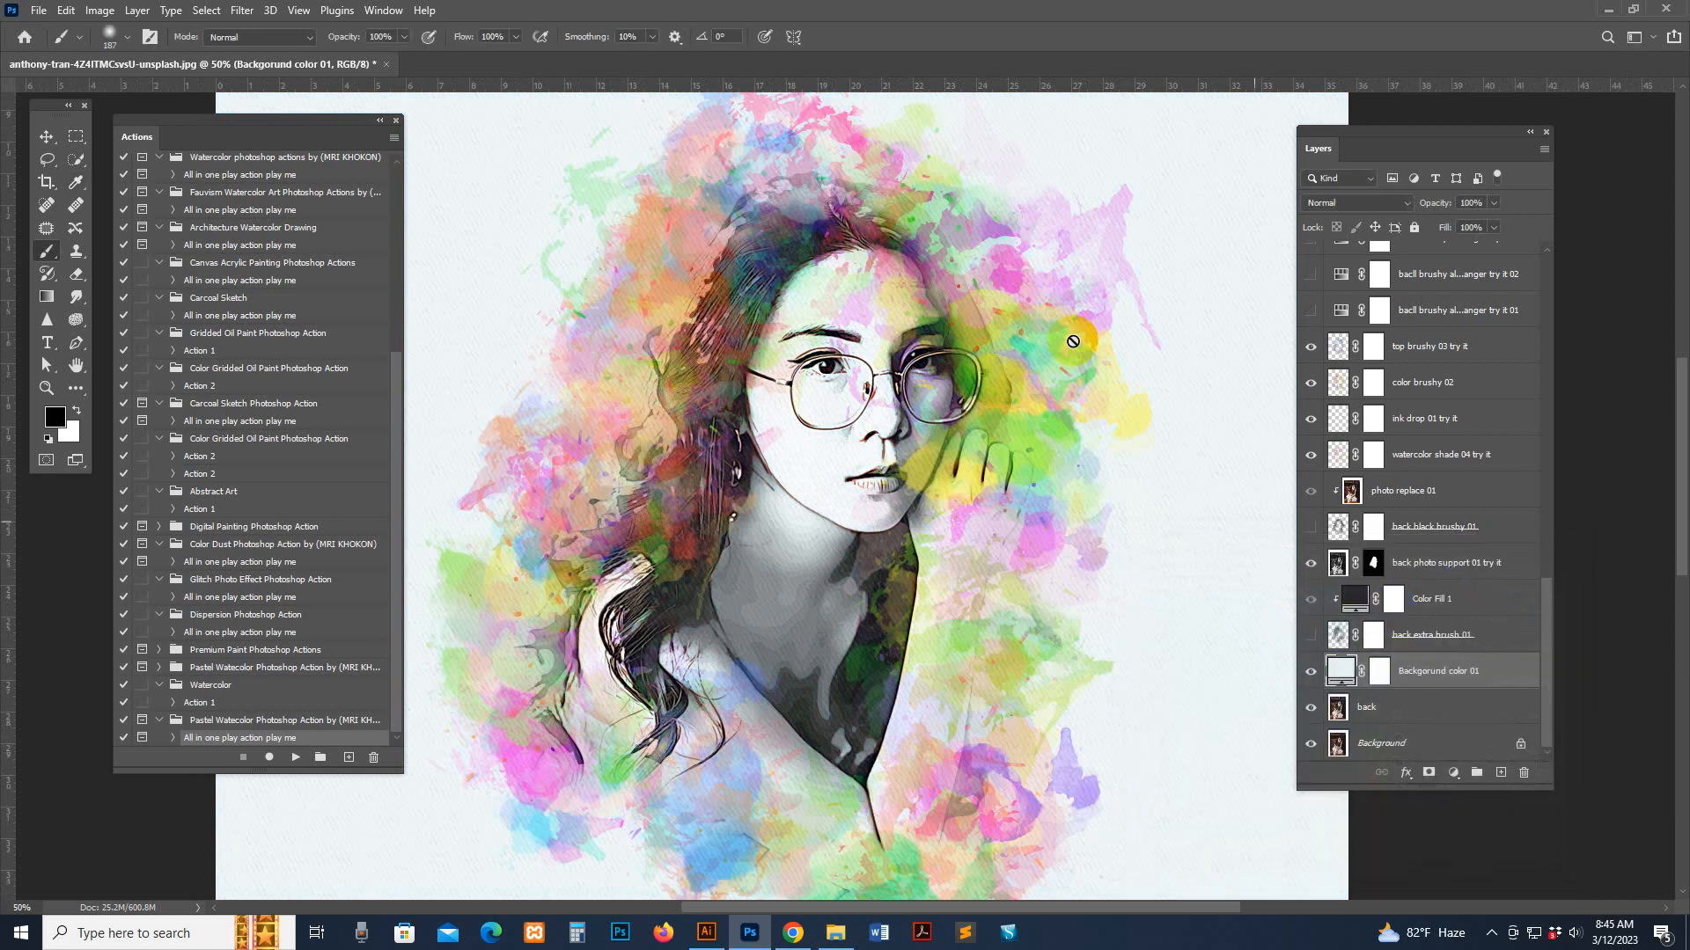
- Preview the "back extra brush 01" and "back black brushy 01" layers by toggling their visibility, leaving both hidden
click(1337, 635)
click(1310, 635)
click(1310, 634)
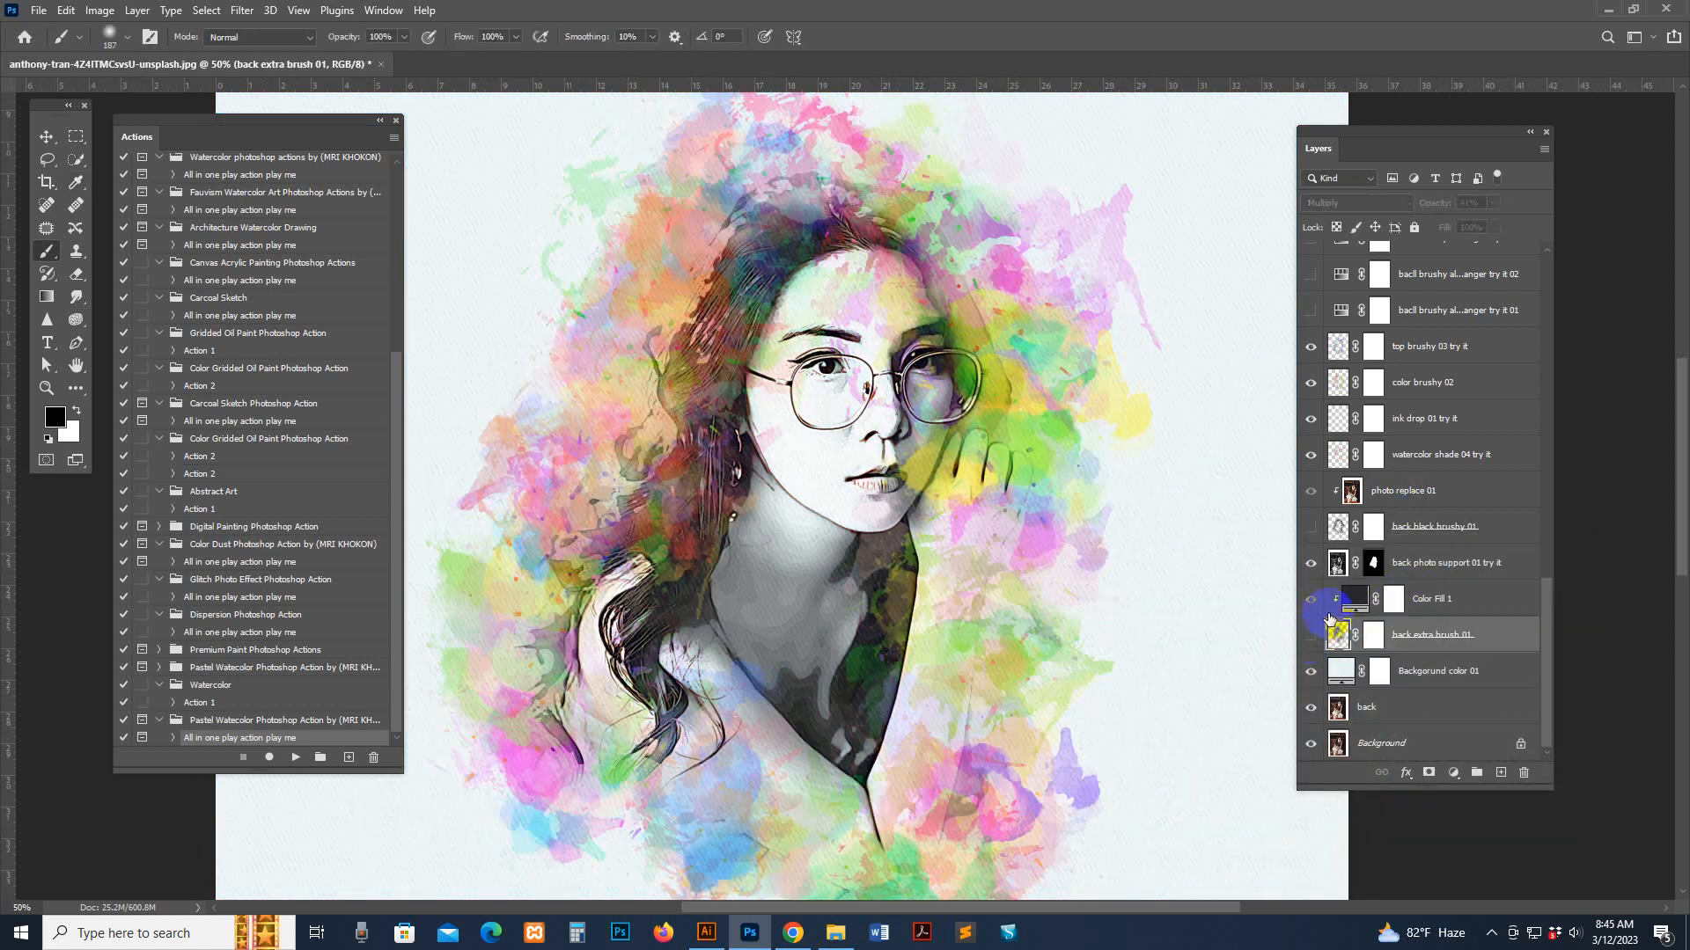
click(1325, 531)
click(1311, 529)
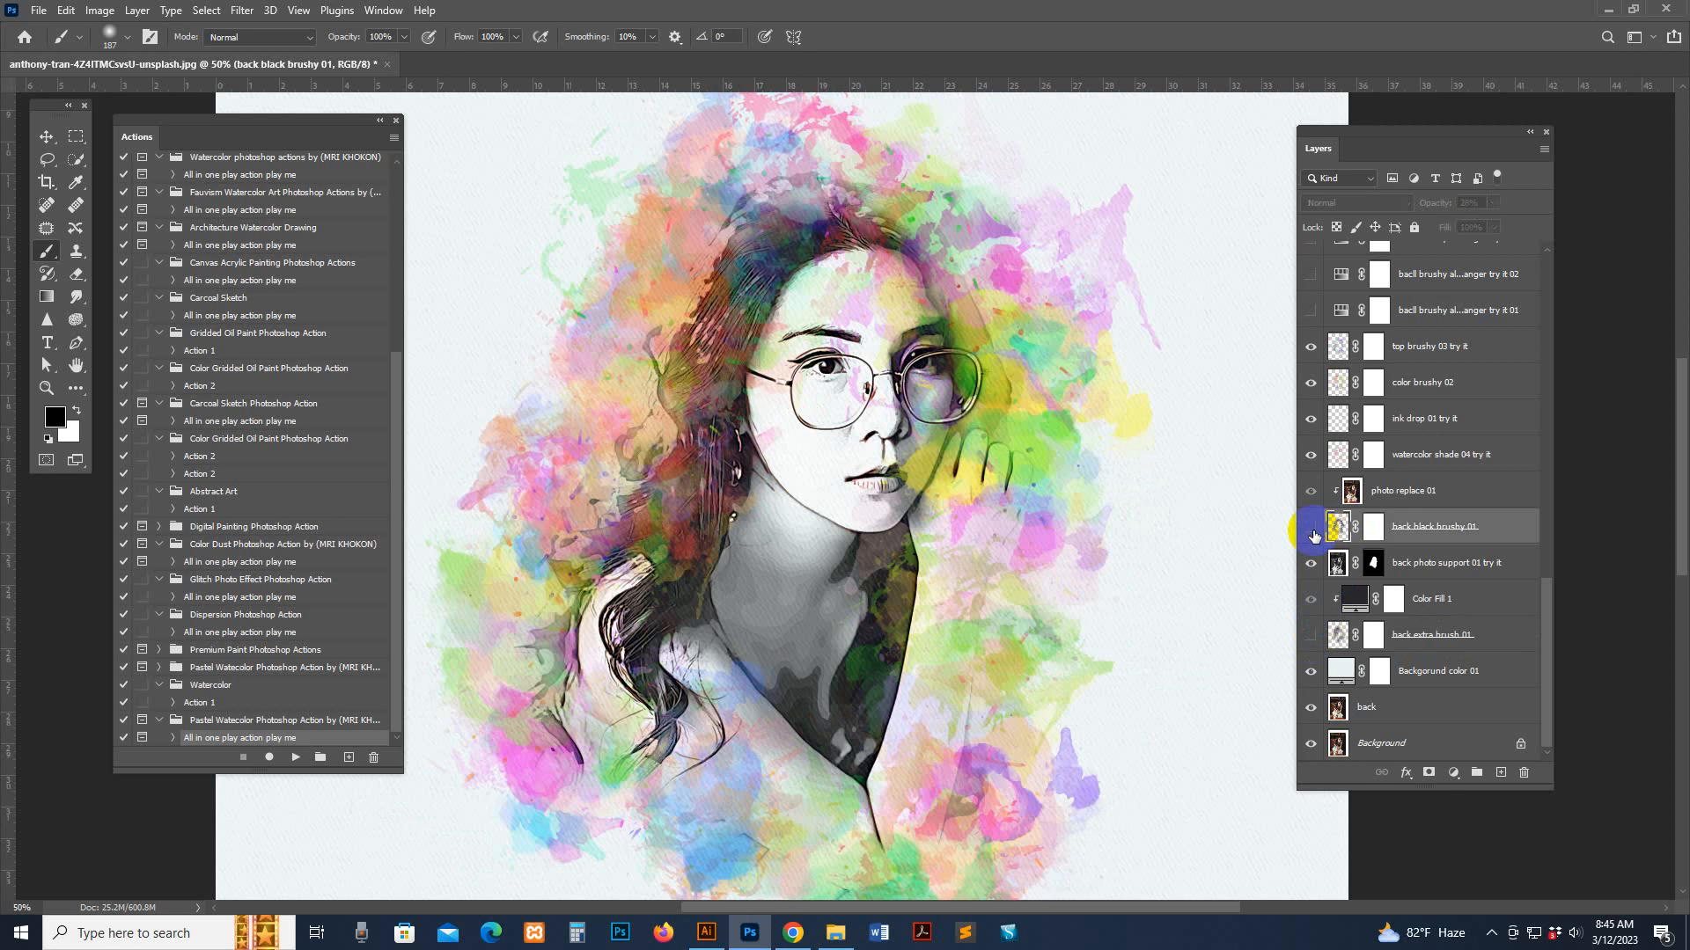
click(1311, 530)
click(1311, 529)
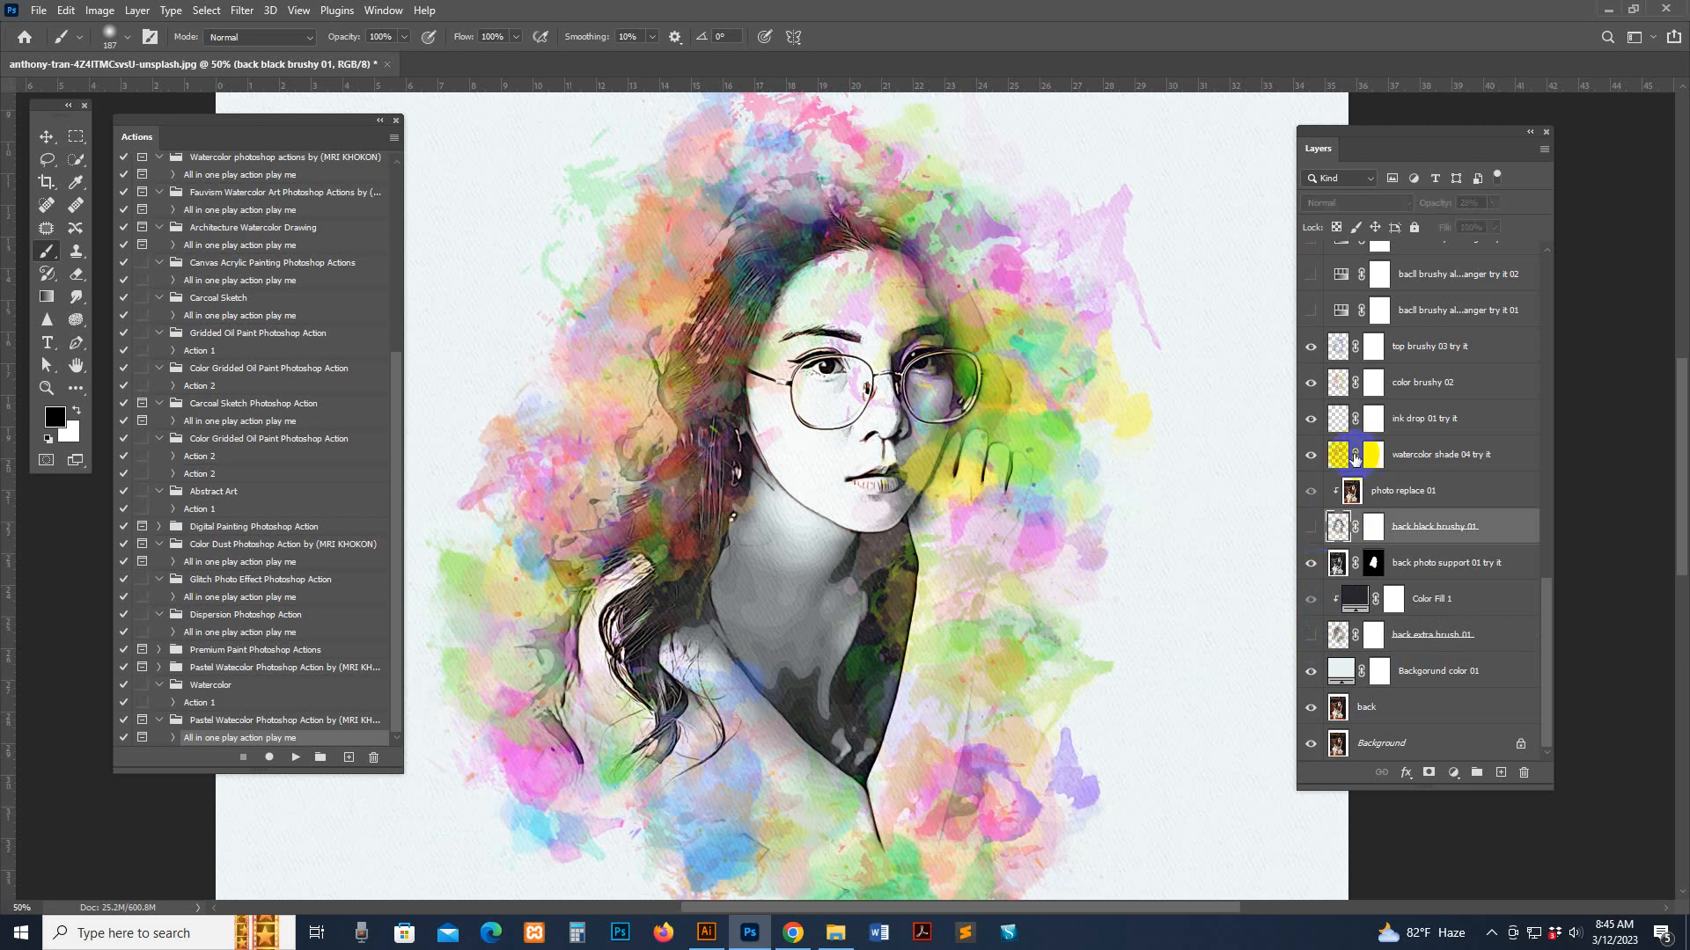
- Show the brushy color changer "try it 01" layer, set its Hue/Saturation hue to -121, and hide the layer again
scroll(1338, 451, up, 3)
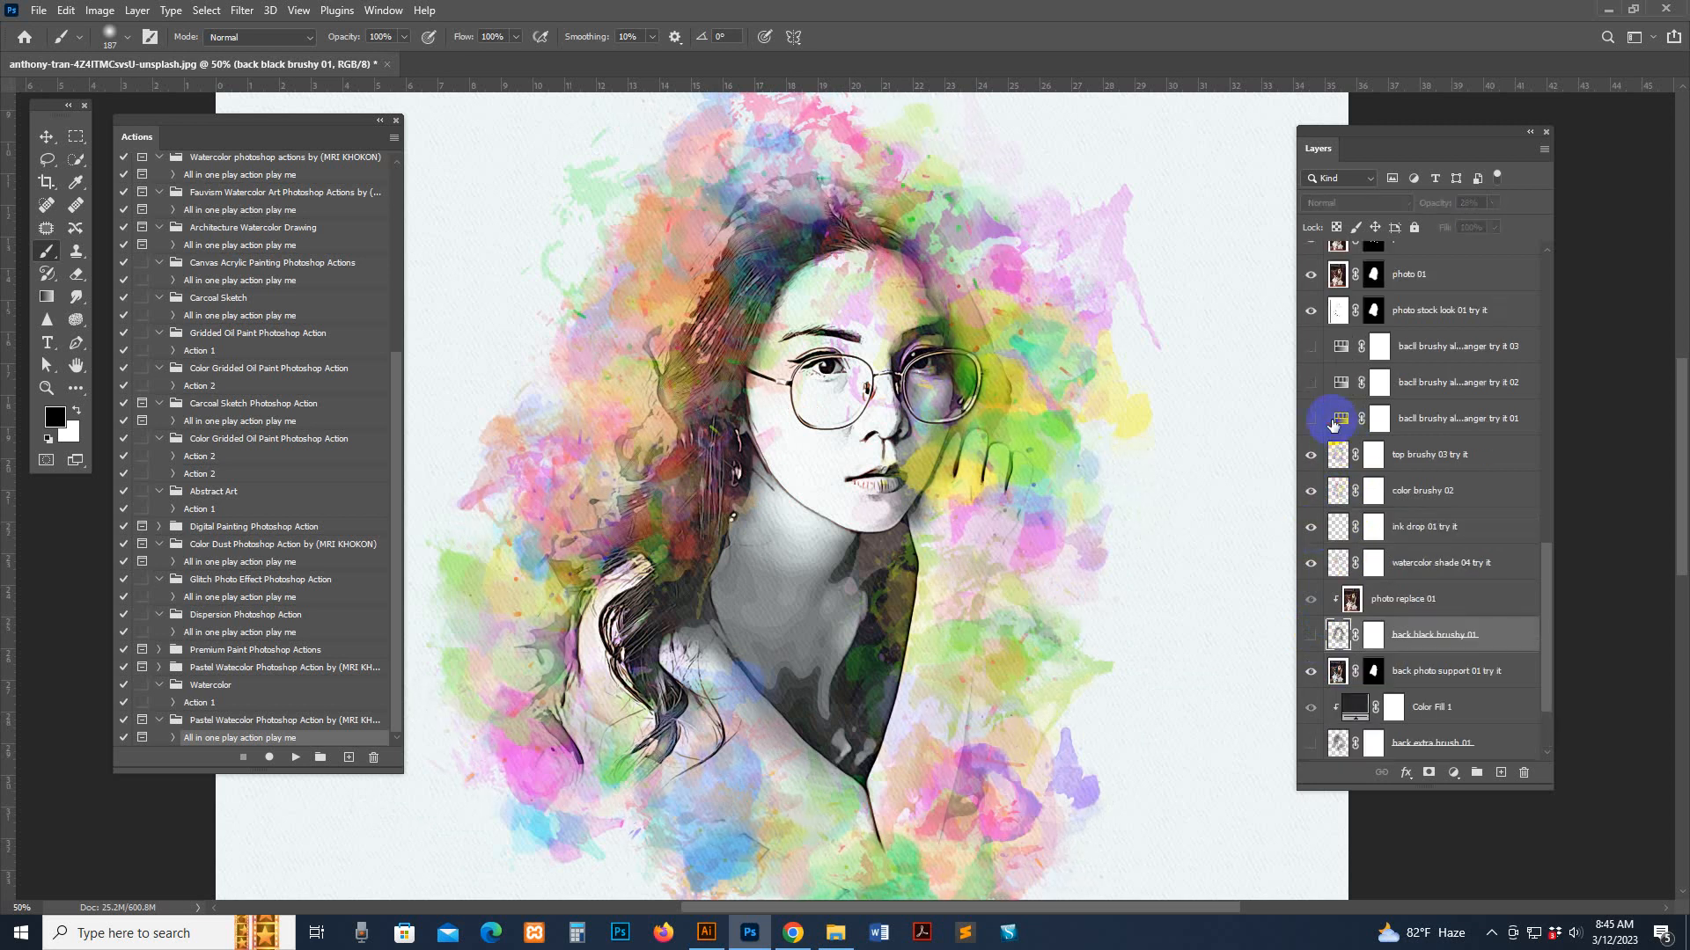
click(1333, 422)
click(1311, 421)
click(1312, 421)
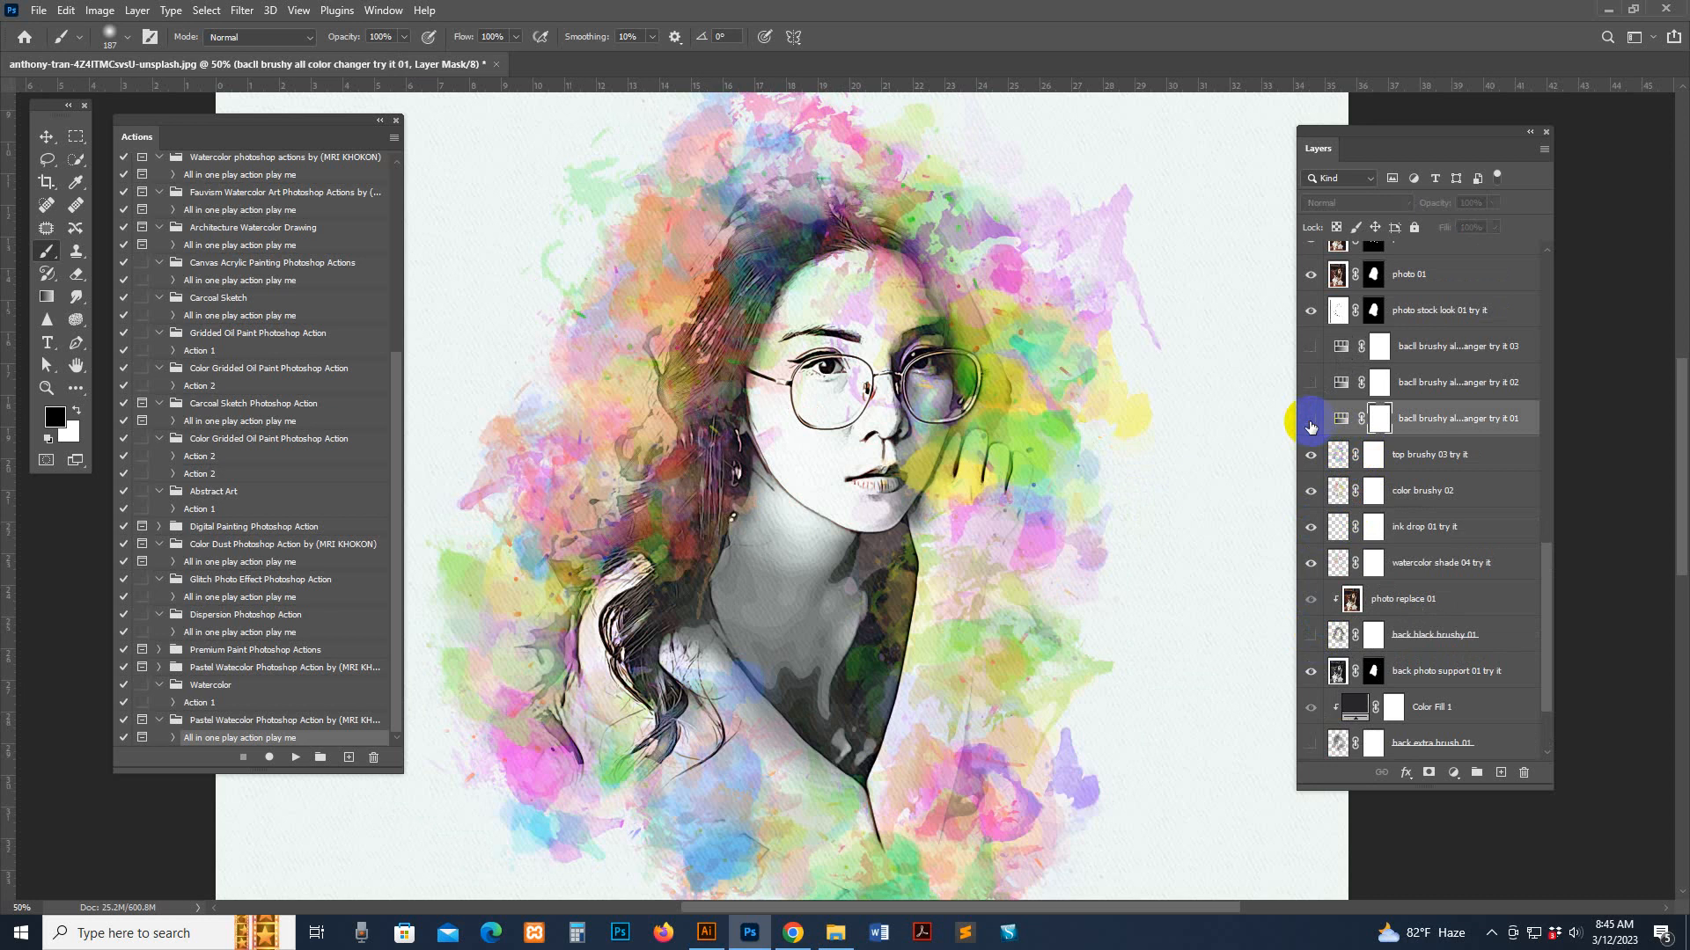
click(1311, 421)
double_click(1337, 420)
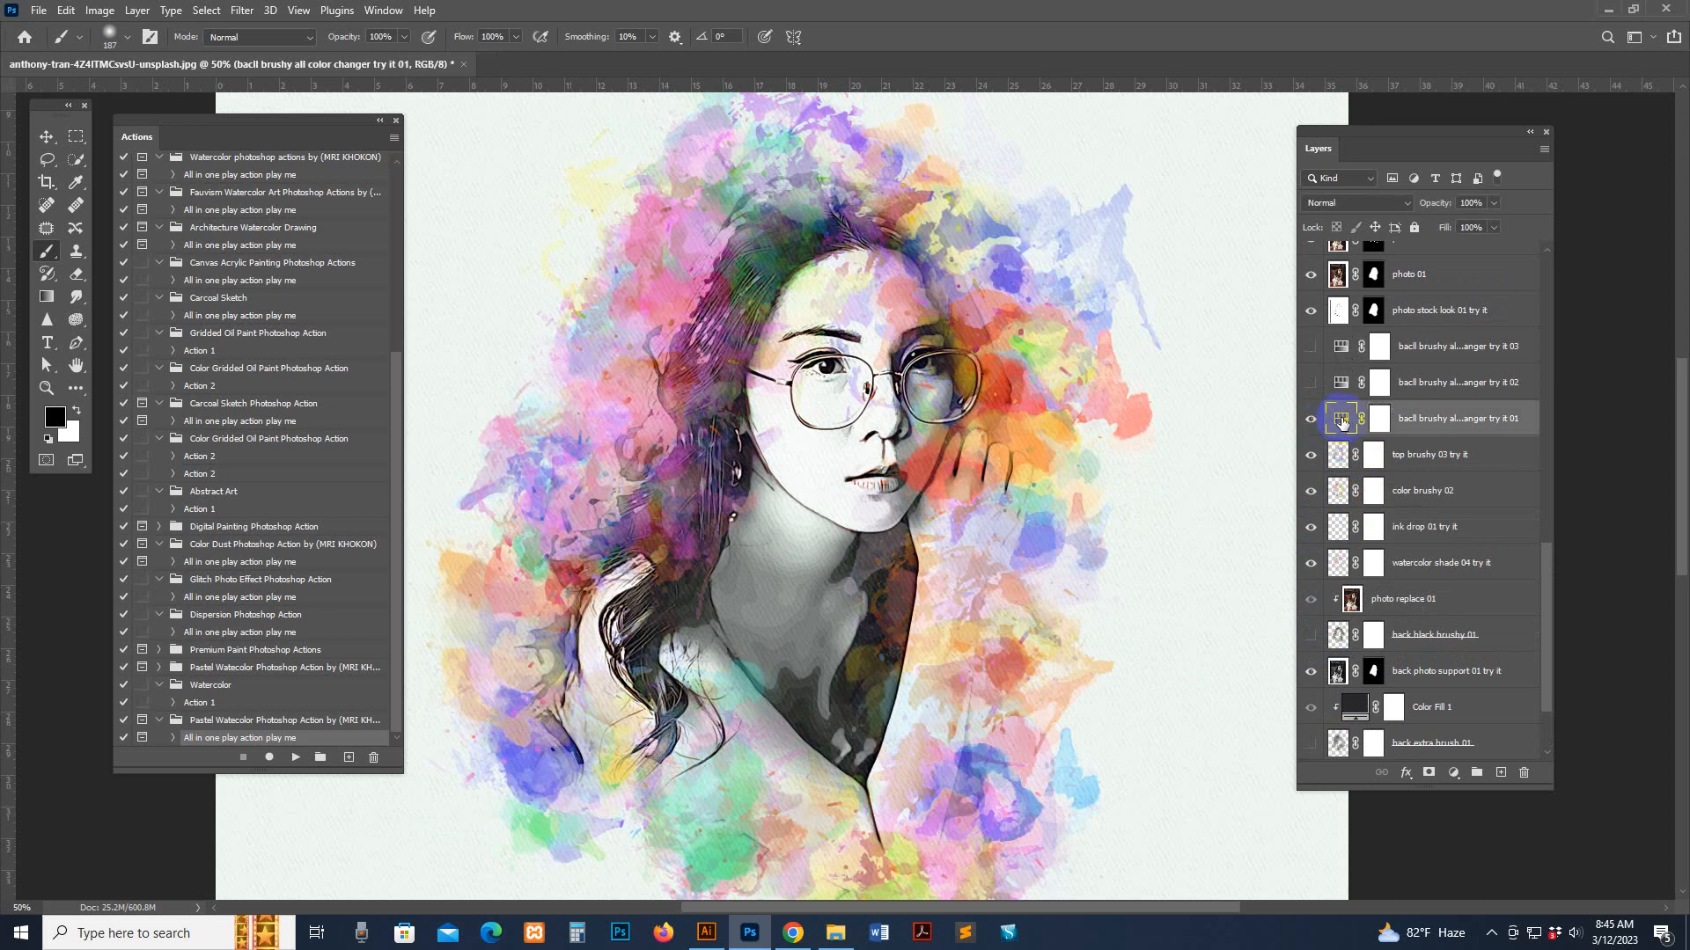
drag(1056, 139, 1188, 246)
drag(1165, 377, 1122, 369)
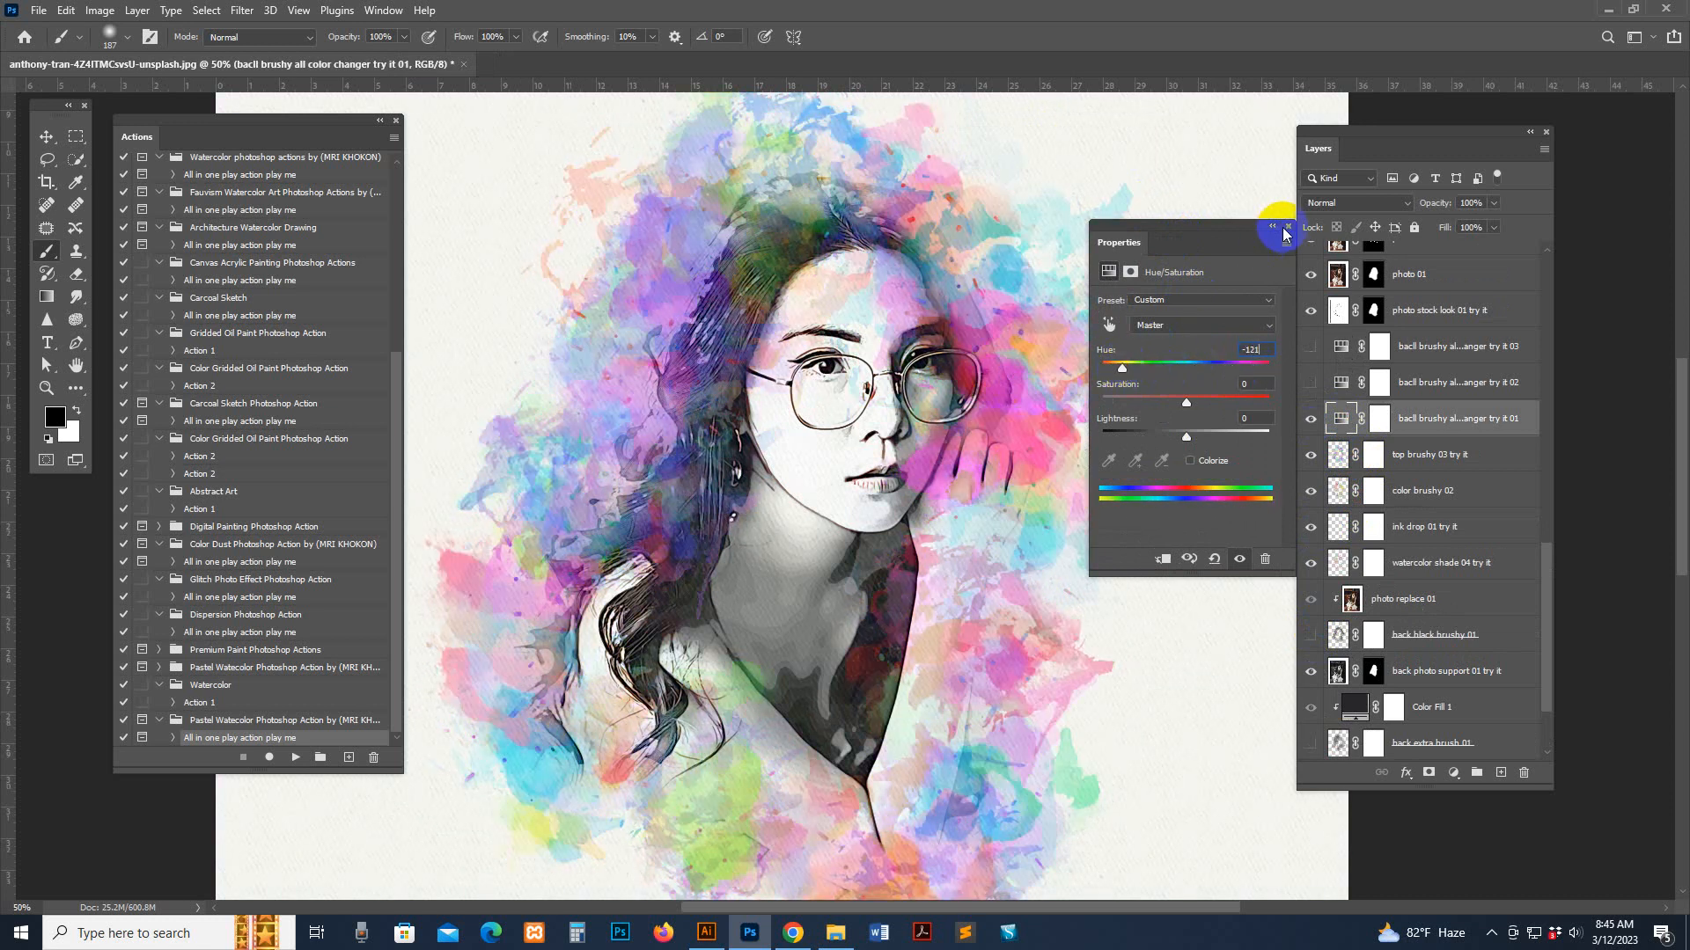
click(1344, 350)
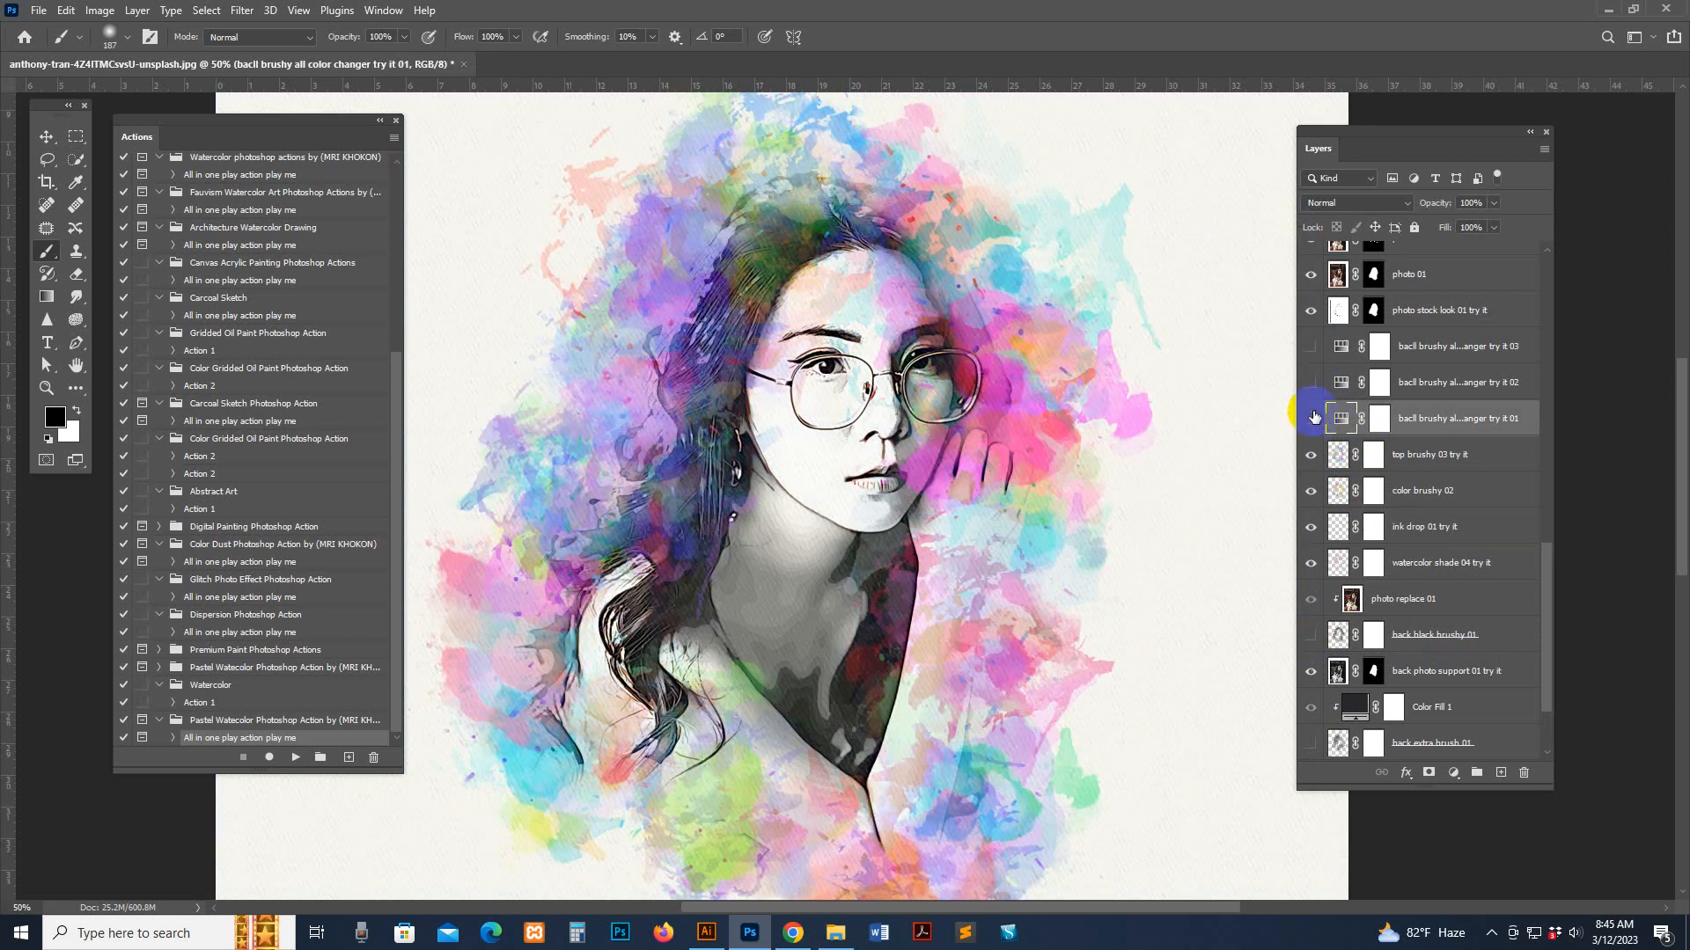
click(1310, 418)
- Show the brushy color changer "try it 02" layer, set its hue to +172, and hide the layer again
click(1327, 382)
click(1309, 383)
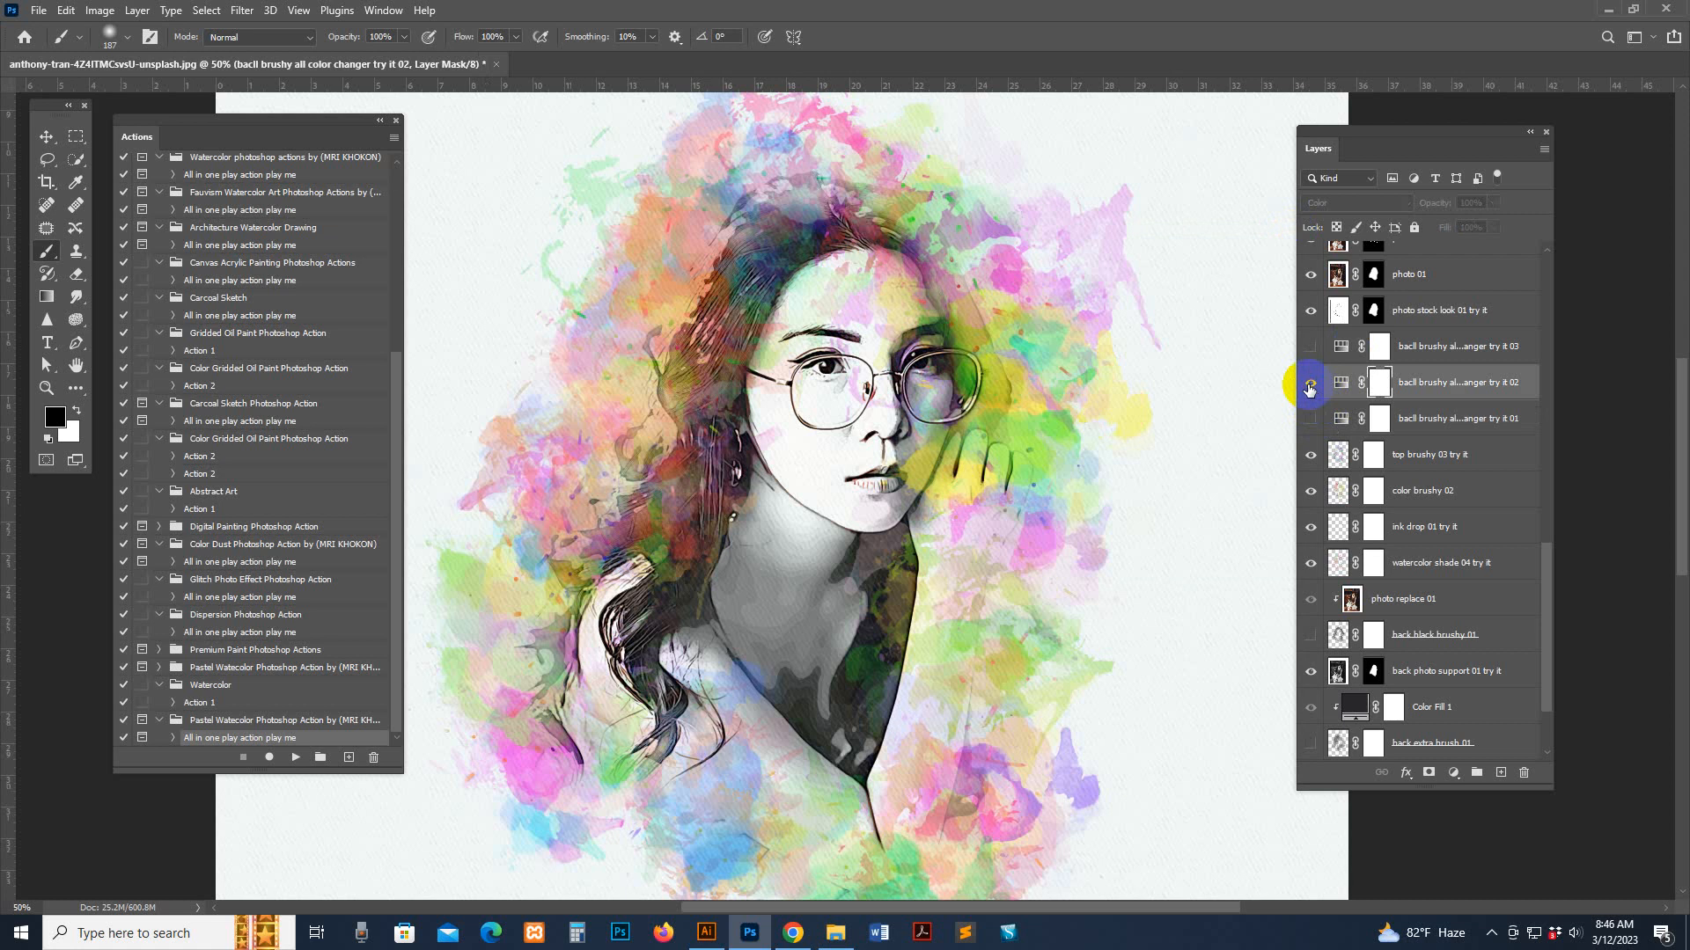
click(1341, 384)
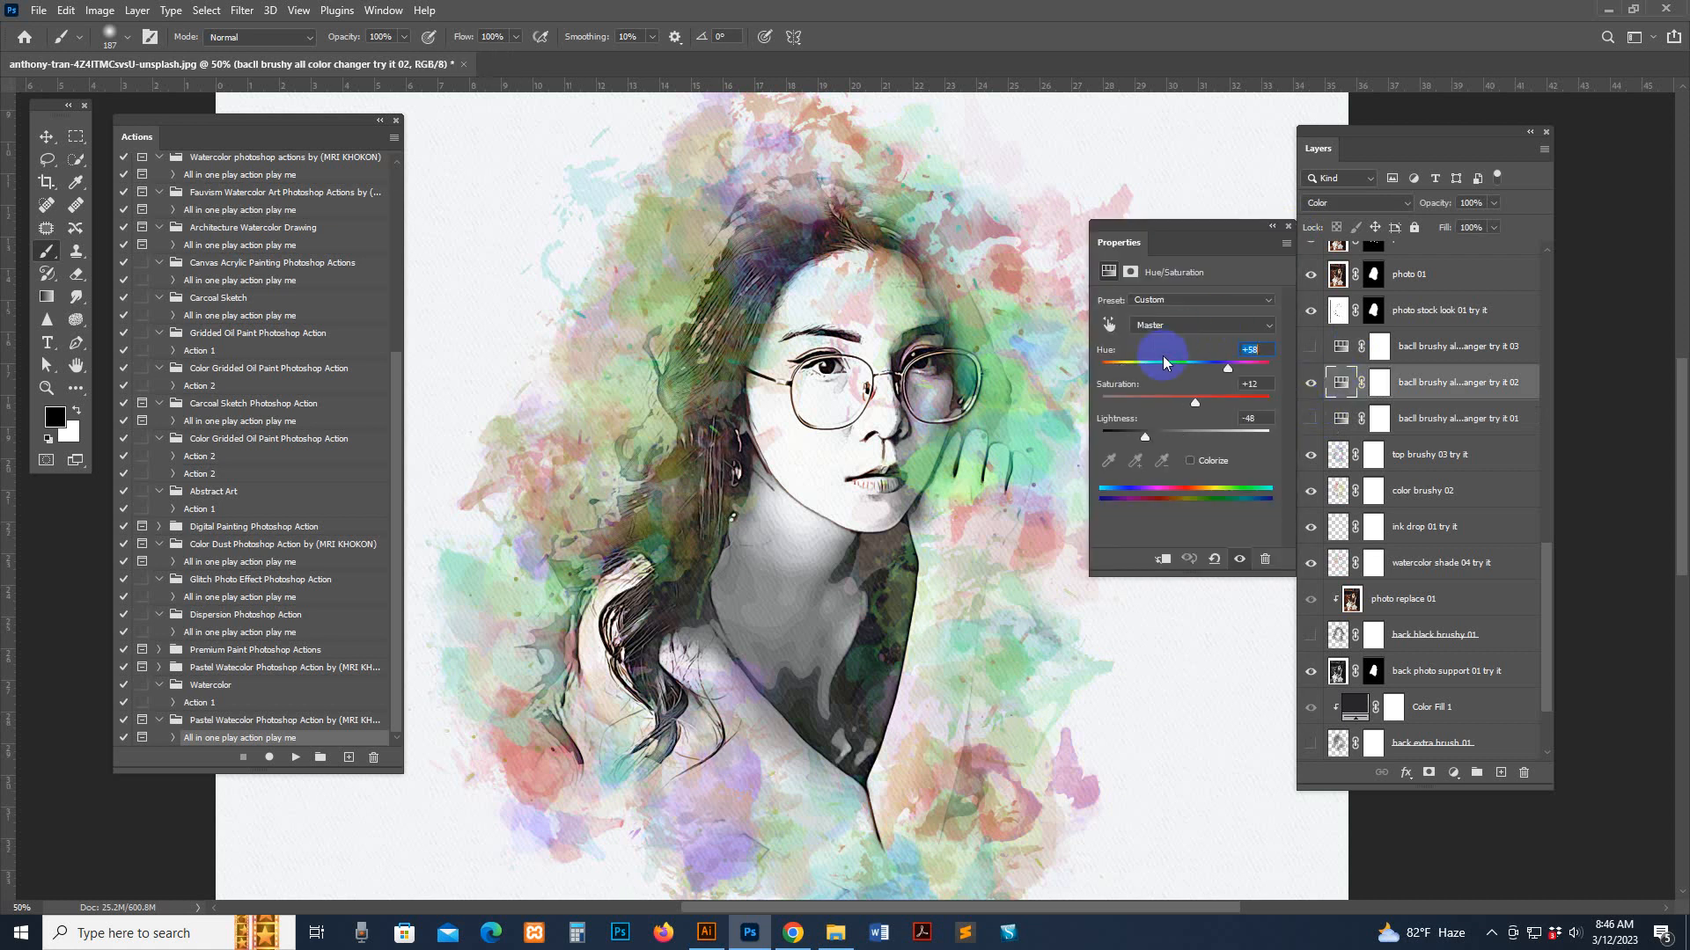
drag(1163, 367, 1111, 364)
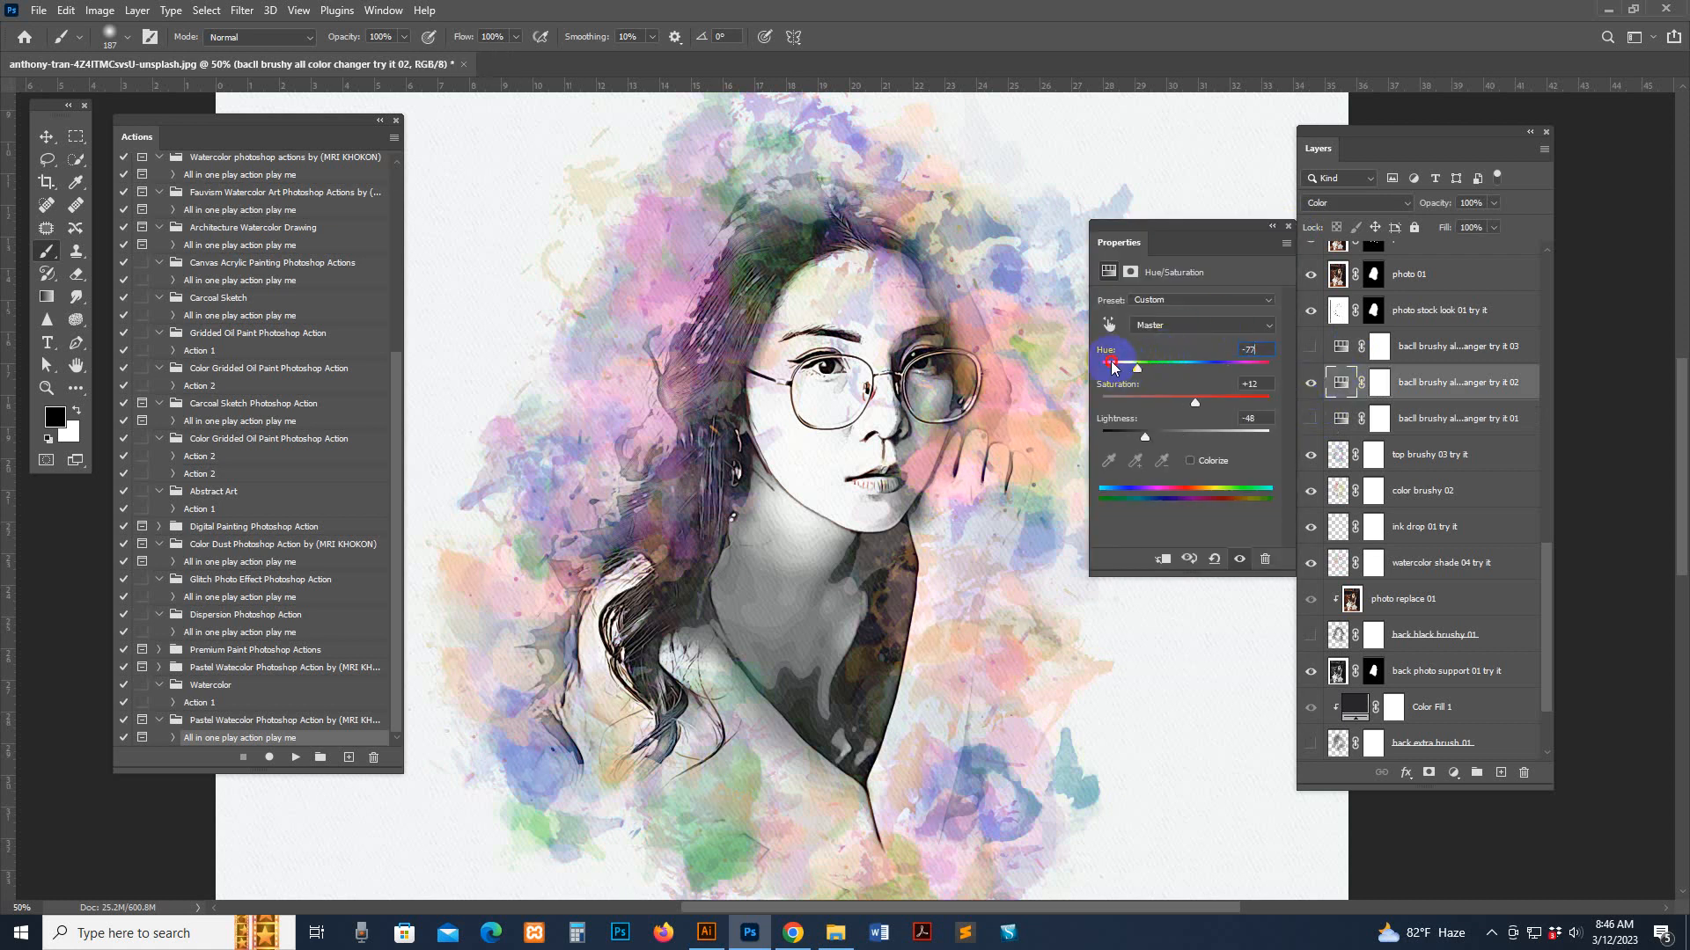
text(172)
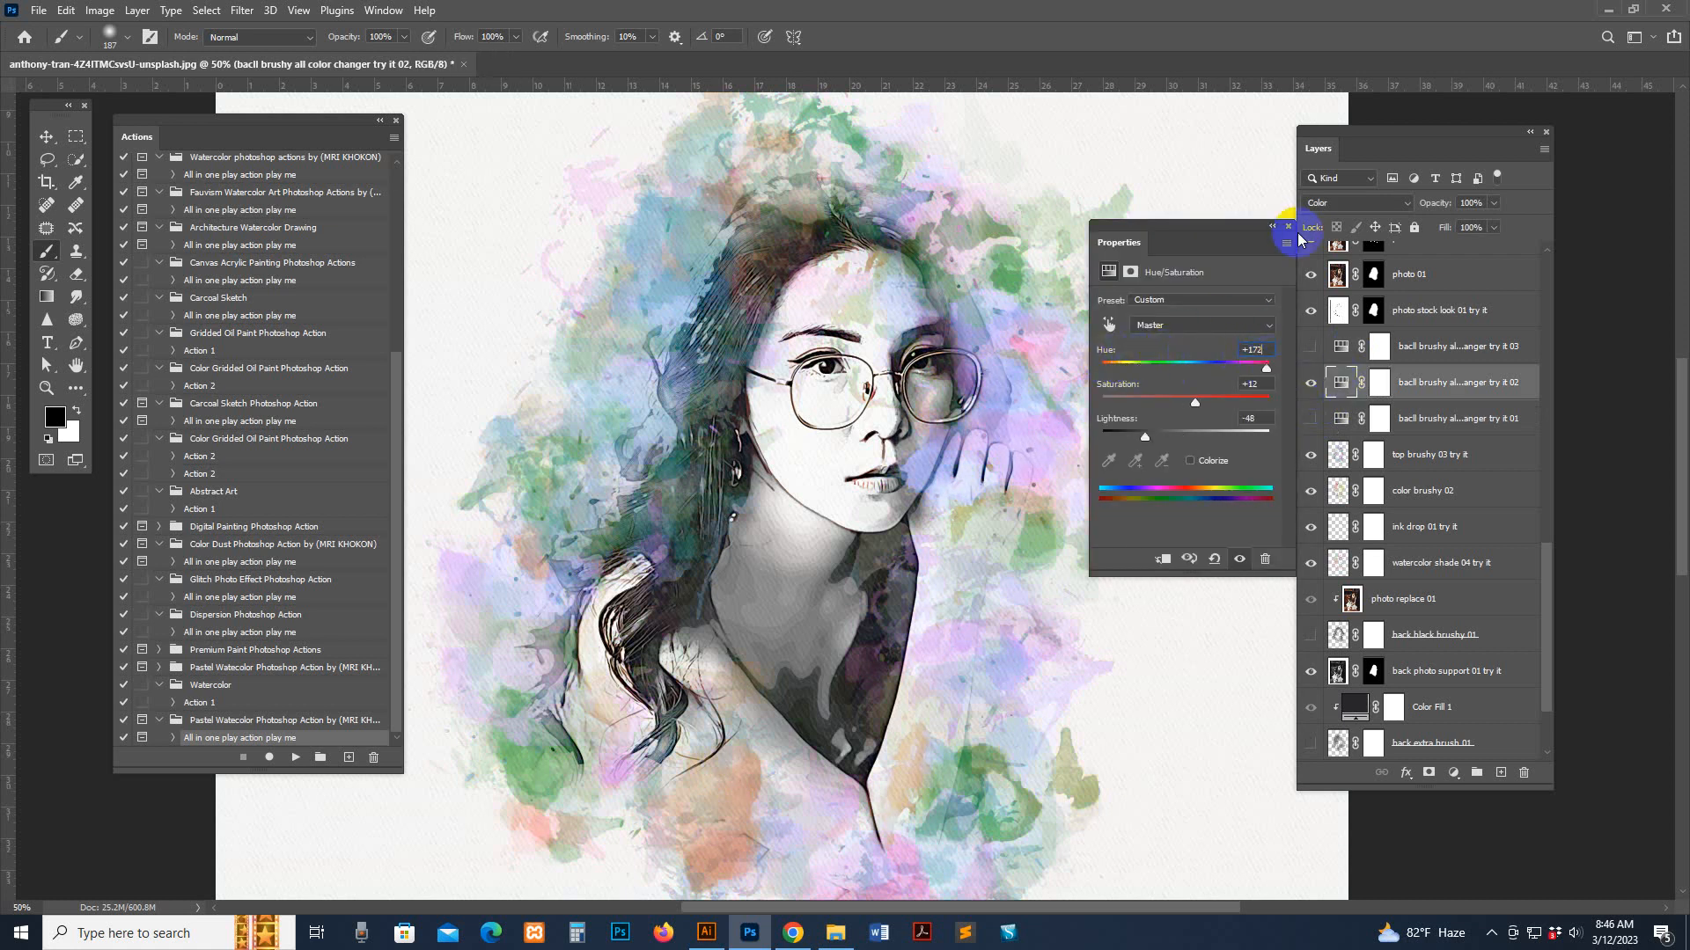
click(1288, 226)
click(1308, 383)
- Show the brushy color changer "try it 03" layer, shift its colorized hue to a brownish purple tint, and hide the layer again
click(1308, 347)
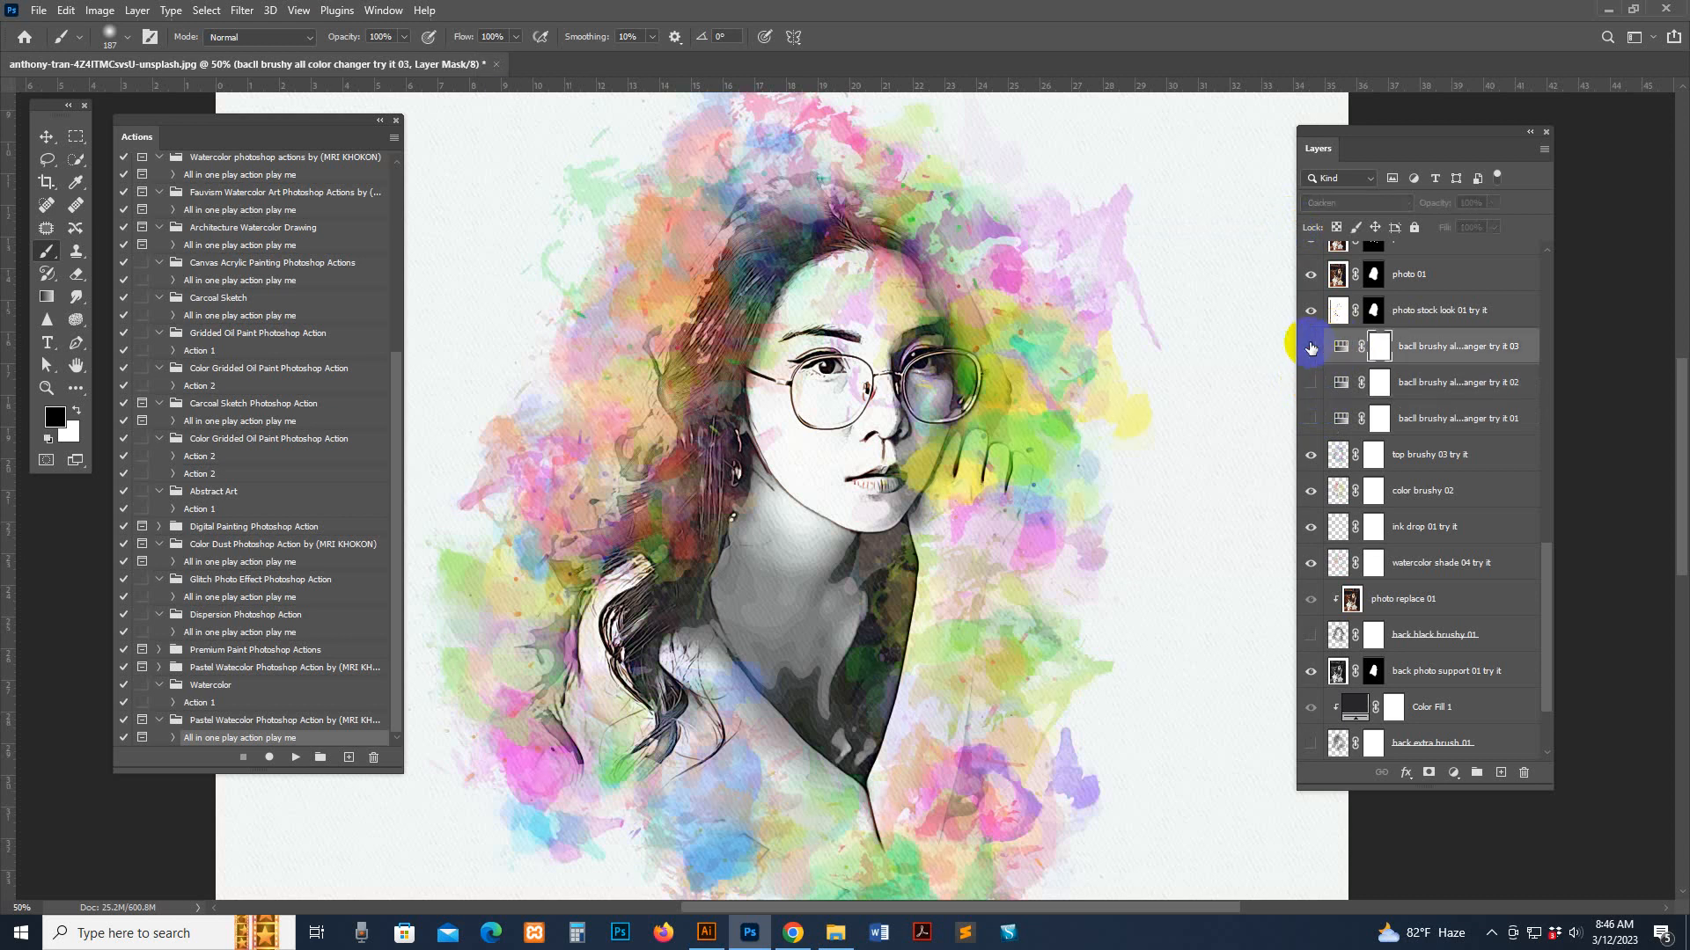
double_click(1341, 348)
click(1150, 370)
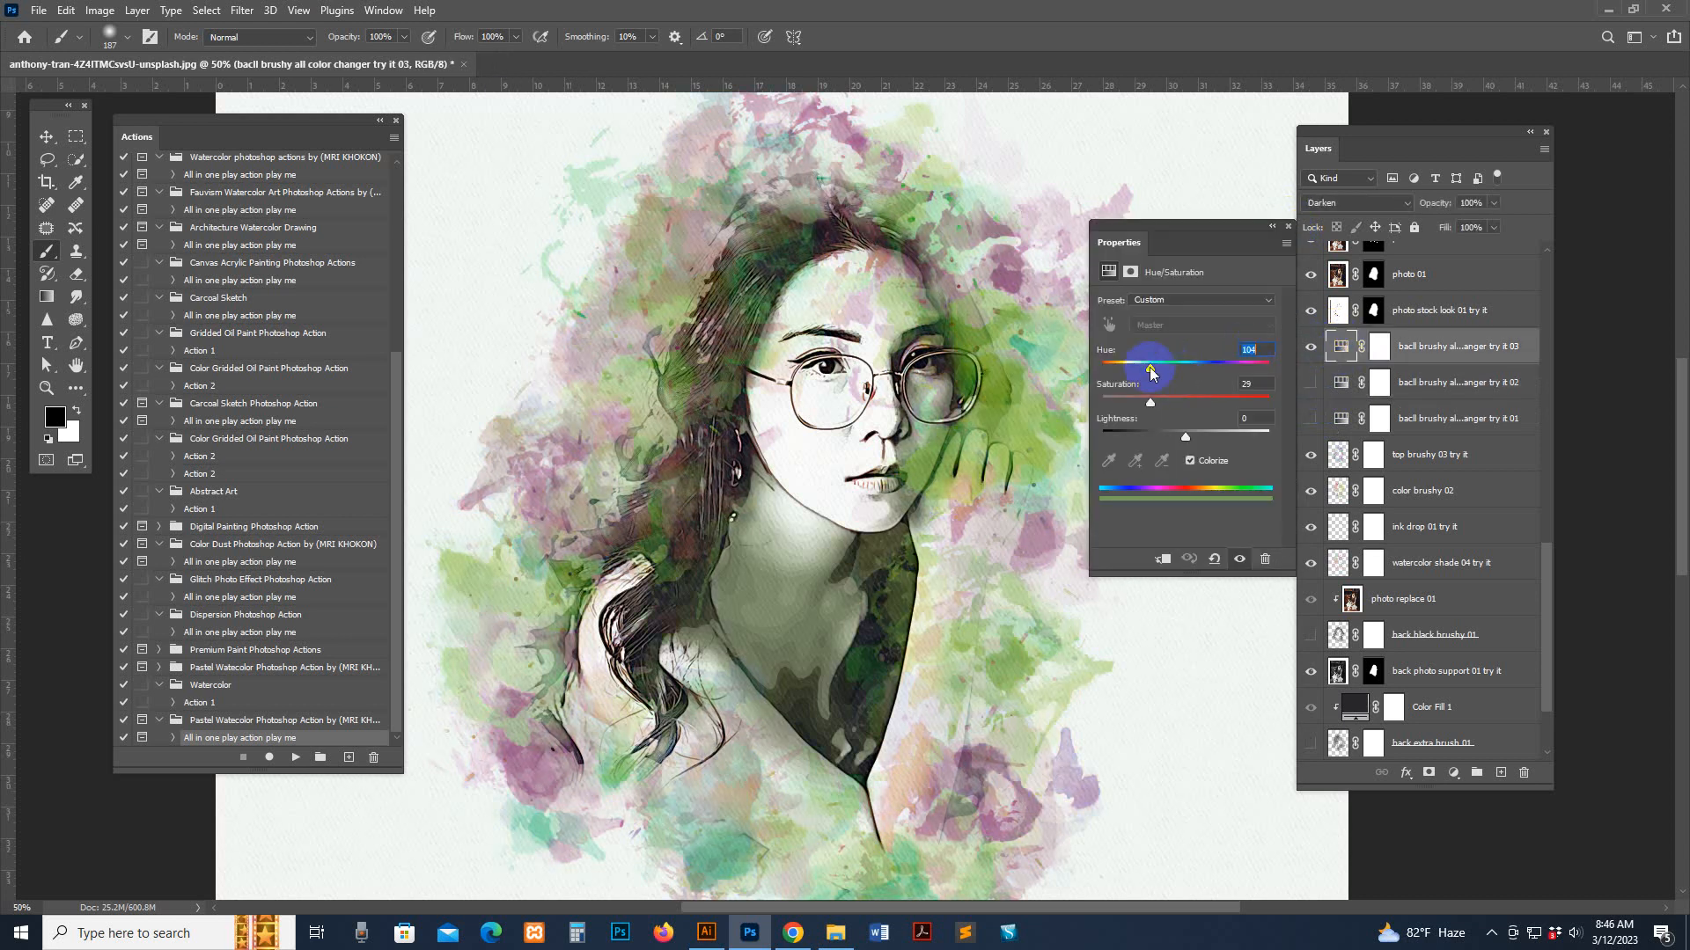
drag(1129, 368, 1231, 367)
click(1289, 229)
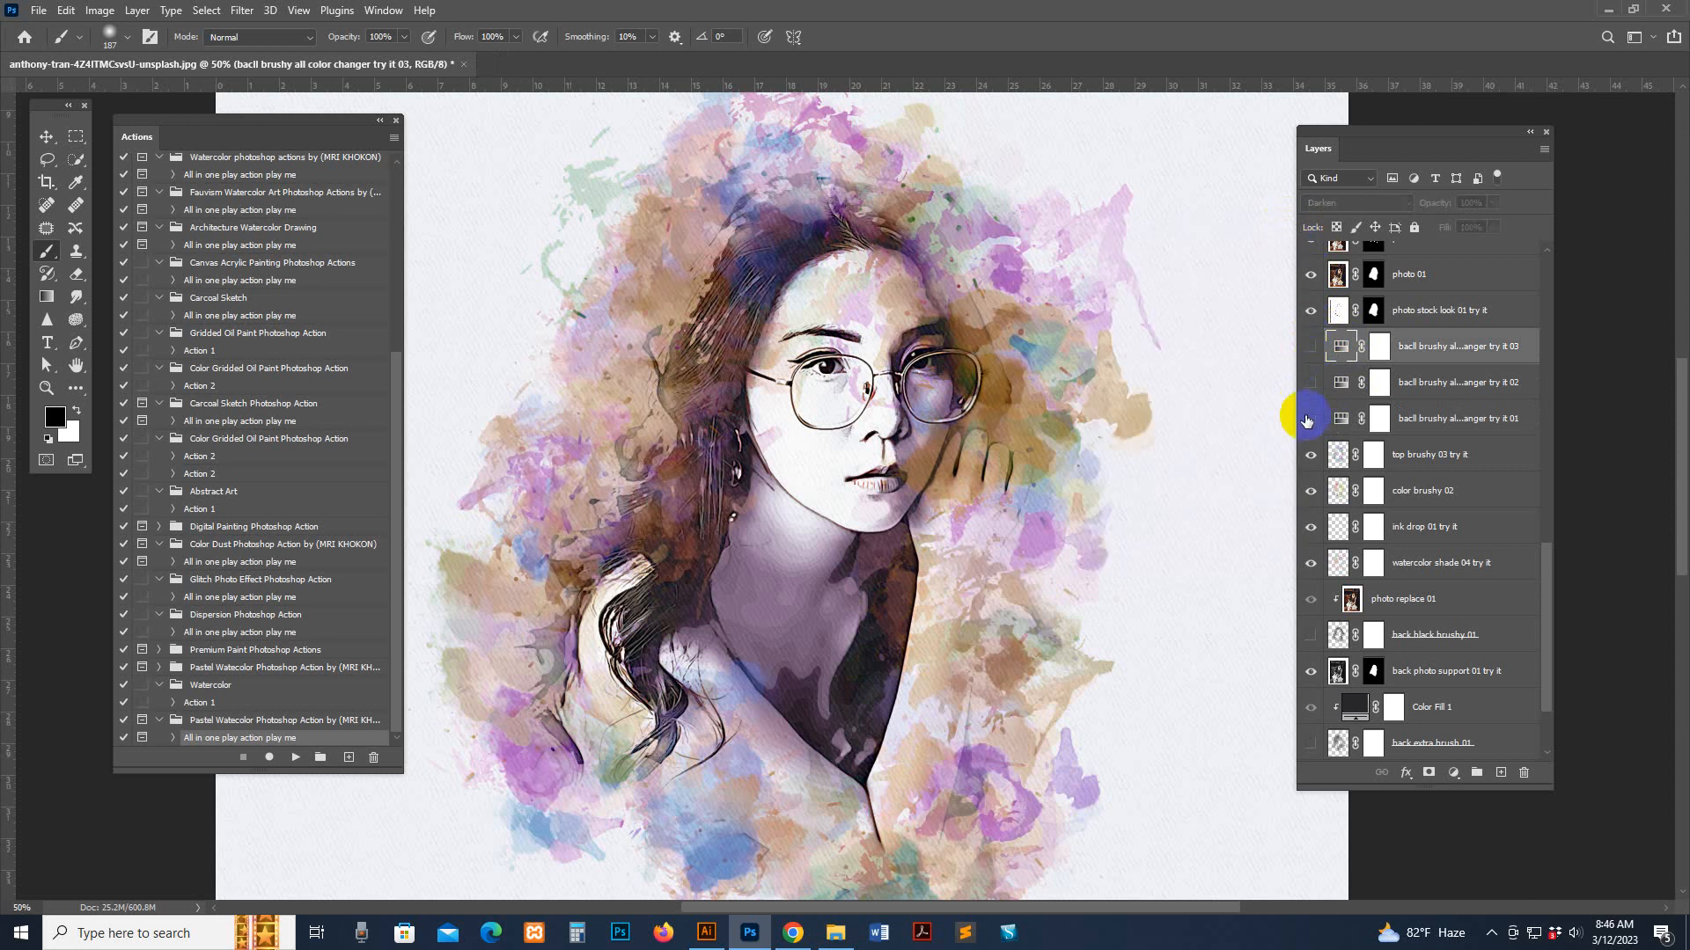
click(1310, 346)
- Preview the "photo stock look 01 try it" and "photo 01" layers by toggling their visibility, leaving both visible
scroll(1464, 366, up, 3)
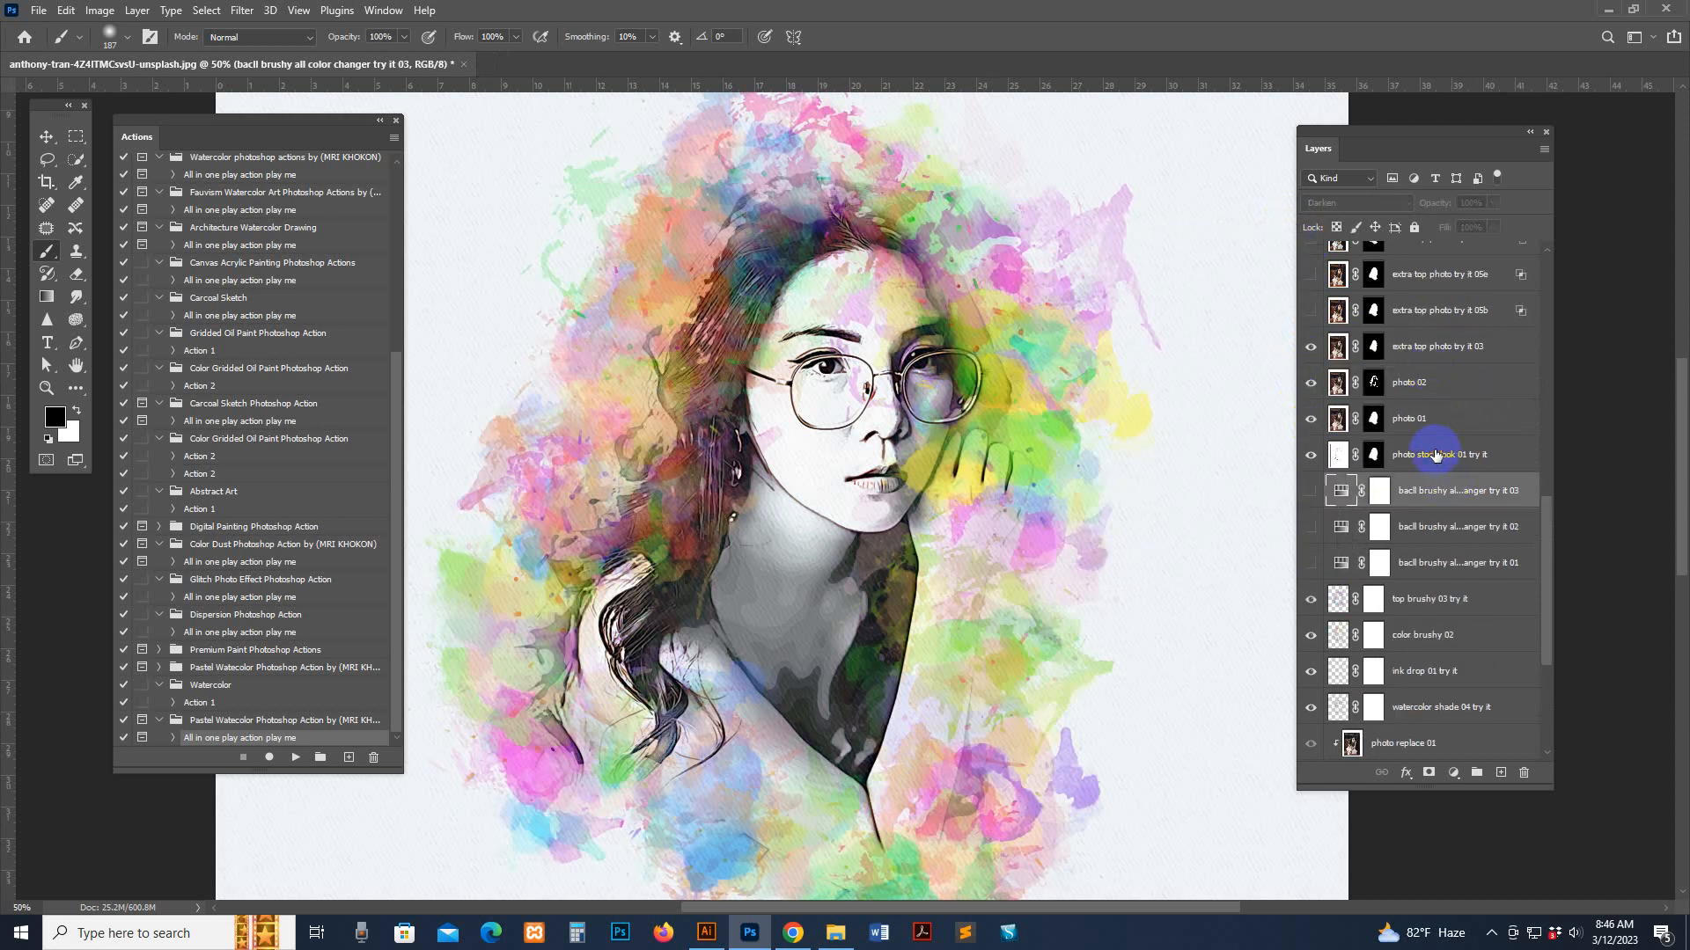
click(1434, 454)
click(1311, 455)
click(1312, 455)
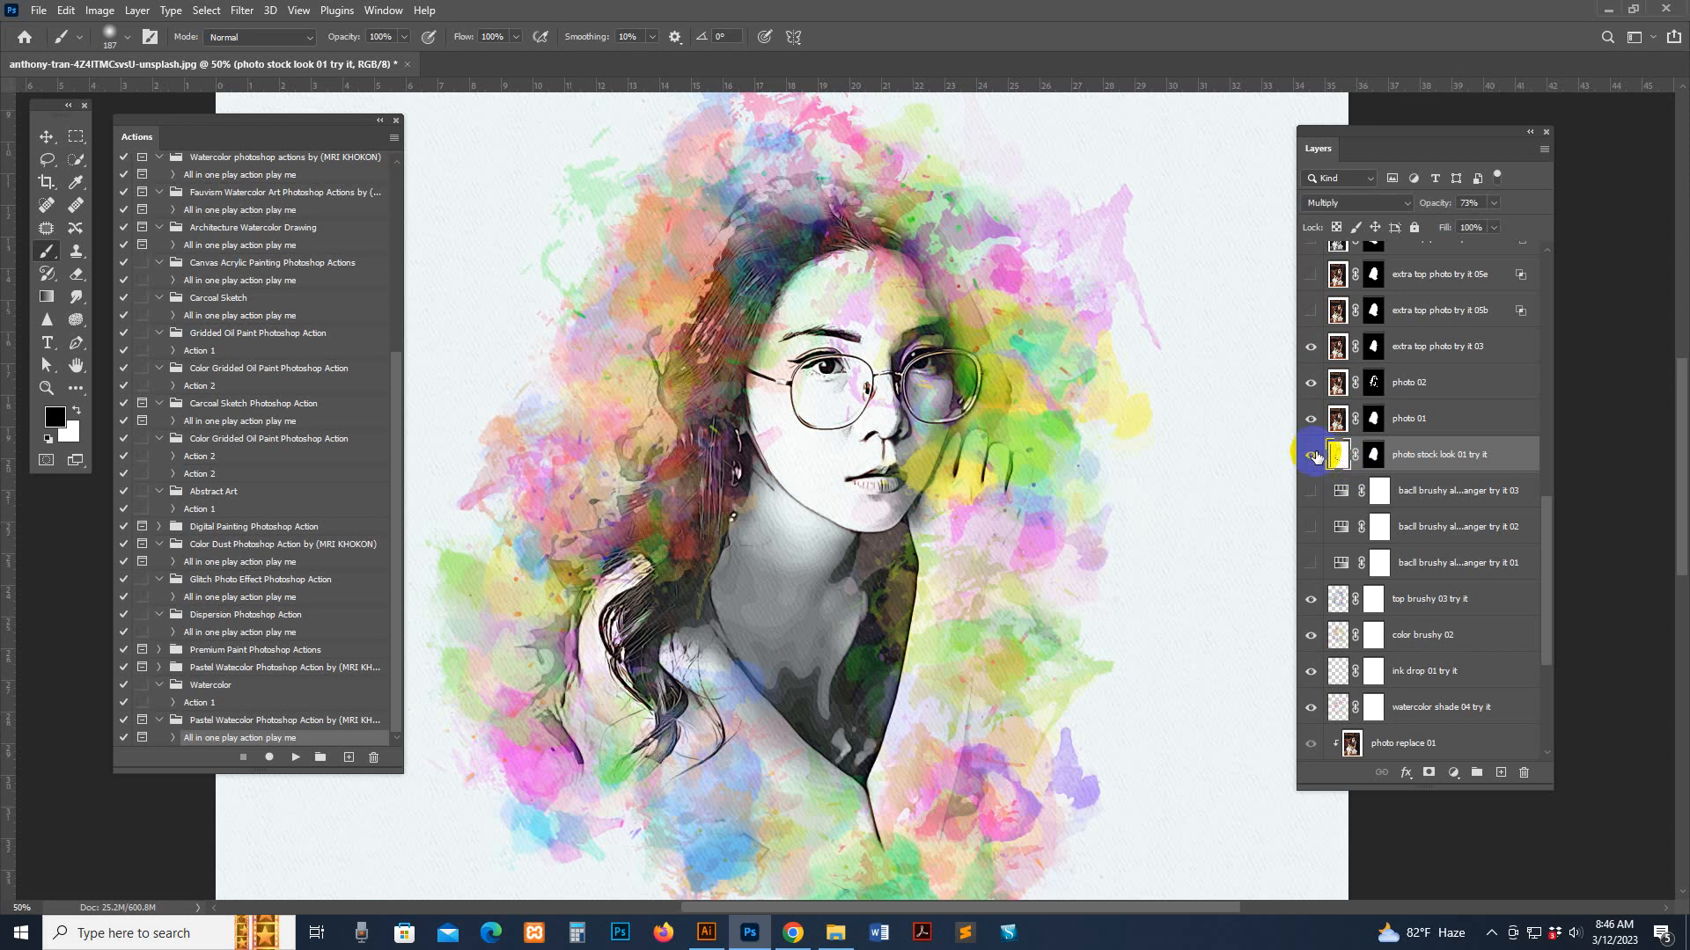
click(1319, 423)
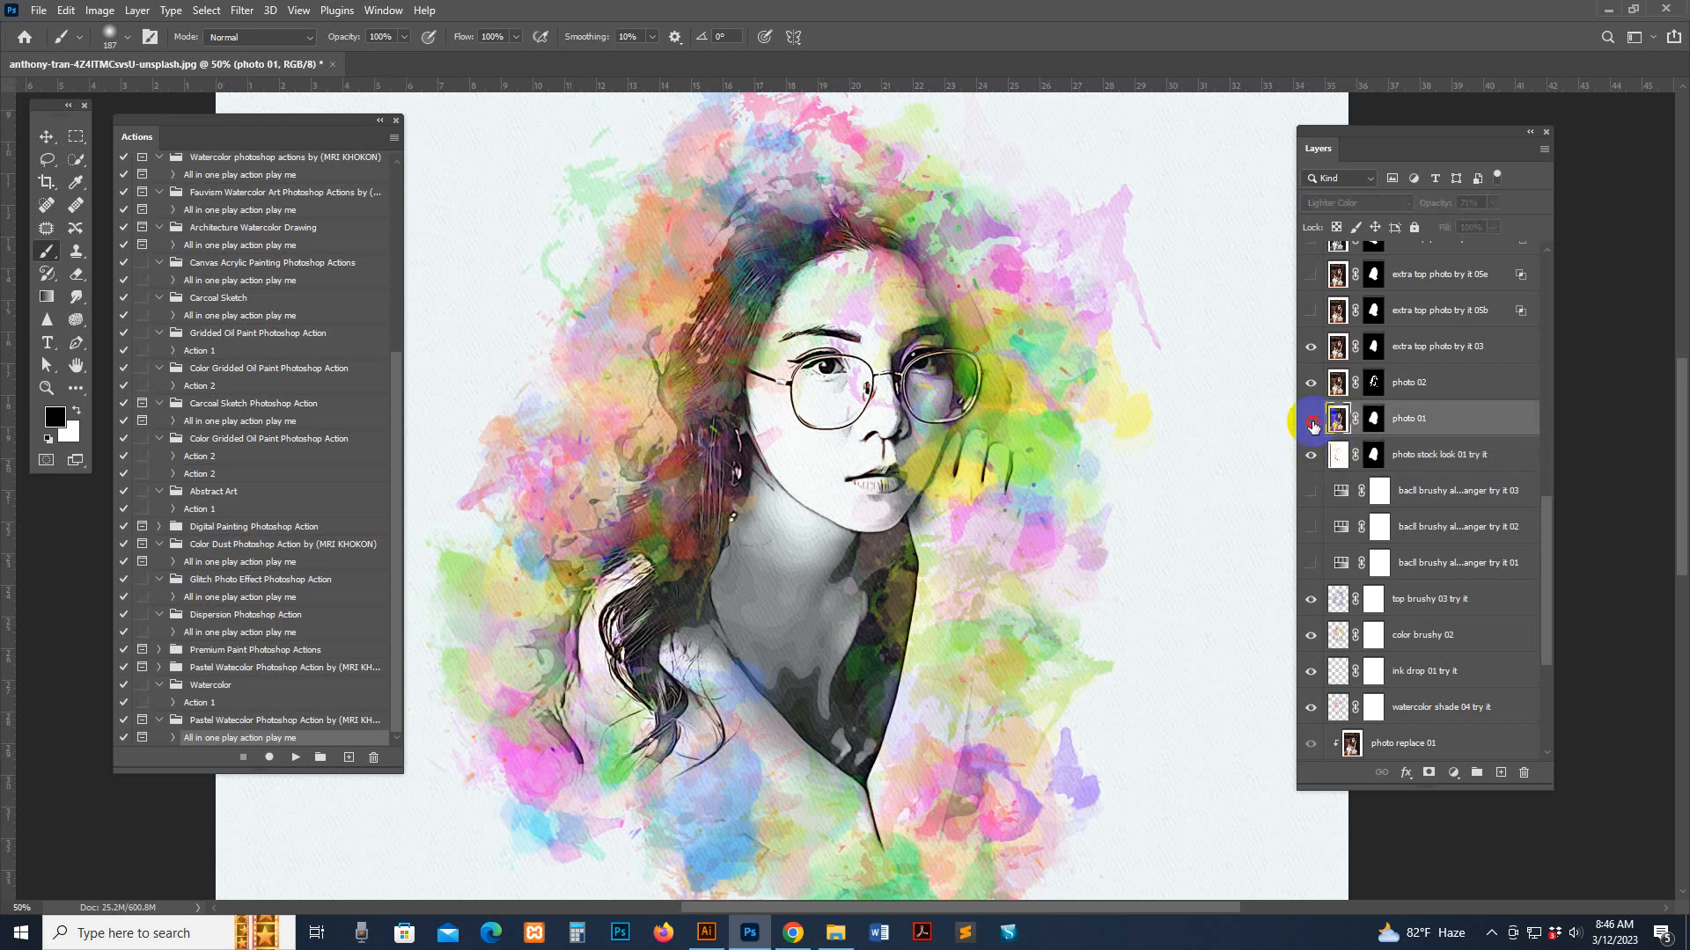
- Preview the "photo 02" and "extra top photo try it 03" layers by toggling their visibility, leaving both visible
click(1319, 384)
click(1311, 384)
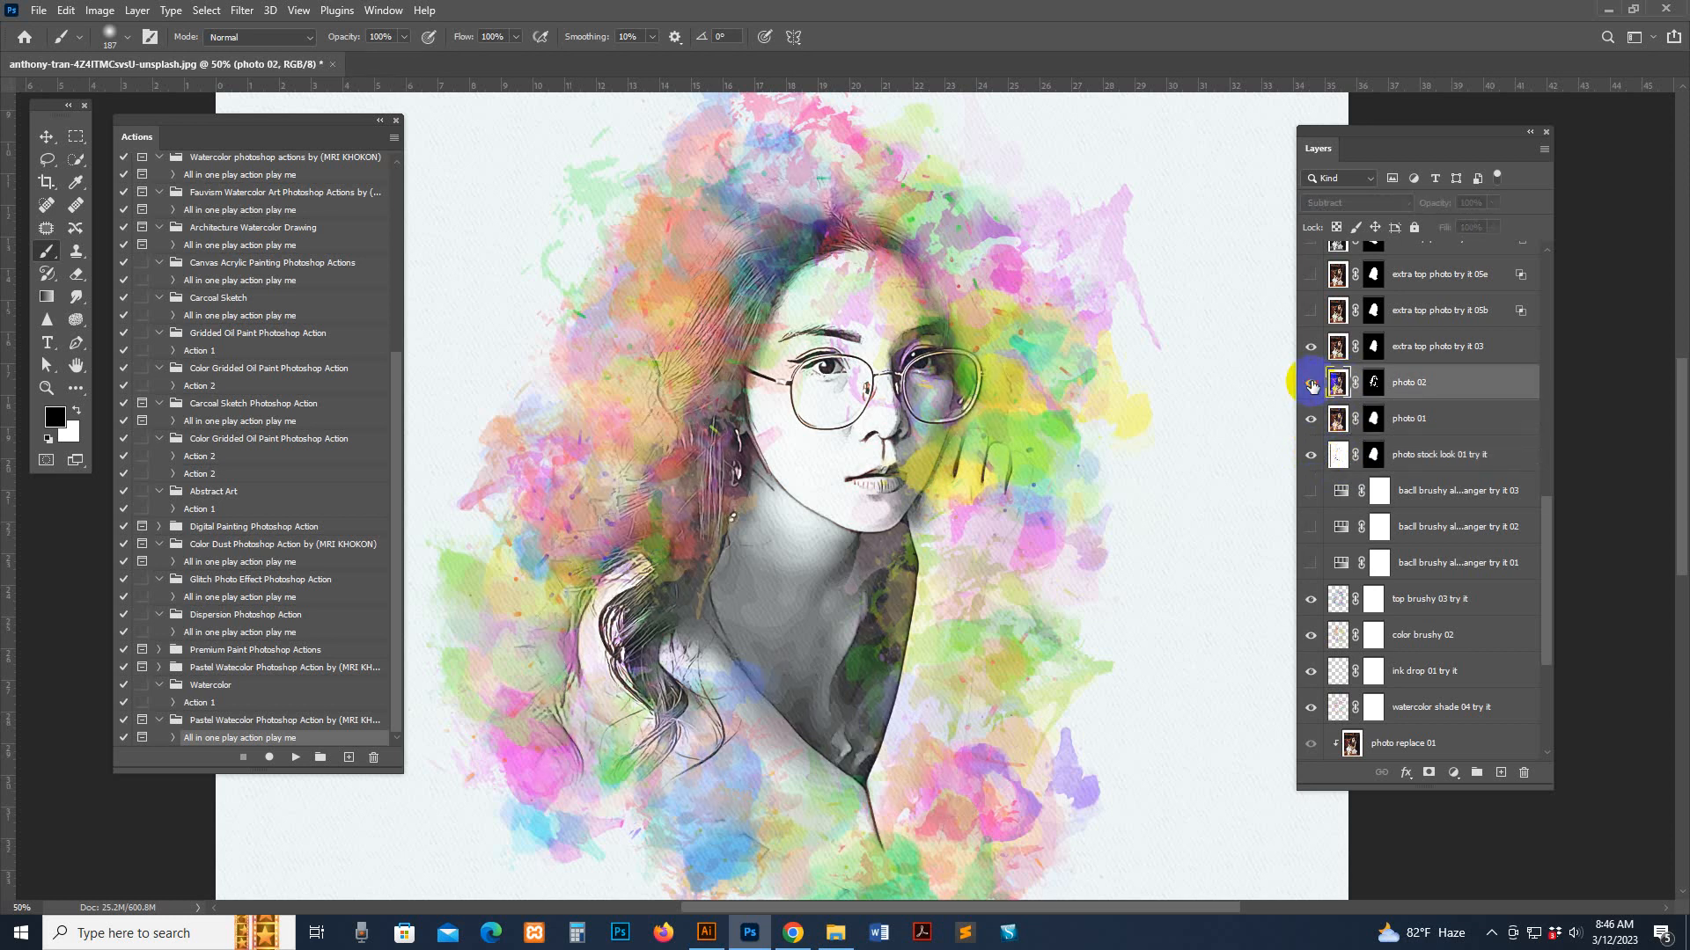
click(1311, 385)
click(1320, 348)
click(1311, 348)
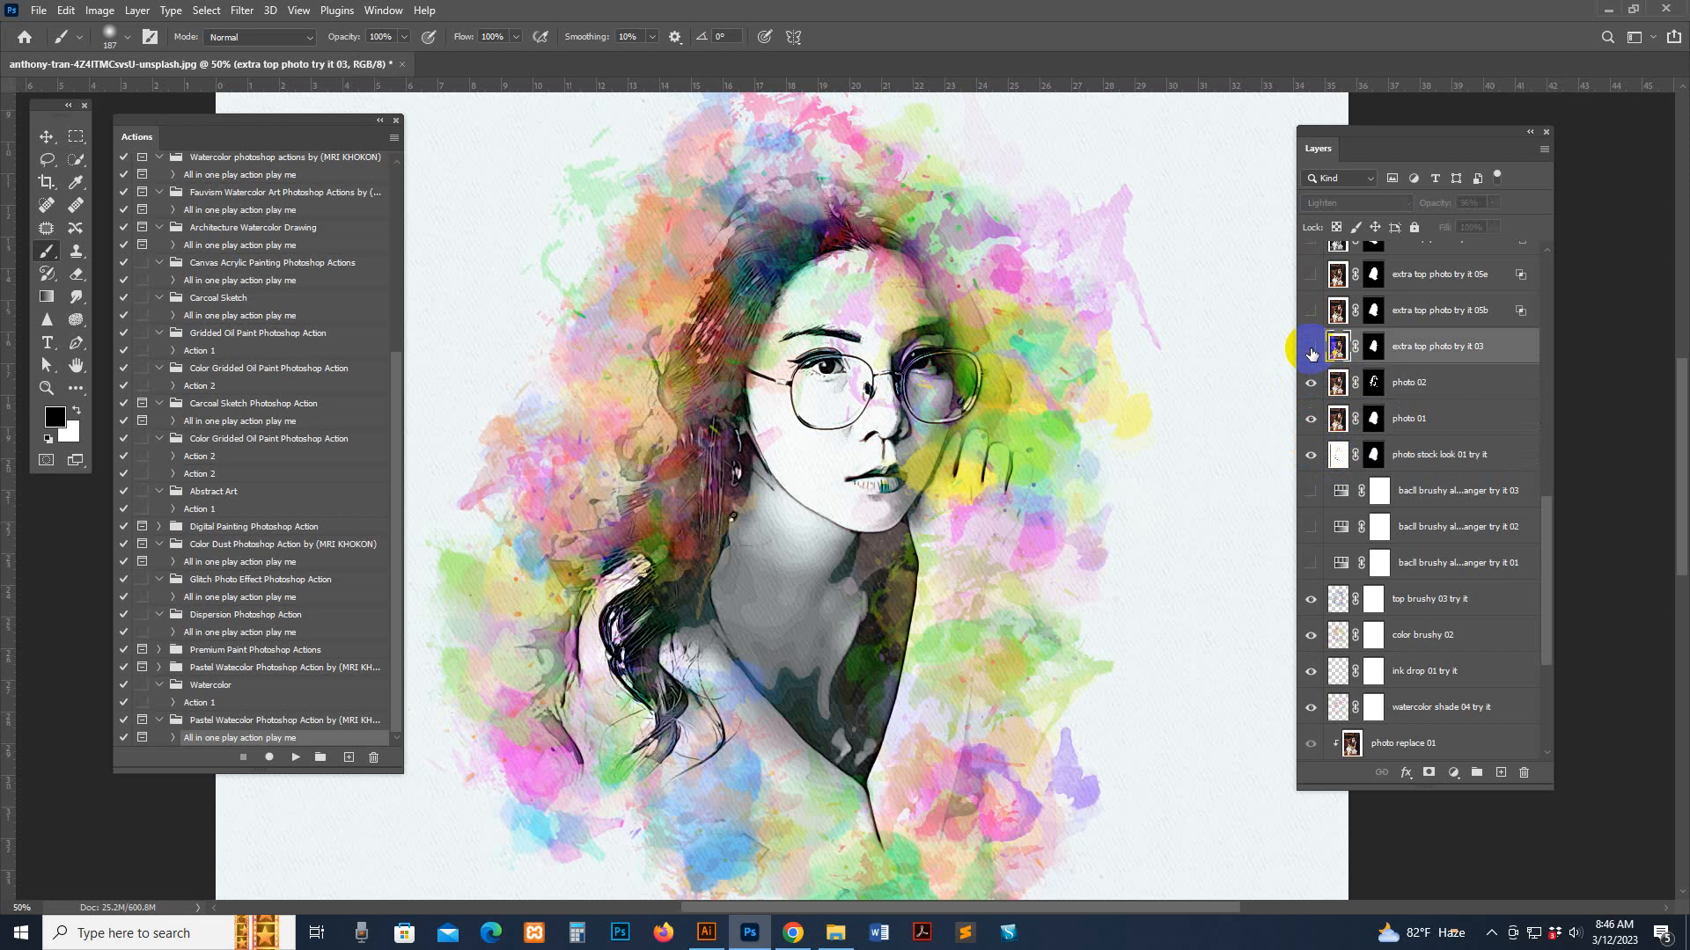
click(1312, 349)
- Preview the "extra top photo try it 05b" layer, hide it, and show "extra top photo try it 05e" instead
click(1324, 313)
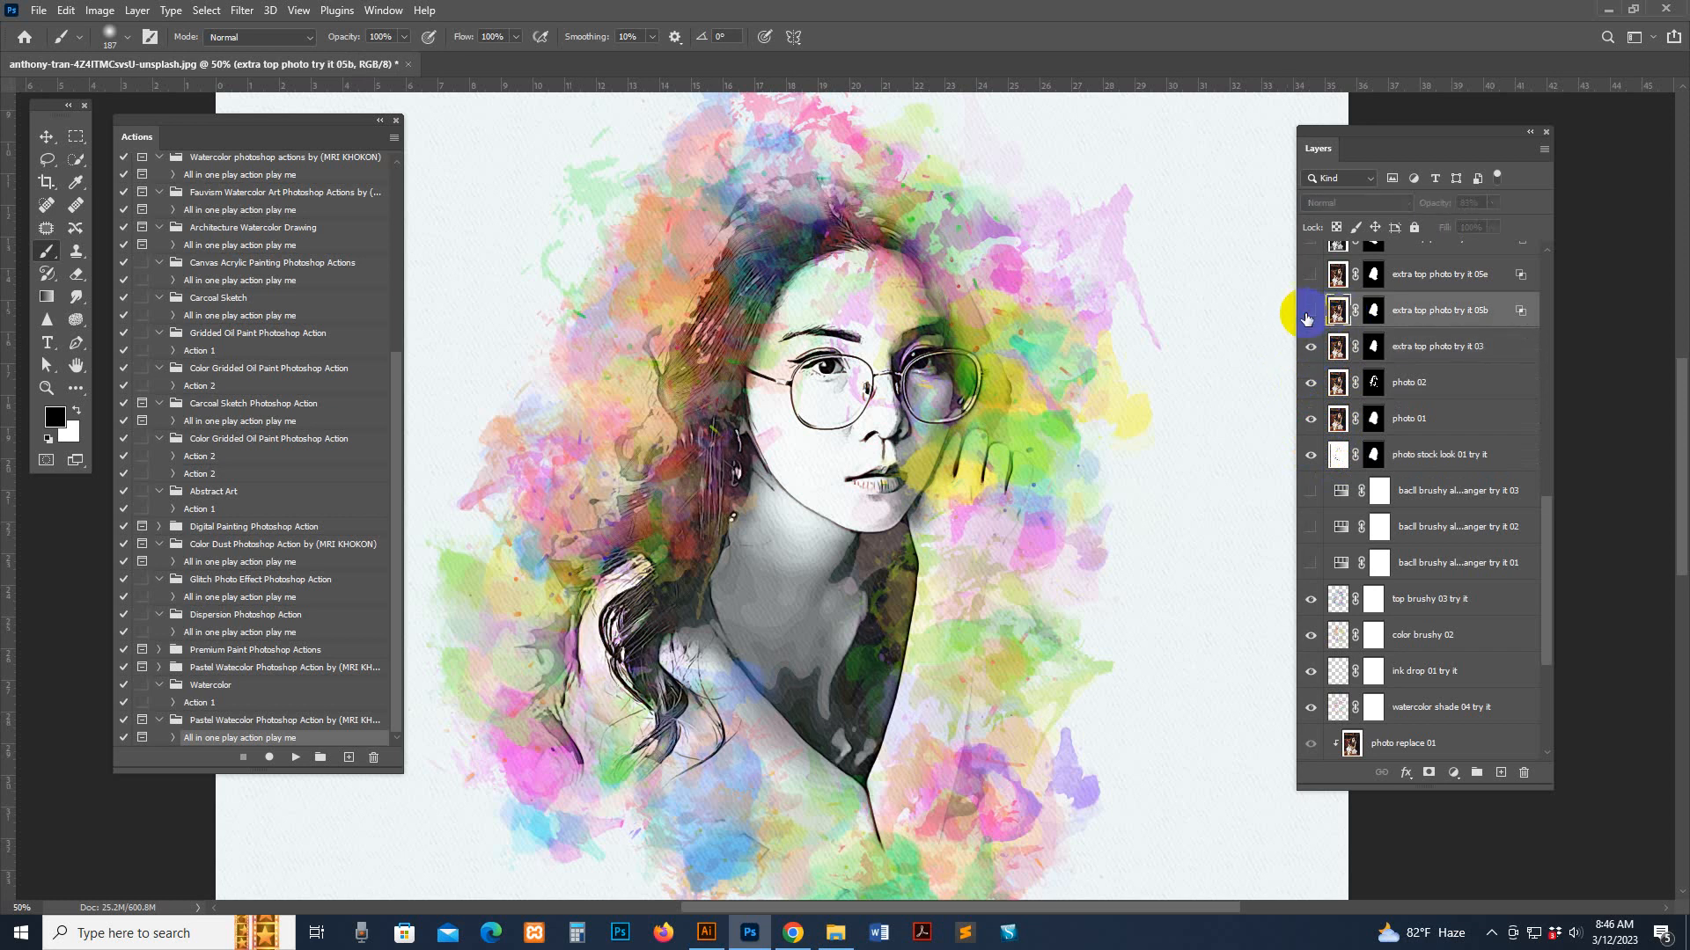
click(1310, 312)
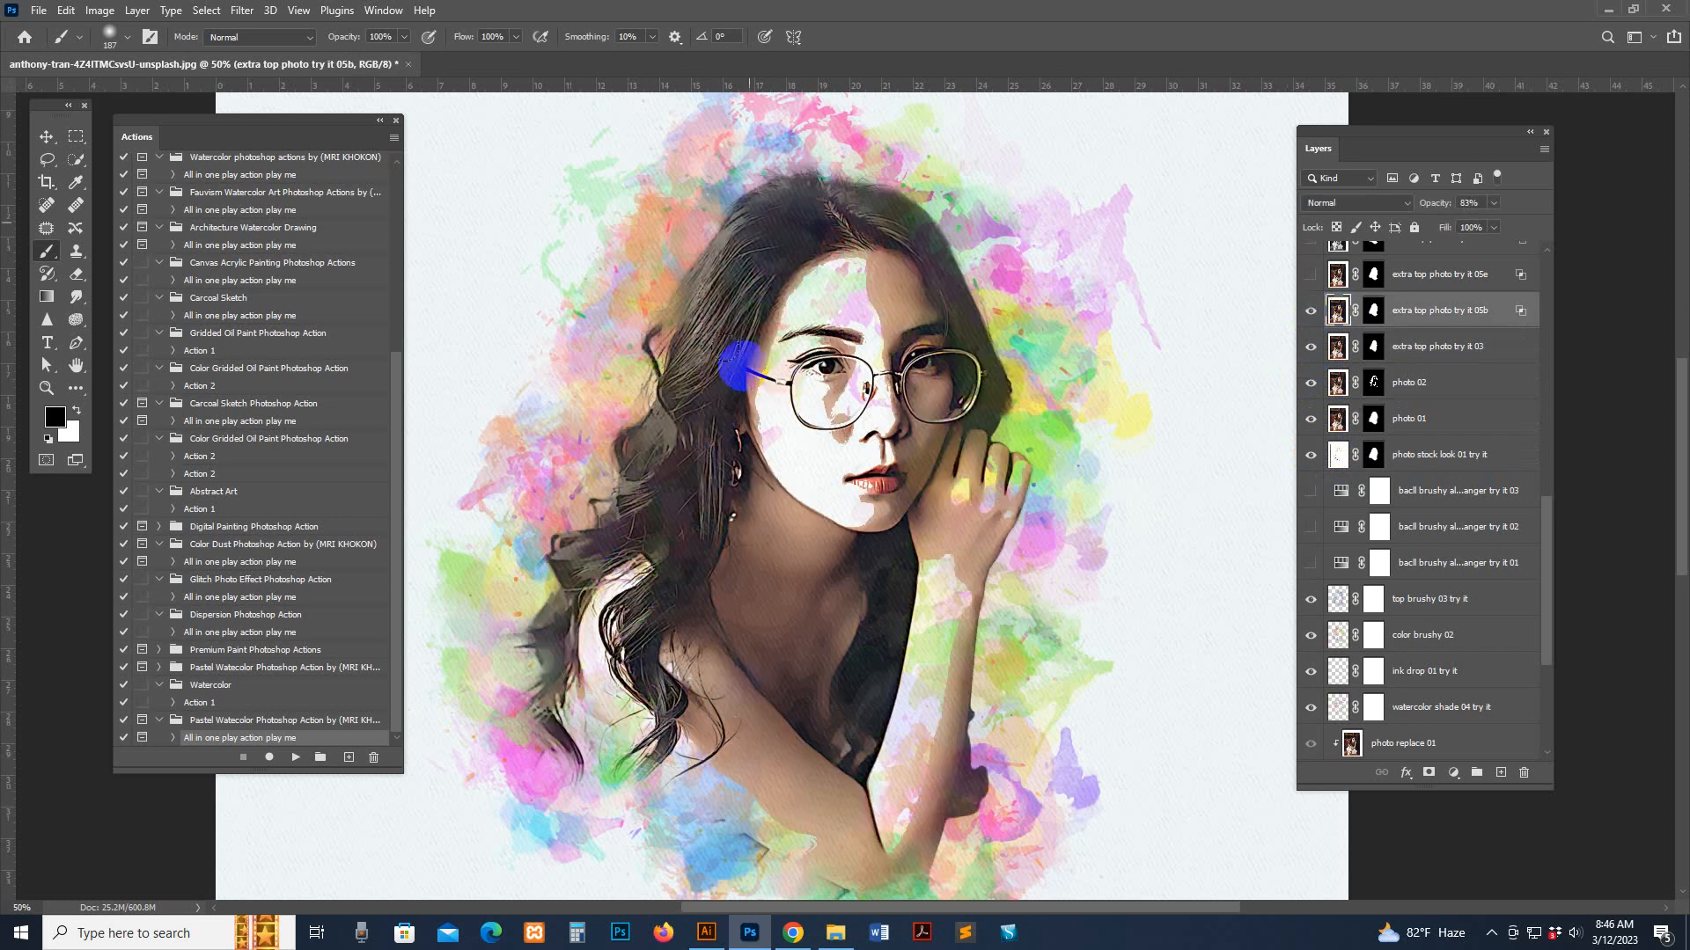
drag(1026, 275, 1033, 335)
scroll(1320, 429, up, 4)
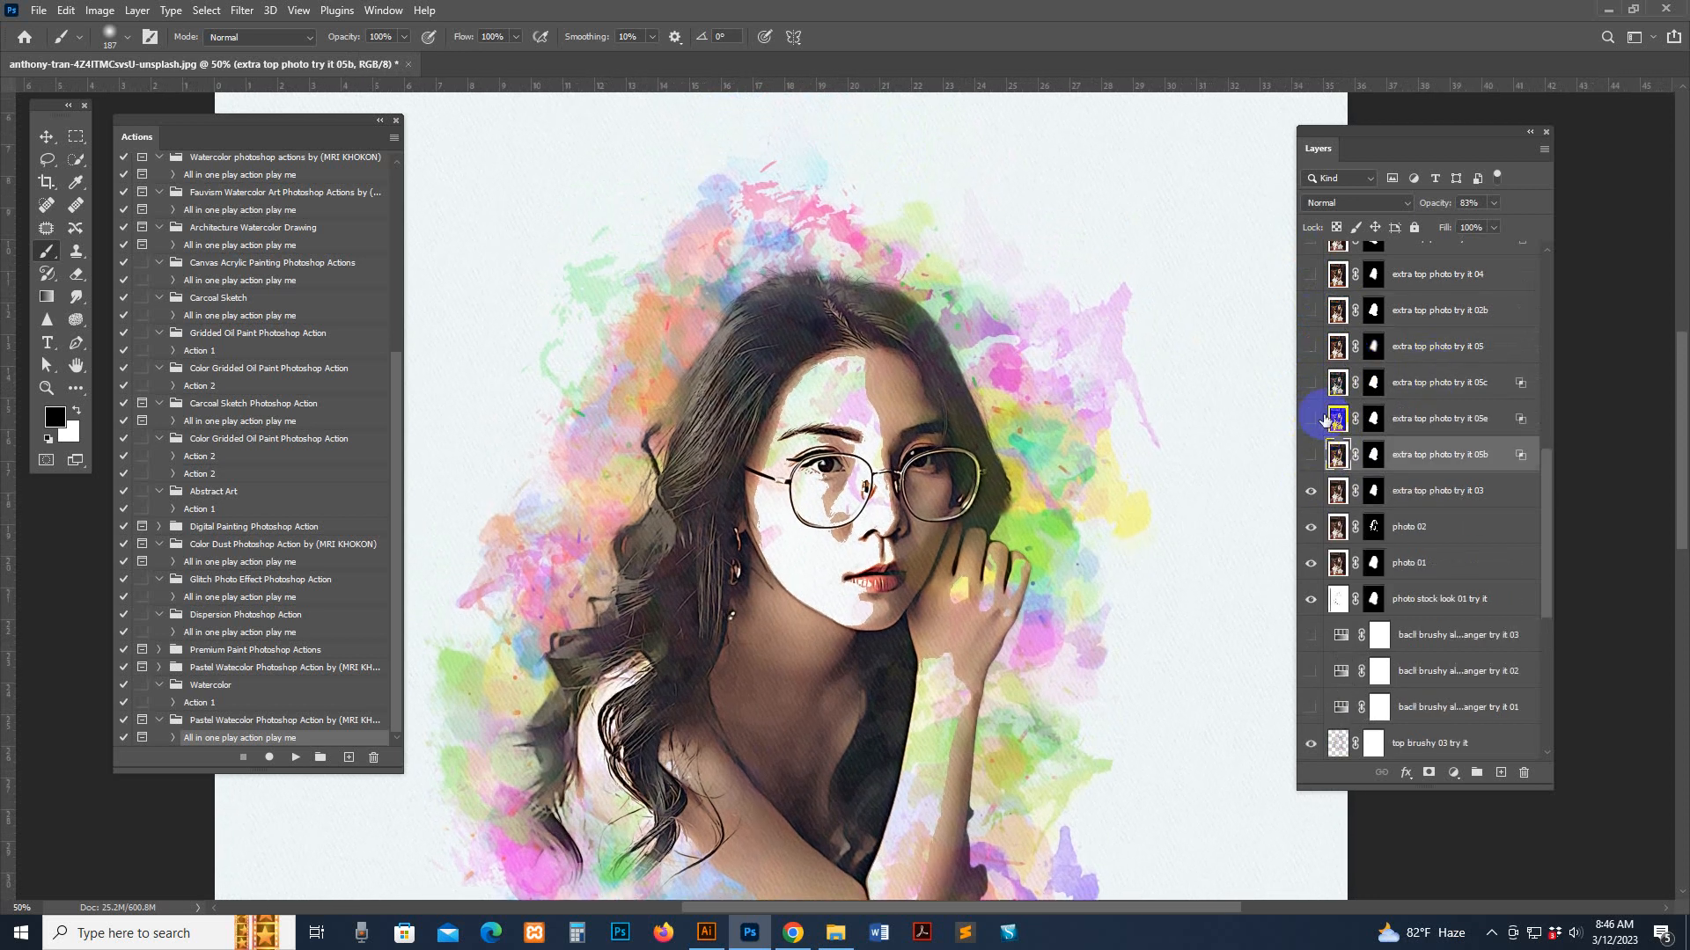
click(1325, 420)
click(1310, 419)
drag(1061, 470, 1065, 421)
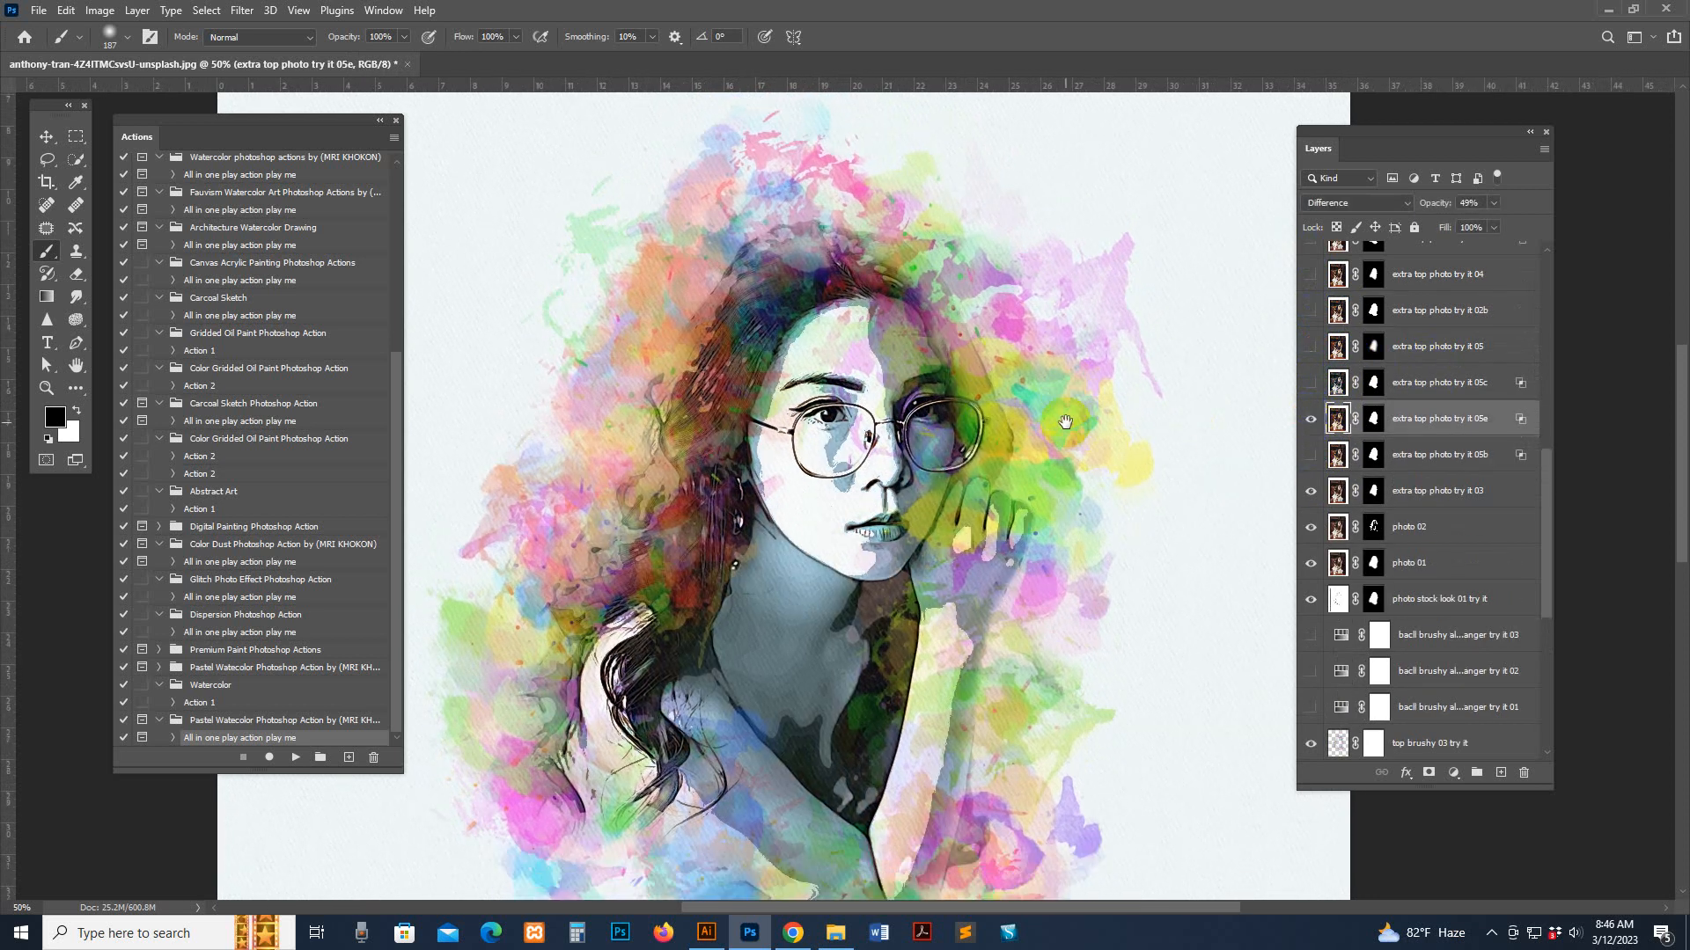
- Show the "extra top photo try it 05c" layer, hide "extra top photo try it 05e" to compare, and hide 05c again
click(1329, 387)
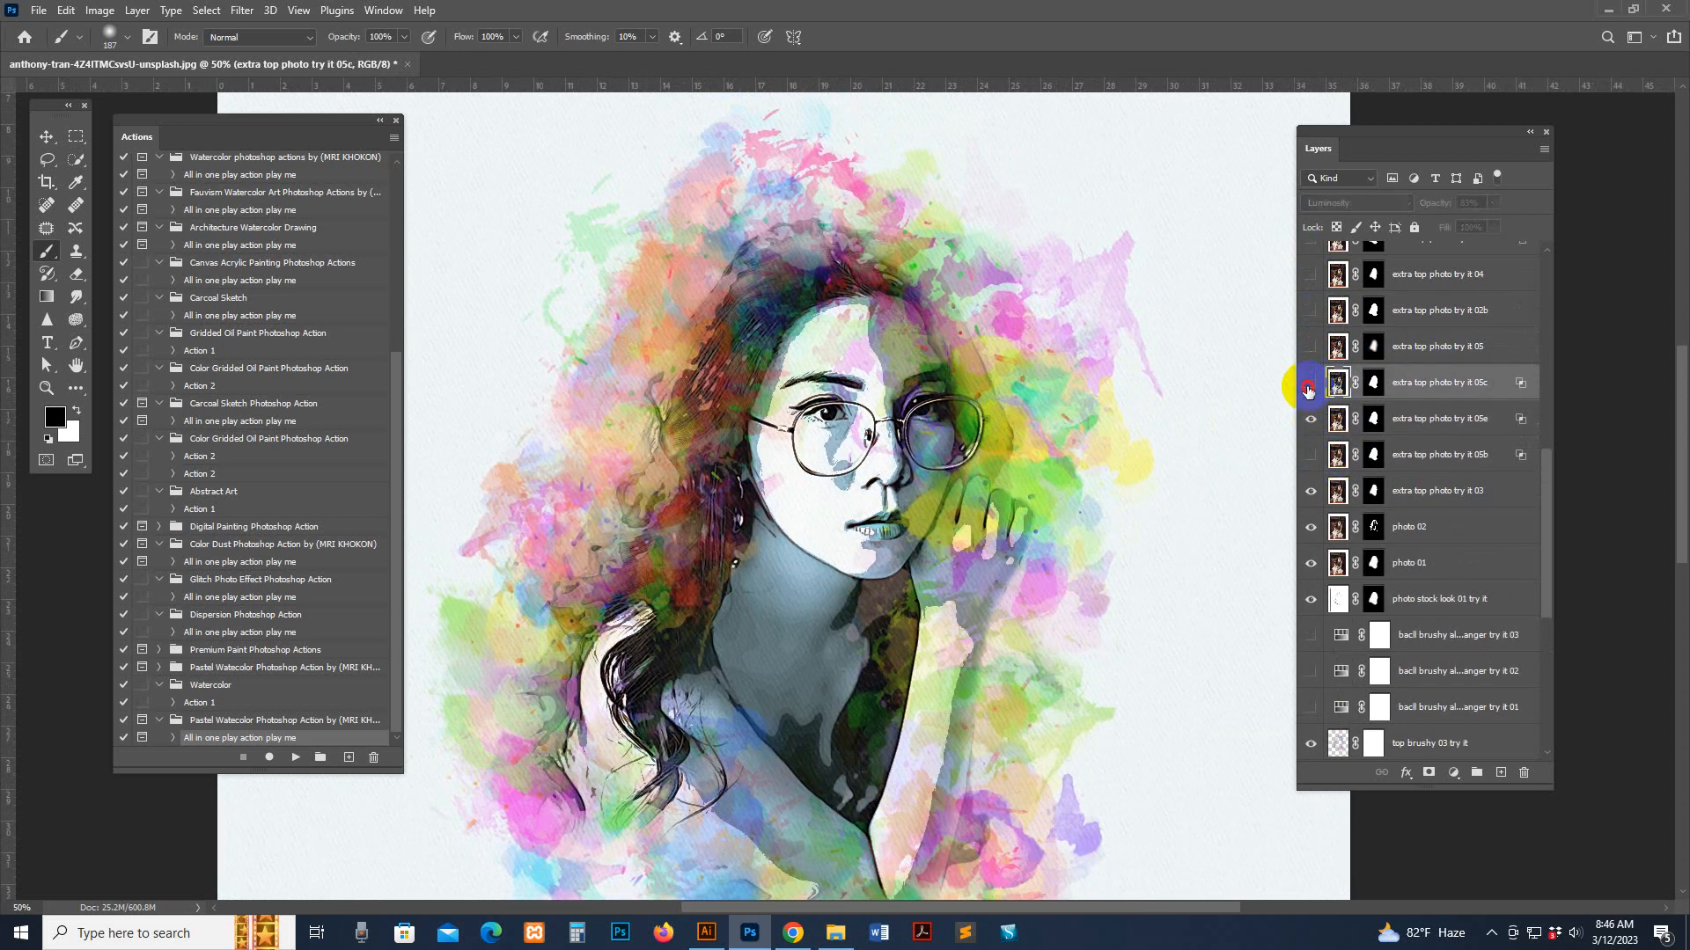
click(1311, 384)
click(1325, 419)
click(1310, 419)
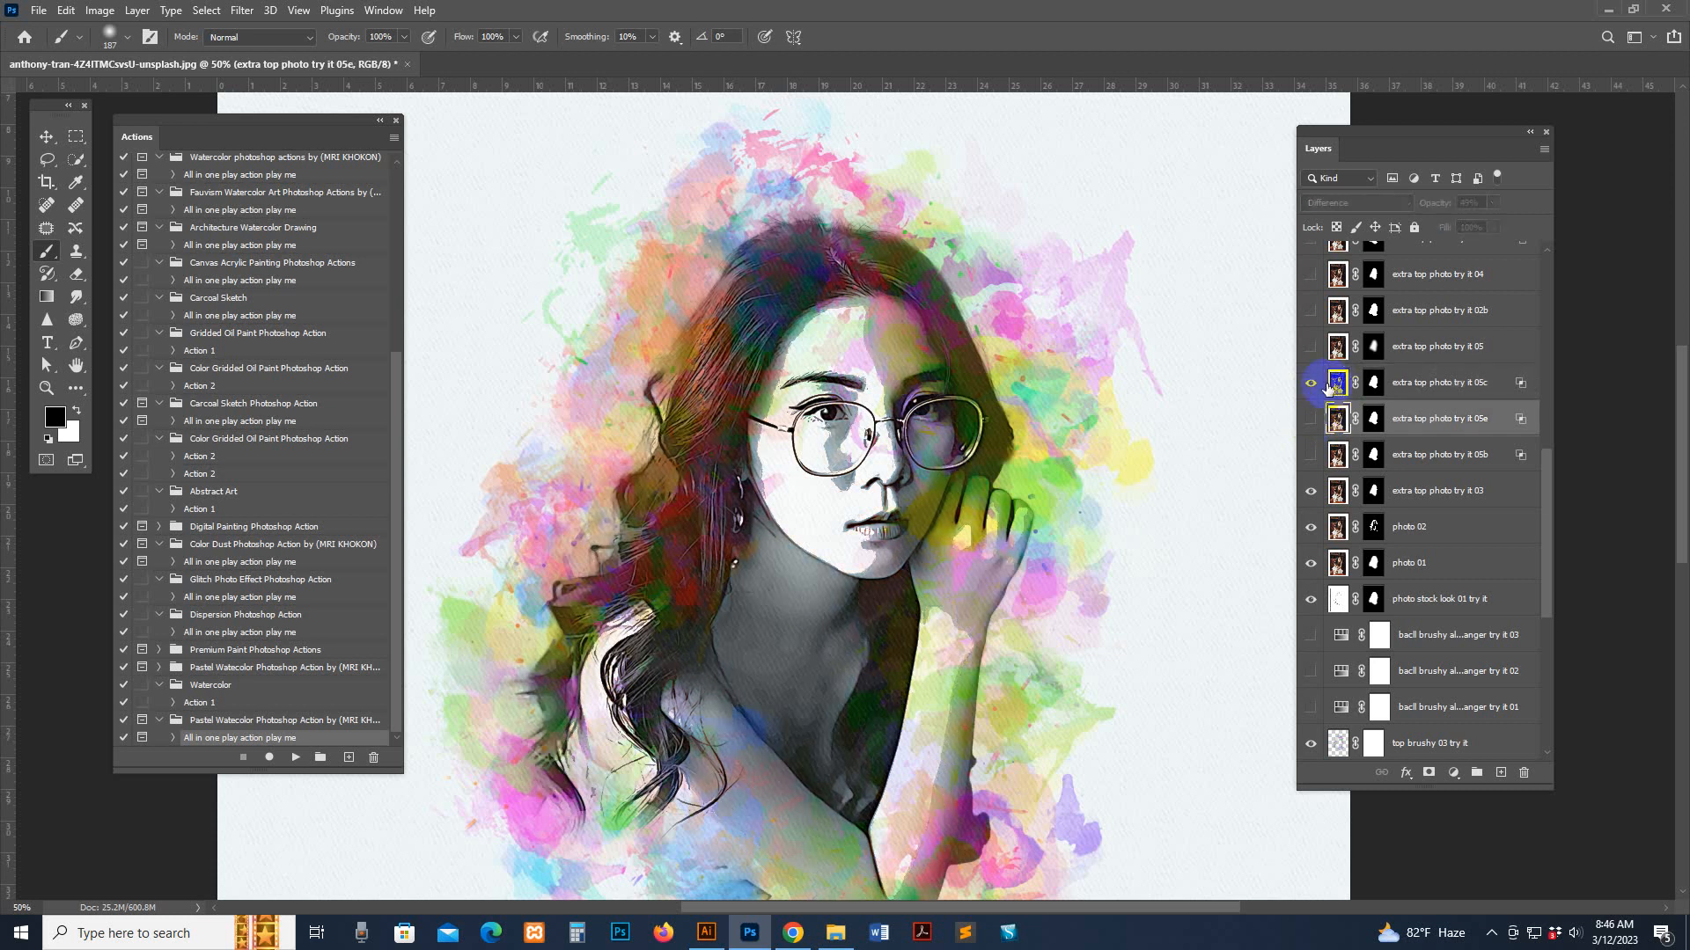
click(1334, 384)
click(1311, 384)
click(1309, 382)
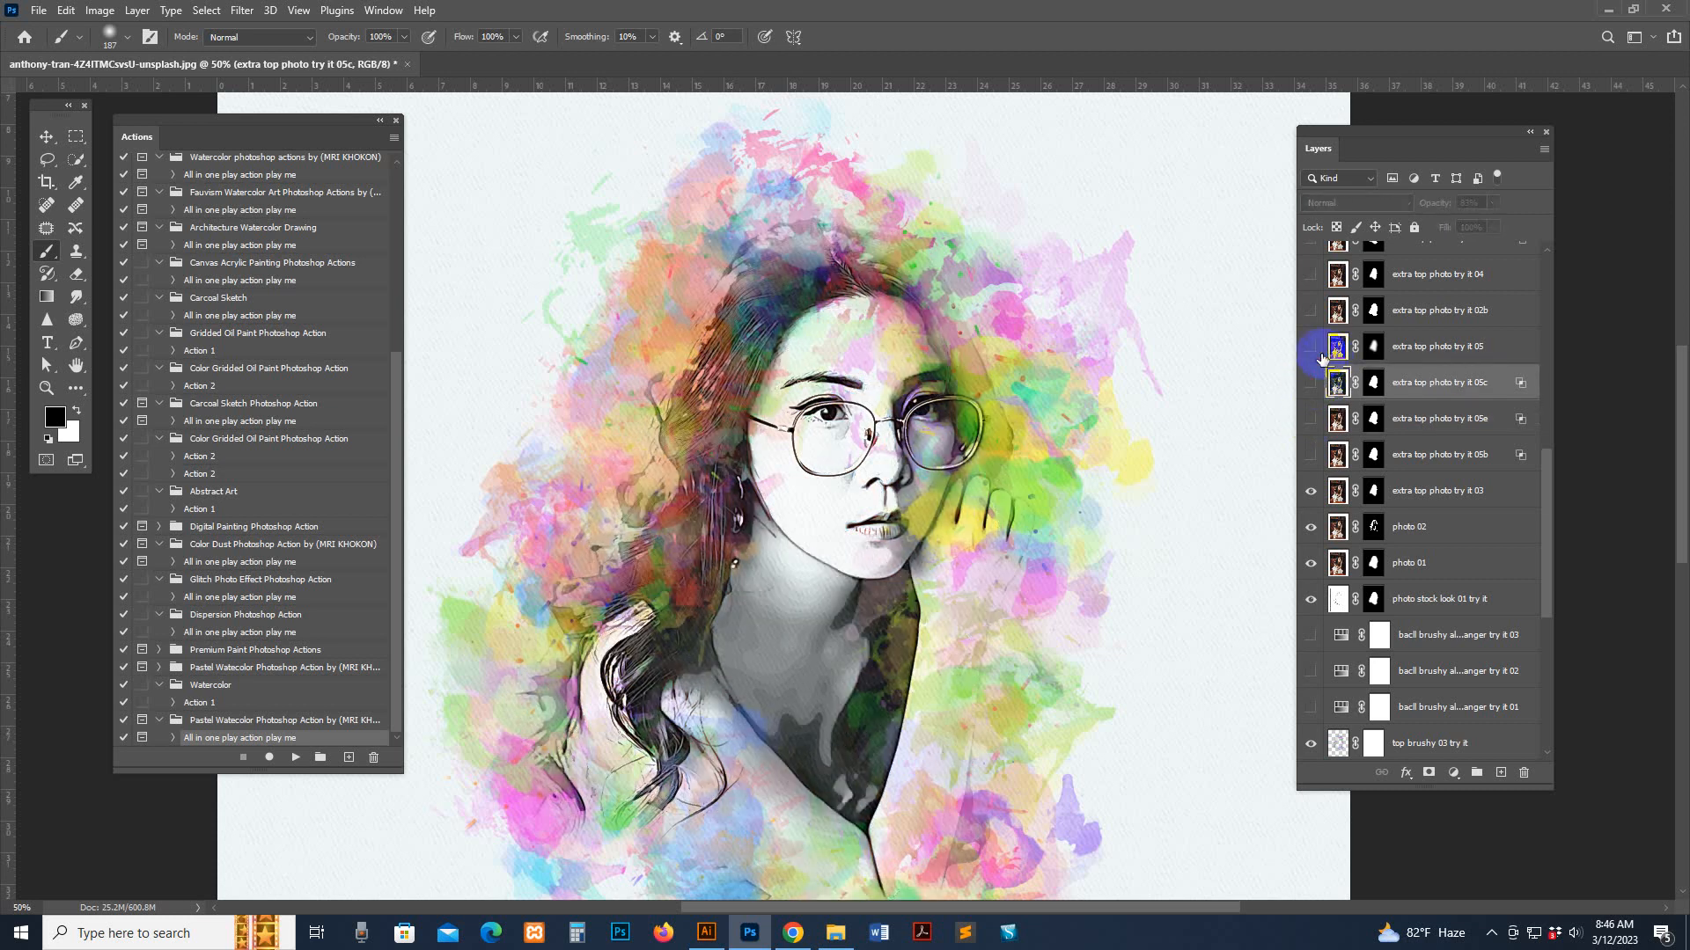
- Preview the "extra top photo try it 05", "02b" and "04" layers by toggling their visibility, leaving them all hidden
click(1325, 347)
click(1311, 347)
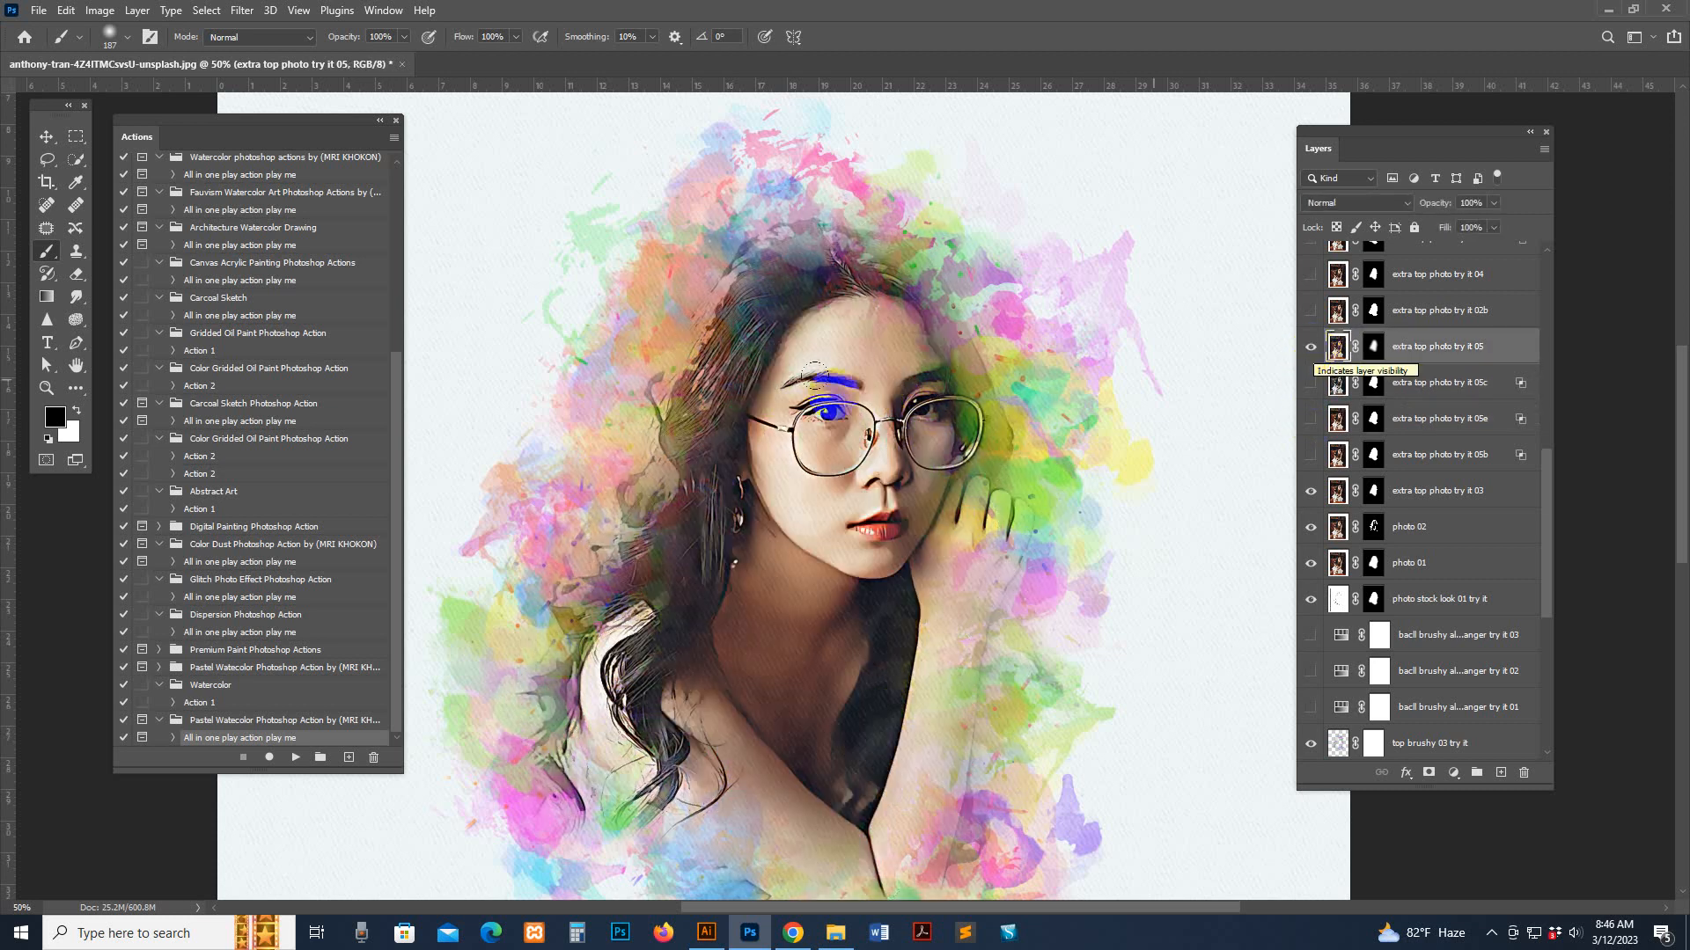
click(1310, 347)
click(1333, 319)
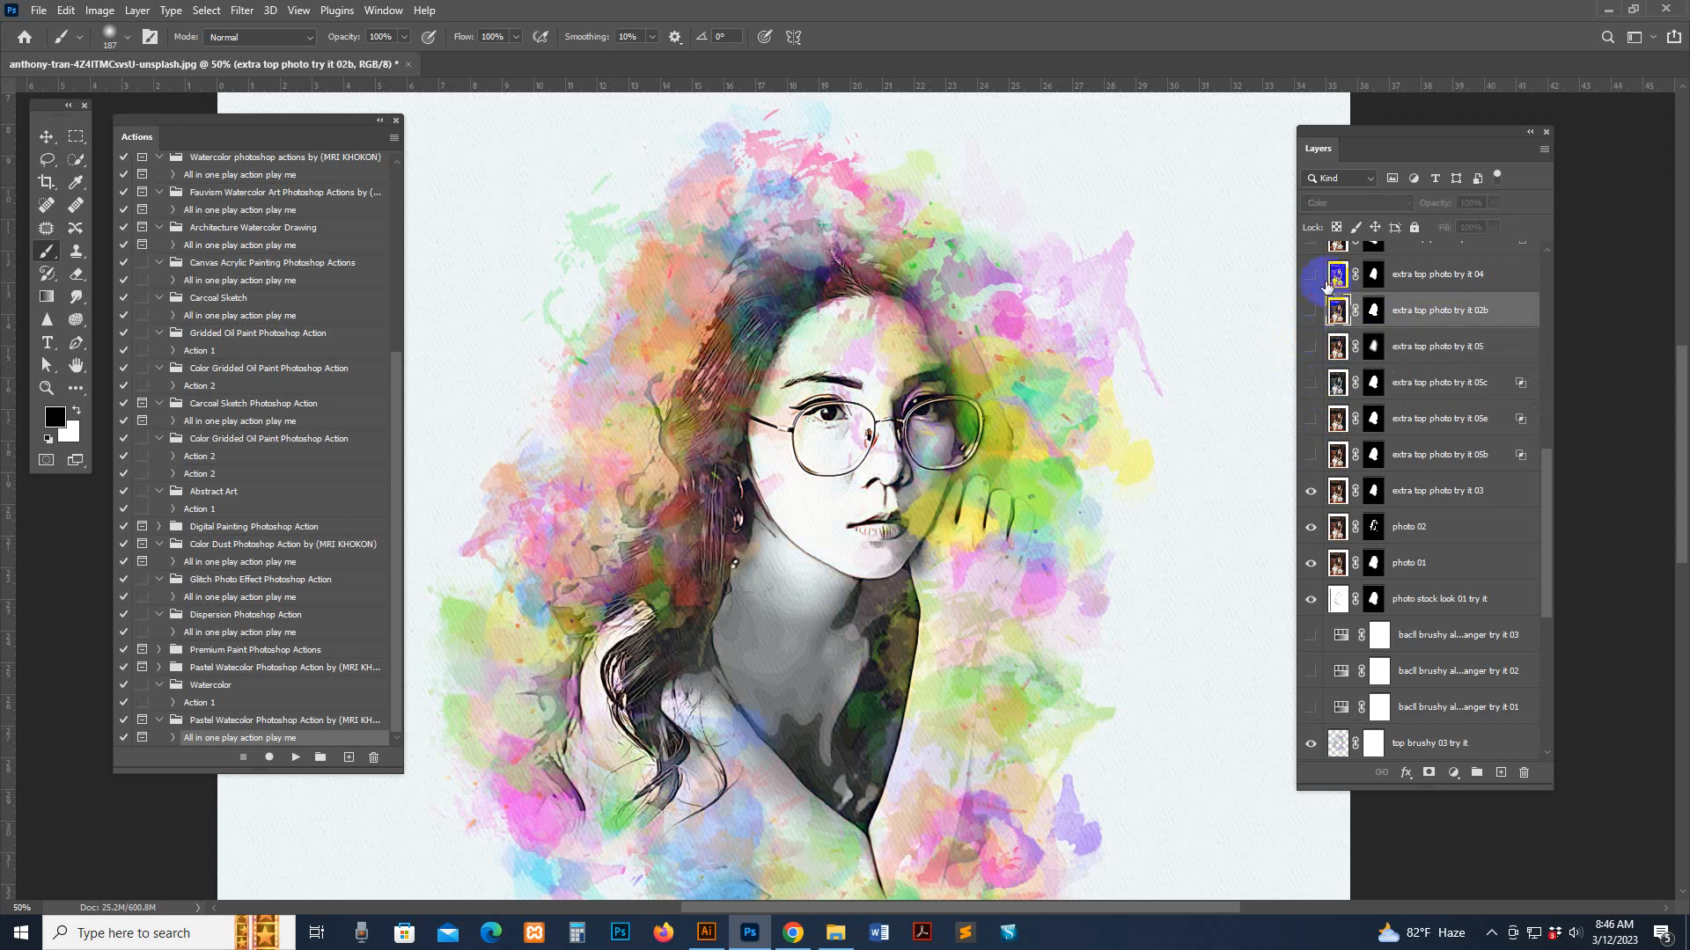
click(1322, 273)
click(1309, 275)
click(1309, 275)
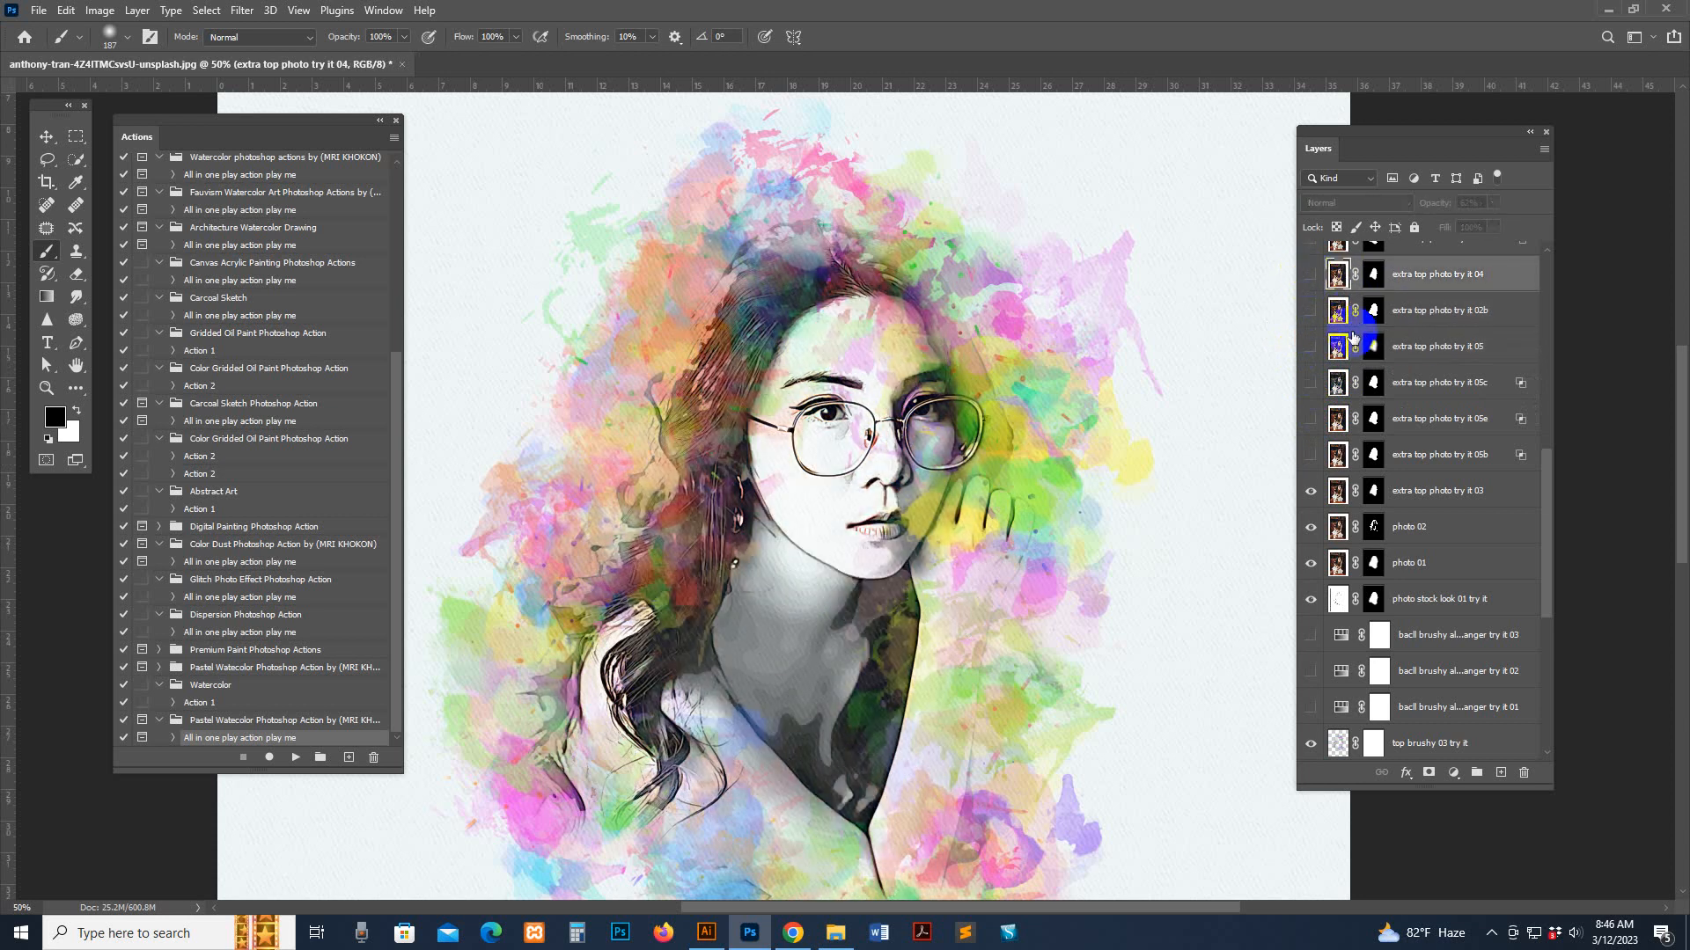
- Preview the "extra top photo try it 06" layer by toggling its visibility, leaving it hidden
scroll(1320, 338, up, 2)
click(1325, 347)
click(1310, 347)
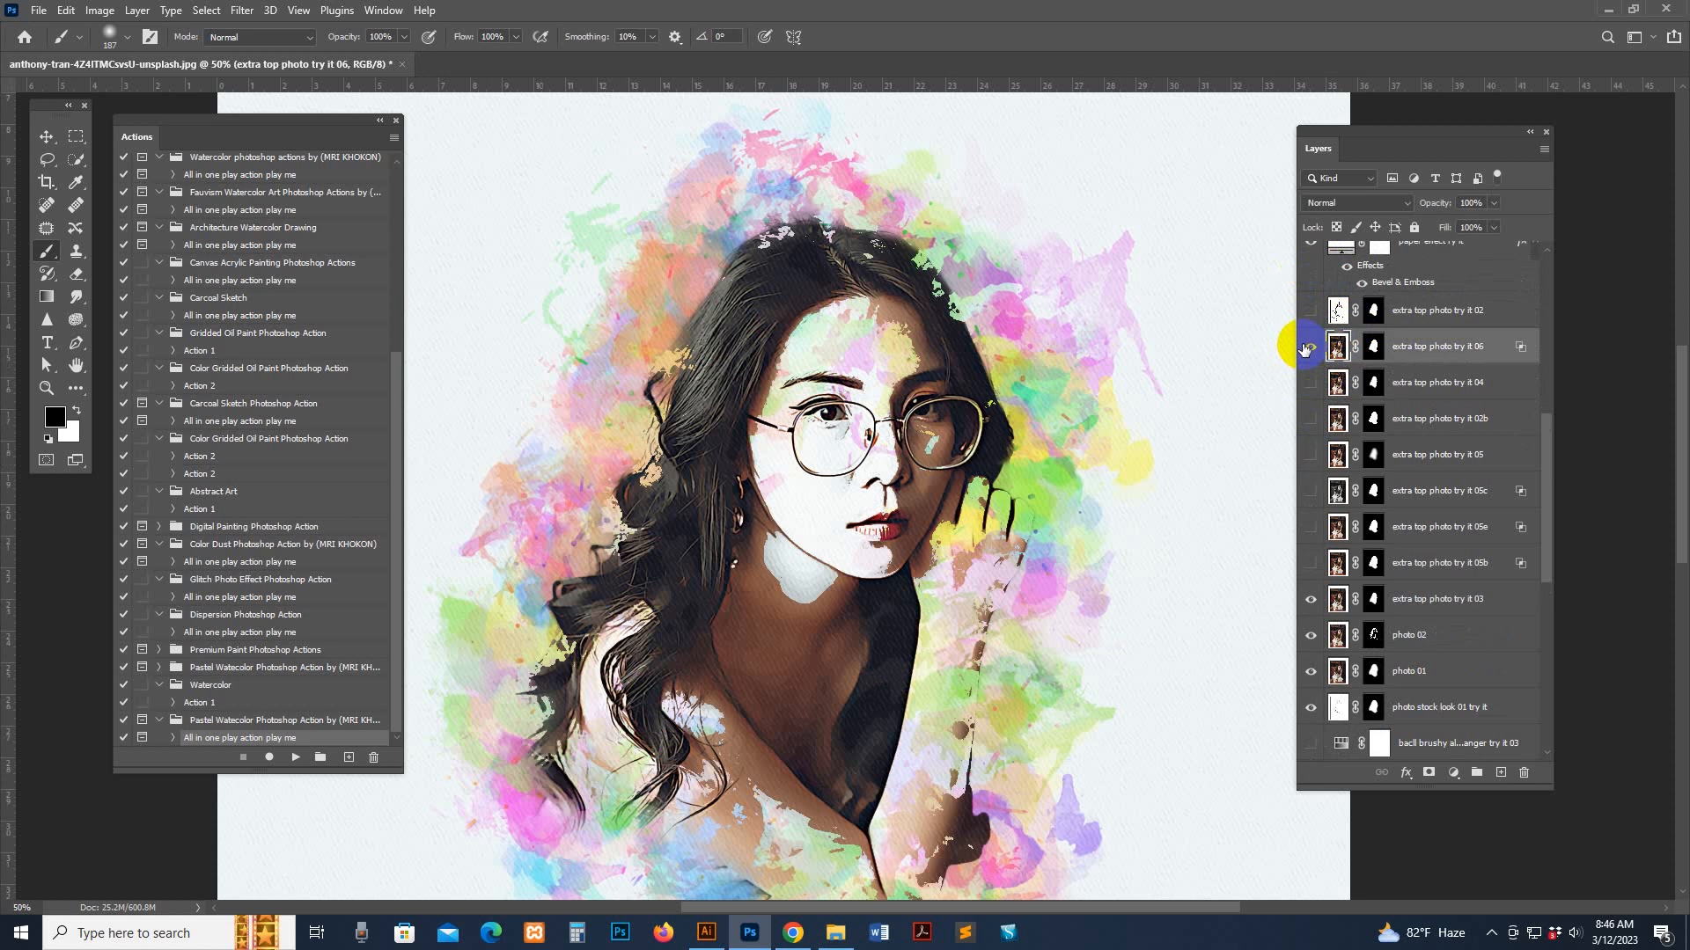
drag(1309, 349, 1325, 513)
- Show the "extra top photo try it 05b" layer and paint black on its mask over the face and the side of the hair
click(1337, 565)
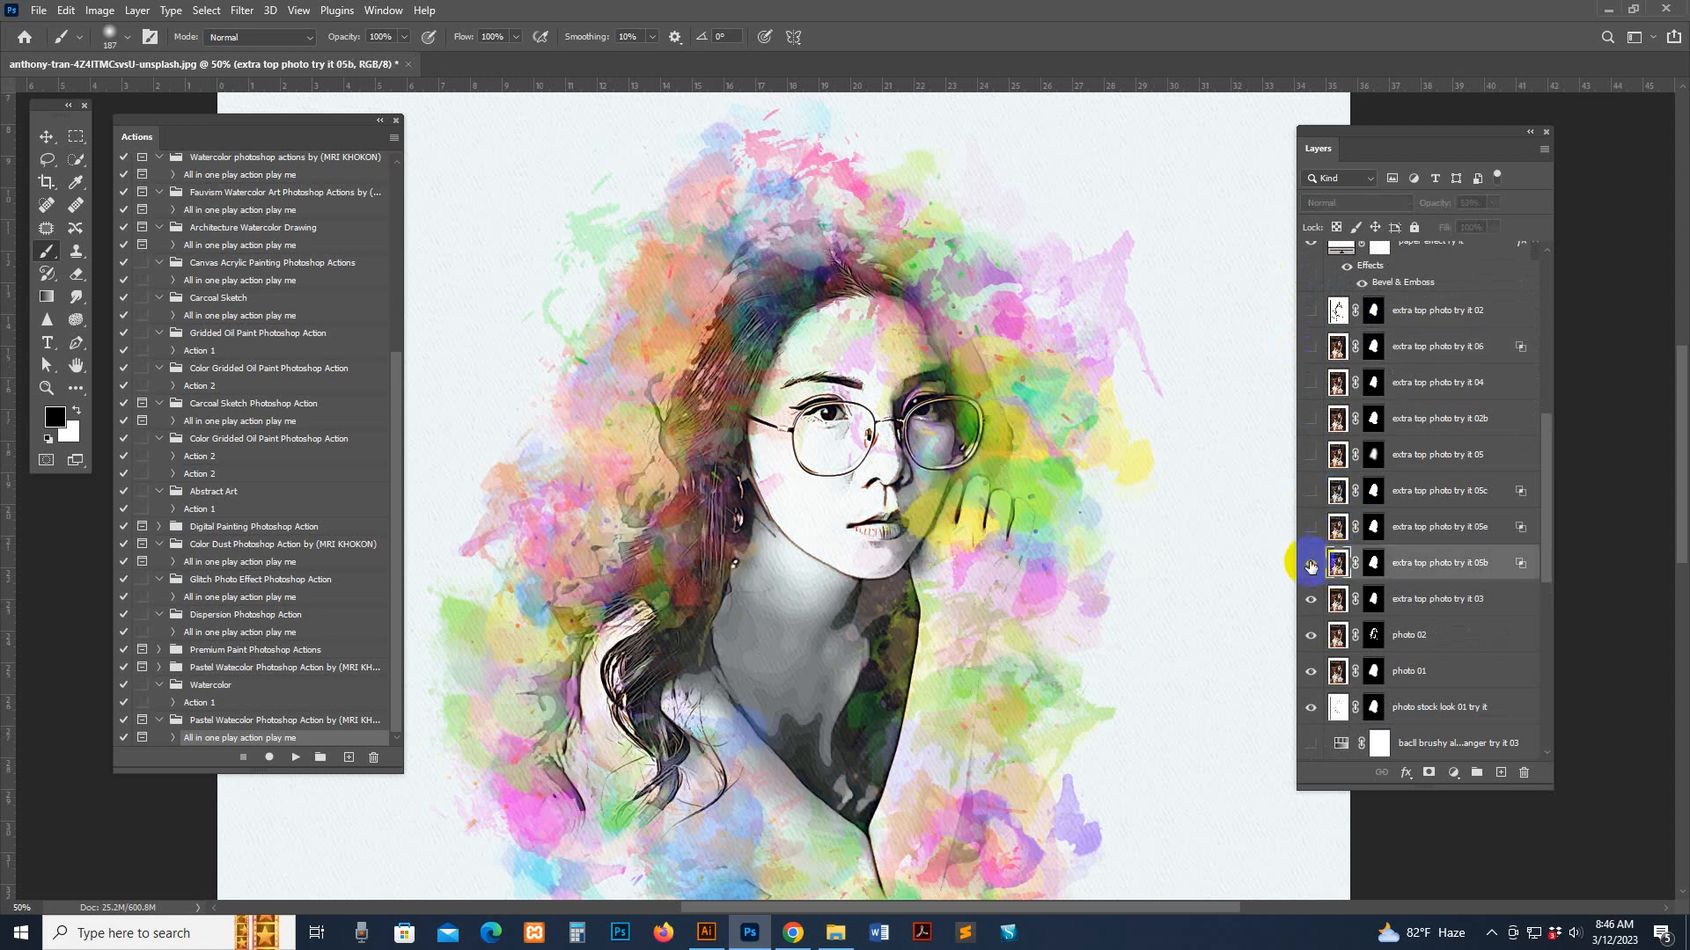
click(1310, 564)
click(1381, 565)
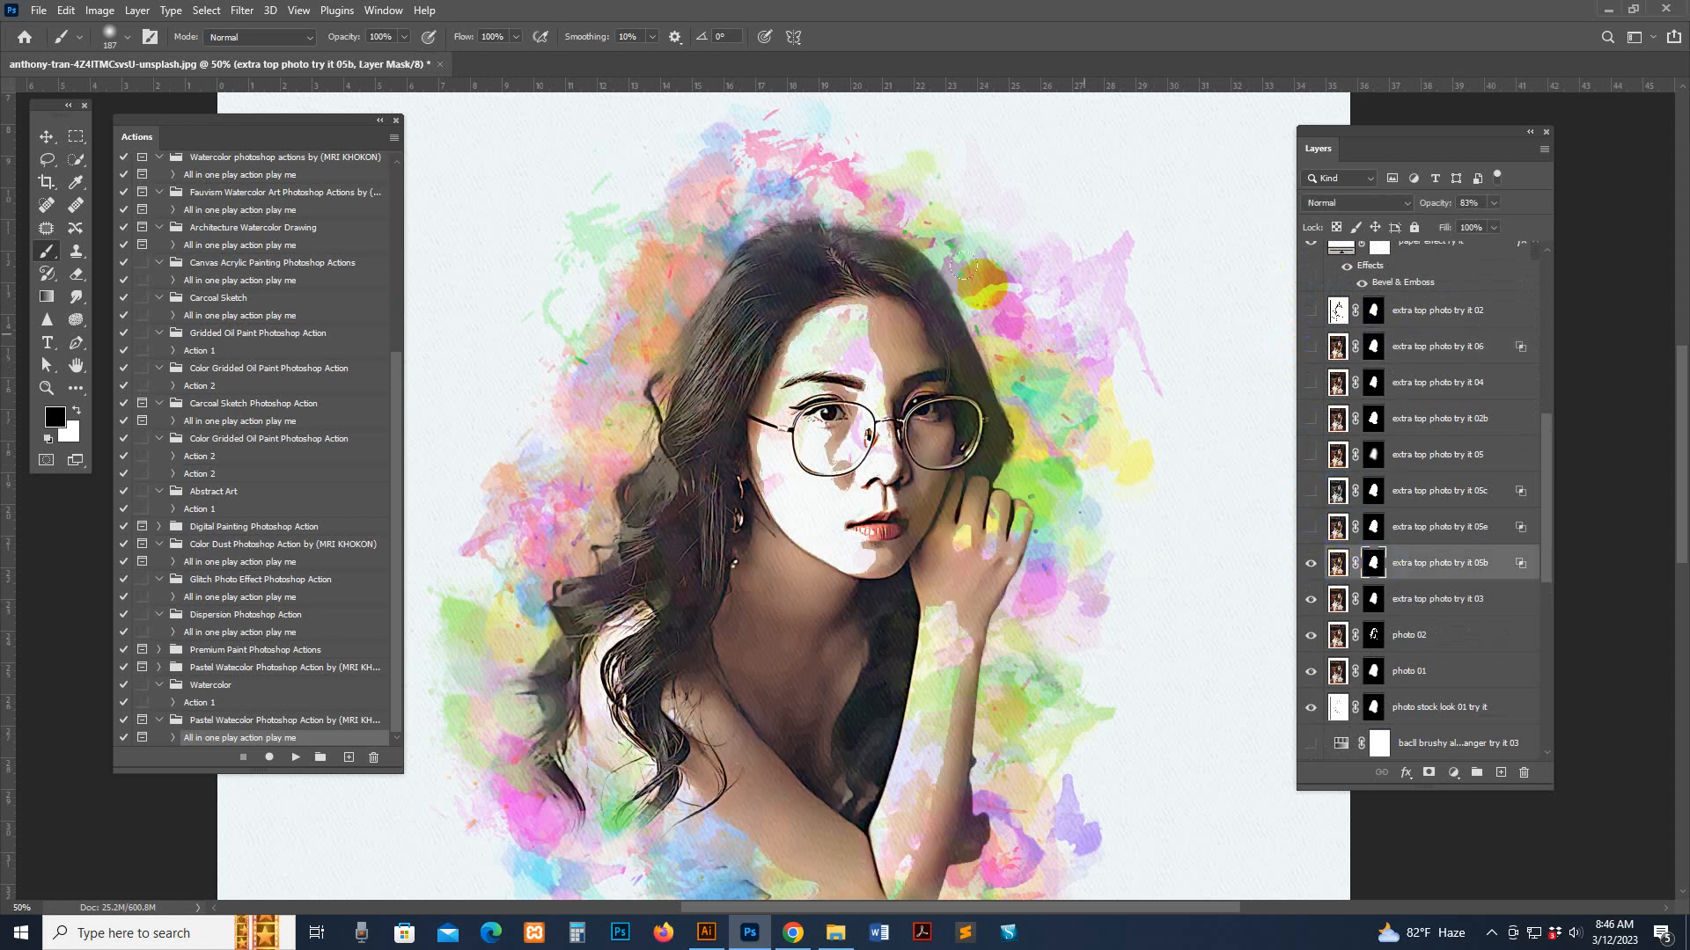
mouse_move(880, 466)
mouse_down()
mouse_move(845, 526)
mouse_move(763, 361)
mouse_up()
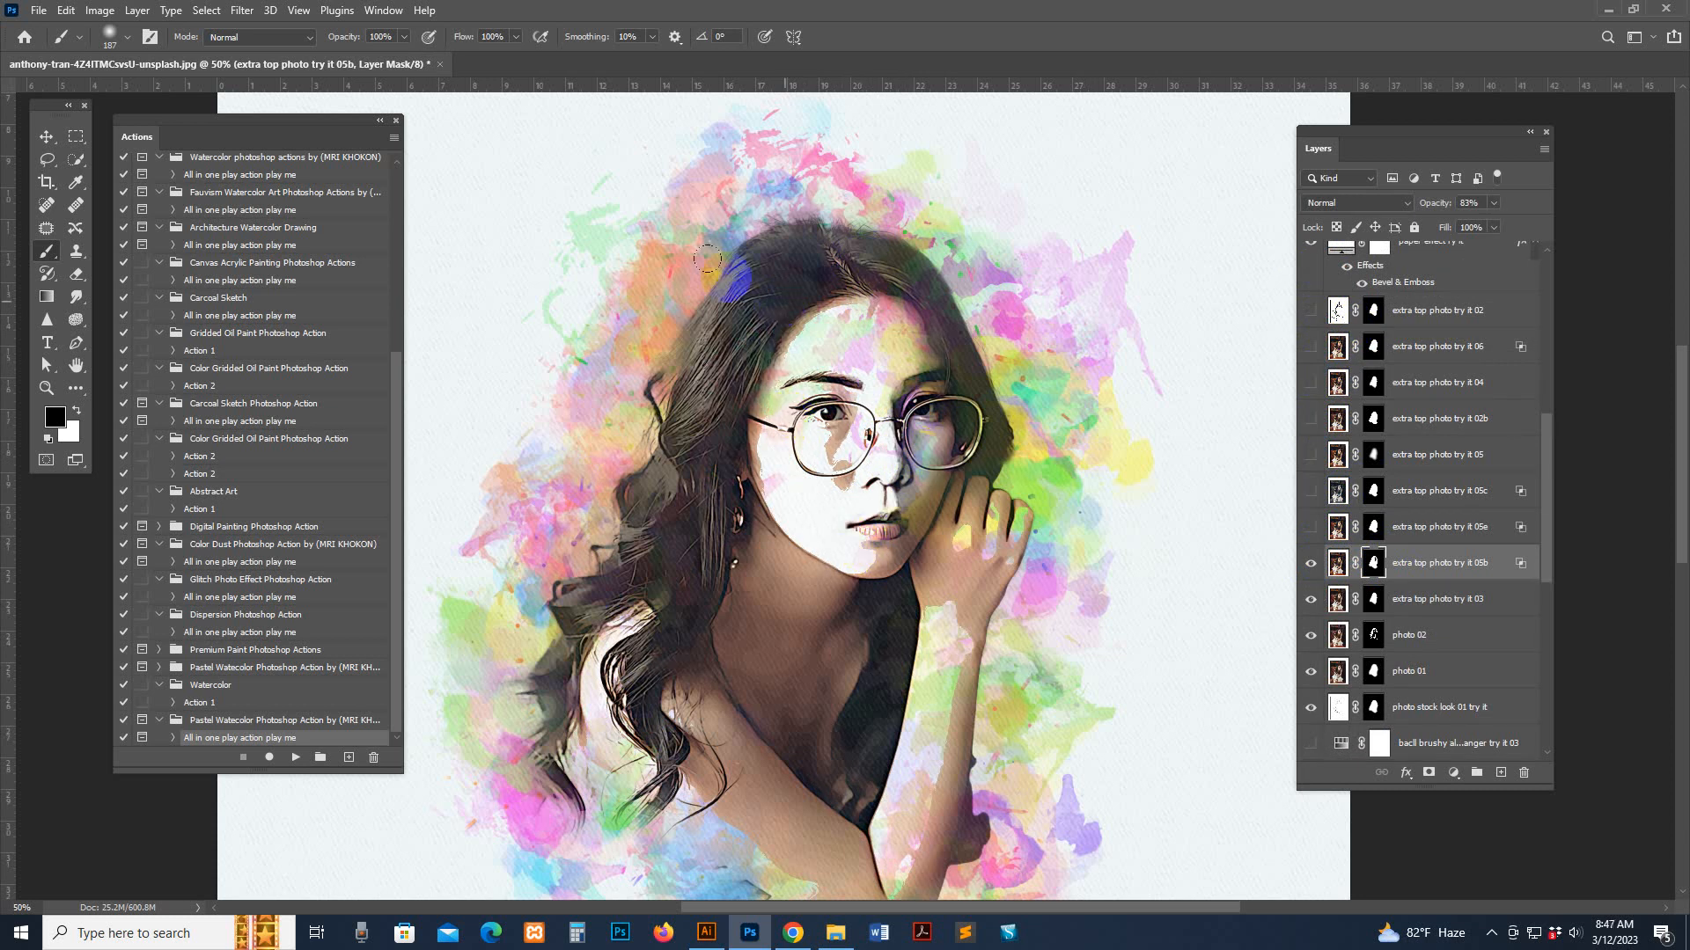
mouse_move(657, 460)
mouse_down()
mouse_move(637, 419)
mouse_move(655, 424)
mouse_move(573, 435)
mouse_move(514, 562)
mouse_move(570, 606)
mouse_move(606, 549)
mouse_up()
- Enlarge the brush to 250 and mask out the "05b" photo over the lower hair, shoulder, forearm and hand
key(bracketright)
key(bracketright)
key(bracketright)
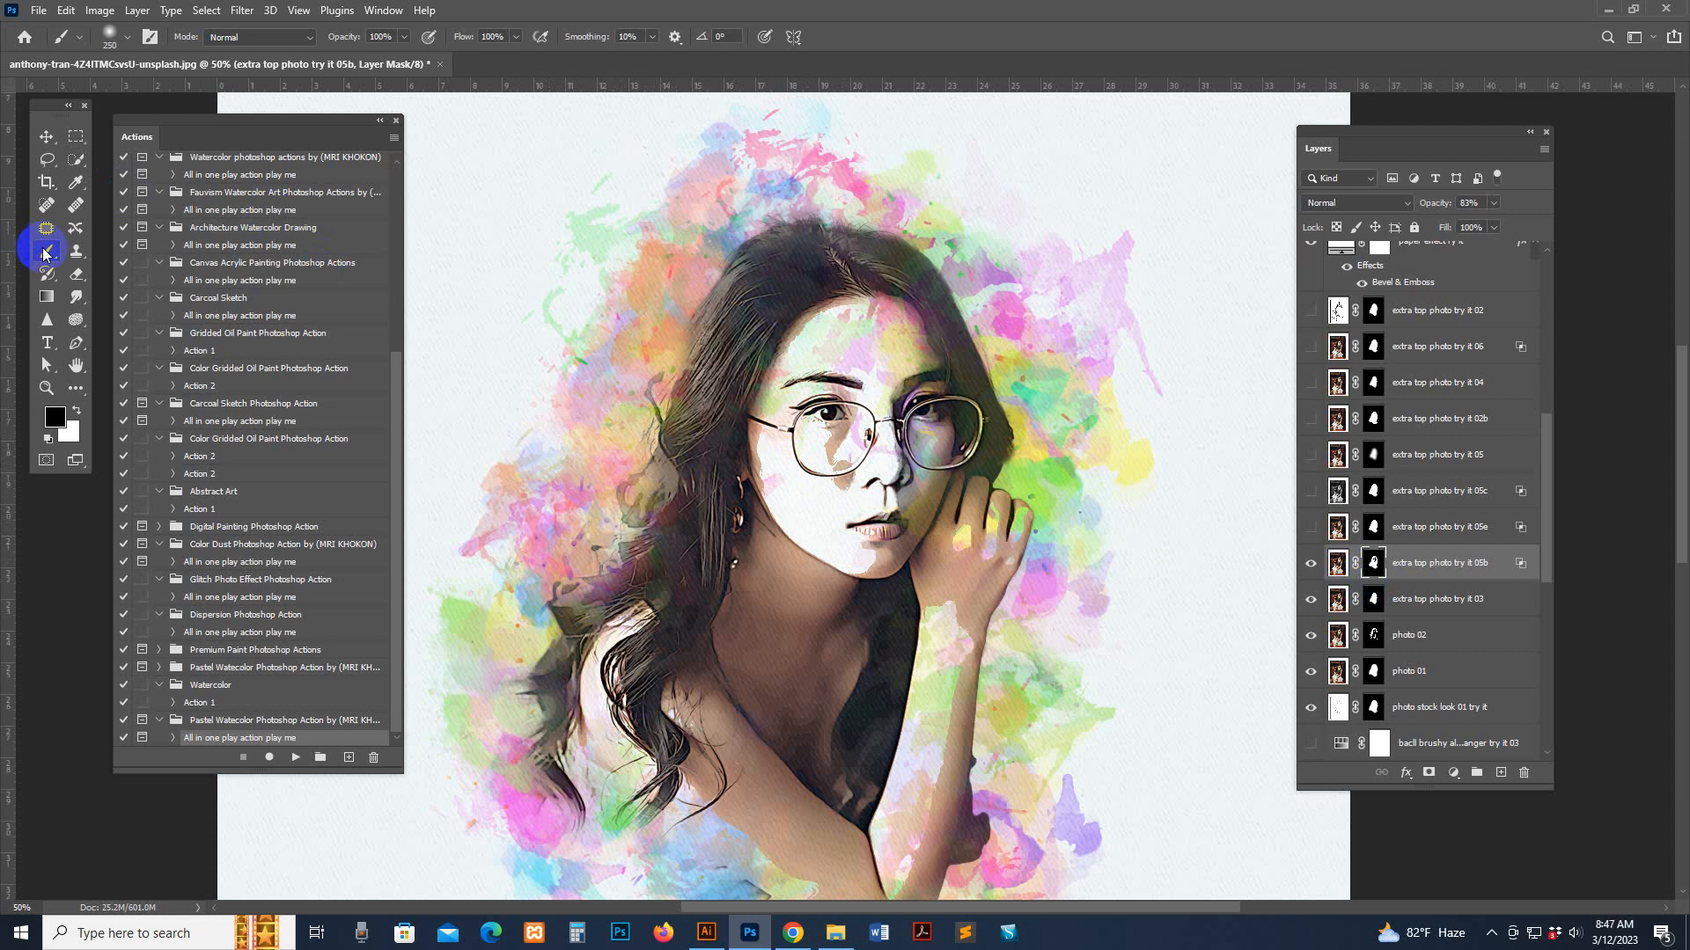
mouse_move(639, 557)
mouse_down()
mouse_move(568, 694)
mouse_move(648, 744)
mouse_move(665, 792)
mouse_up()
mouse_move(885, 719)
mouse_down()
mouse_move(889, 792)
mouse_move(1001, 679)
mouse_move(964, 818)
mouse_move(798, 880)
mouse_move(867, 880)
mouse_move(815, 738)
mouse_up()
click(768, 674)
drag(921, 564, 942, 691)
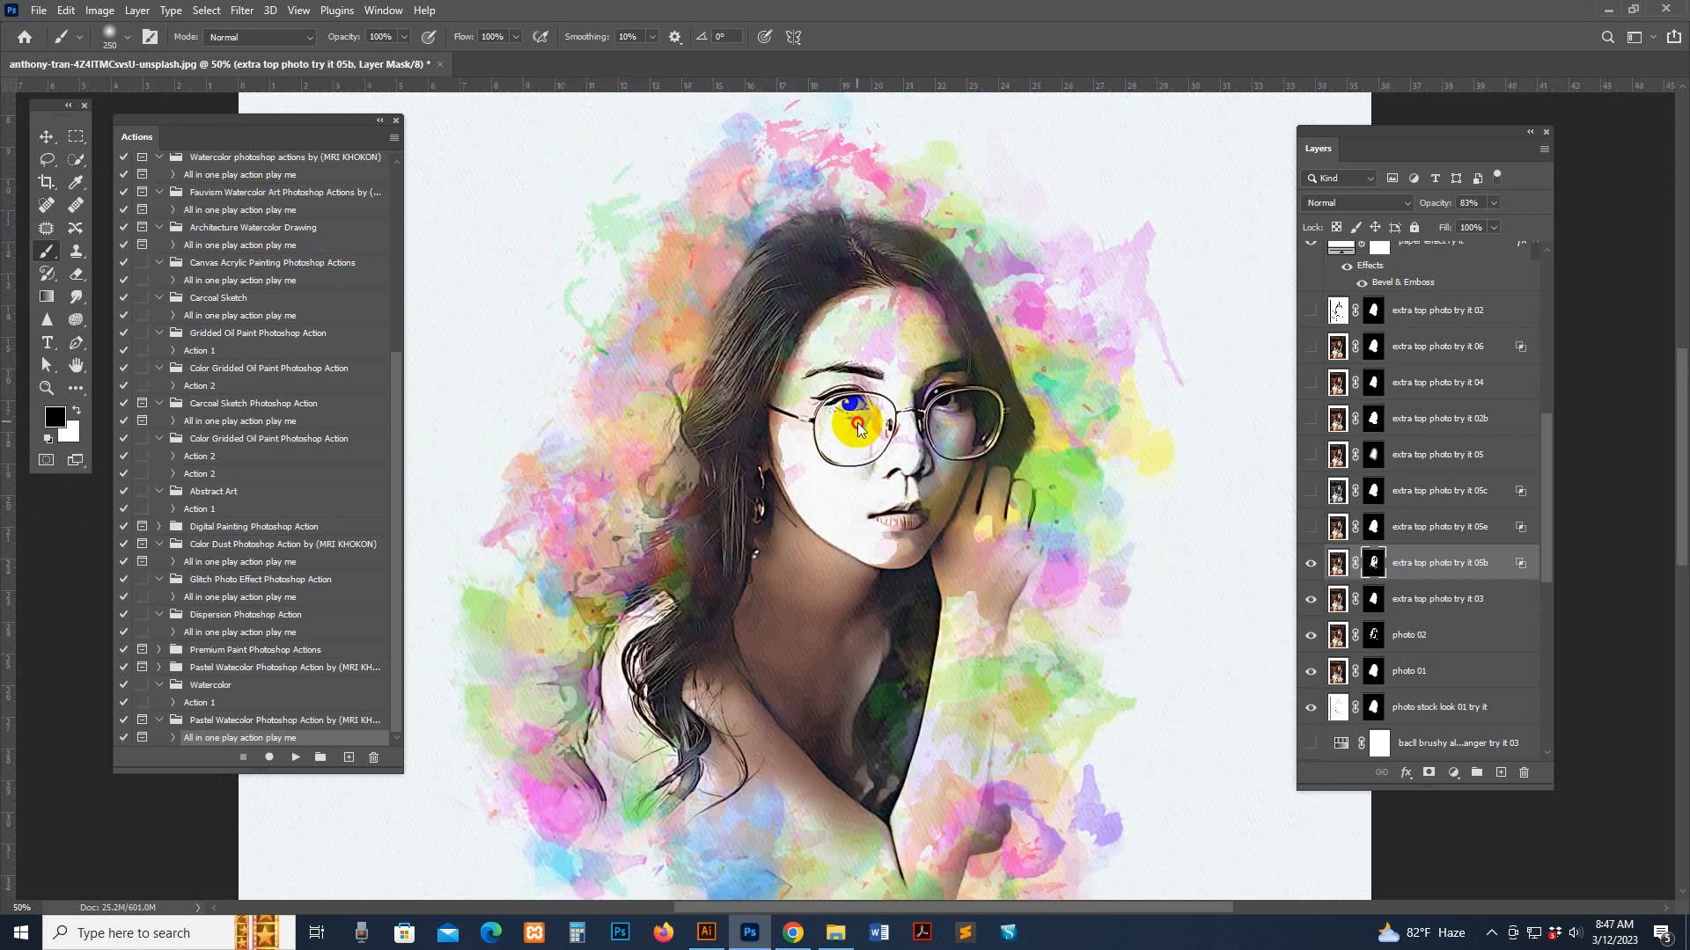
- Paint black on the "05b" layer mask over the top and sides of the hair, the shoulder and the chest
mouse_move(835, 179)
mouse_down()
mouse_move(930, 183)
mouse_move(1005, 268)
mouse_move(891, 199)
mouse_up()
mouse_move(676, 299)
mouse_down()
mouse_move(730, 335)
mouse_move(687, 466)
mouse_move(701, 607)
mouse_up()
drag(1045, 415, 1055, 418)
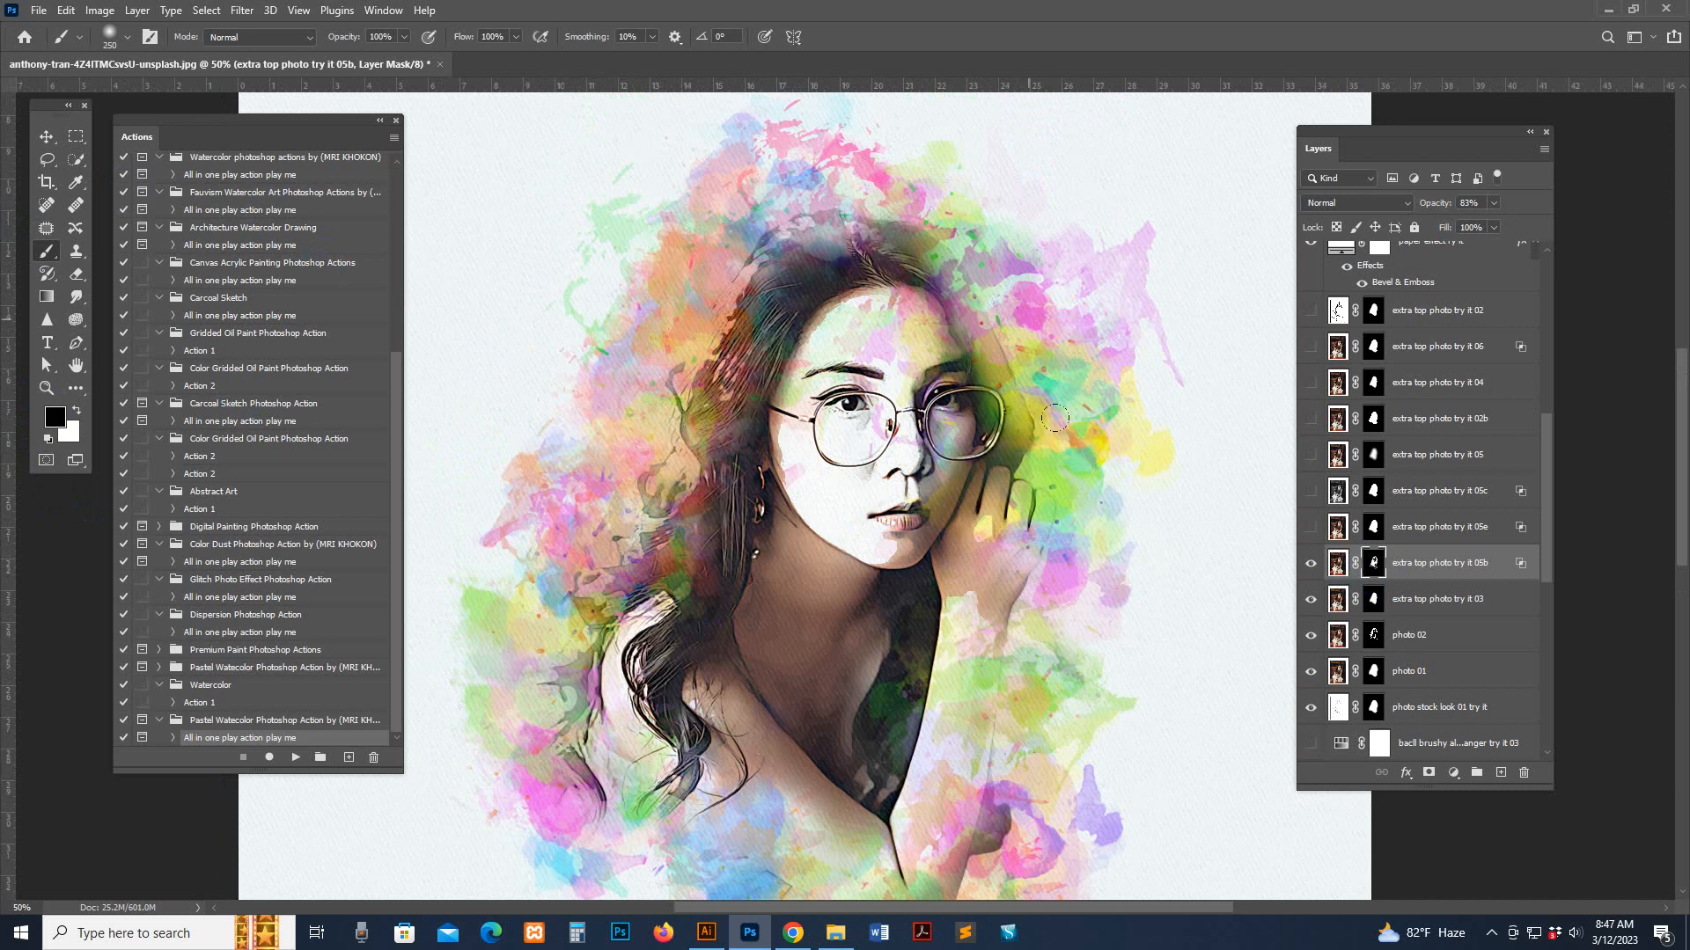
drag(931, 226, 977, 244)
mouse_move(677, 479)
mouse_down()
mouse_move(731, 479)
mouse_move(696, 591)
mouse_up()
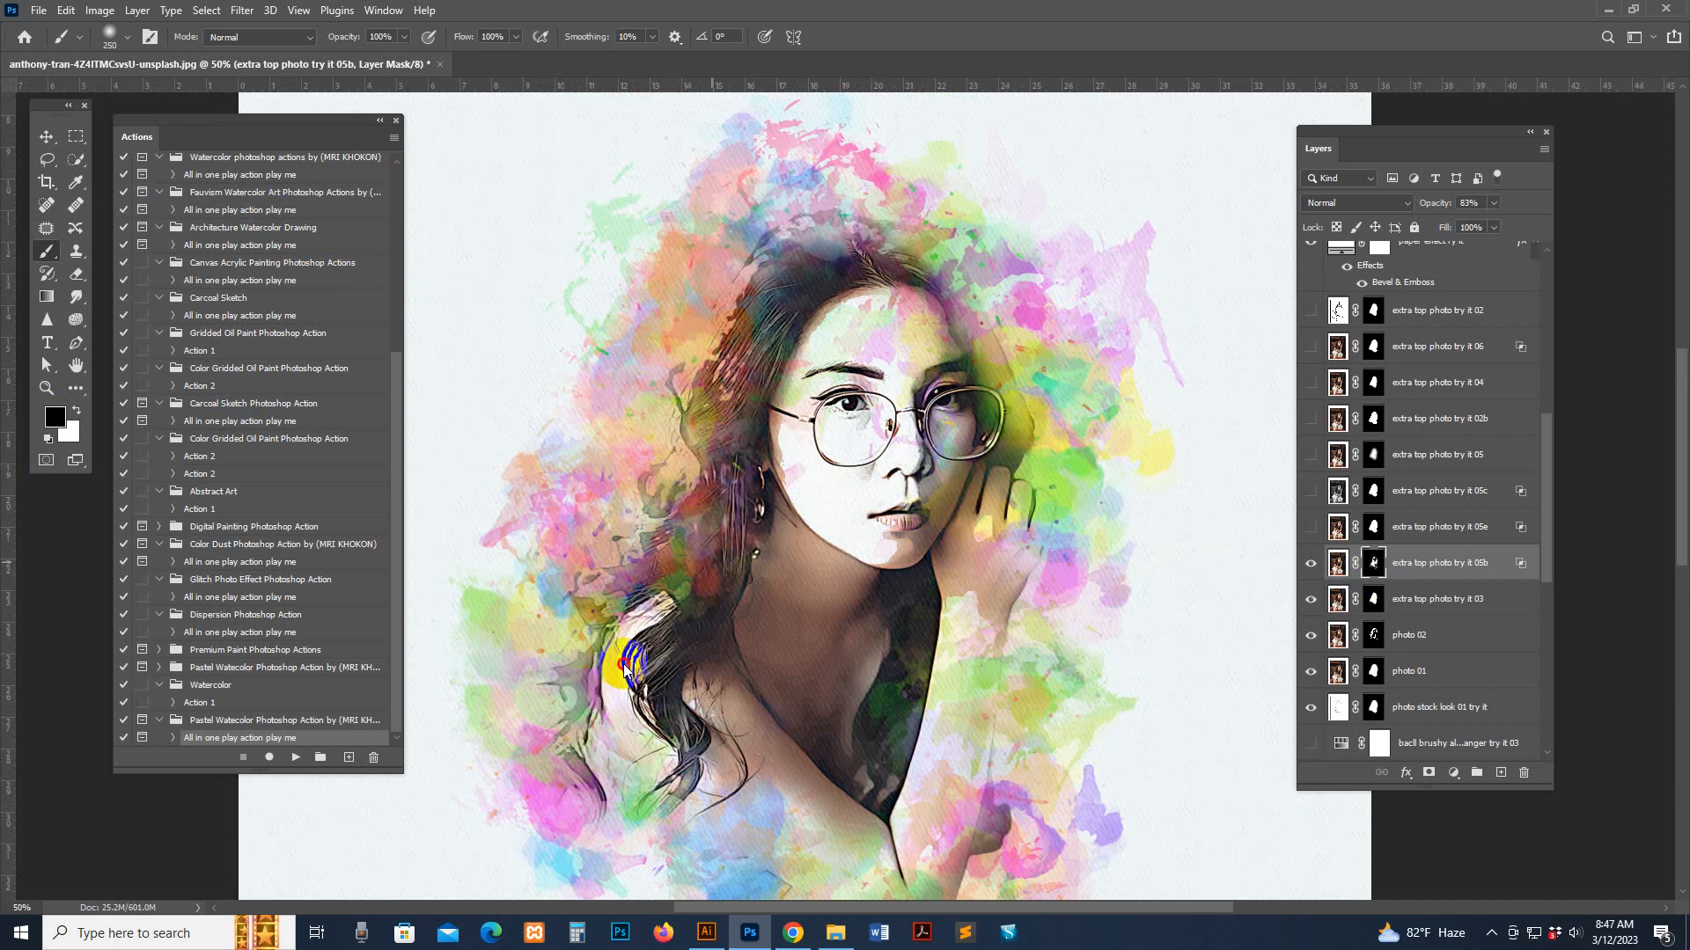
mouse_move(620, 677)
mouse_down()
mouse_move(767, 675)
mouse_move(809, 748)
mouse_move(756, 669)
mouse_move(783, 871)
mouse_move(892, 617)
mouse_up()
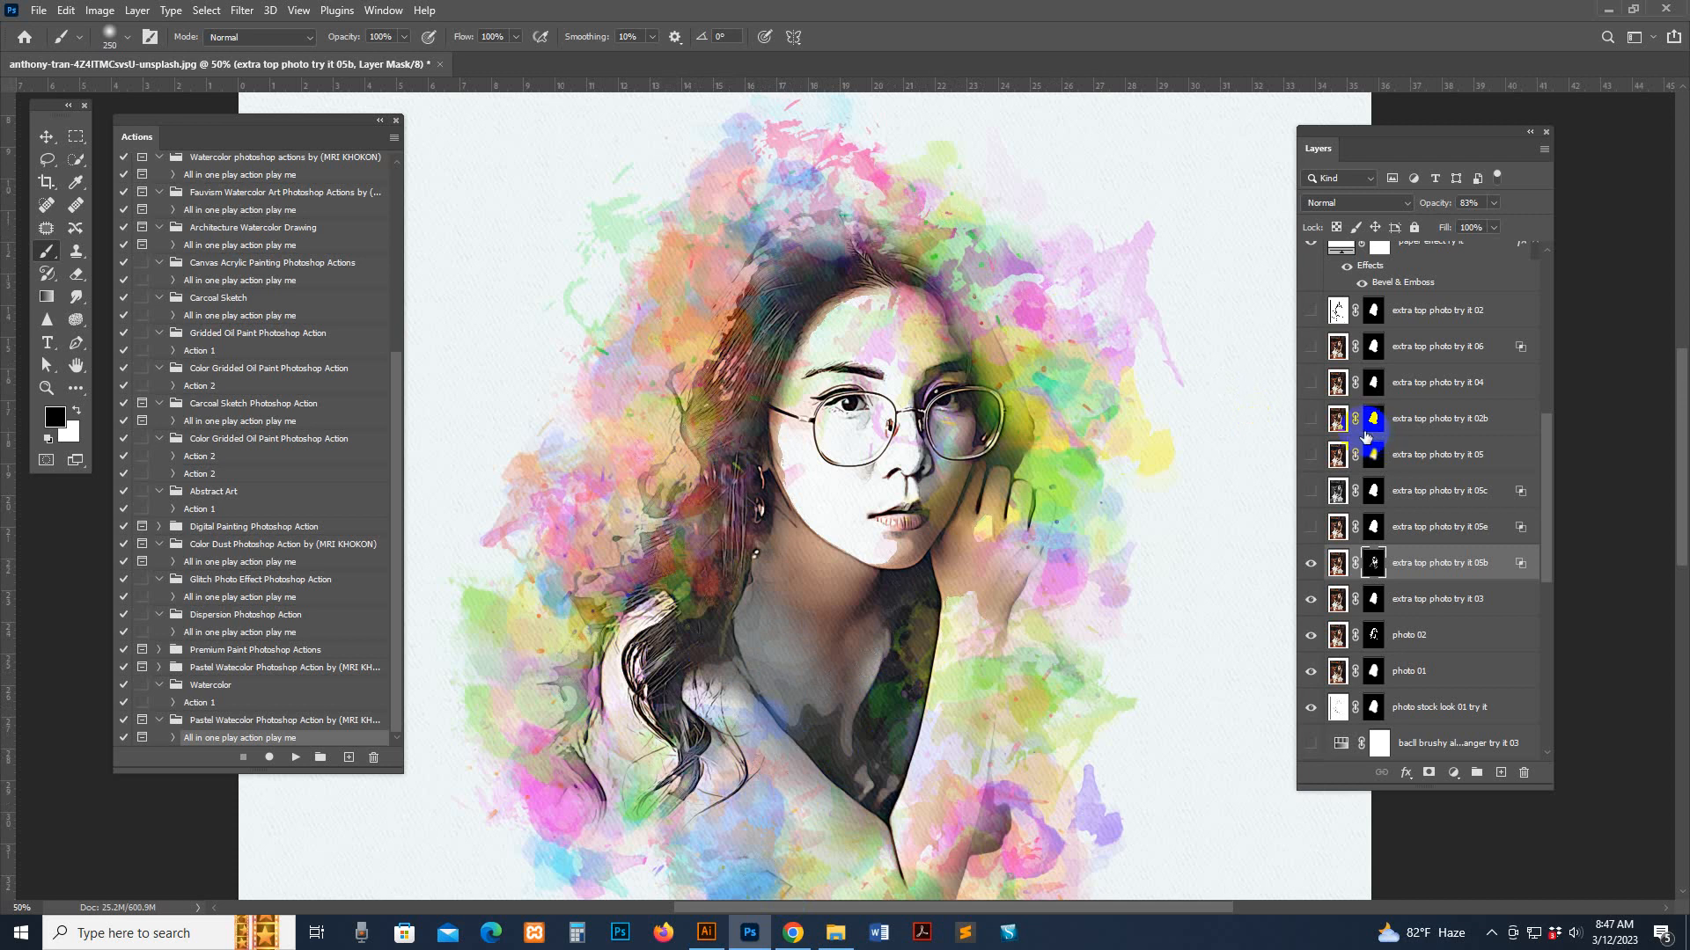
- Preview the "extra color add 01", "color 03" and "color changer 04" layers by toggling their visibility, leaving them hidden
scroll(1367, 464, up, 4)
click(1448, 457)
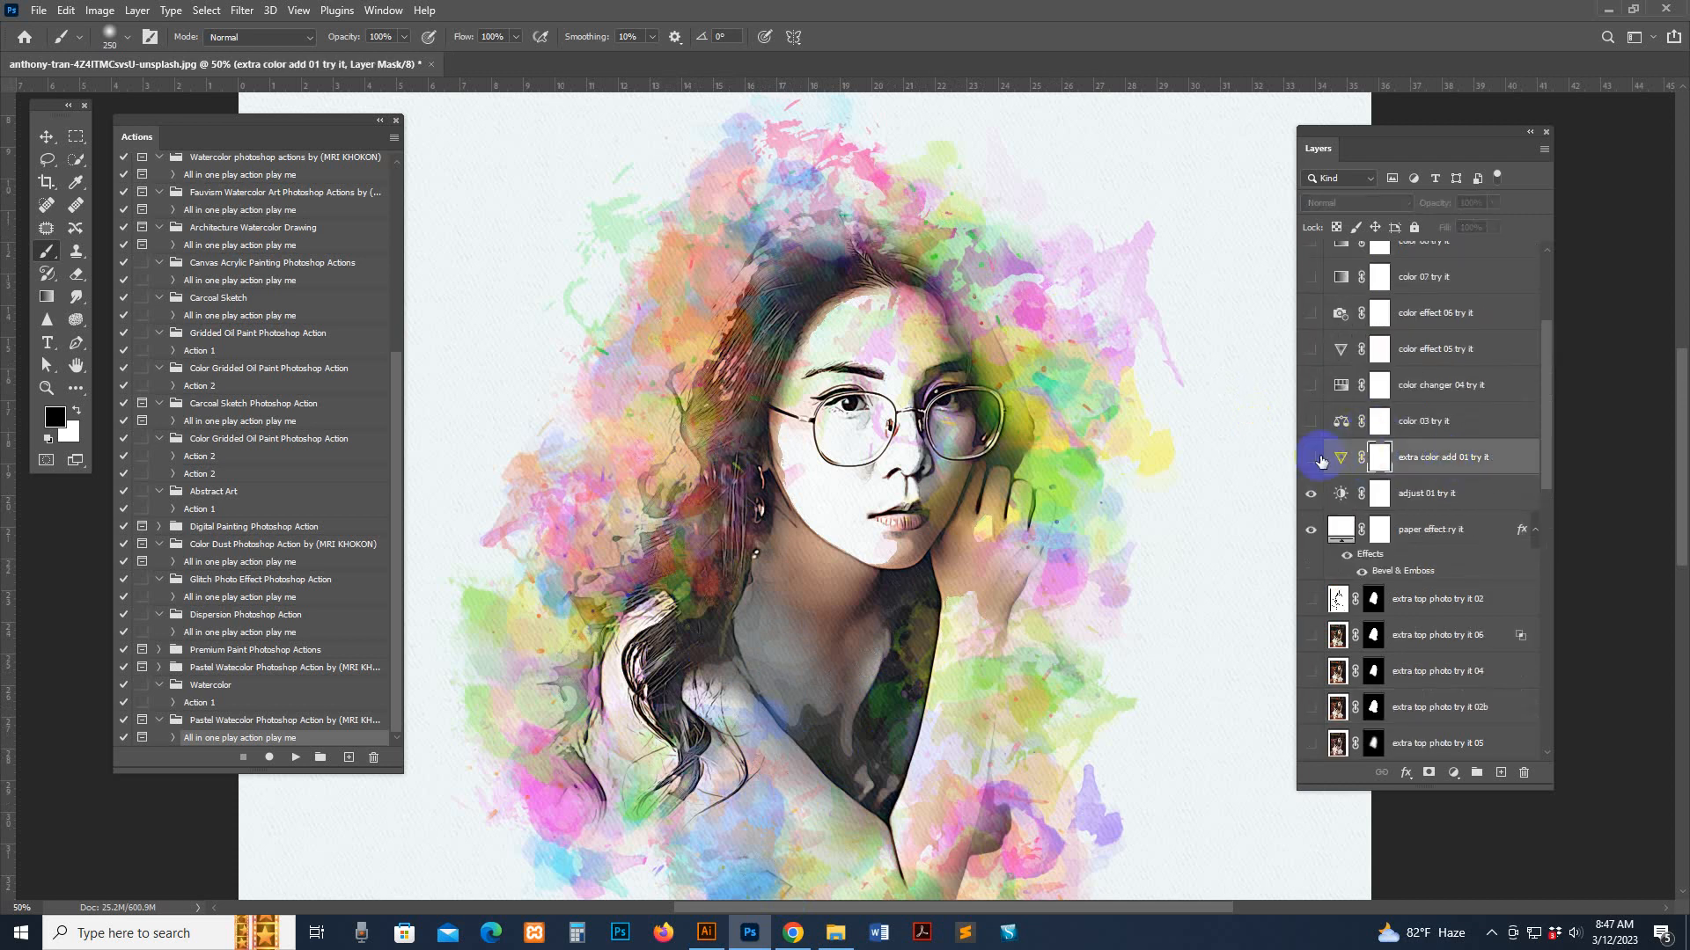
click(1311, 458)
click(1311, 457)
click(1309, 422)
click(1309, 387)
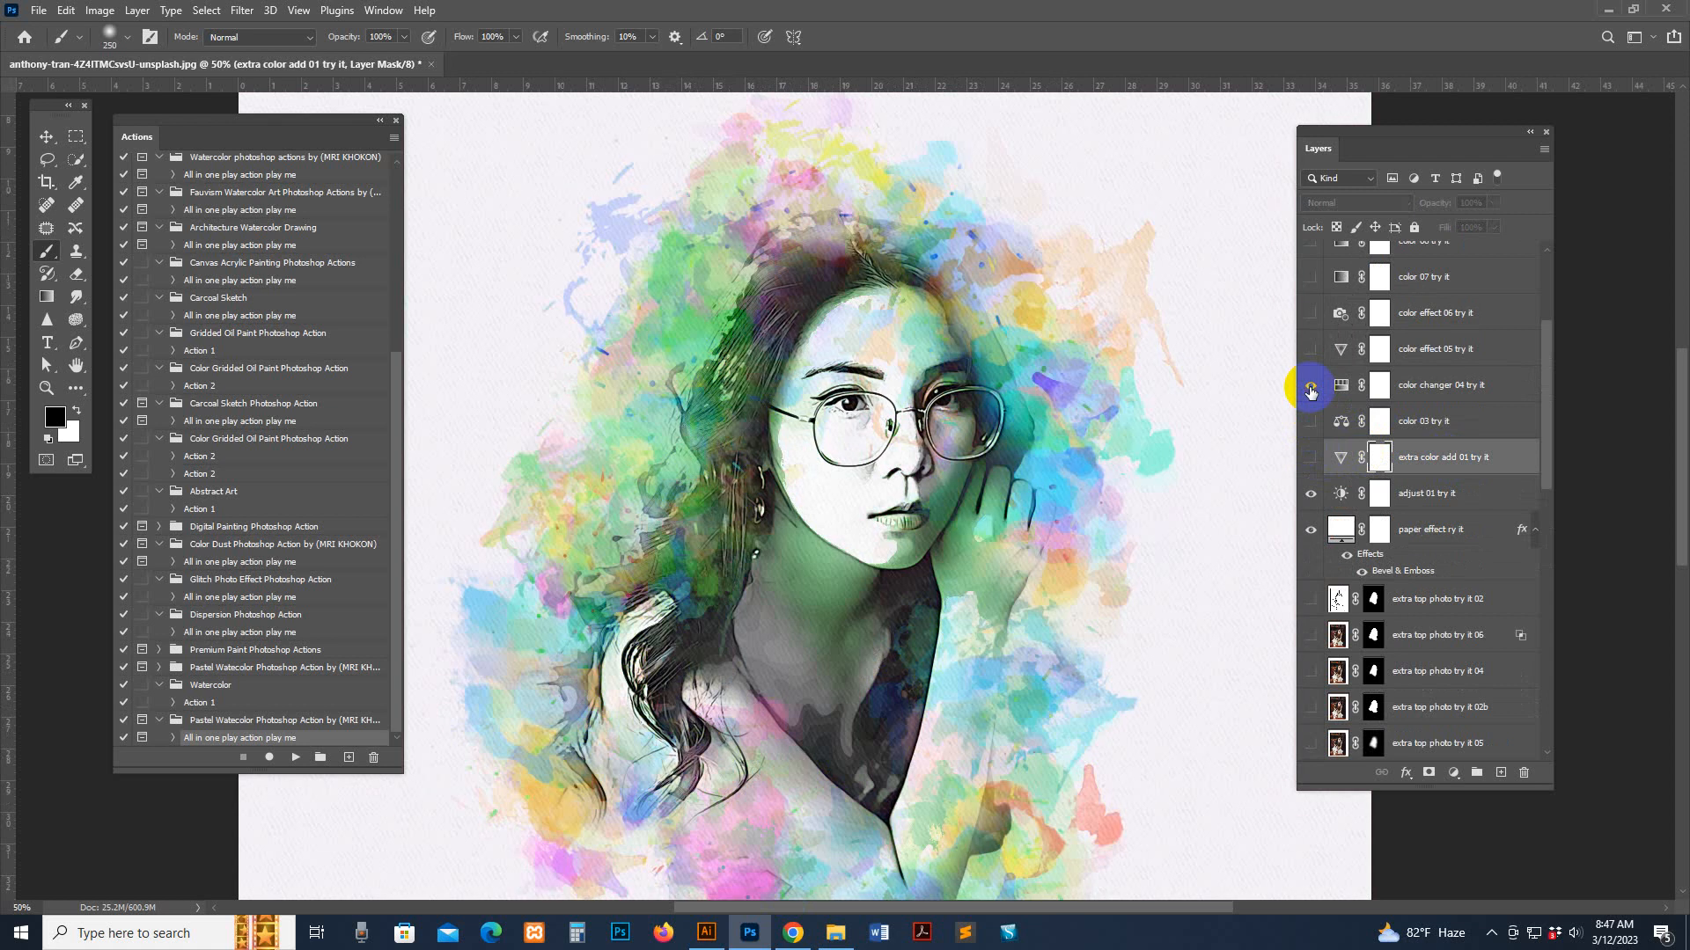
click(1309, 387)
- Preview the "color effect 05", "color effect 06", "color 07" and "color 08" layers by toggling their visibility, leaving them hidden
click(1309, 350)
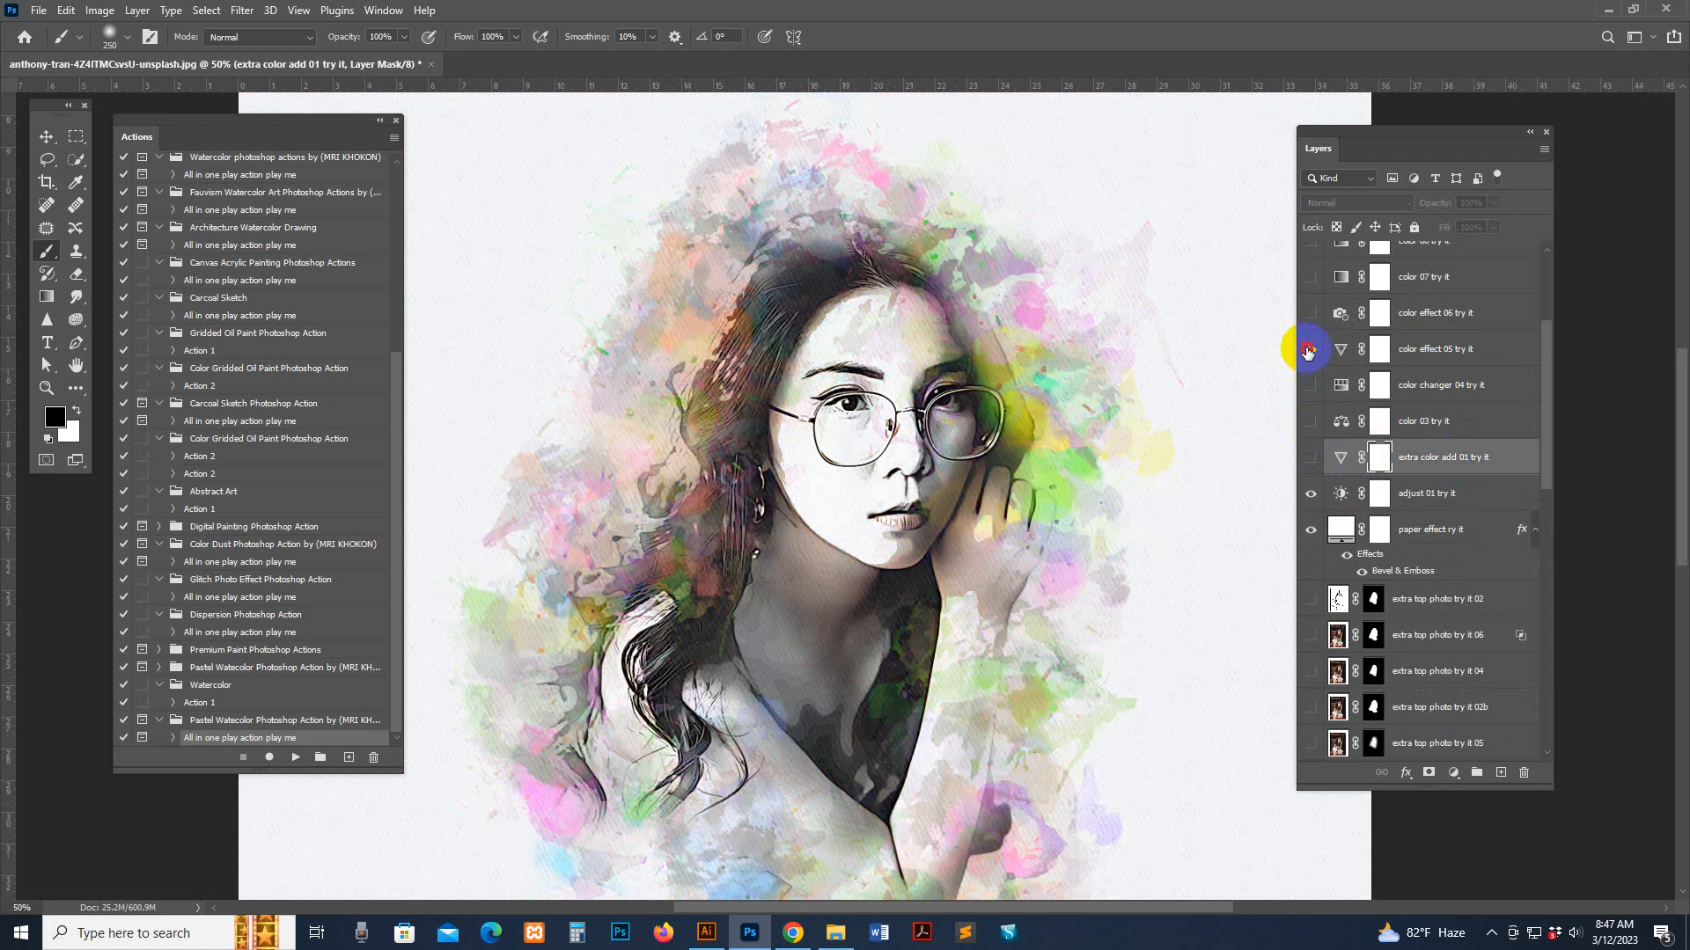
click(1309, 350)
click(1310, 315)
click(1308, 278)
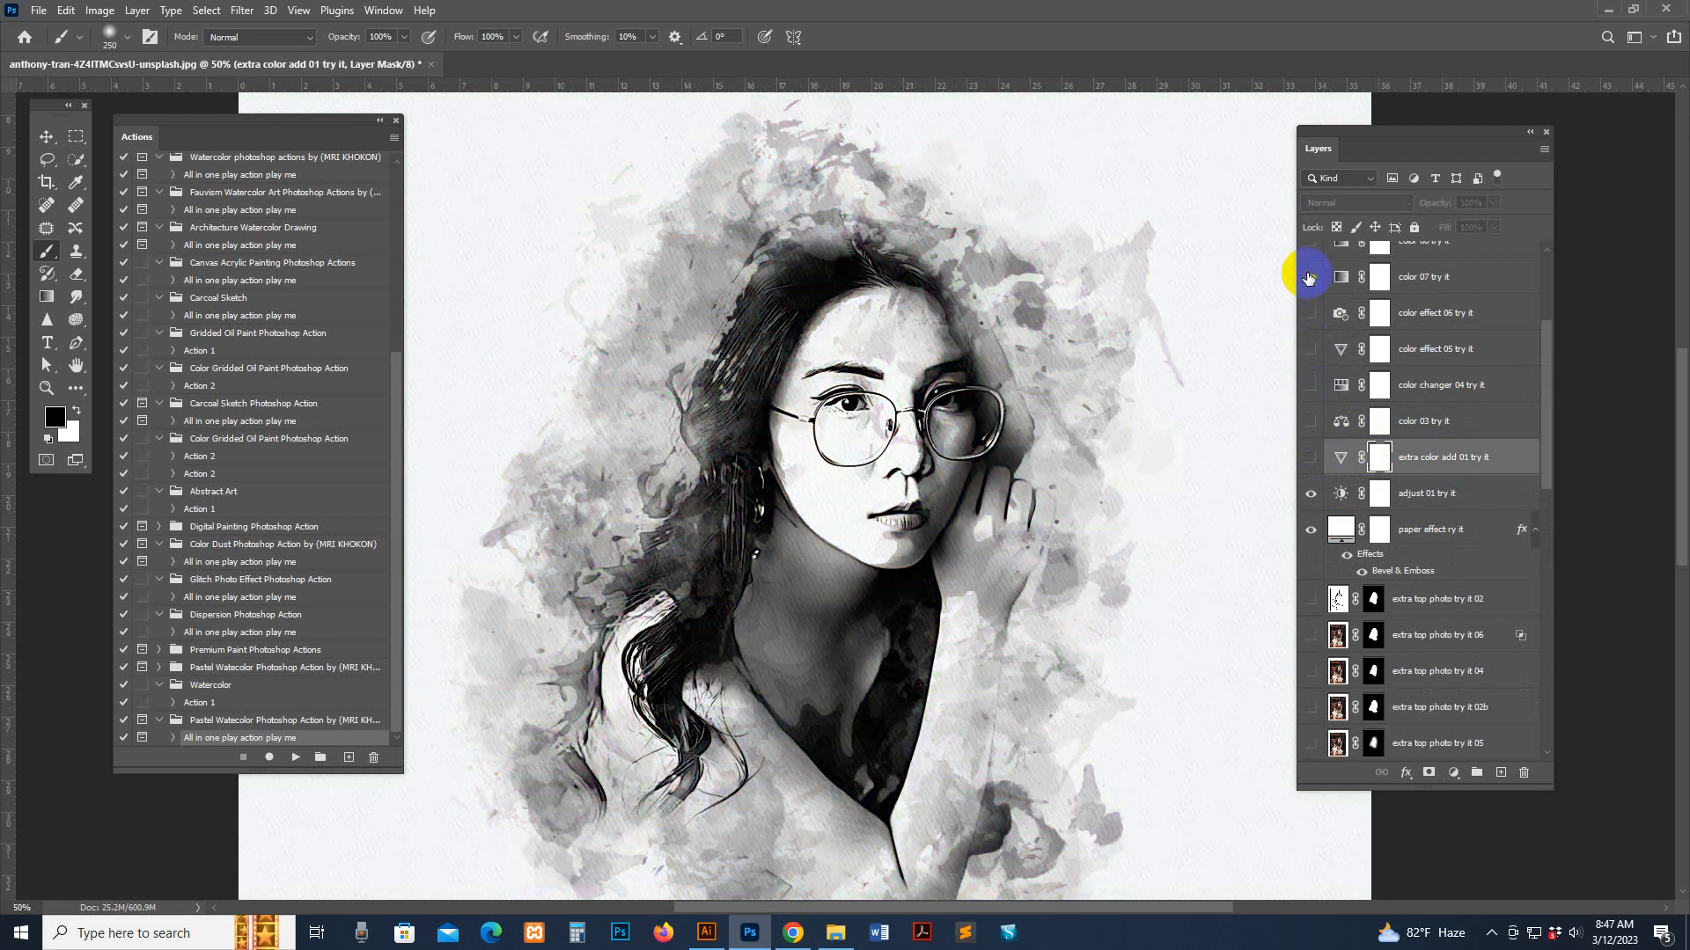
scroll(1334, 418, up, 5)
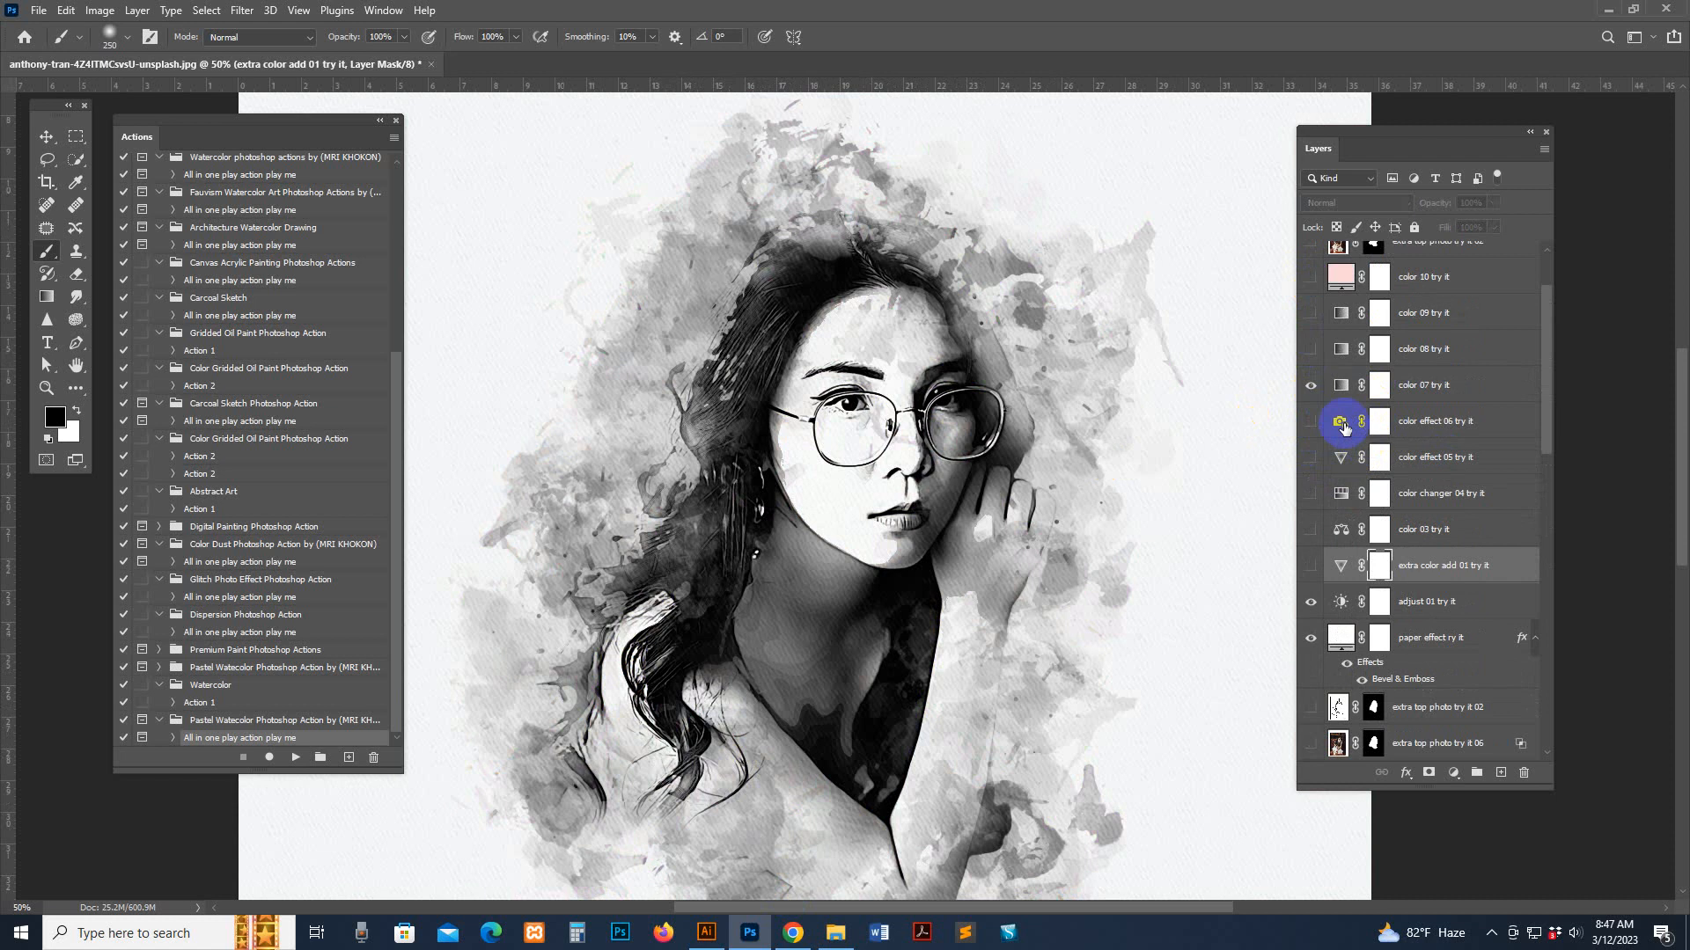
click(1308, 421)
click(1303, 421)
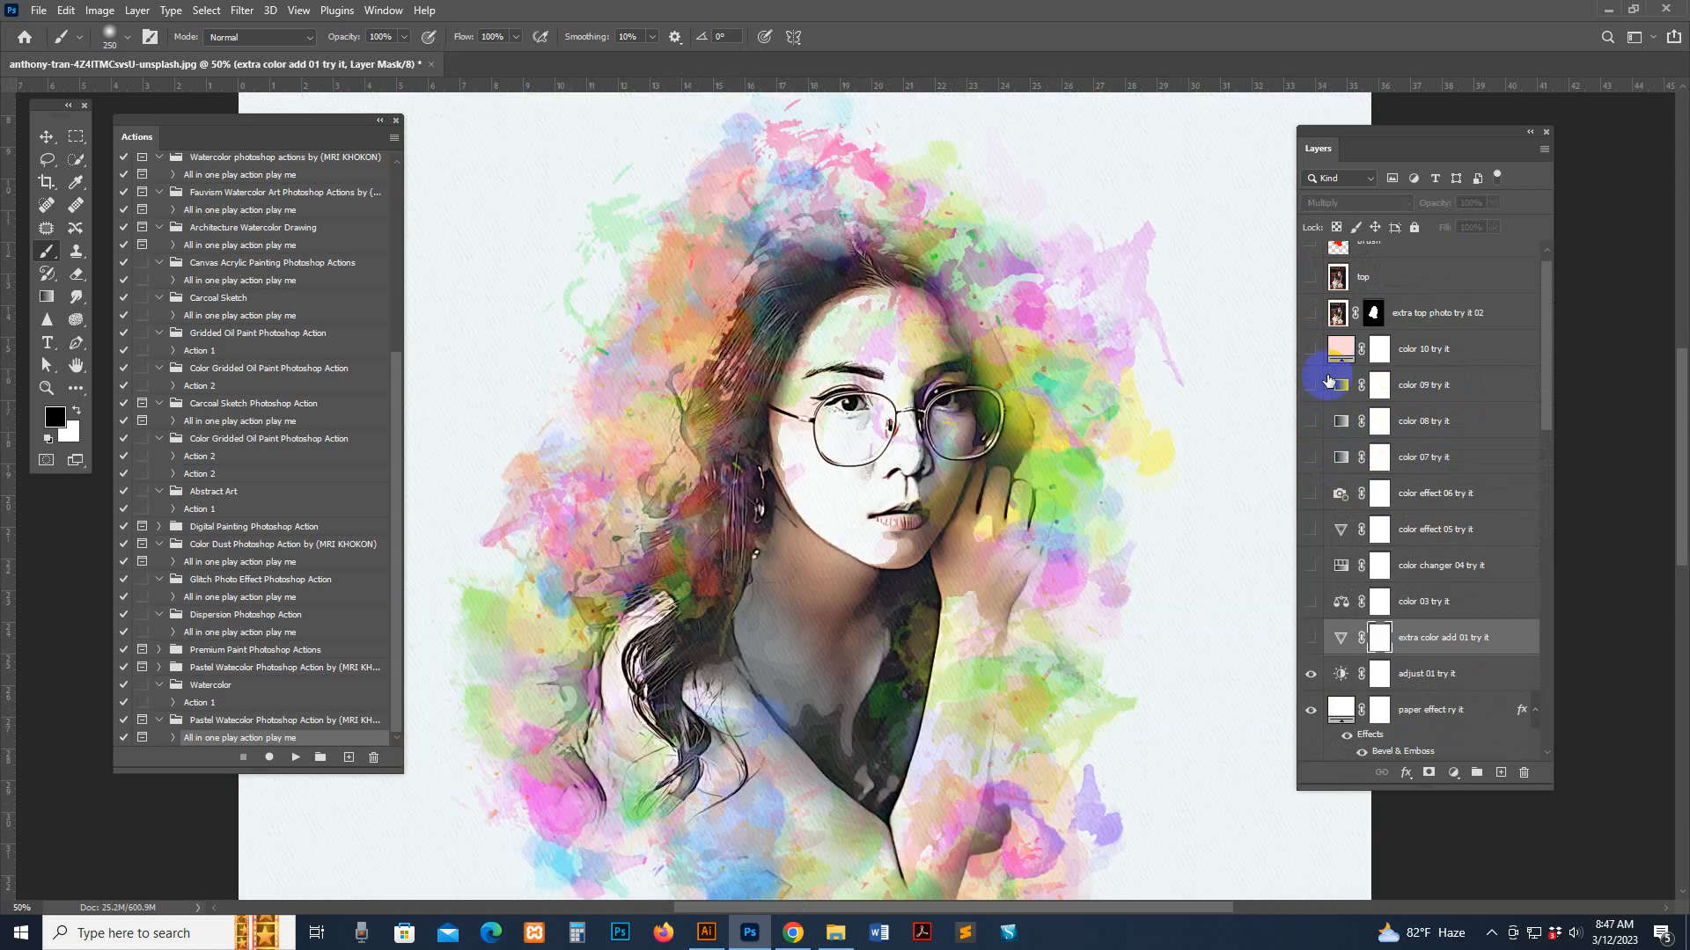
- Preview the "color 09" and "color 10" layers by toggling their visibility, leaving both hidden
click(1324, 385)
click(1312, 385)
drag(1309, 367, 1324, 352)
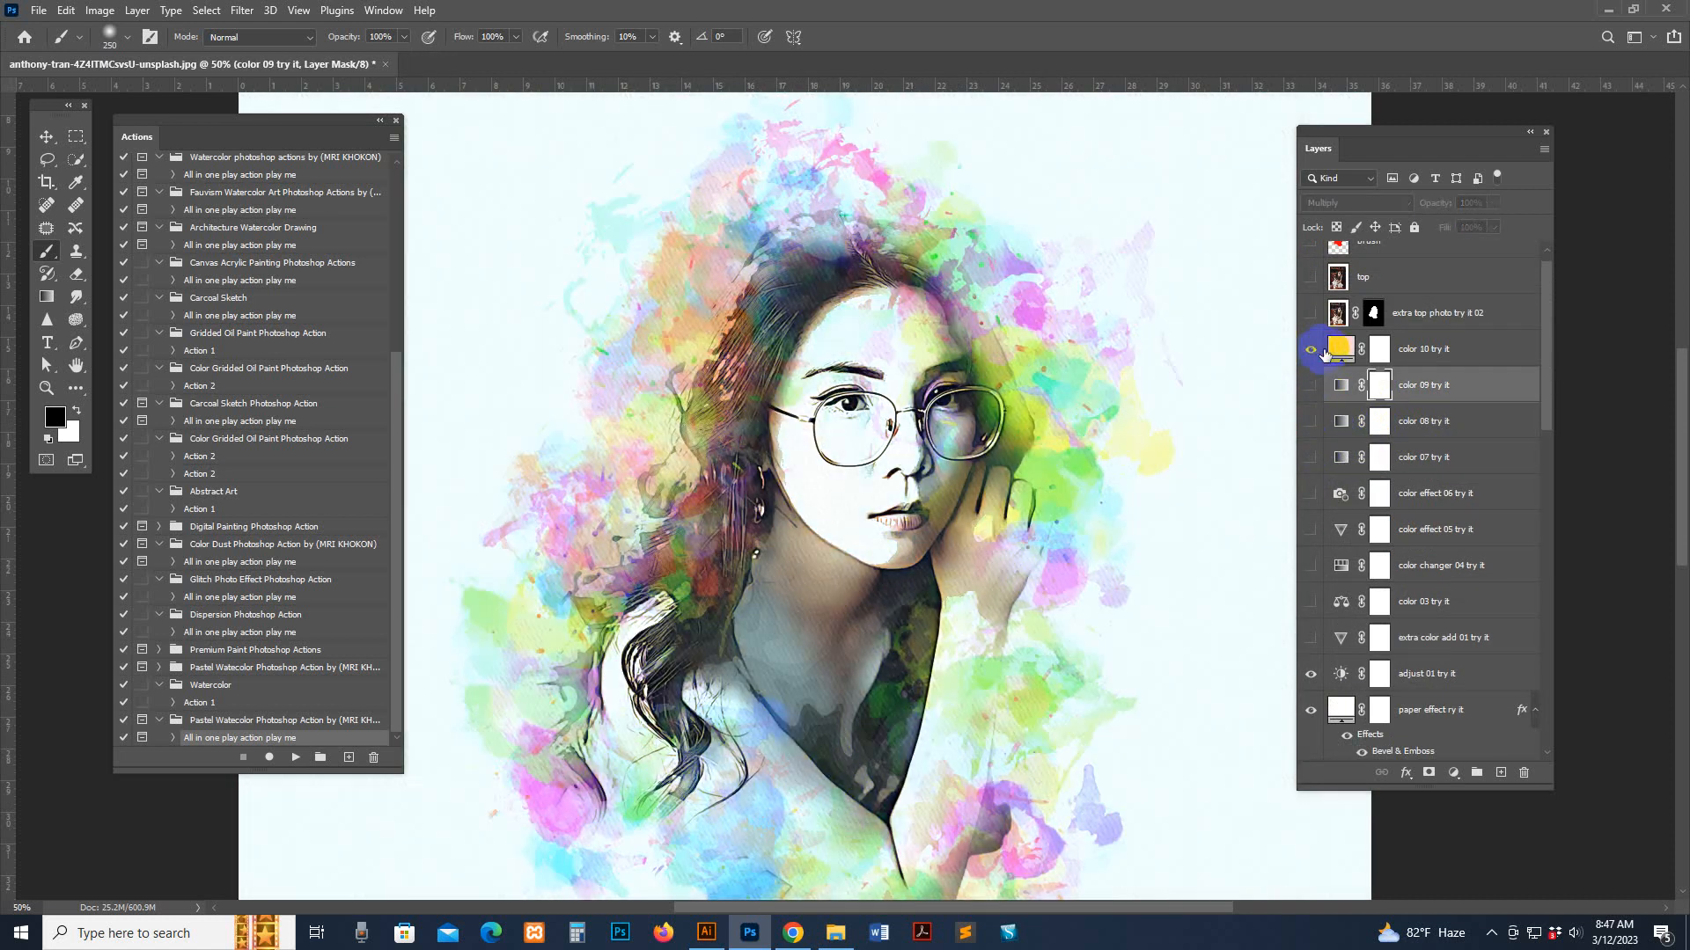
click(1337, 349)
click(1311, 351)
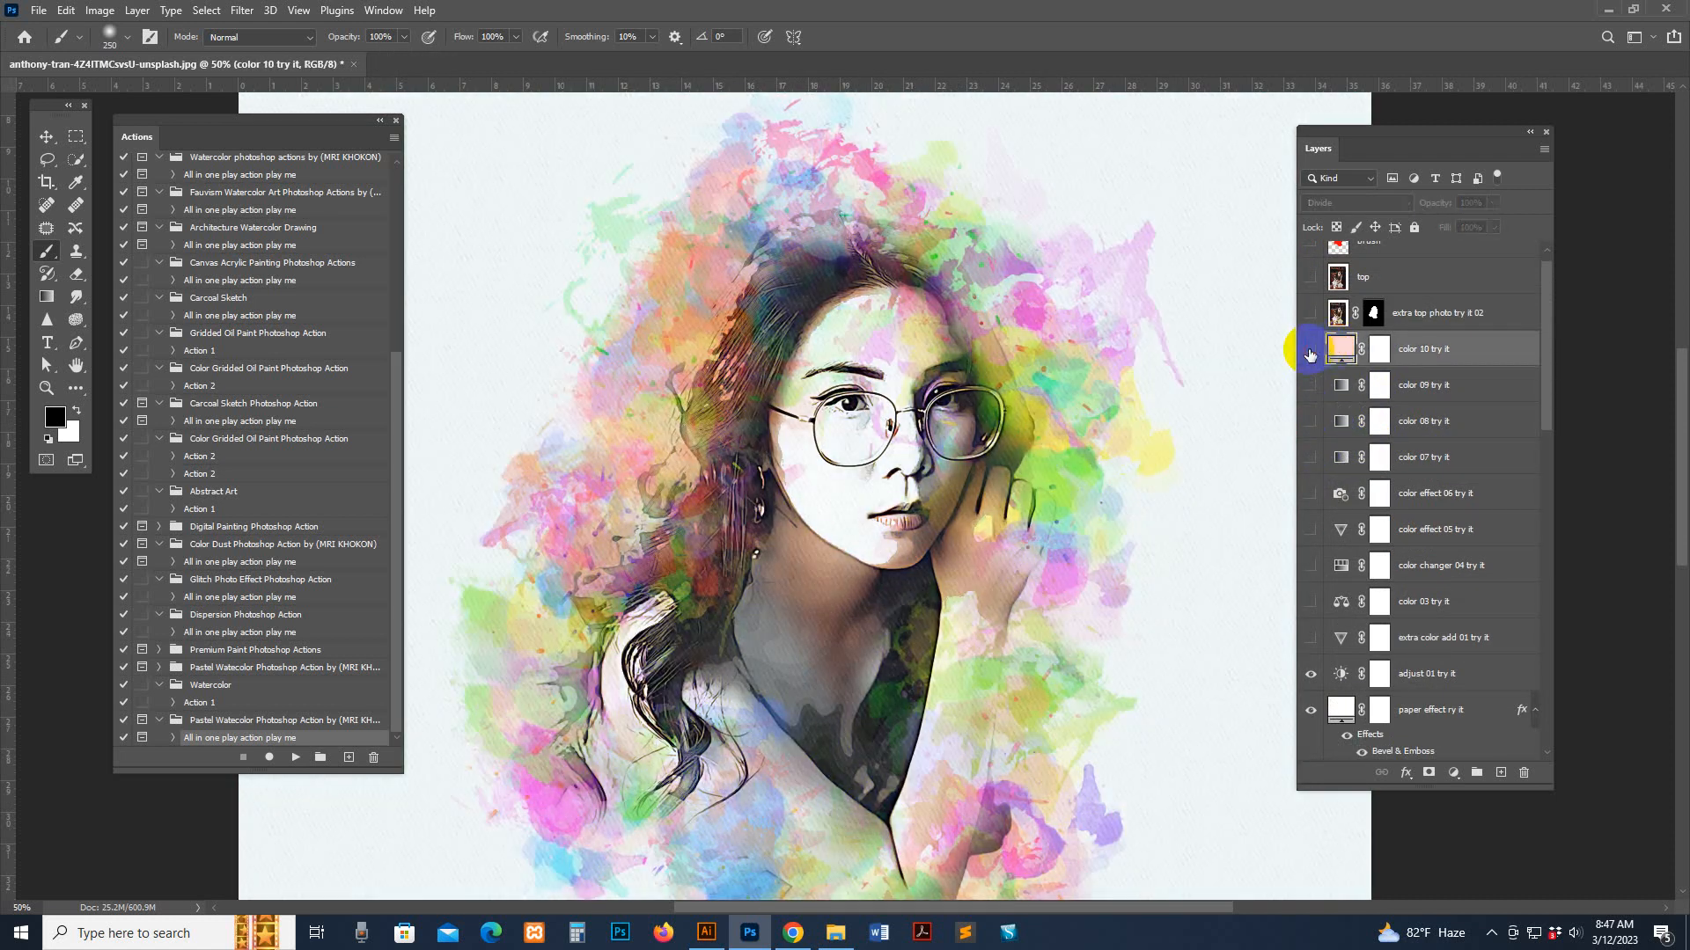
- Show the "color 10 try it" layer, try other fill colors for it, cancel the color change and hide the layer again
click(1311, 350)
double_click(1341, 349)
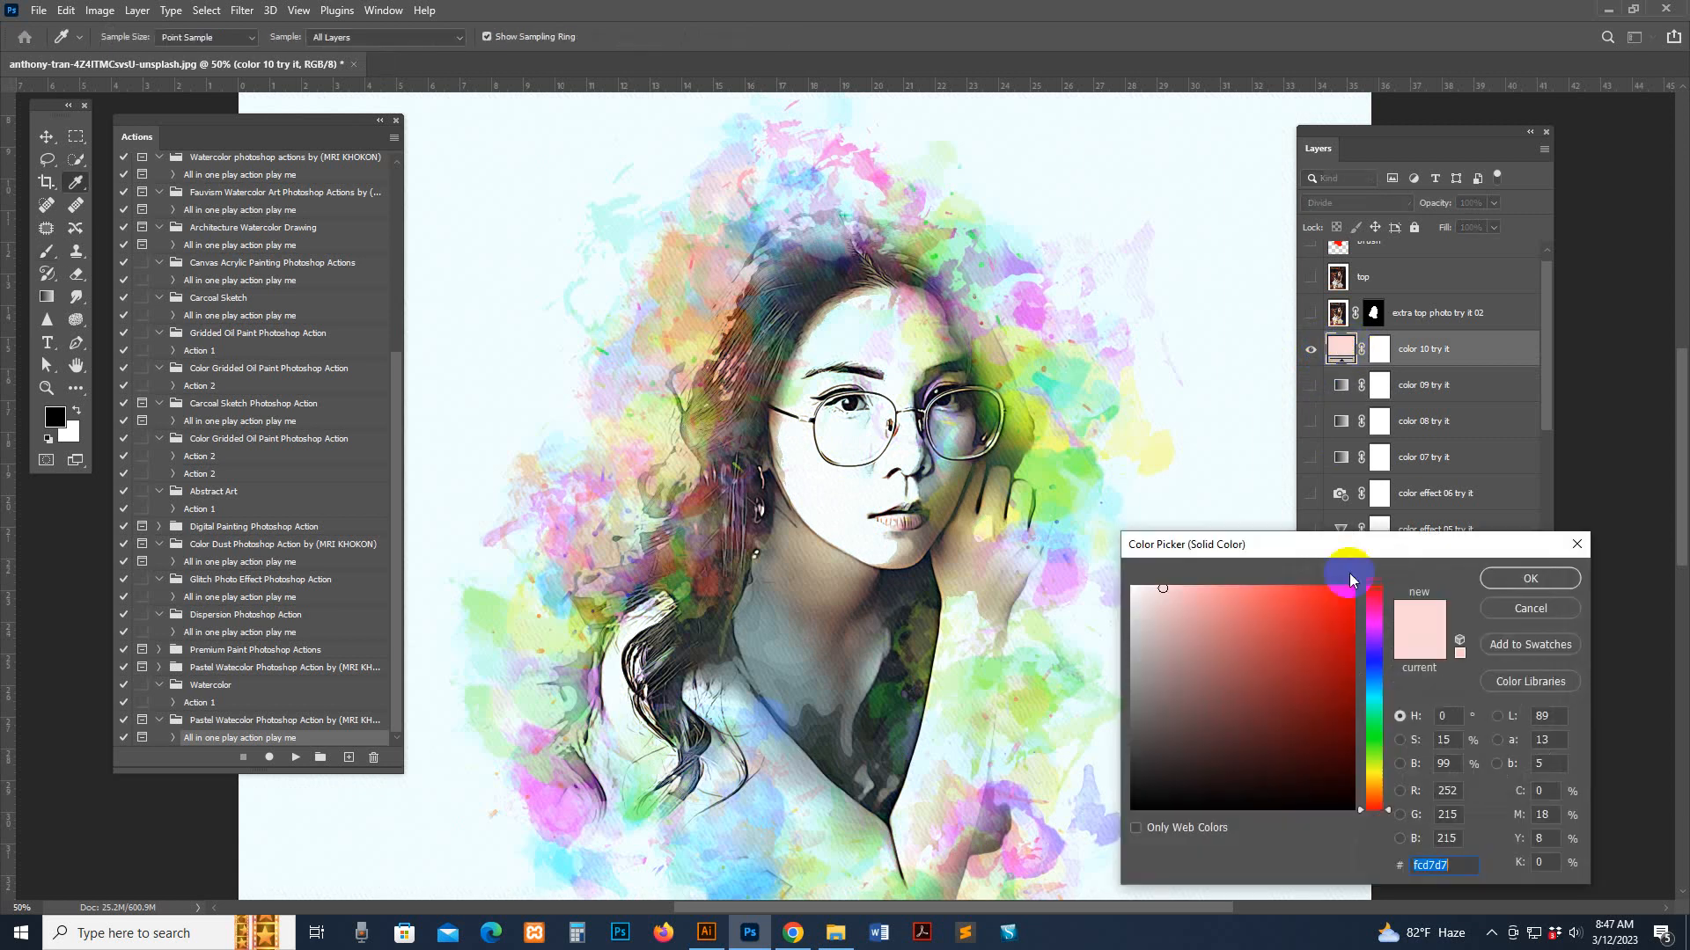
click(1275, 616)
mouse_move(1233, 618)
mouse_down()
mouse_move(1191, 690)
mouse_move(1150, 586)
mouse_move(1138, 642)
mouse_move(1166, 602)
mouse_up()
drag(1382, 695, 1380, 626)
click(1528, 610)
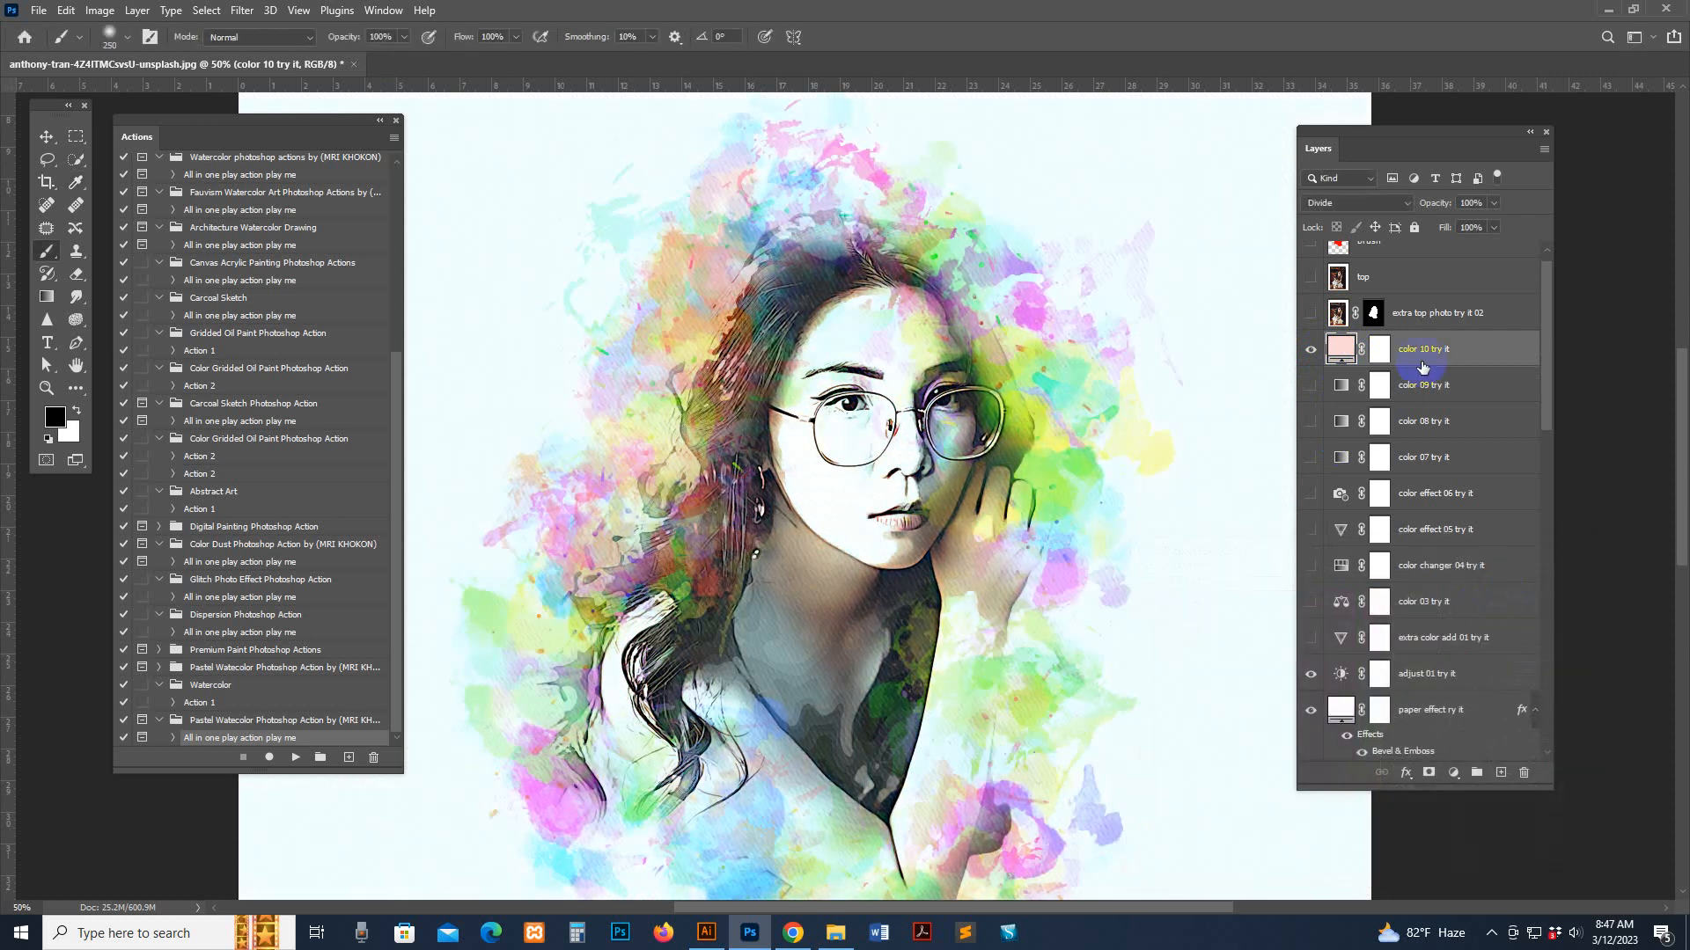
click(1312, 350)
- Show the "extra top photo try it 02" layer and paint black on its mask around the hair, forearm and lower edge of the figure
click(1311, 316)
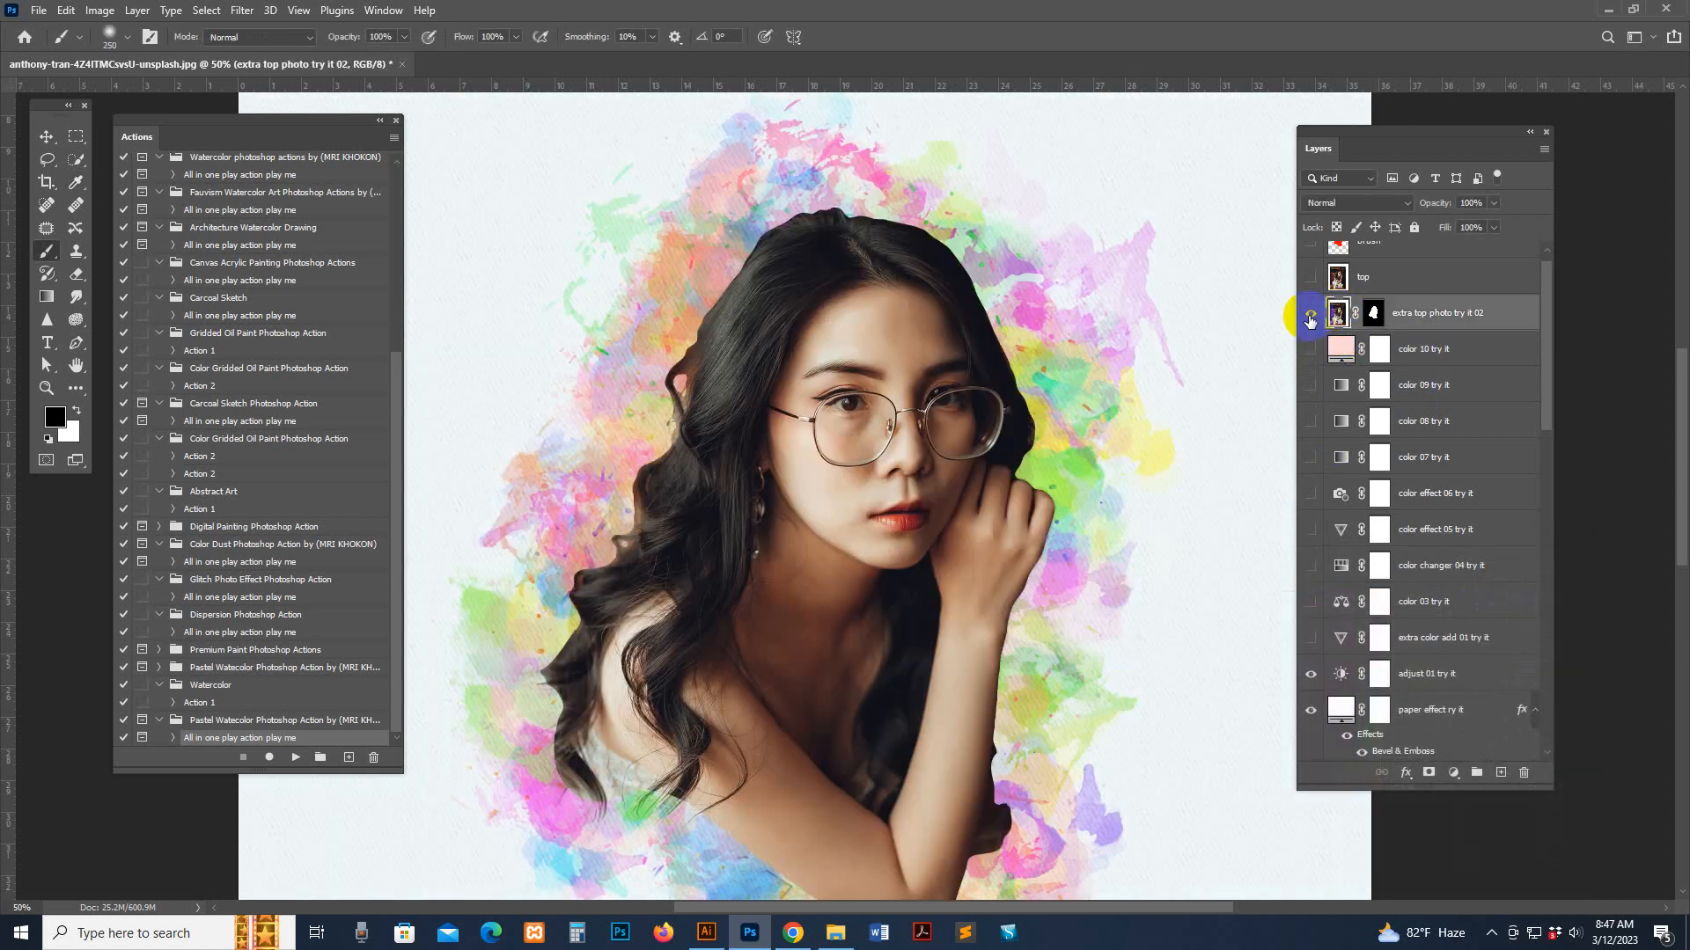
click(1310, 317)
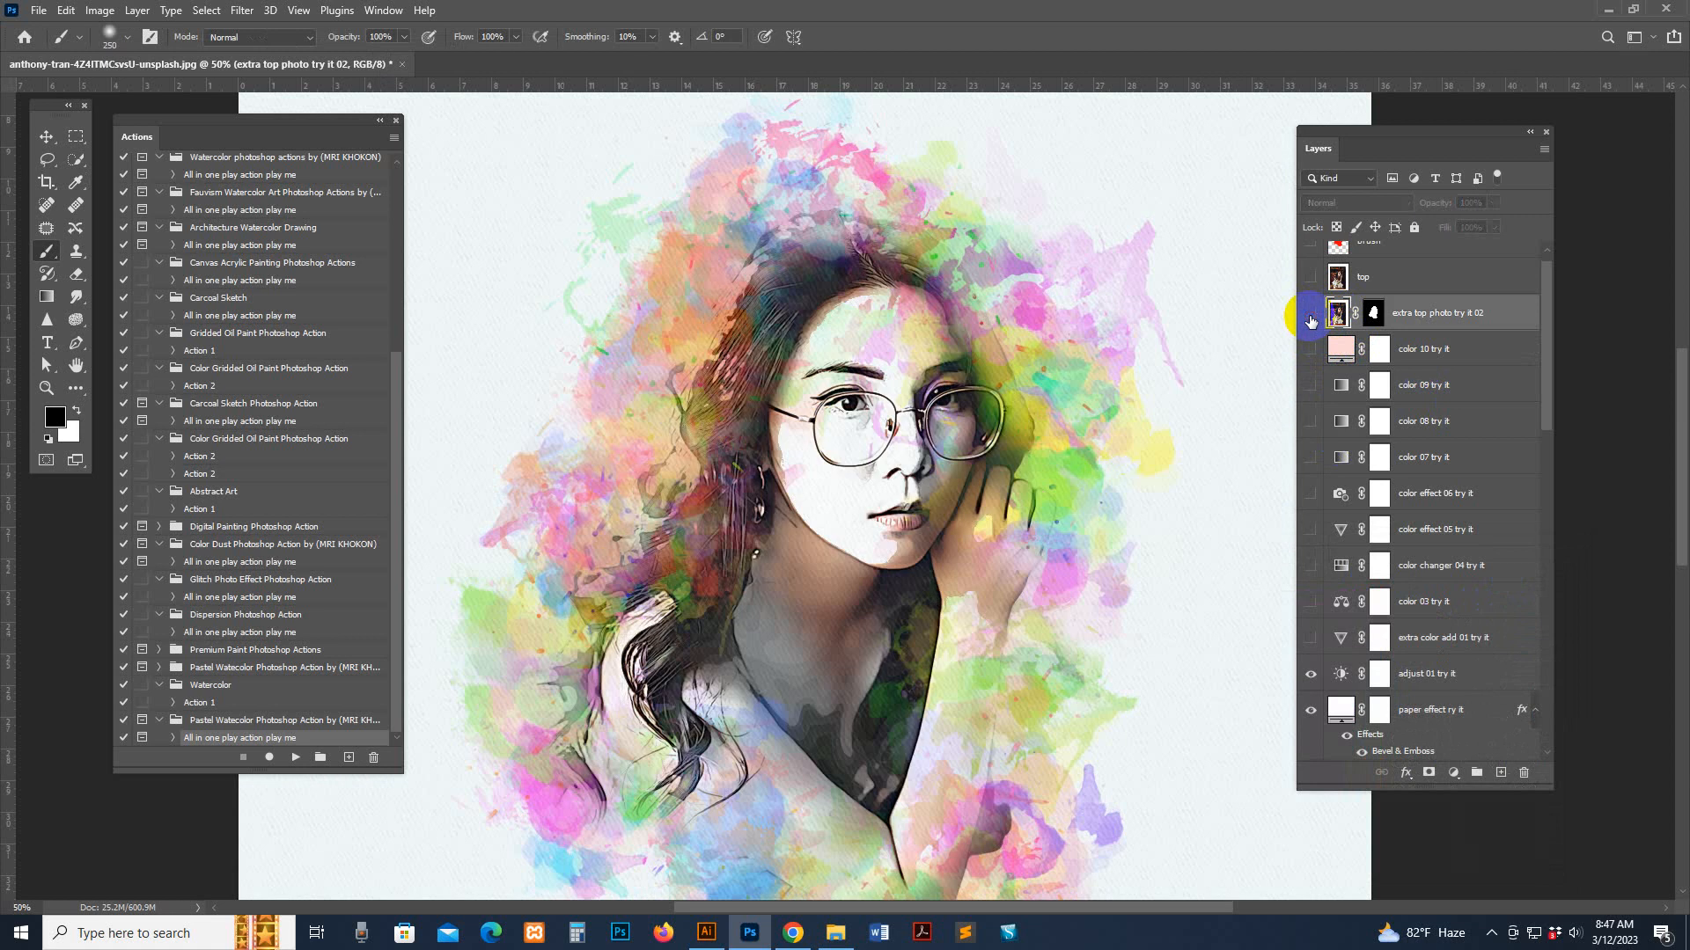
click(1310, 315)
click(1373, 312)
mouse_move(810, 236)
mouse_down()
mouse_move(661, 437)
mouse_move(660, 374)
mouse_move(536, 652)
mouse_move(551, 795)
mouse_move(719, 891)
mouse_up()
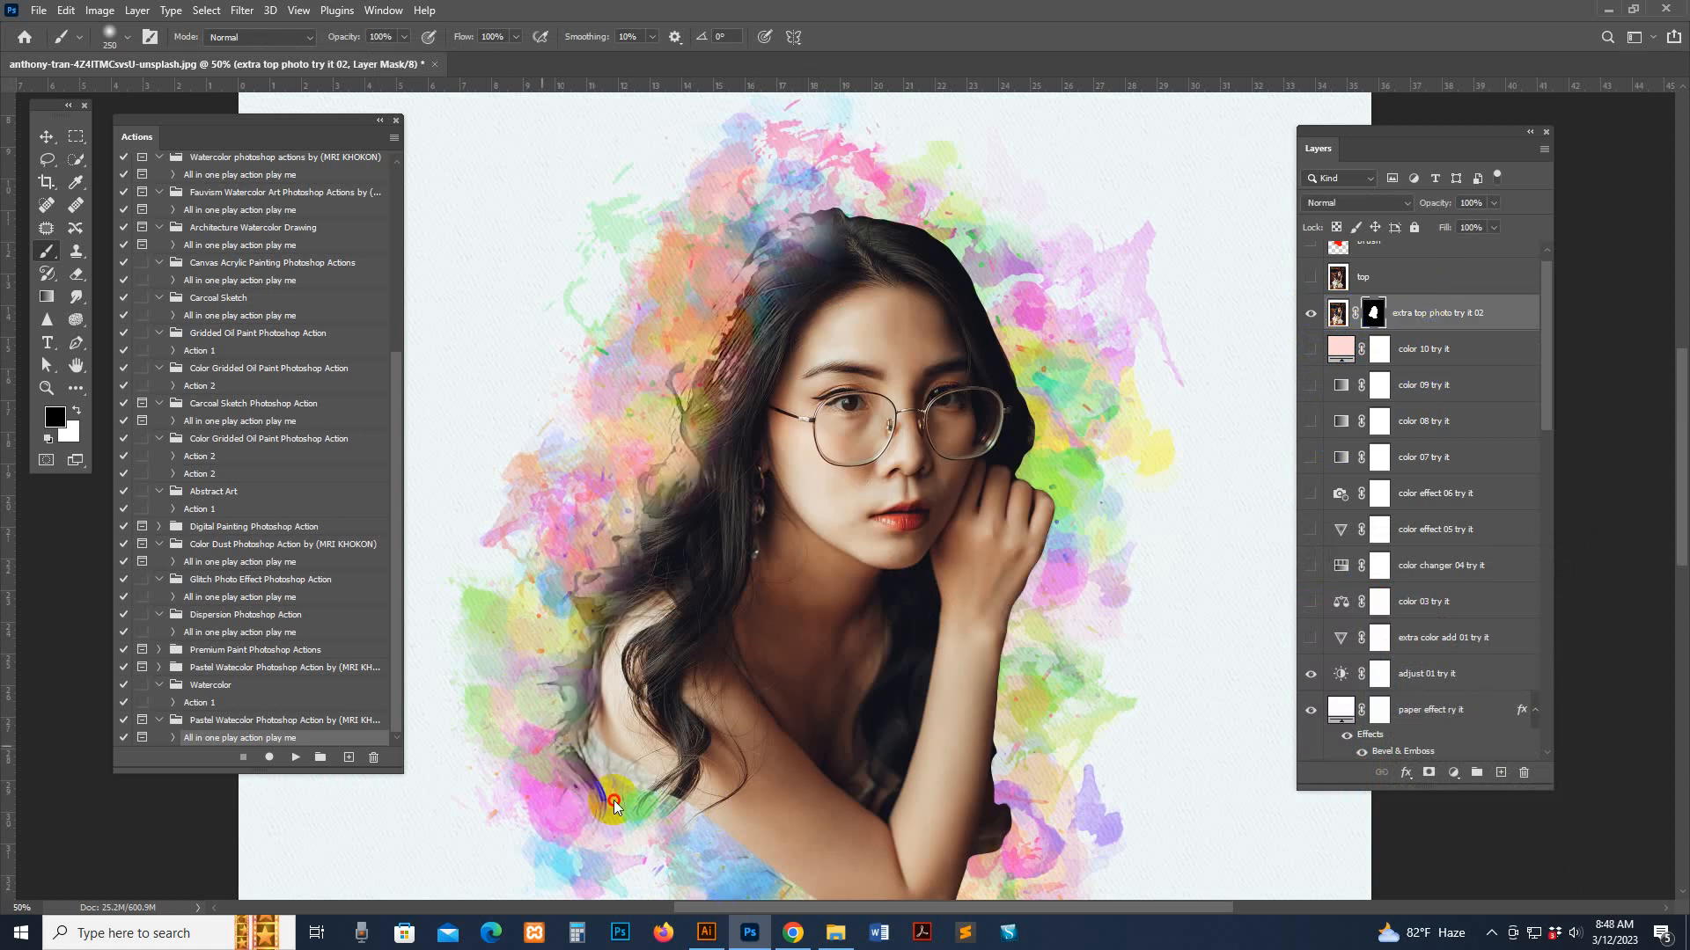
mouse_move(614, 805)
mouse_down()
mouse_move(845, 880)
mouse_move(995, 766)
mouse_move(1036, 400)
mouse_move(822, 188)
mouse_move(1018, 234)
mouse_move(788, 276)
mouse_up()
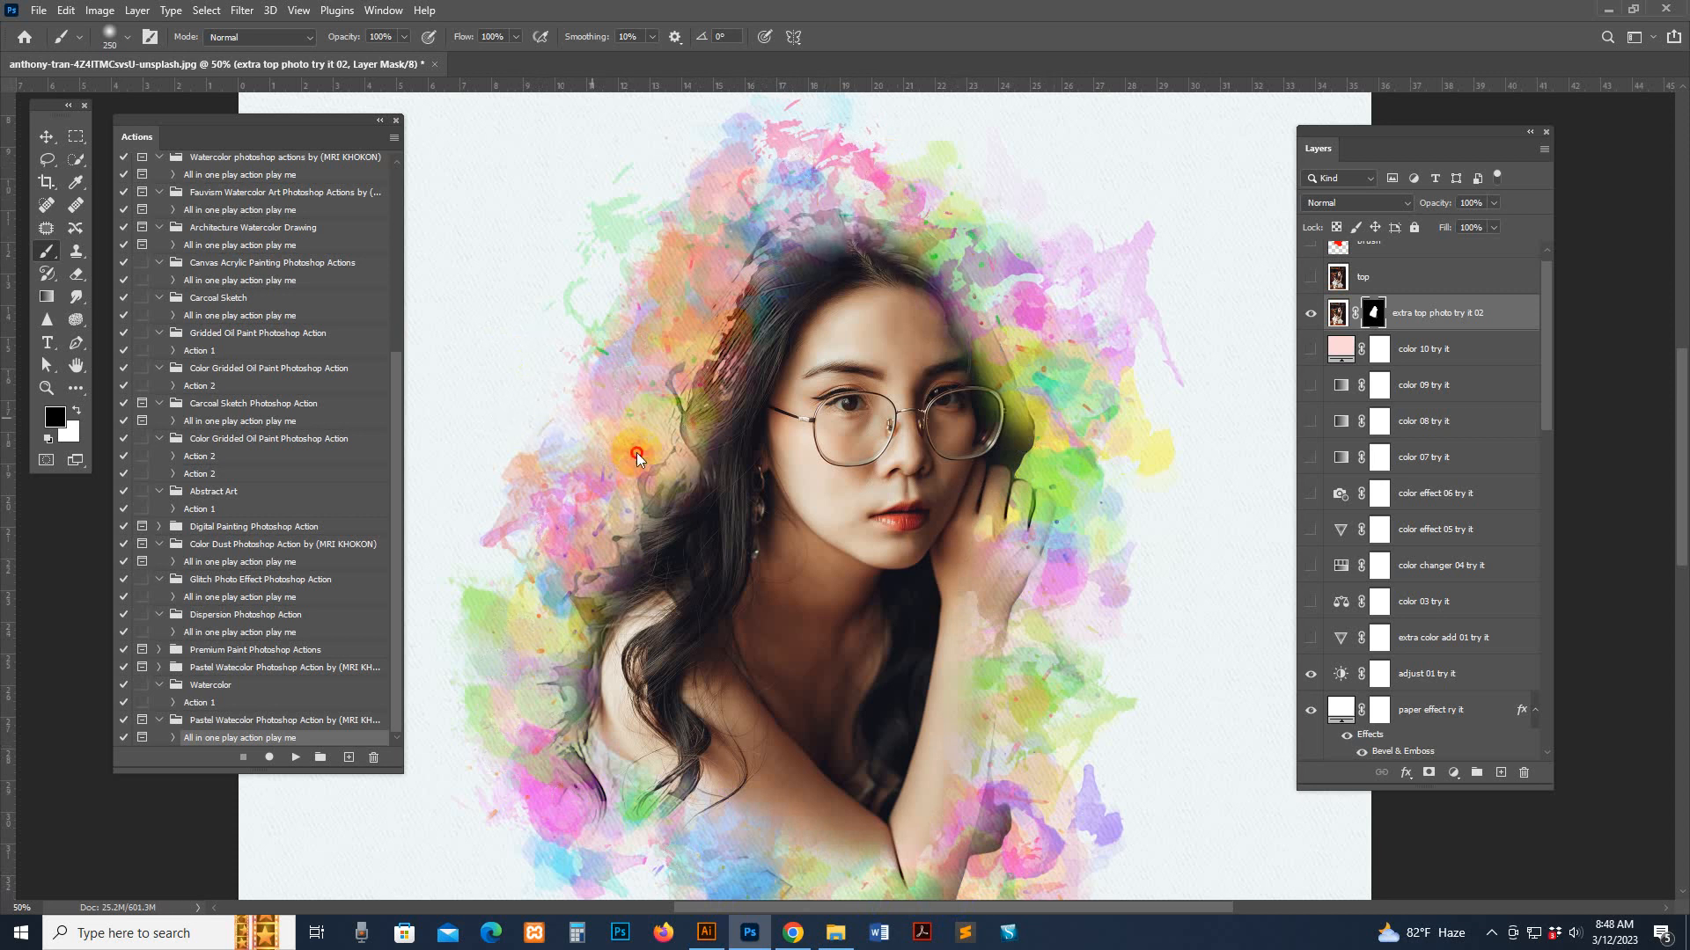
scroll(1054, 451, down, 3)
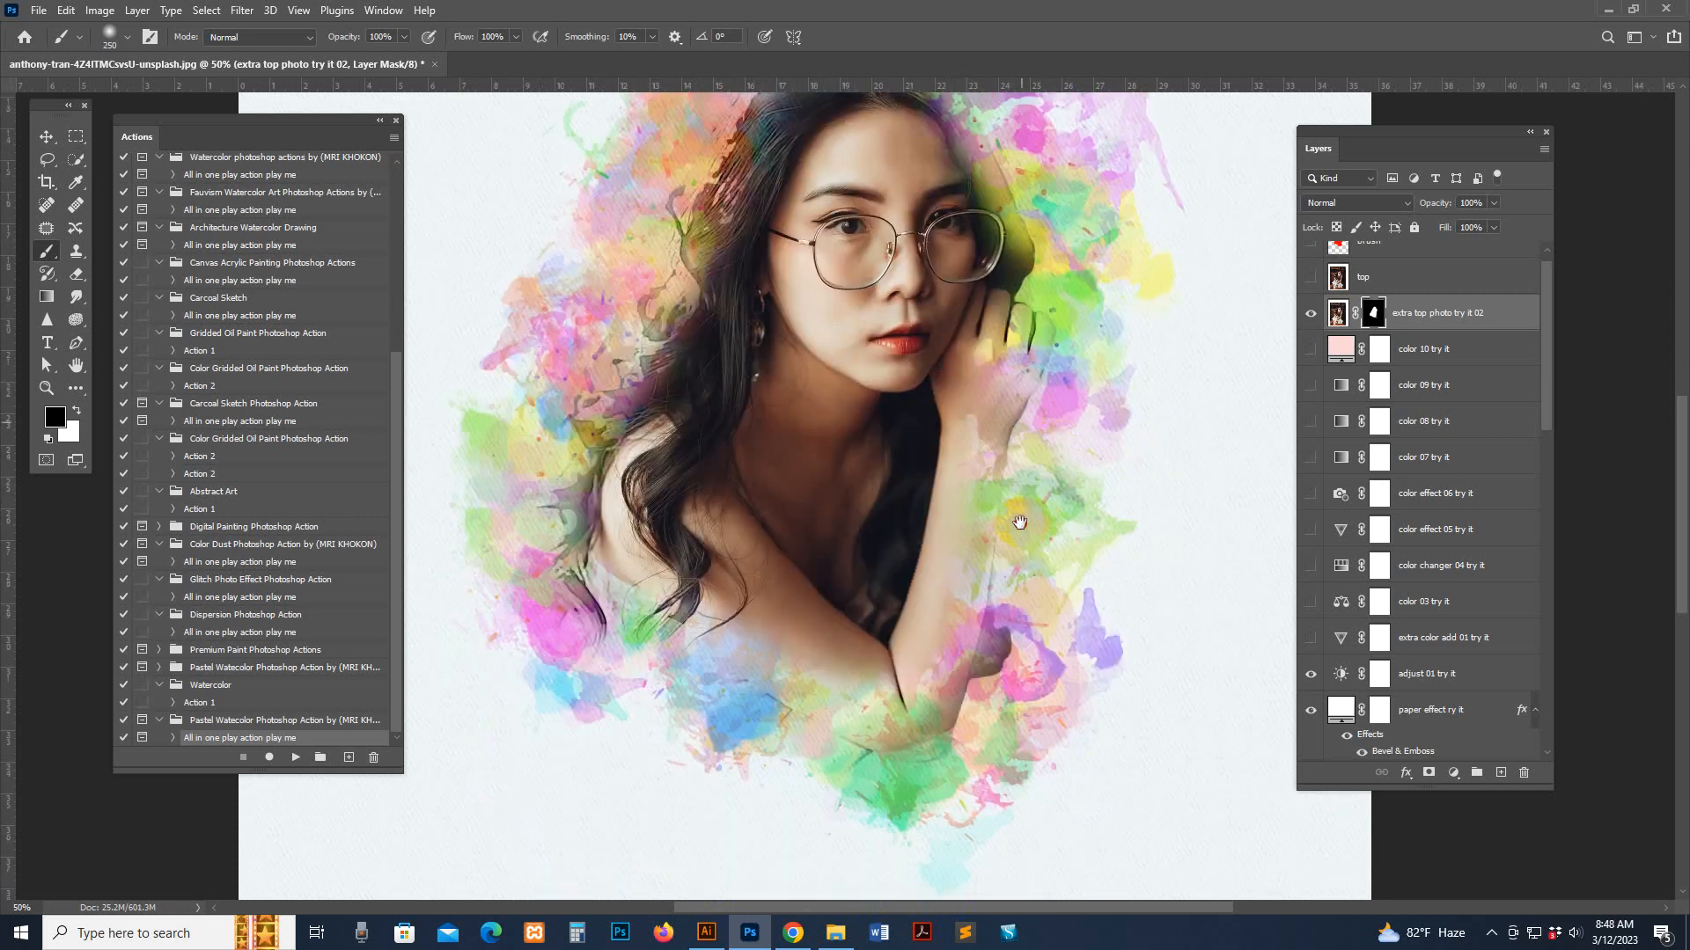
- Hide the "extra top photo try it 02" layer and close the woman's portrait document without saving
scroll(1020, 522, up, 3)
key(ctrl+comma)
click(865, 487)
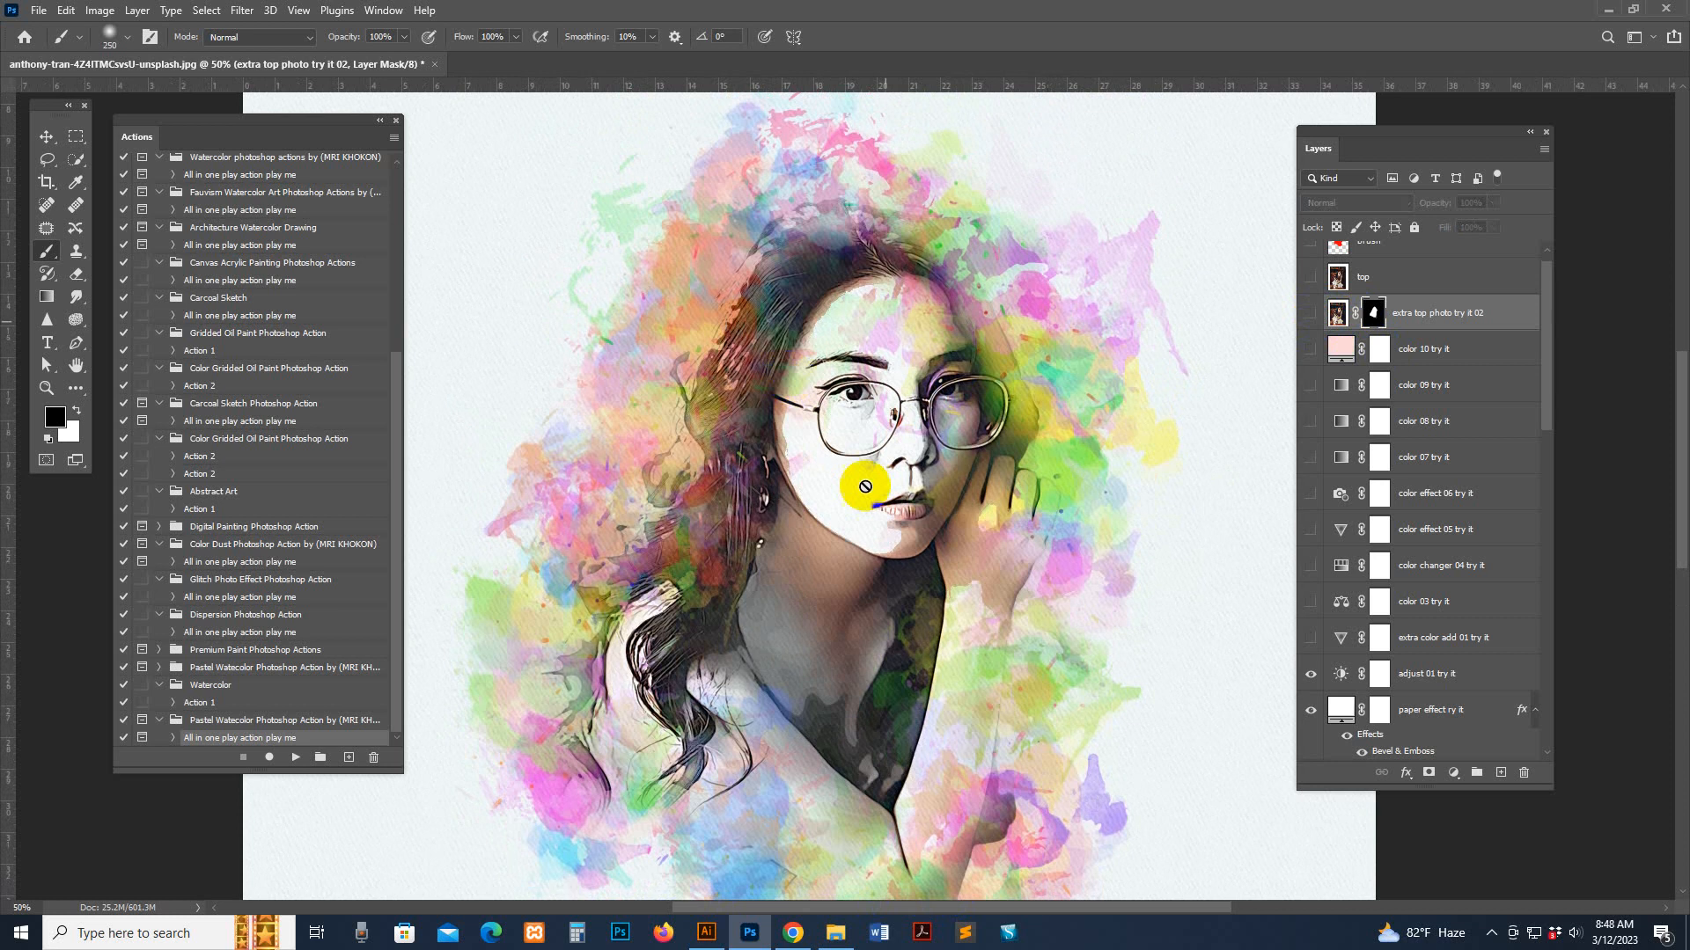
click(435, 64)
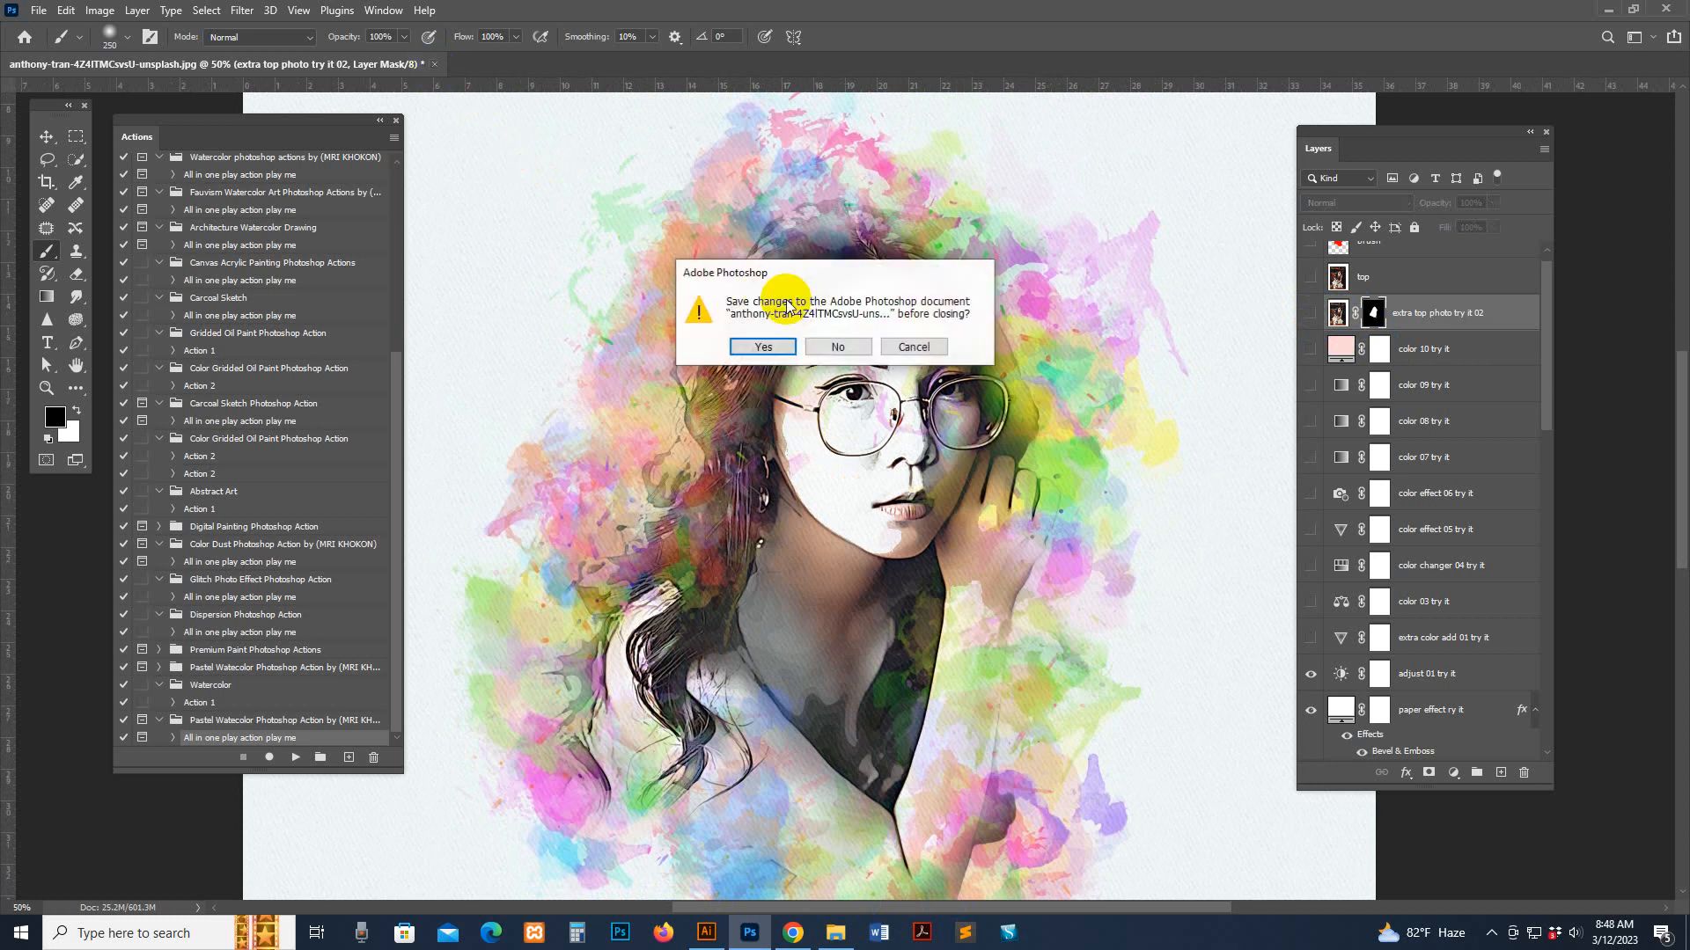
click(843, 348)
- Open the recent photo black-man-hat-glasses-holding-retro-camera-isolated-wall.jpg
drag(1362, 150, 1395, 250)
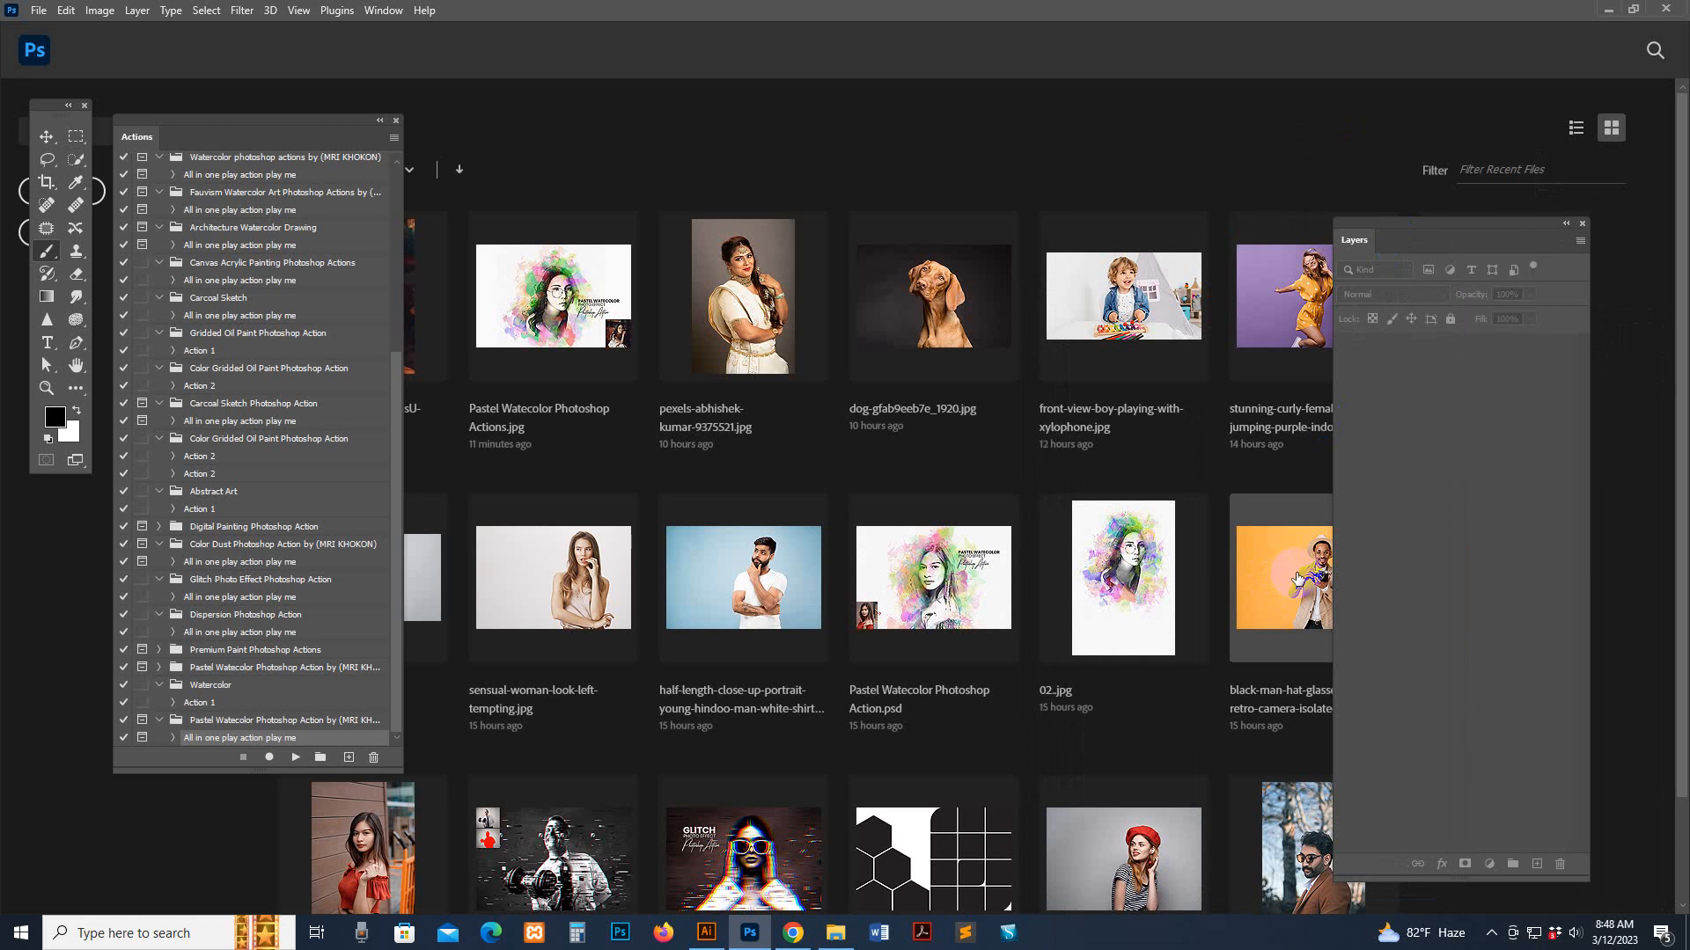
click(1215, 550)
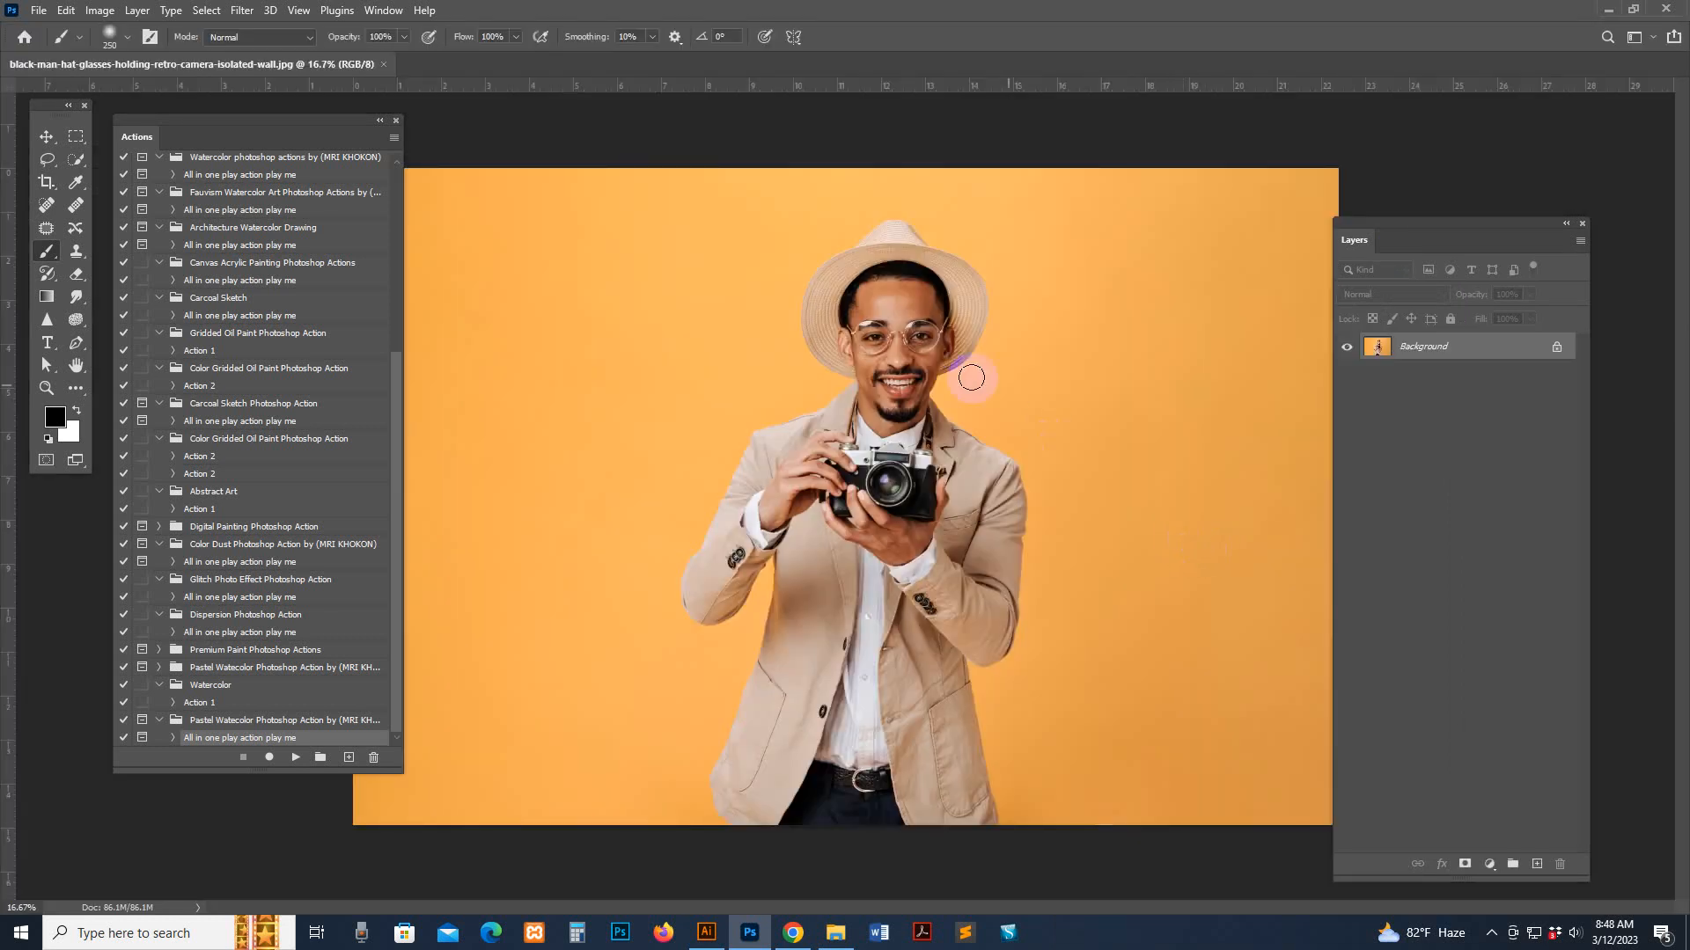
drag(1432, 251, 1421, 213)
- Resize the image to a width of 2500 pixels
click(100, 11)
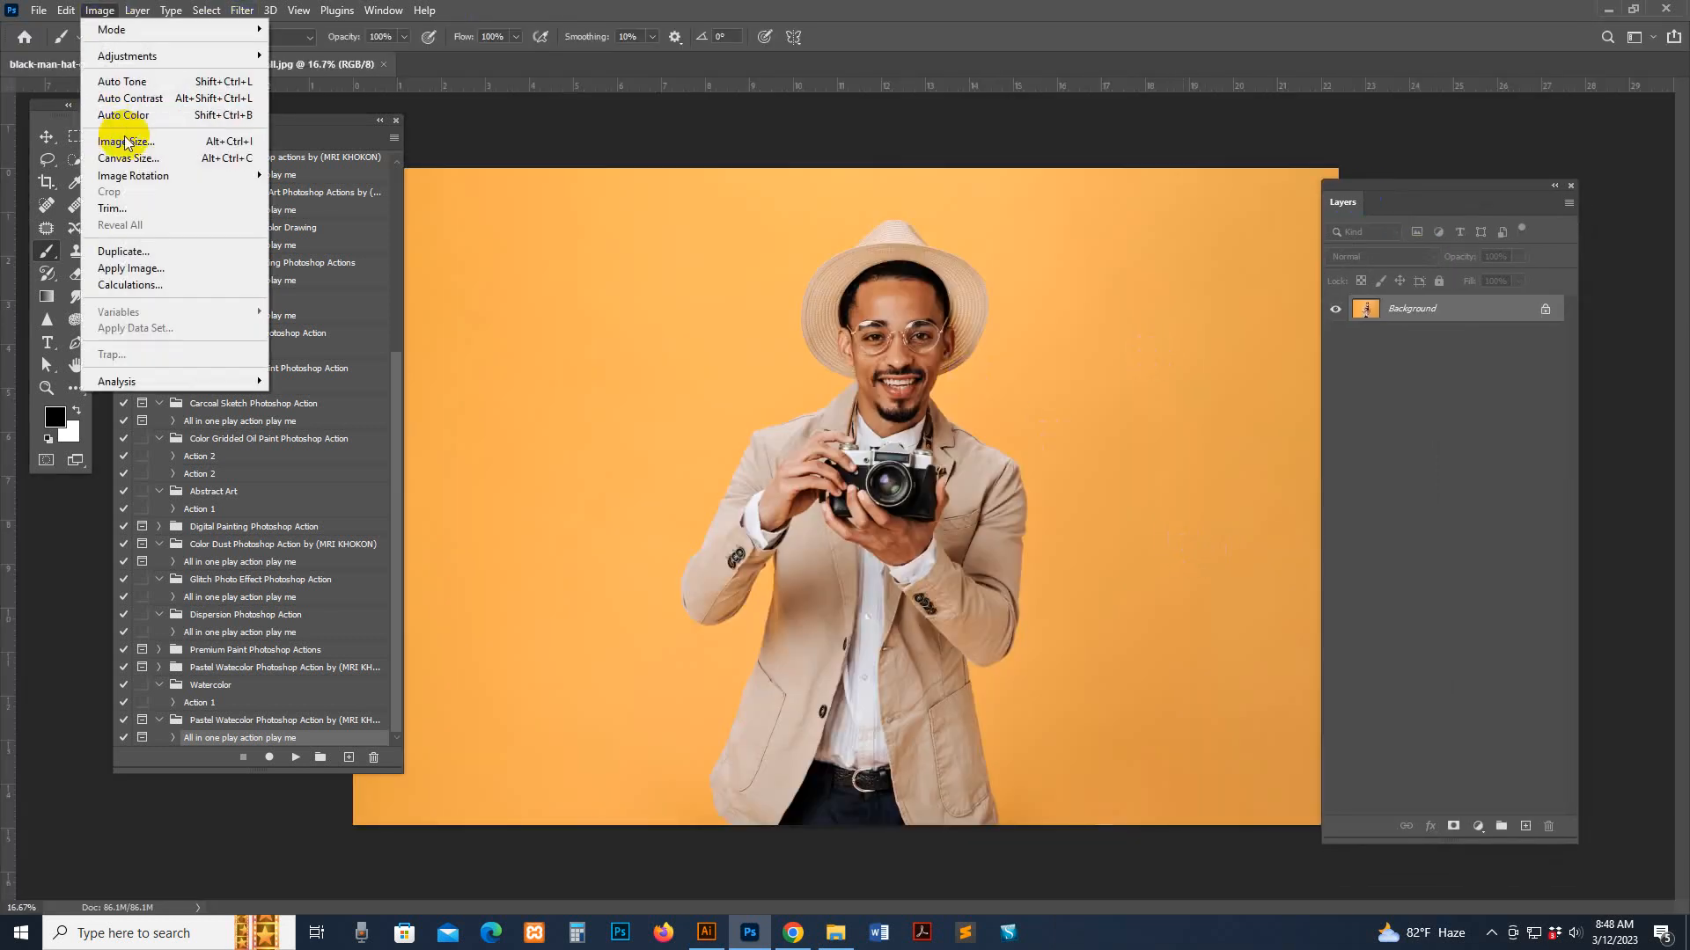
click(167, 136)
text(2500)
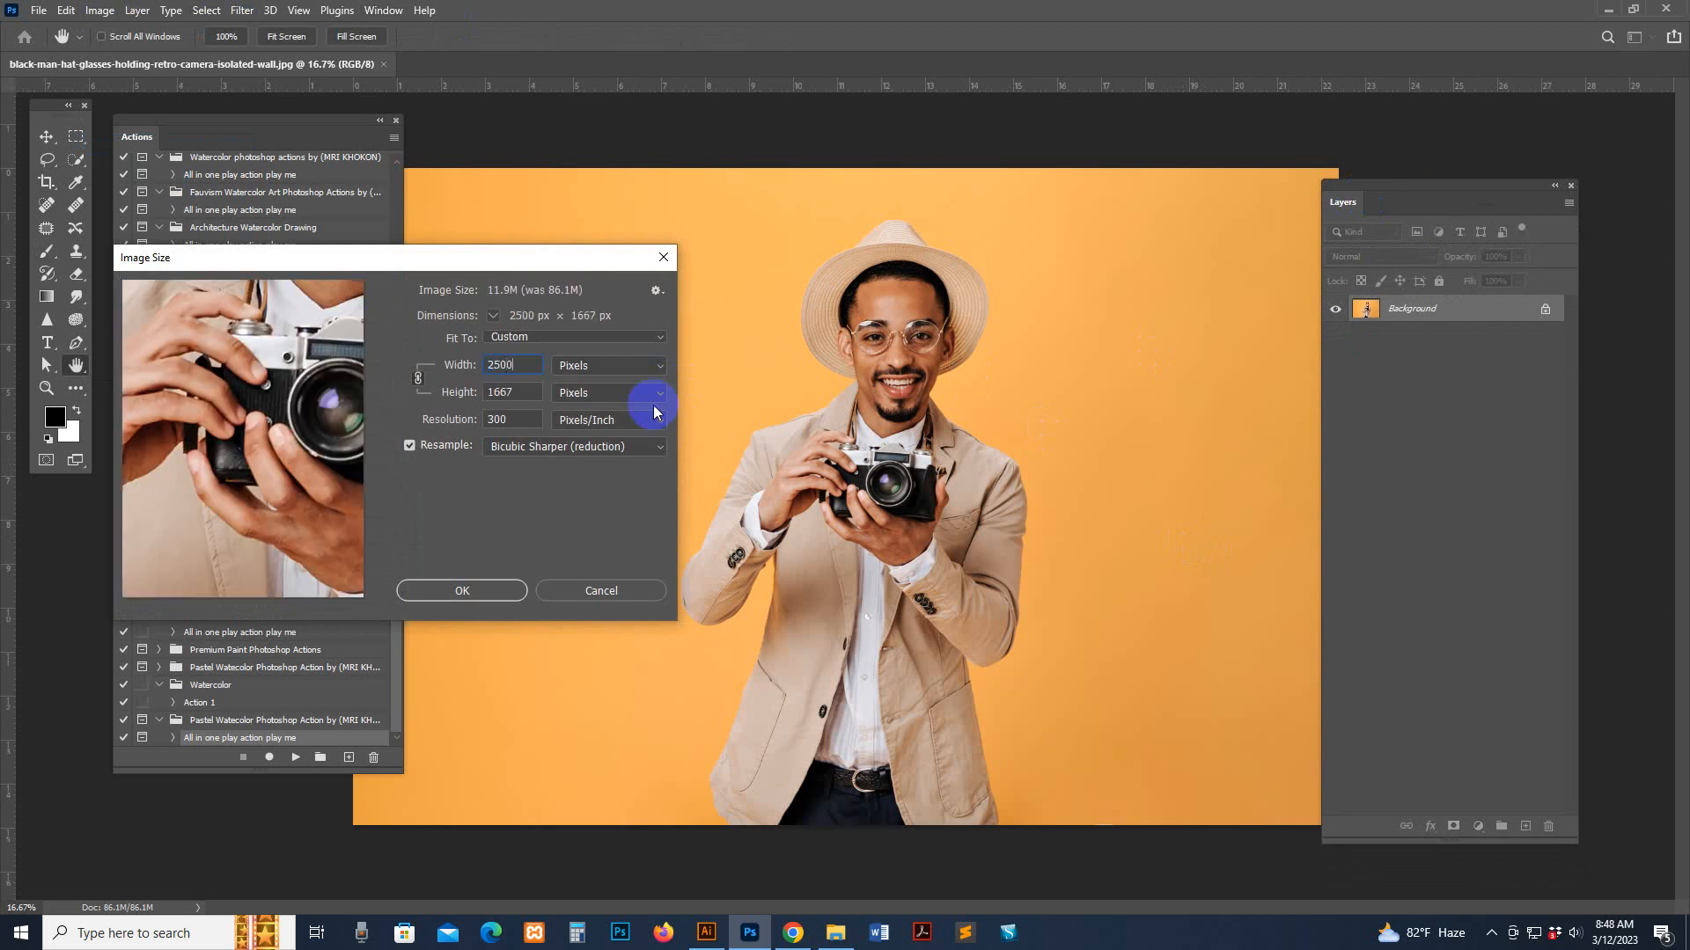
key(Return)
- Extend the canvas above the man's hat with the Crop tool to a total height of about 6.3 in
key(b)
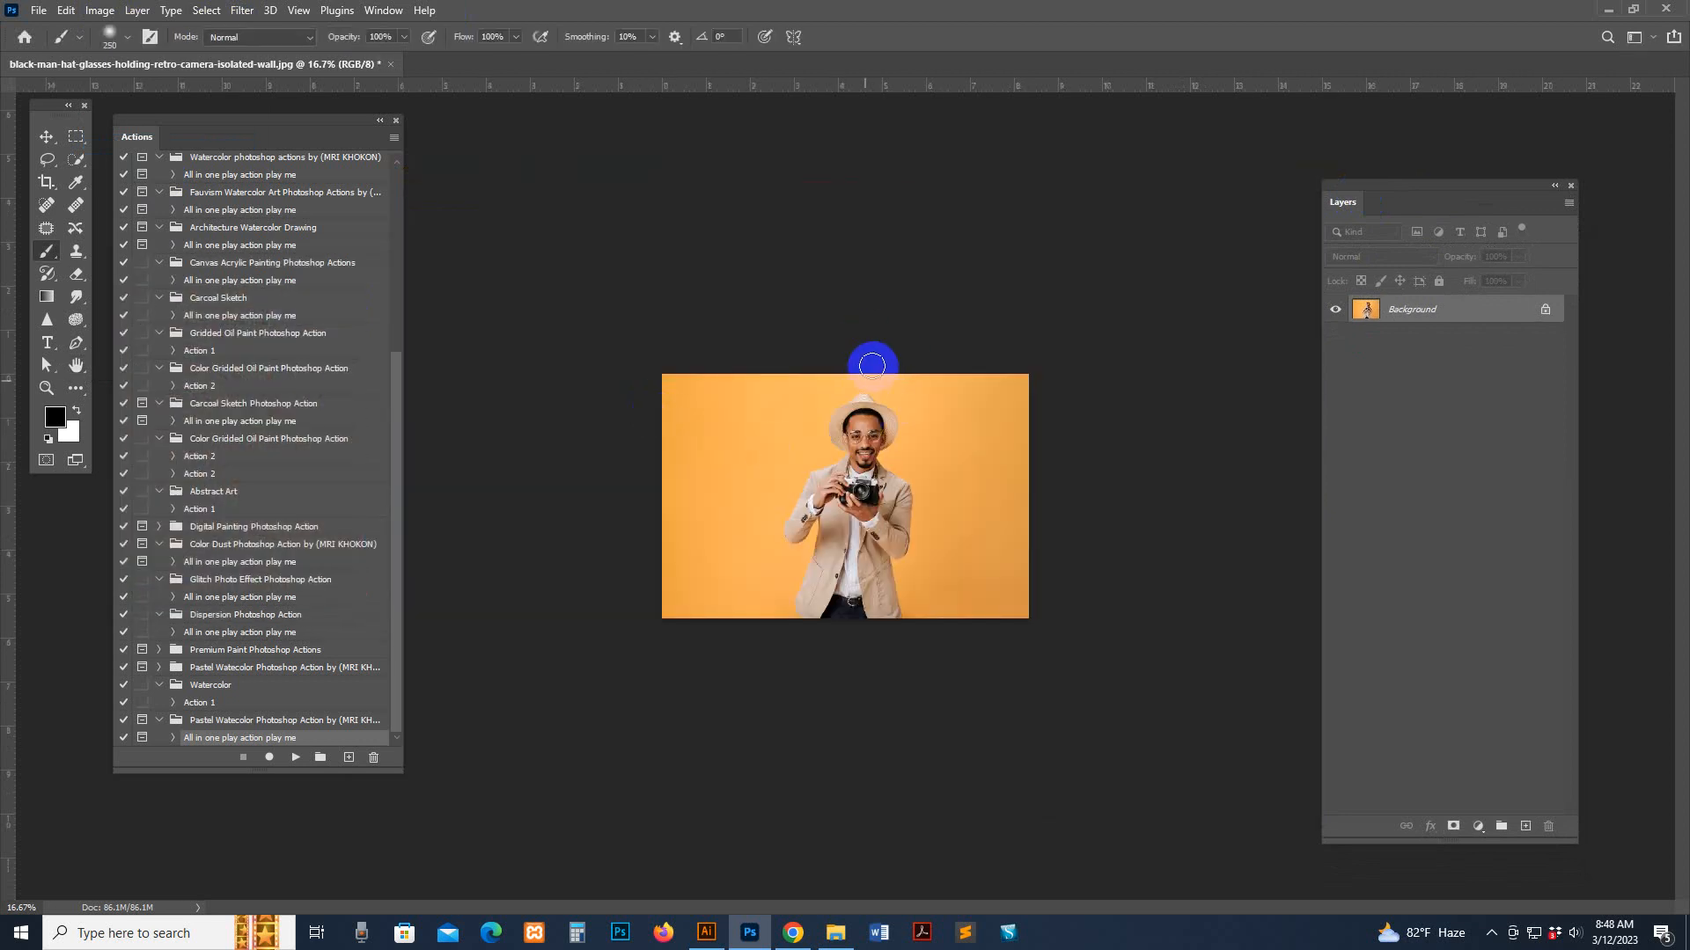
key(ctrl+plus)
key(ctrl+plus)
key(c)
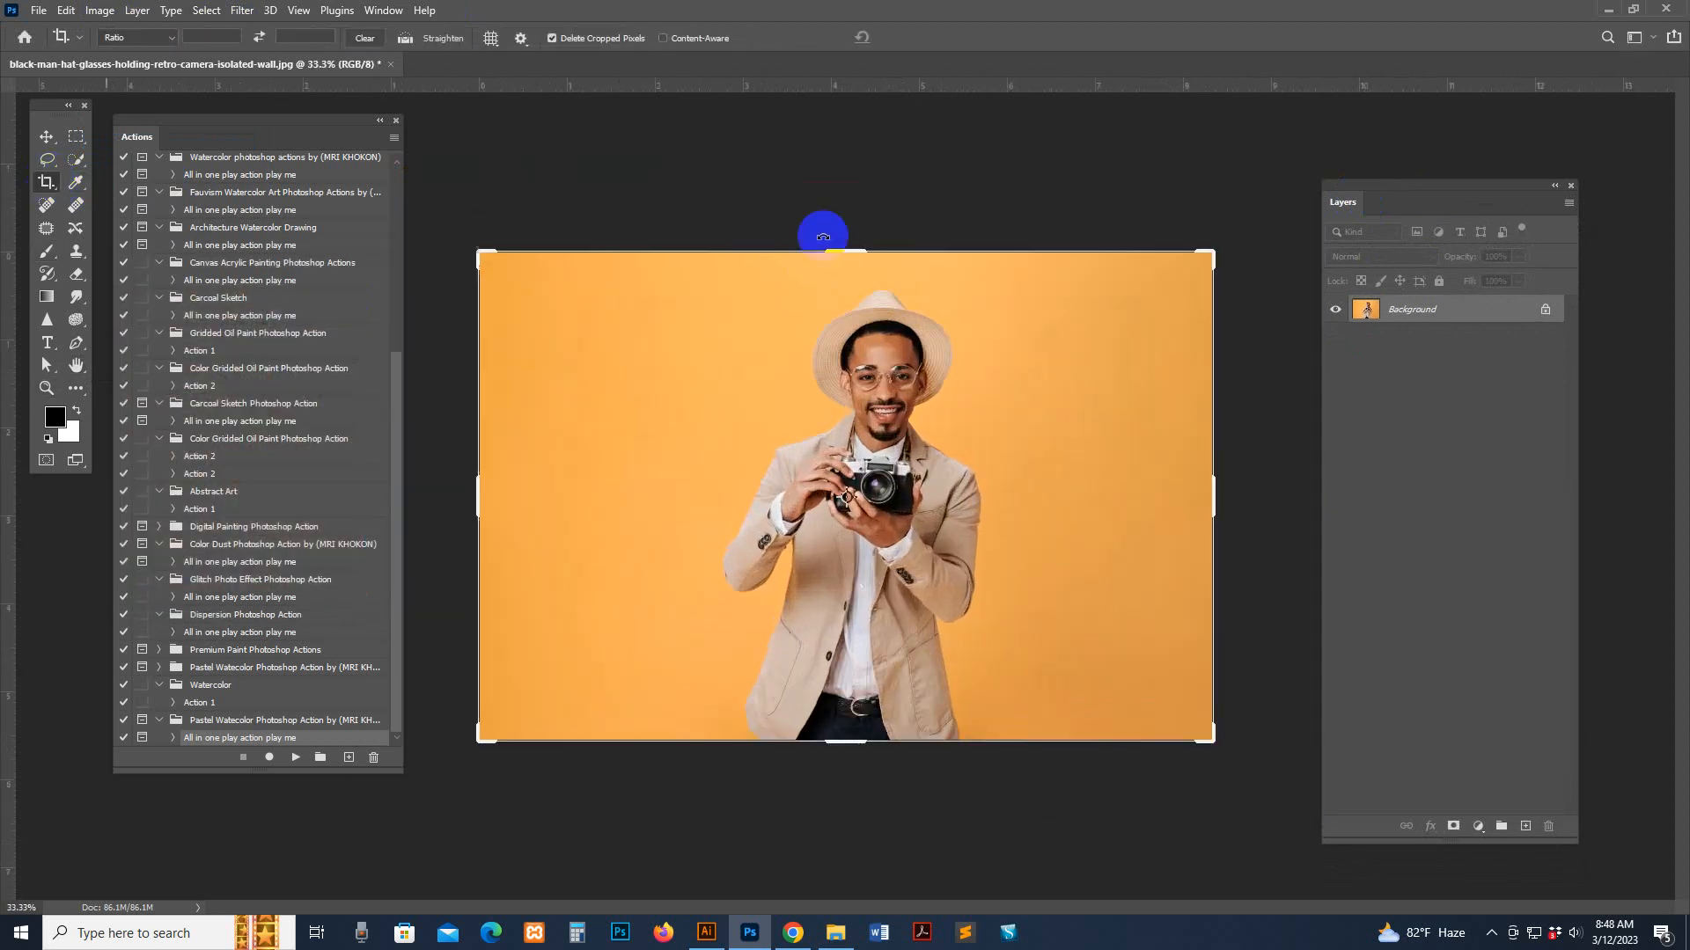
drag(854, 249, 822, 226)
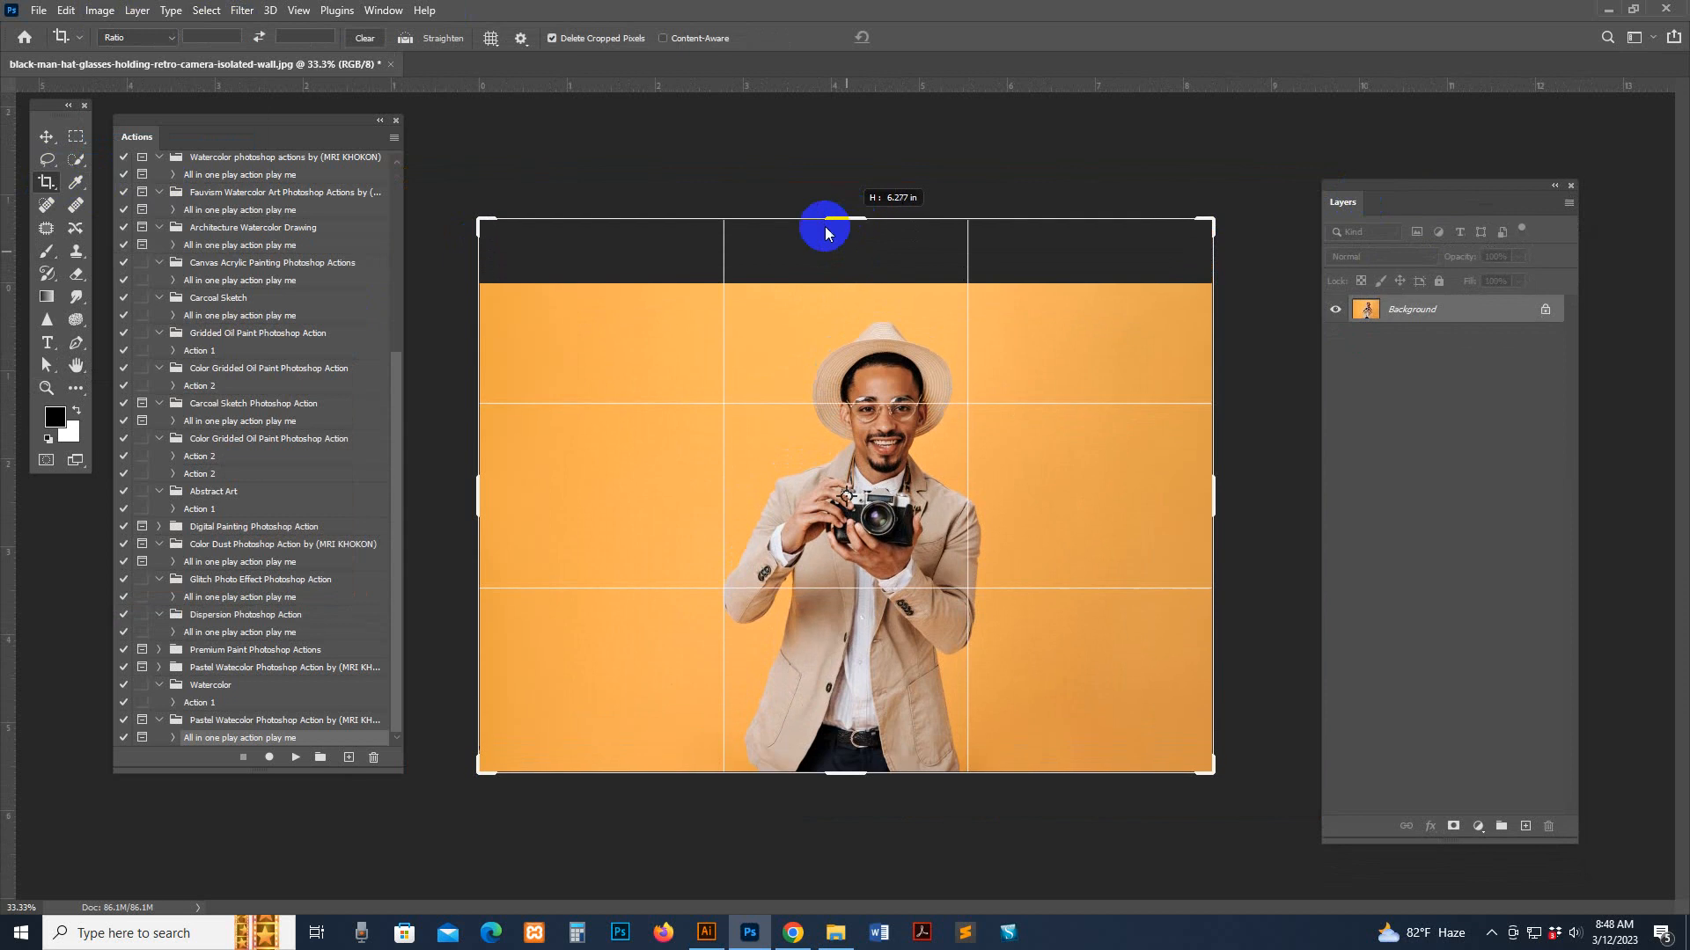
click(46, 137)
- Select the man with Select Subject and add a new empty layer above the background
click(75, 159)
click(503, 37)
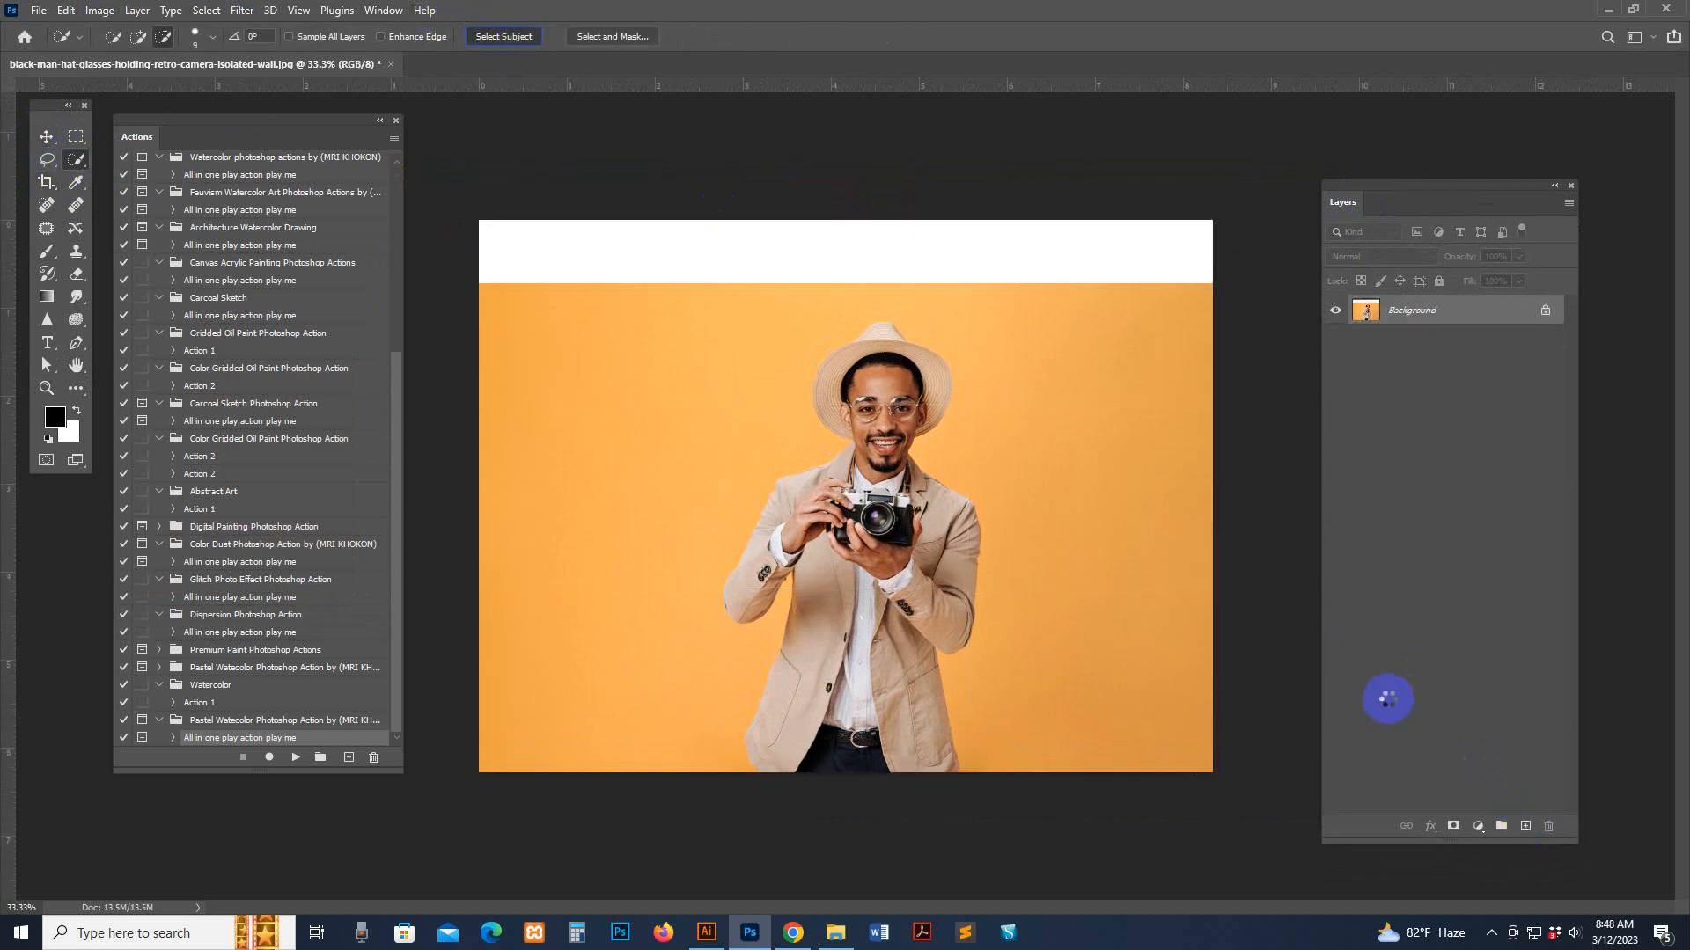
click(1525, 825)
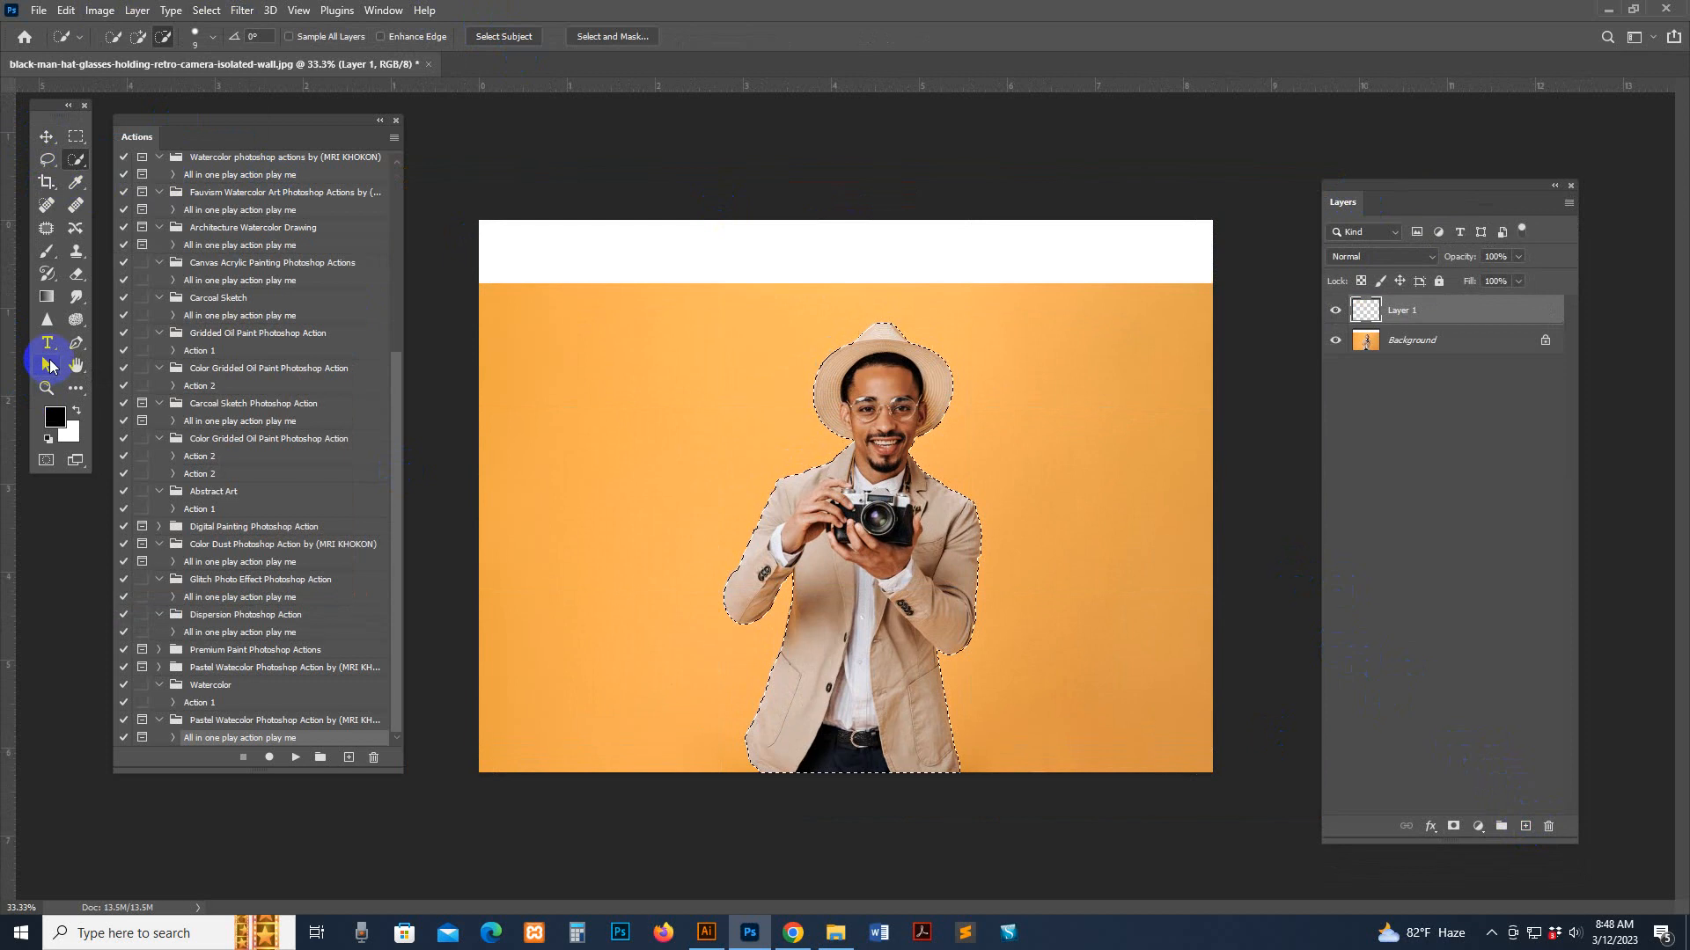
- Paint the selected man's hat, head and upper body in bright red on the new layer and rename the layer "brush"
click(46, 251)
click(56, 415)
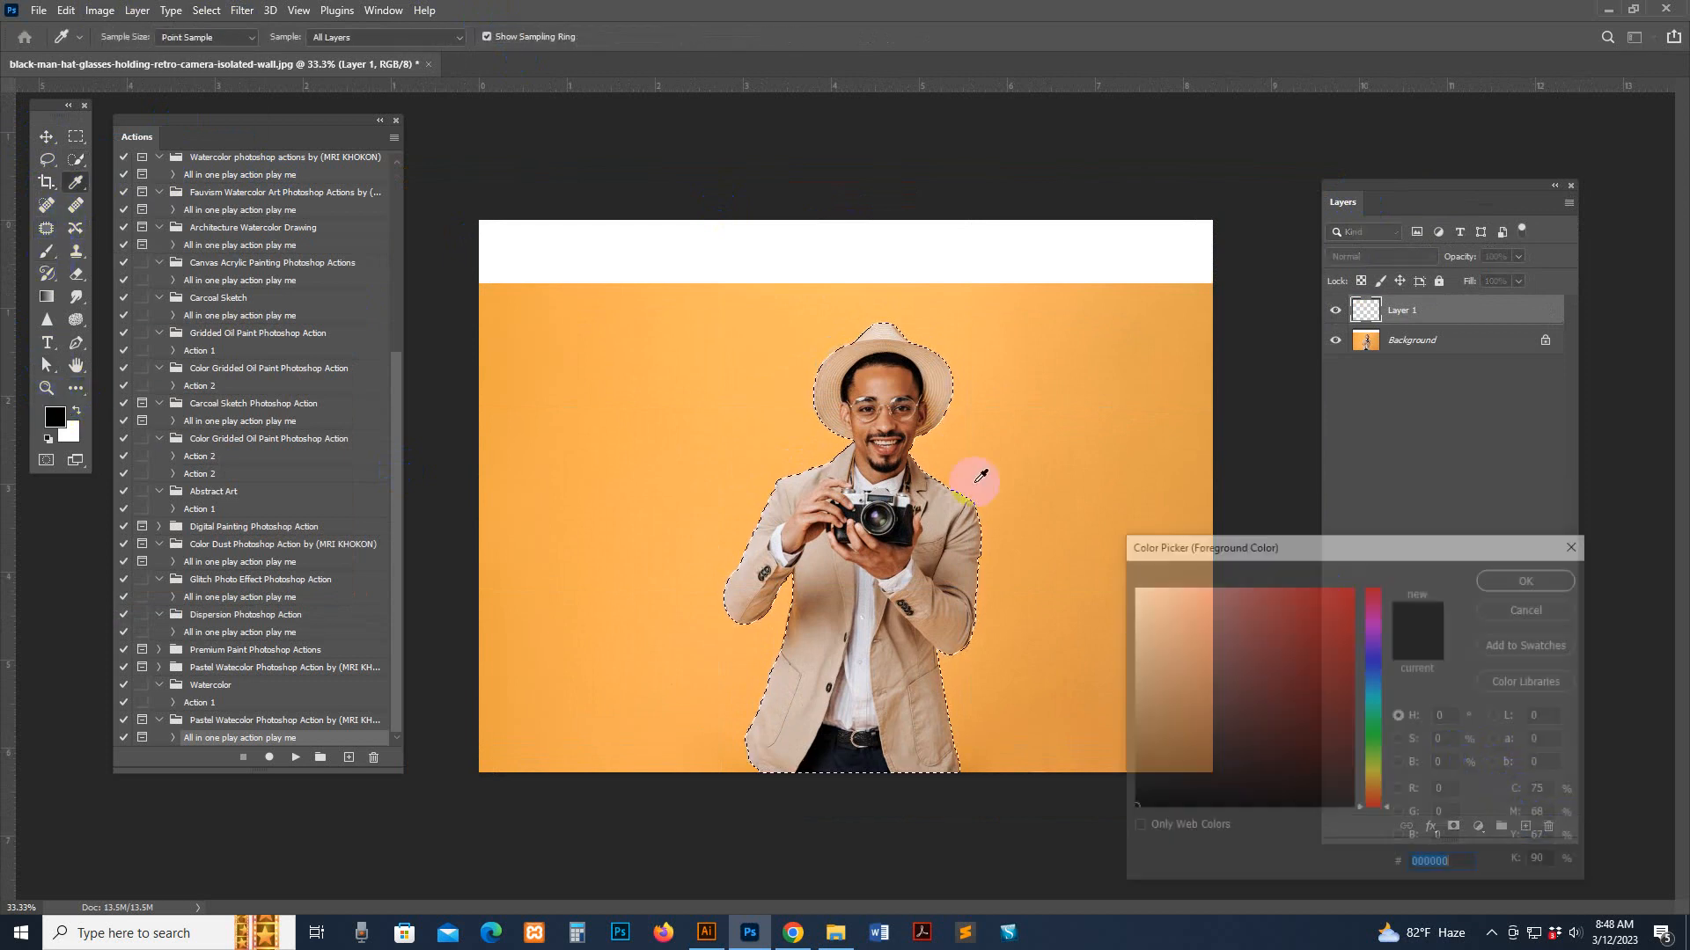
click(1328, 604)
click(1524, 582)
mouse_move(858, 383)
mouse_down()
mouse_move(902, 384)
mouse_move(874, 474)
mouse_move(838, 452)
mouse_move(871, 573)
mouse_move(881, 512)
mouse_move(796, 496)
mouse_move(917, 481)
mouse_move(863, 431)
mouse_move(917, 542)
mouse_move(953, 531)
mouse_move(818, 390)
mouse_move(873, 402)
mouse_move(870, 417)
mouse_move(844, 378)
mouse_move(906, 374)
mouse_up()
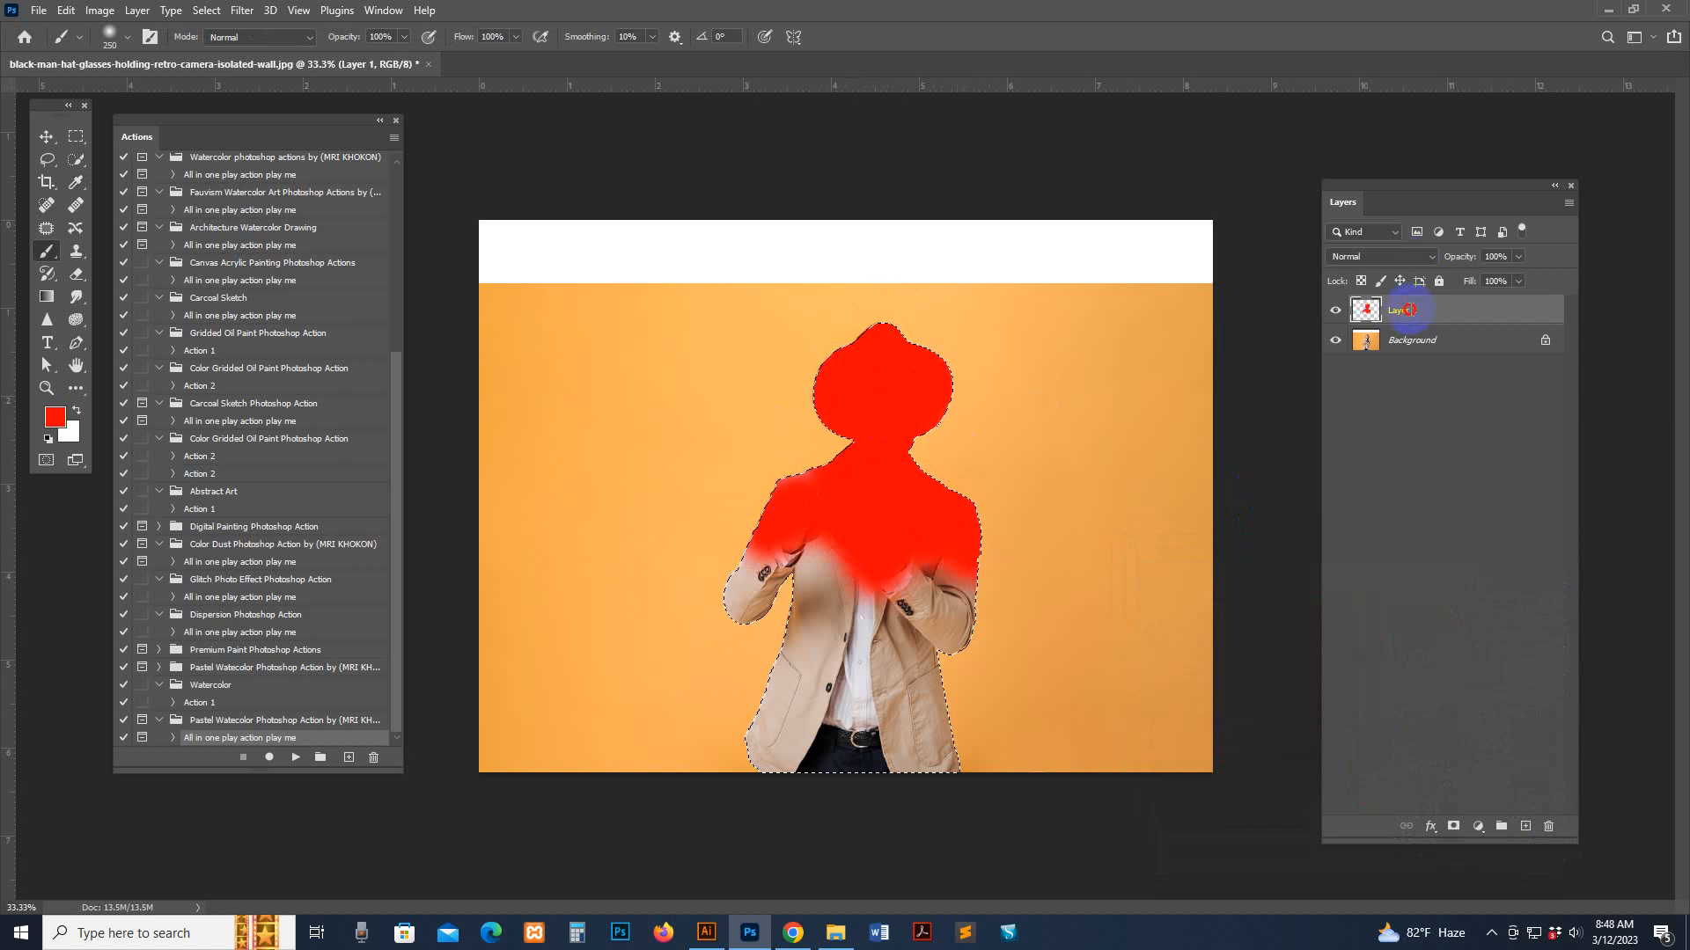
double_click(1409, 310)
text(brush)
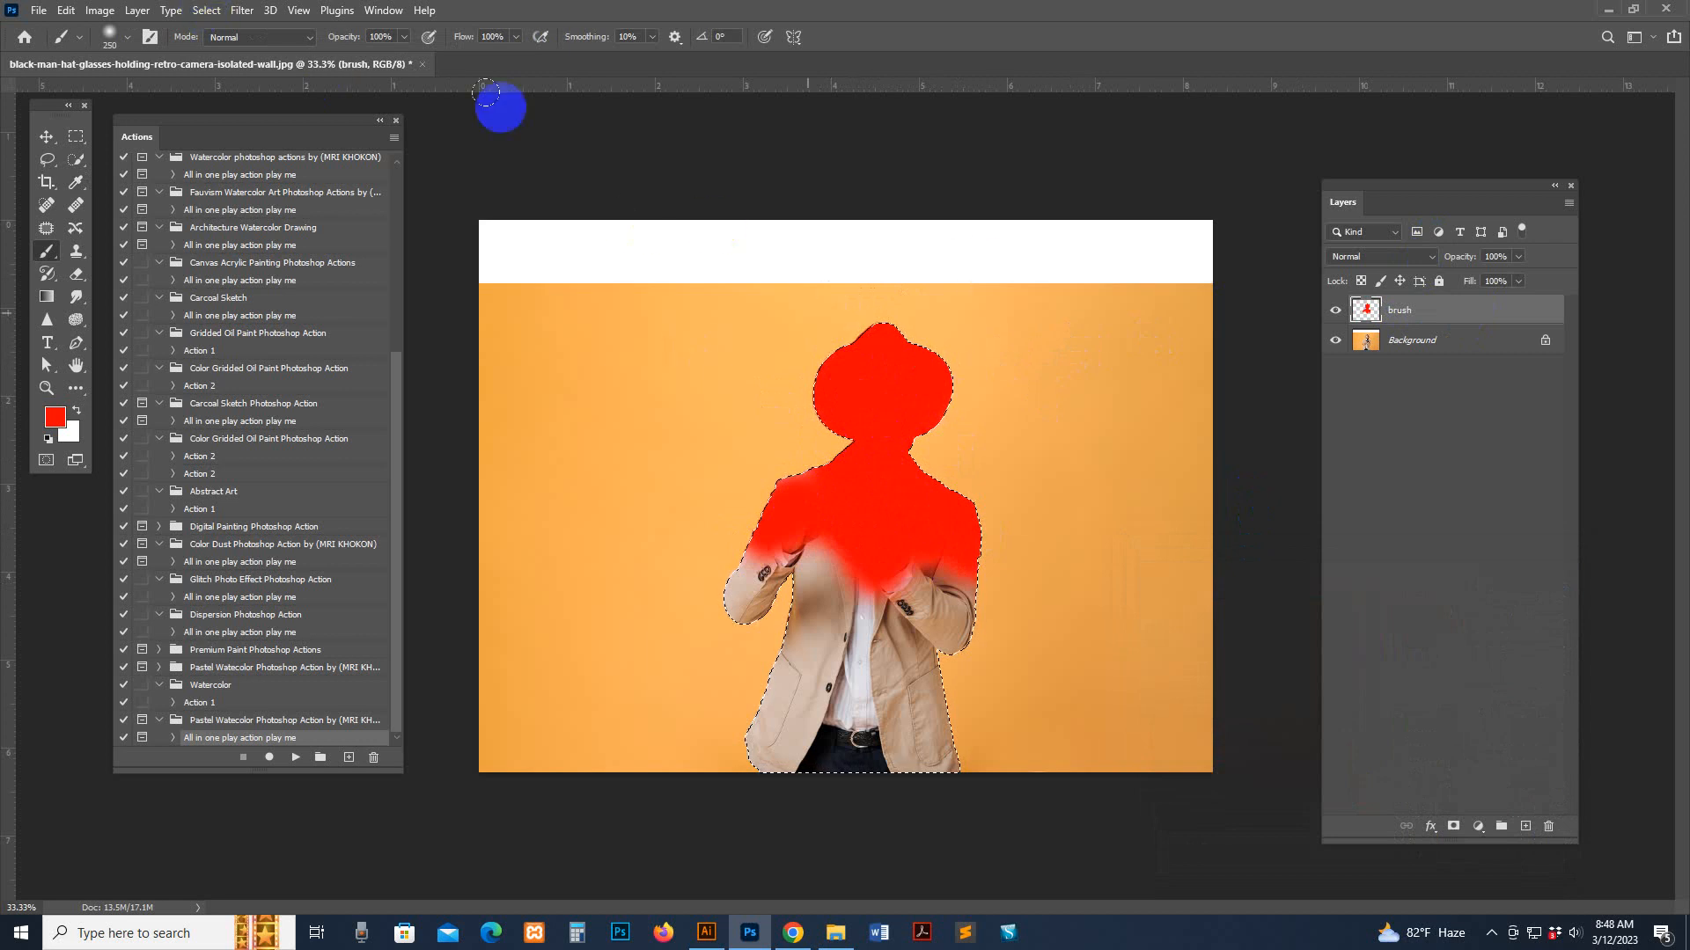
- Deselect the man and play the "All in one play action play me" action of the Pastel Watecolor Photoshop Action set
click(209, 9)
click(222, 49)
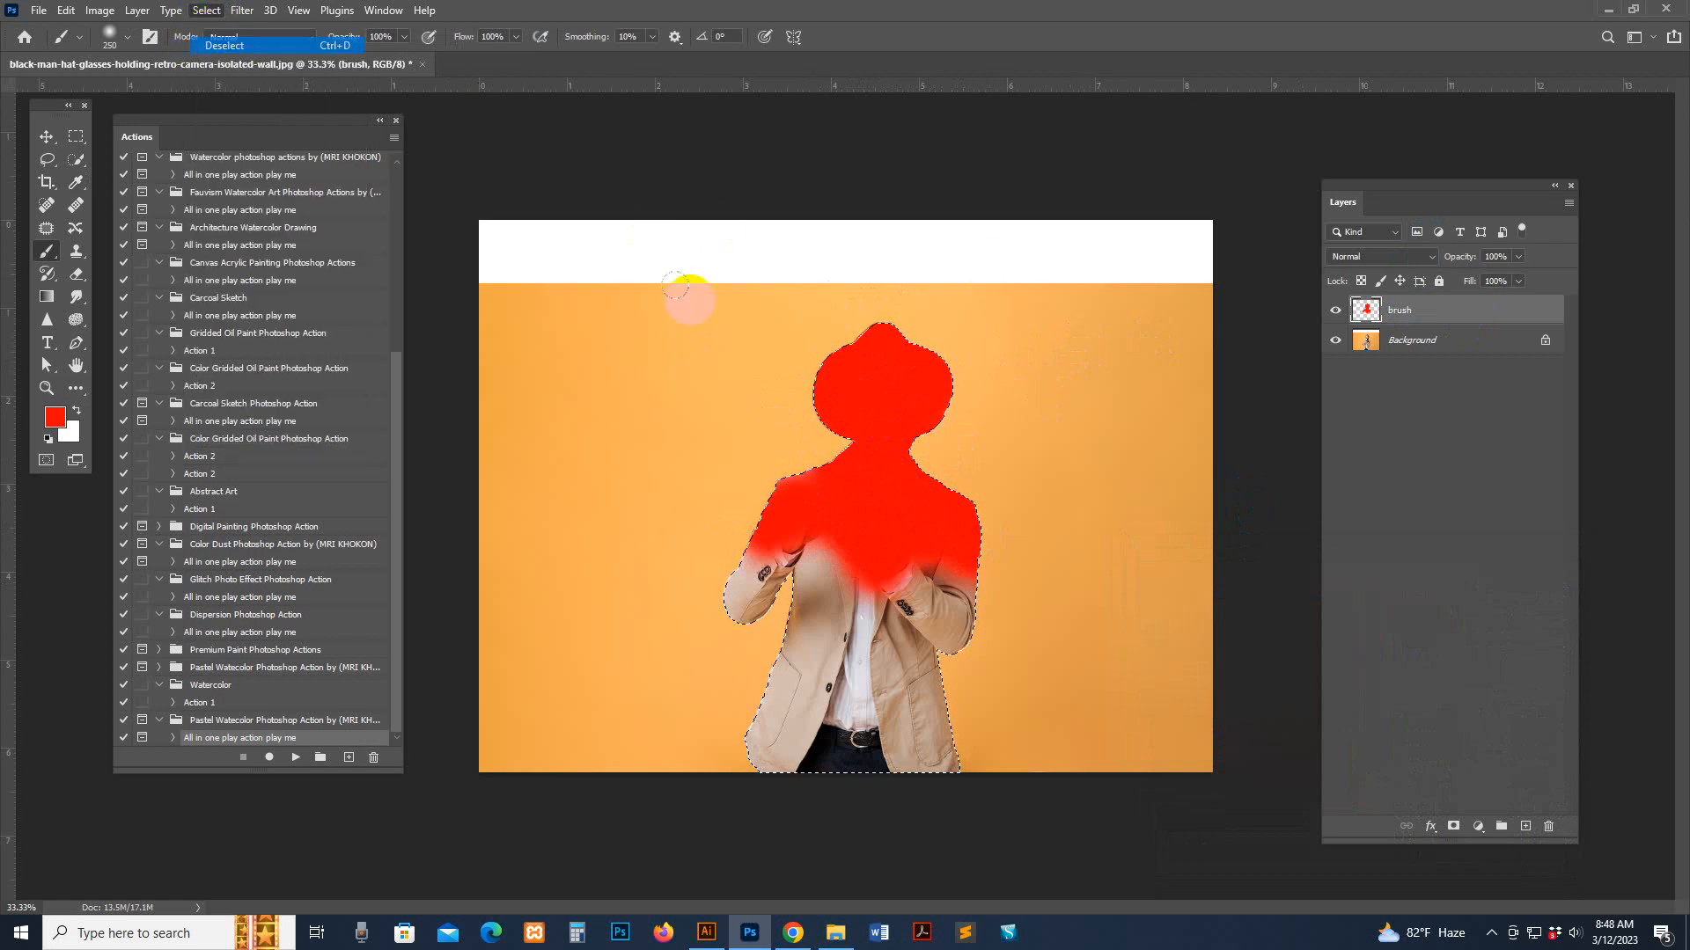
click(283, 762)
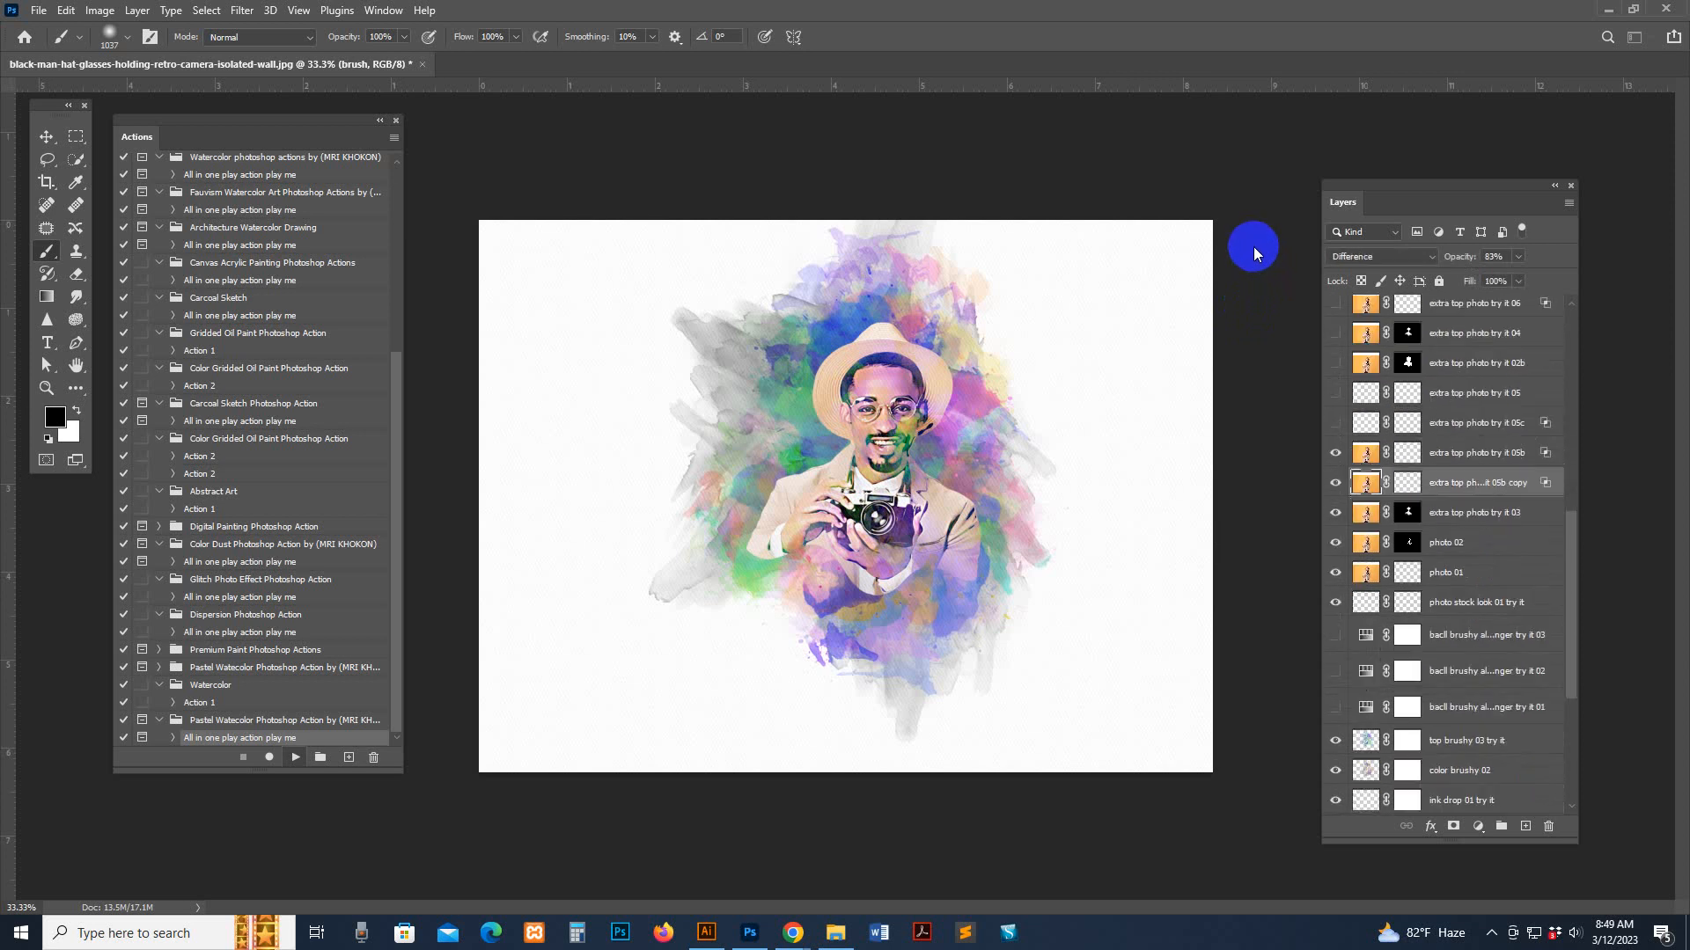
click(1047, 419)
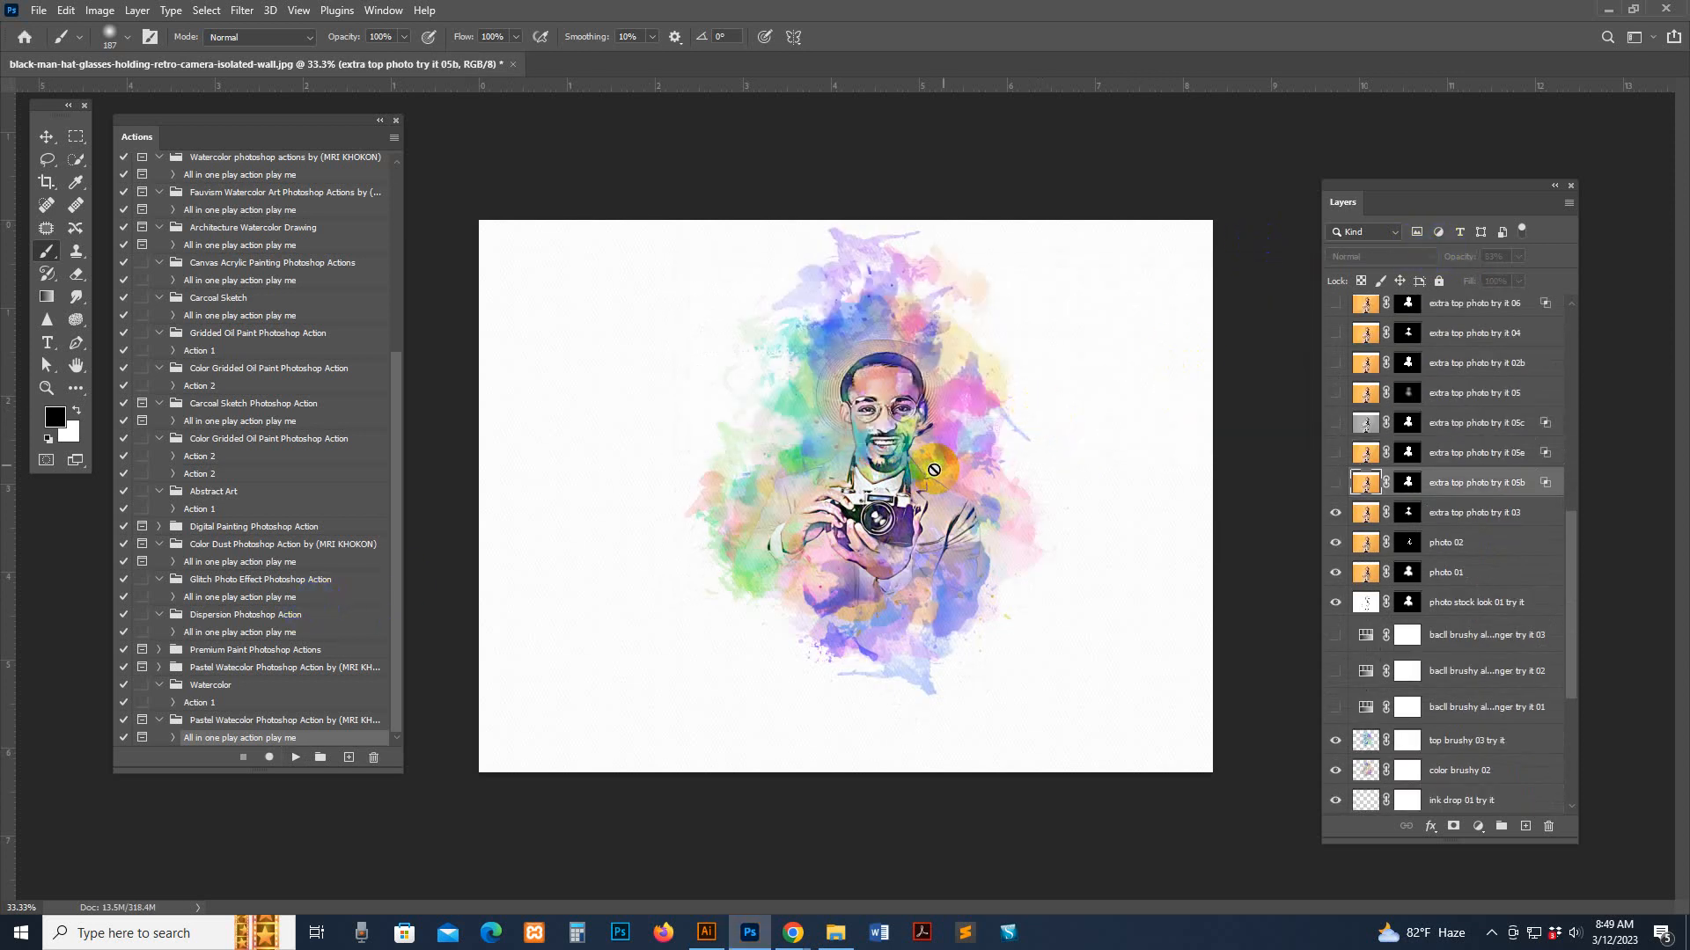
- Compare the artwork with and without the "paper effect ry it" layer, leaving the layer hidden
key(z)
click(934, 470)
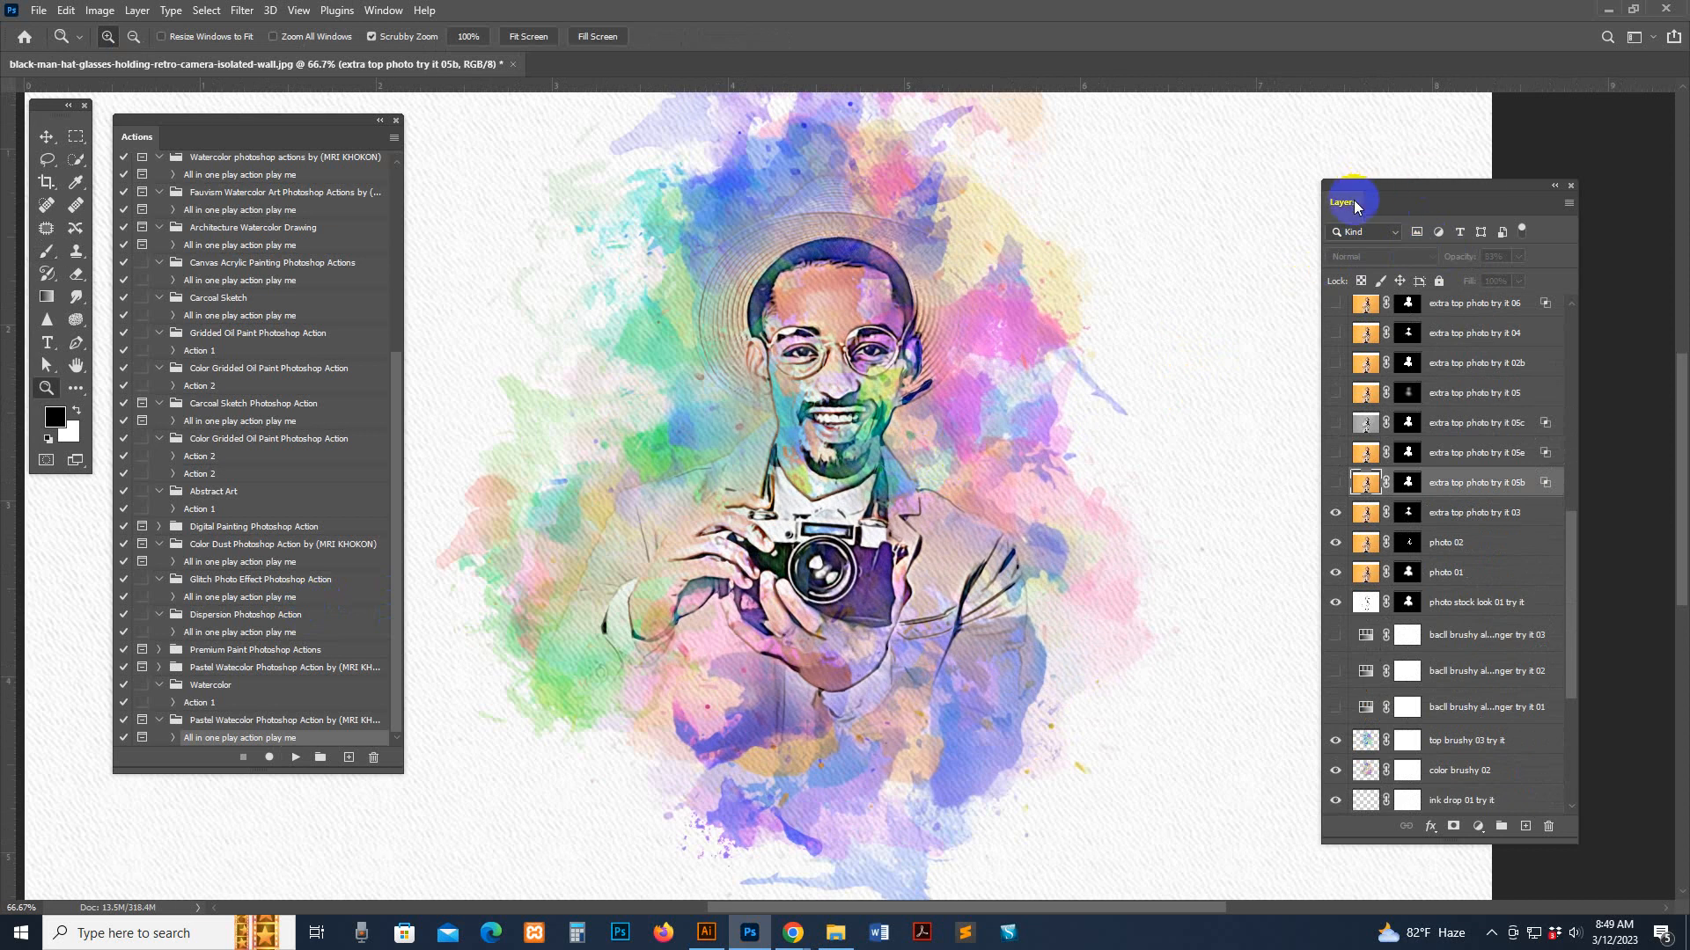
drag(1355, 207, 1309, 142)
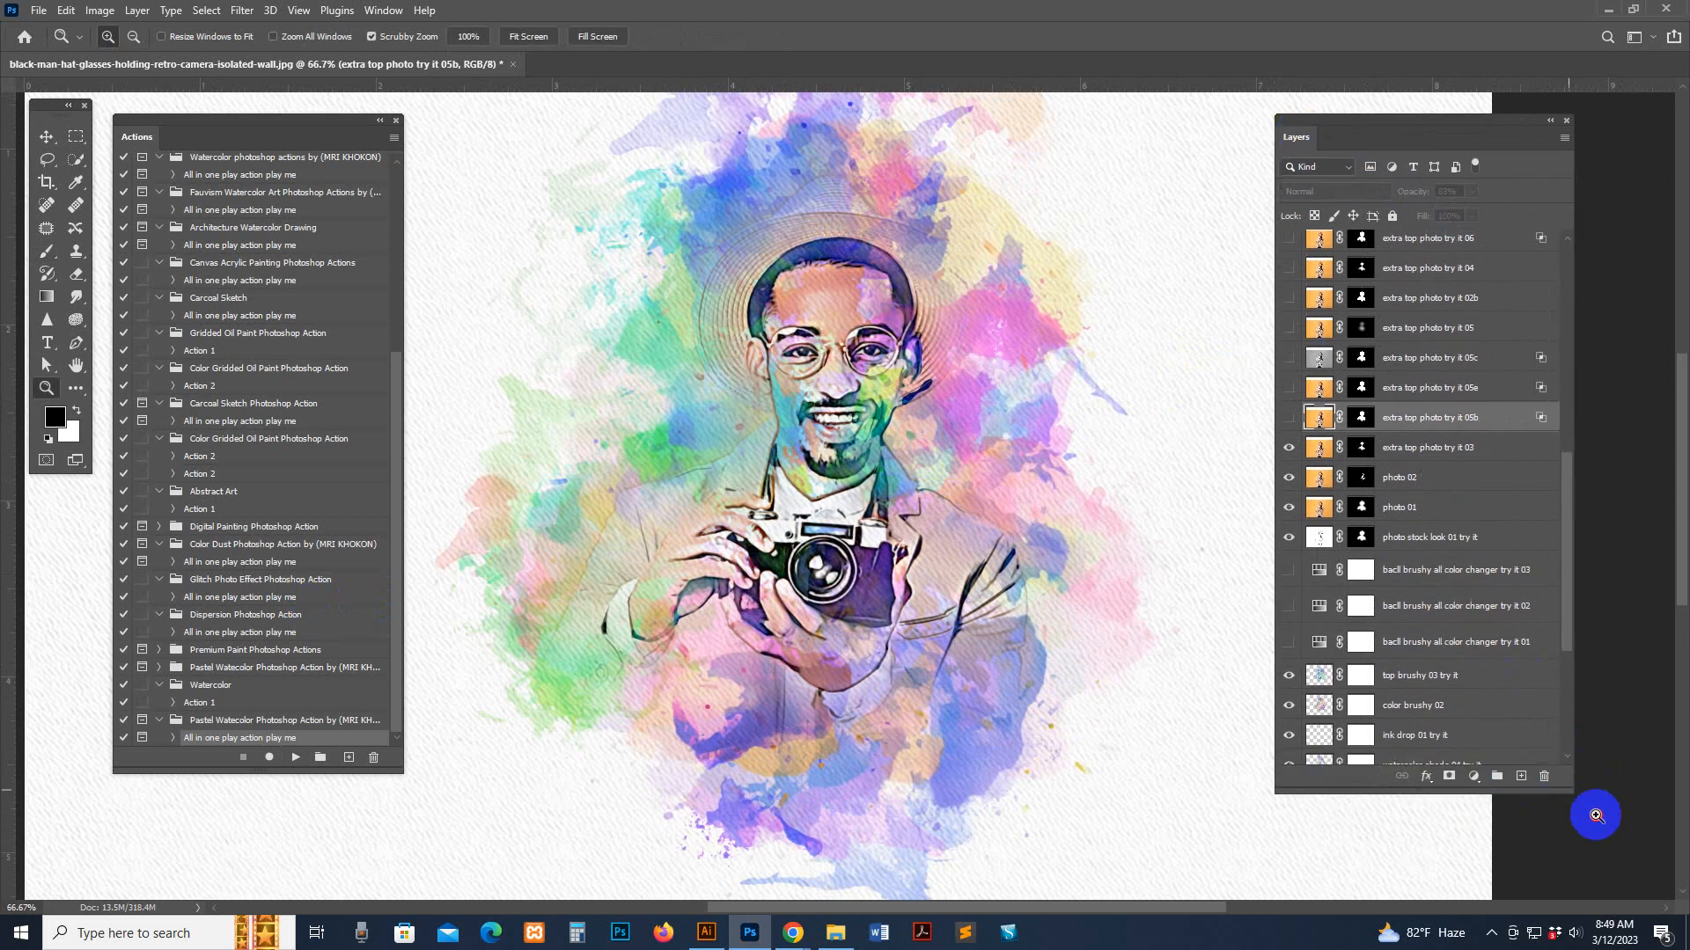
drag(1595, 816, 1599, 818)
scroll(1381, 468, up, 5)
click(1406, 472)
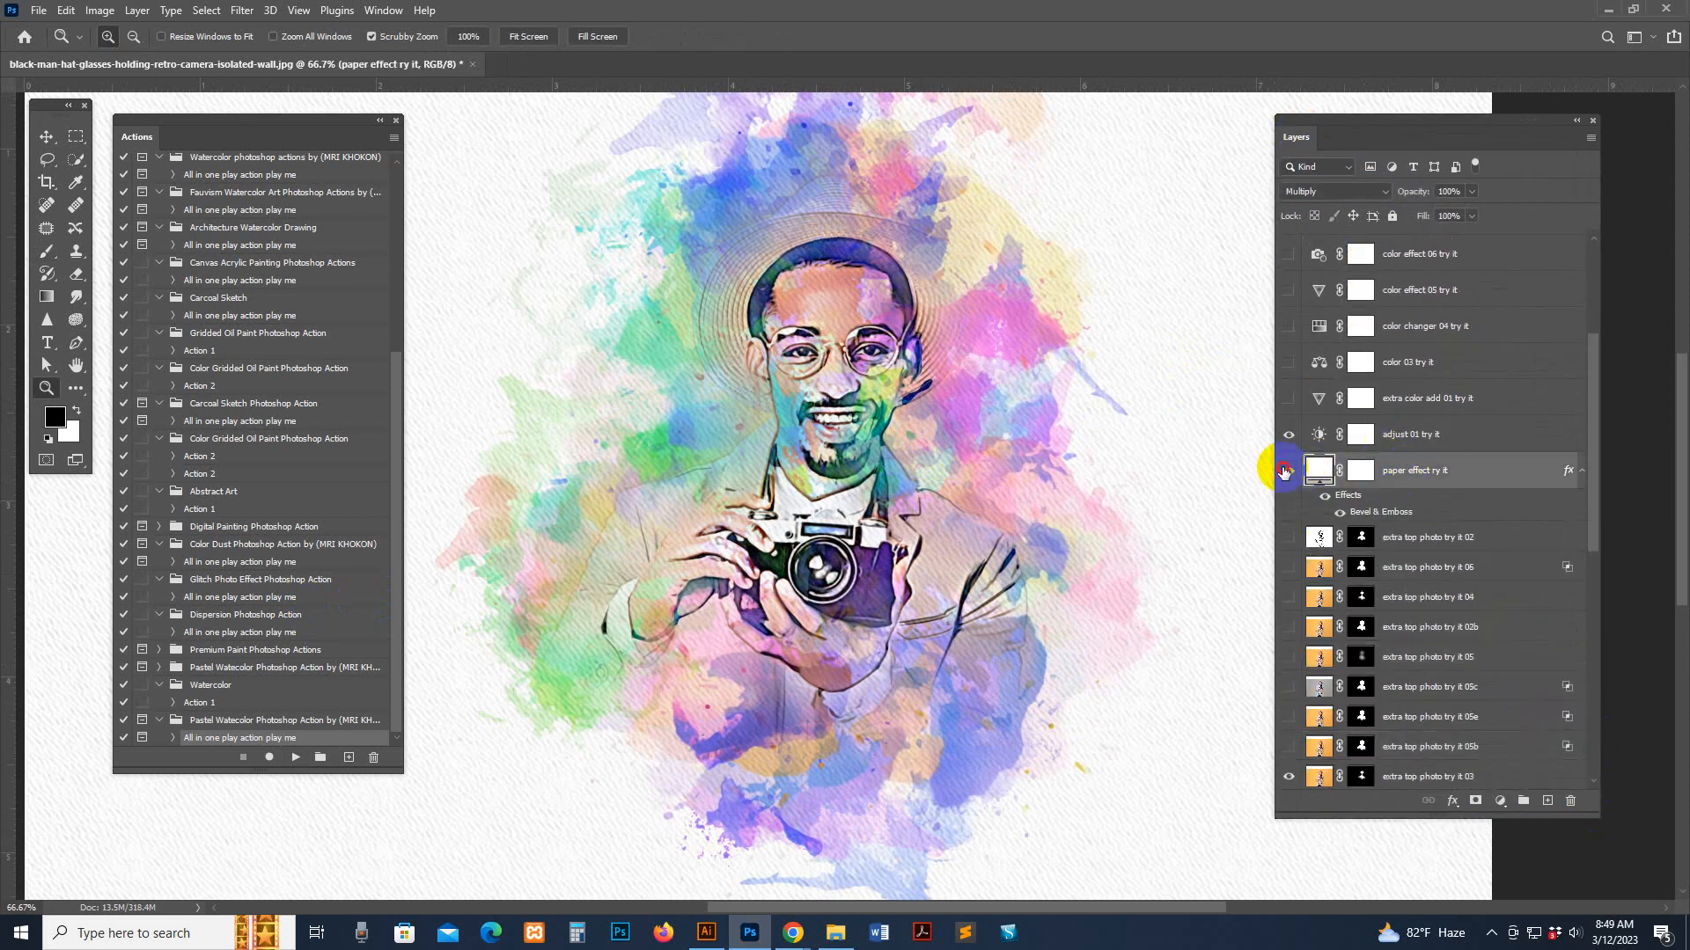
click(1287, 471)
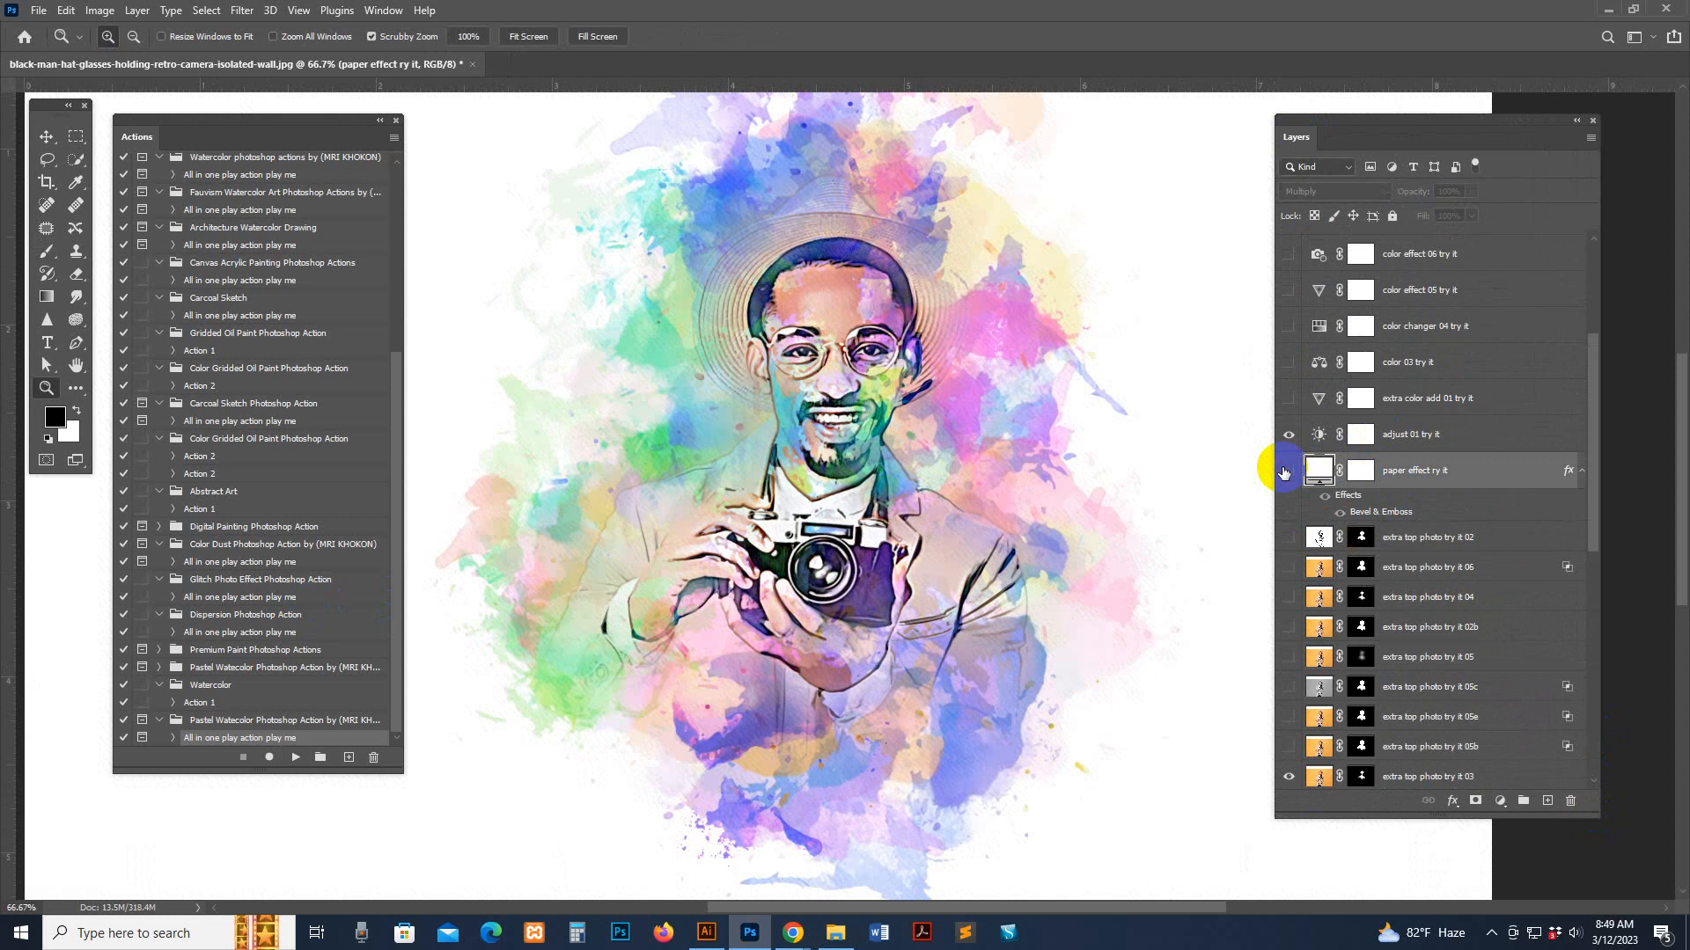
click(1286, 471)
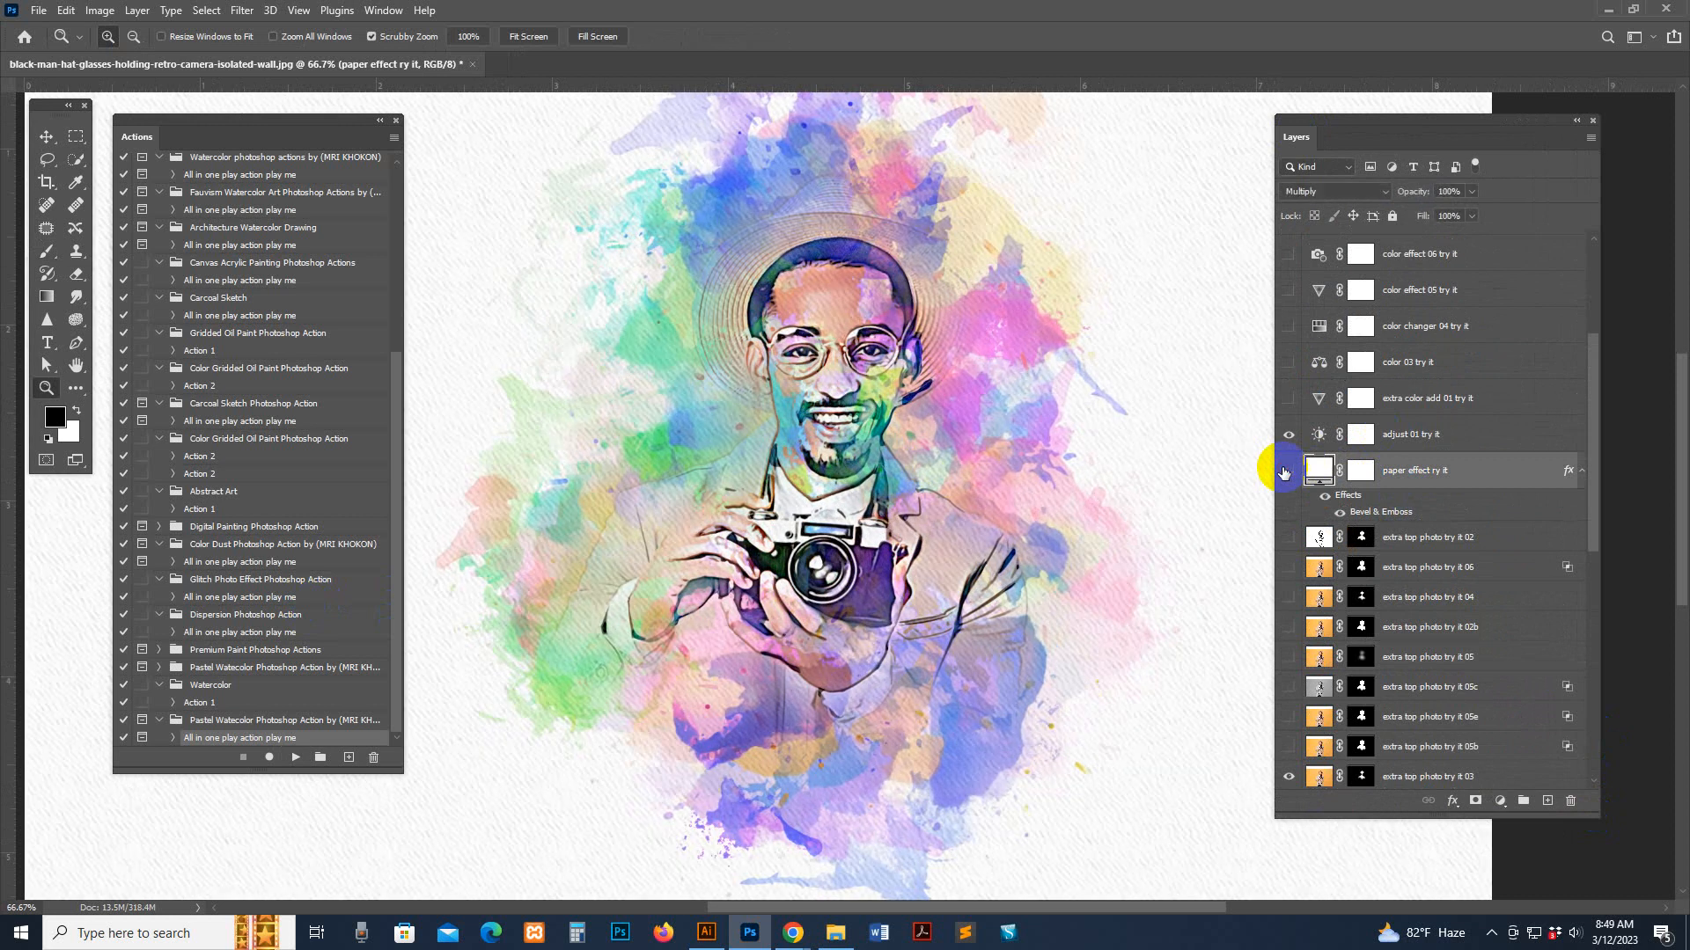
click(1285, 471)
- Compare the artwork with and without the "extra top photo try it 05b" layer, leaving the layer shown
scroll(1373, 598, down, 3)
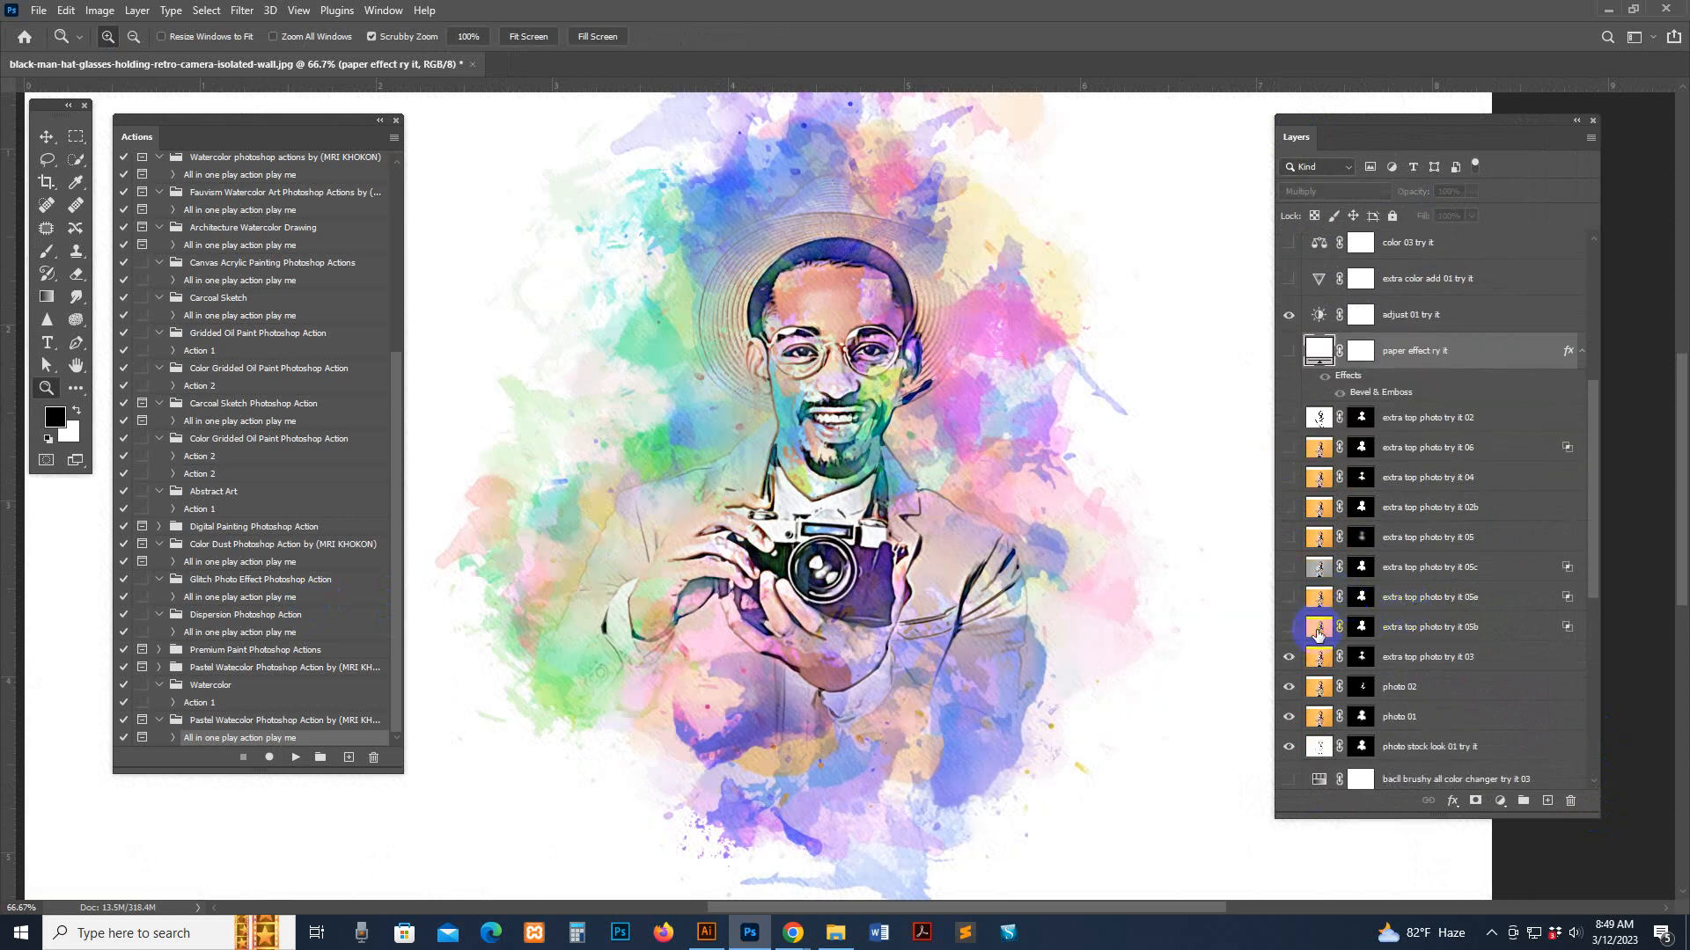
click(1318, 630)
click(1288, 628)
click(1287, 631)
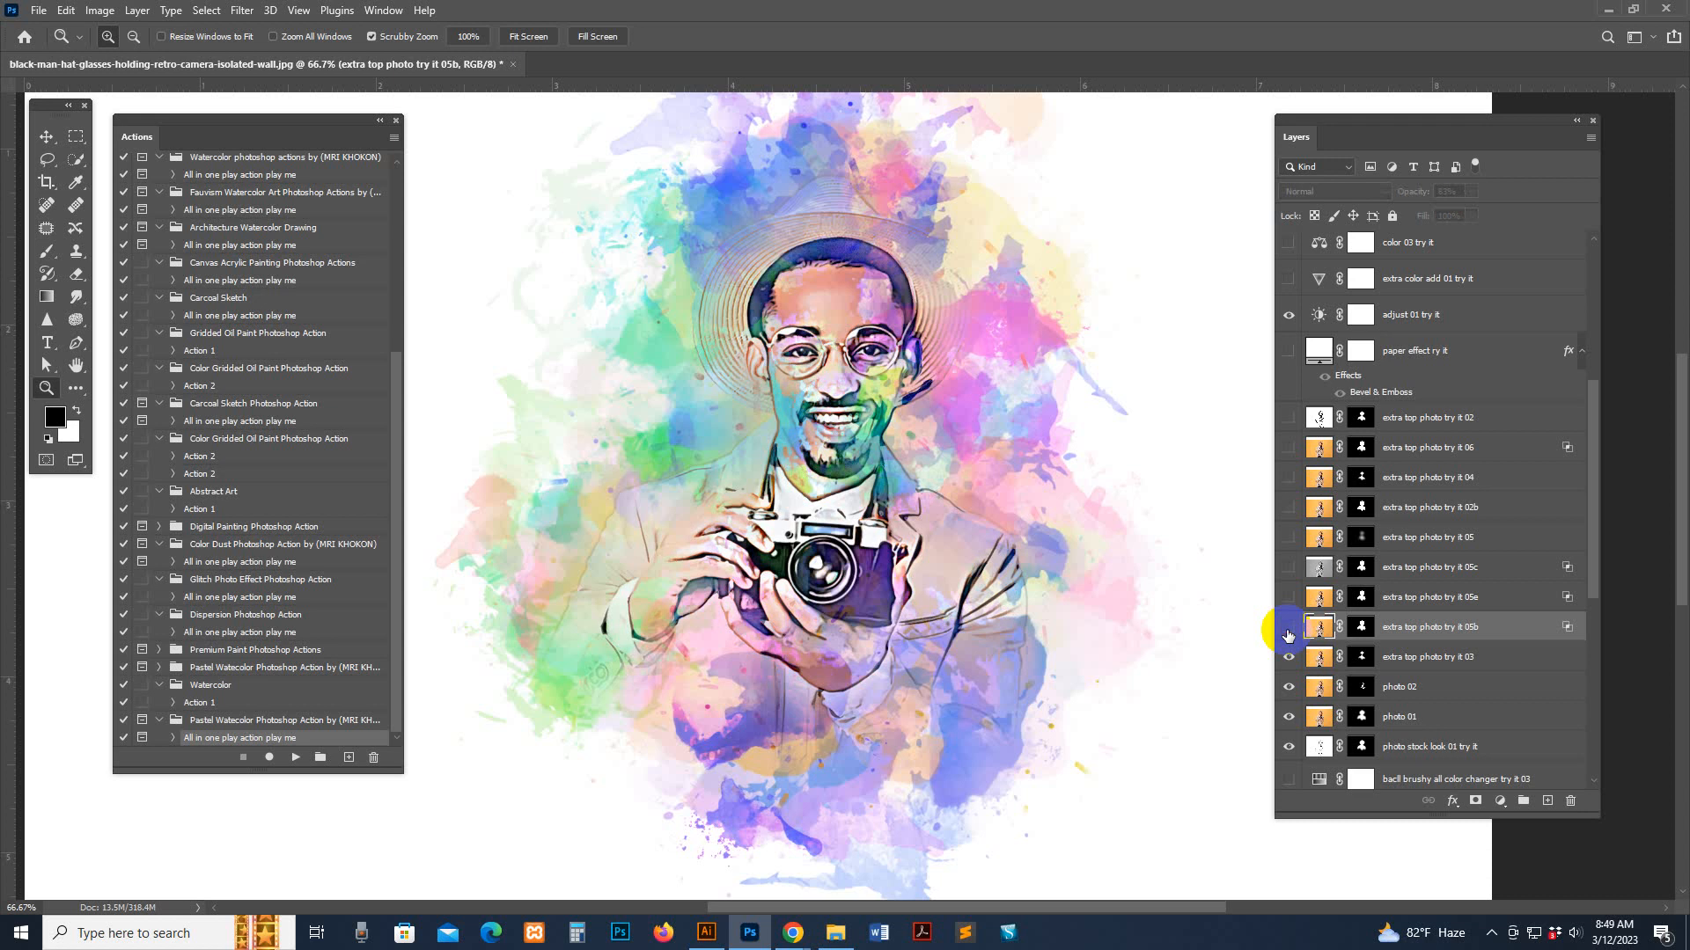
click(1287, 630)
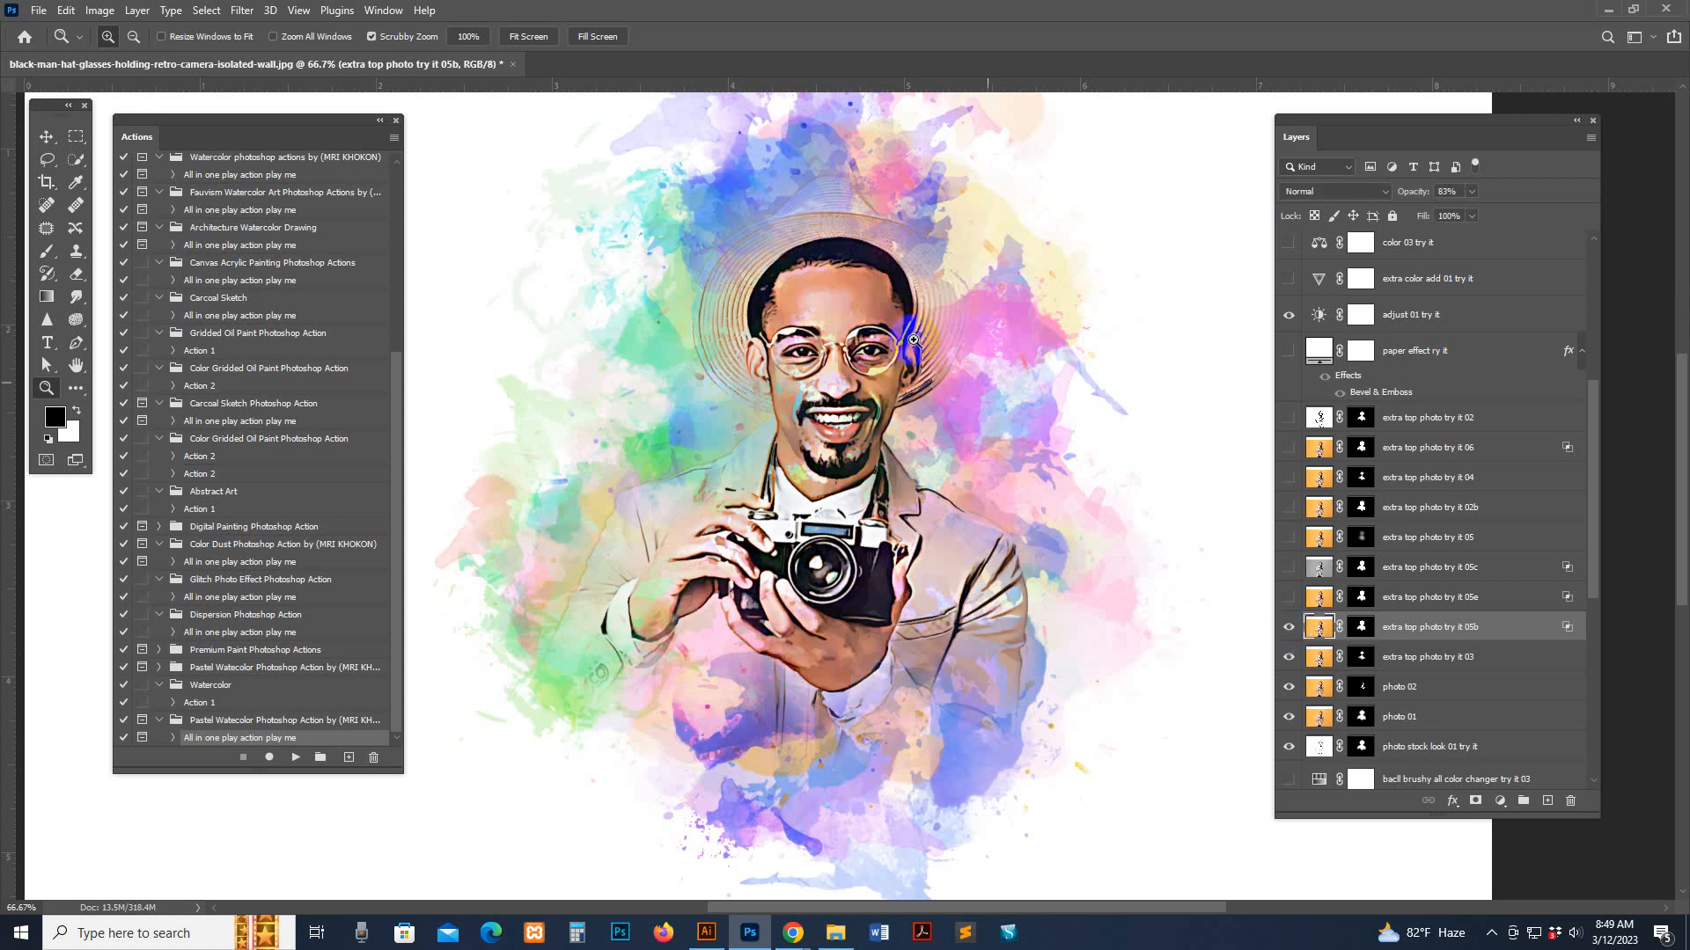
click(1288, 629)
click(1288, 628)
click(1289, 629)
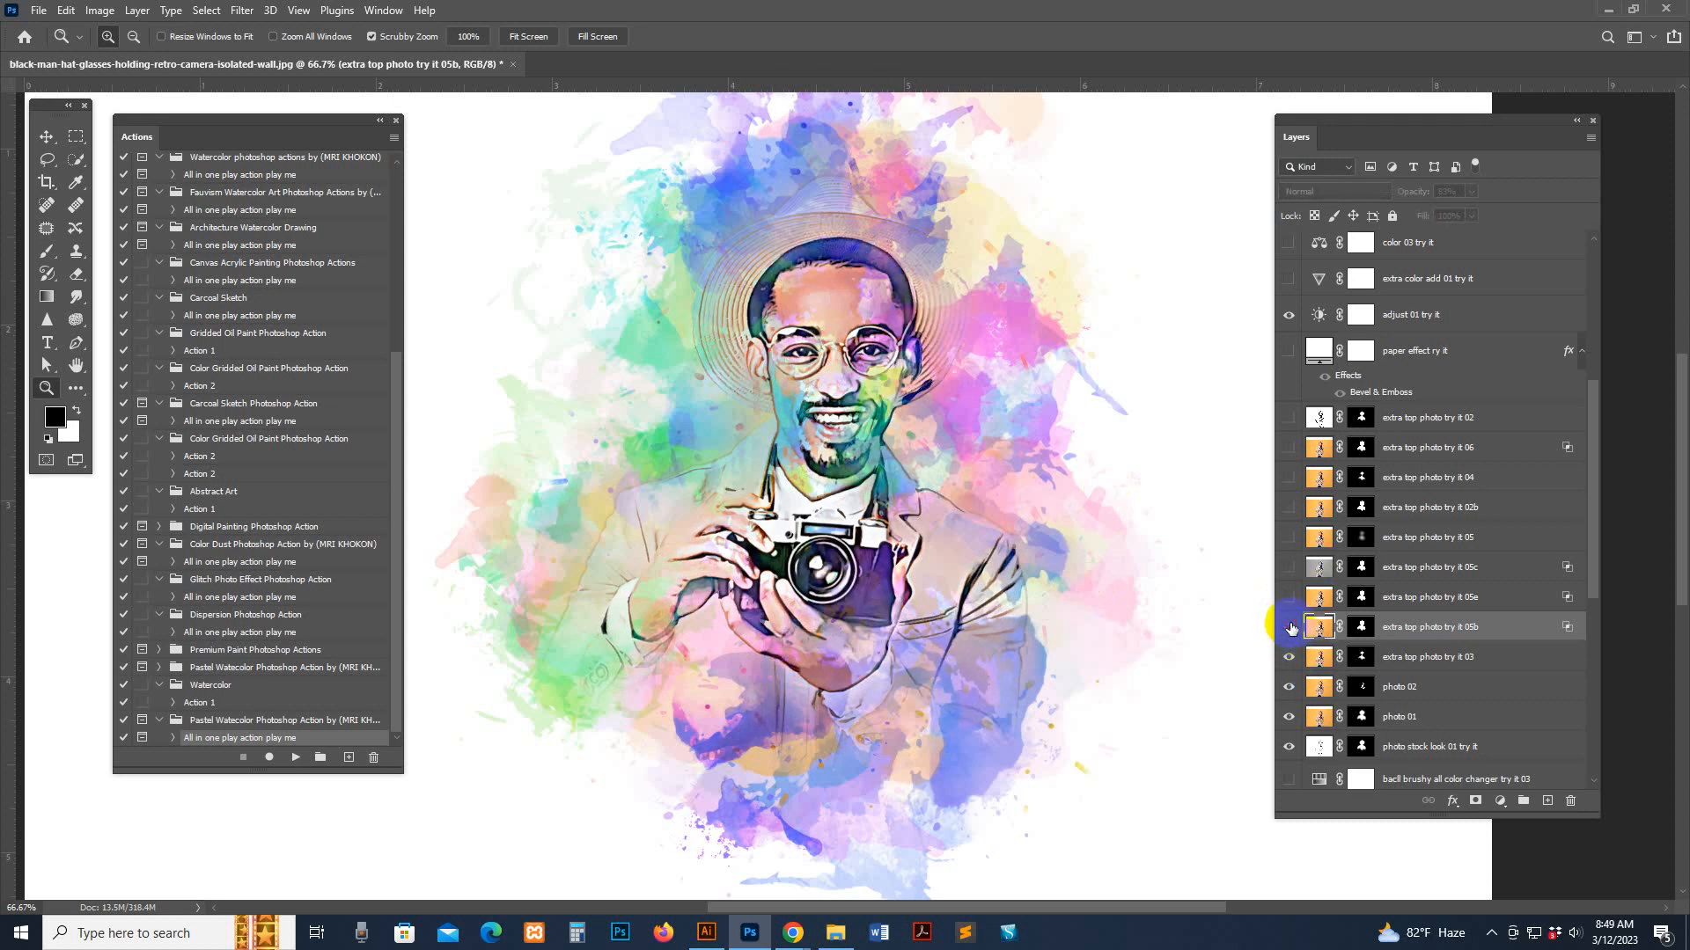
click(1288, 628)
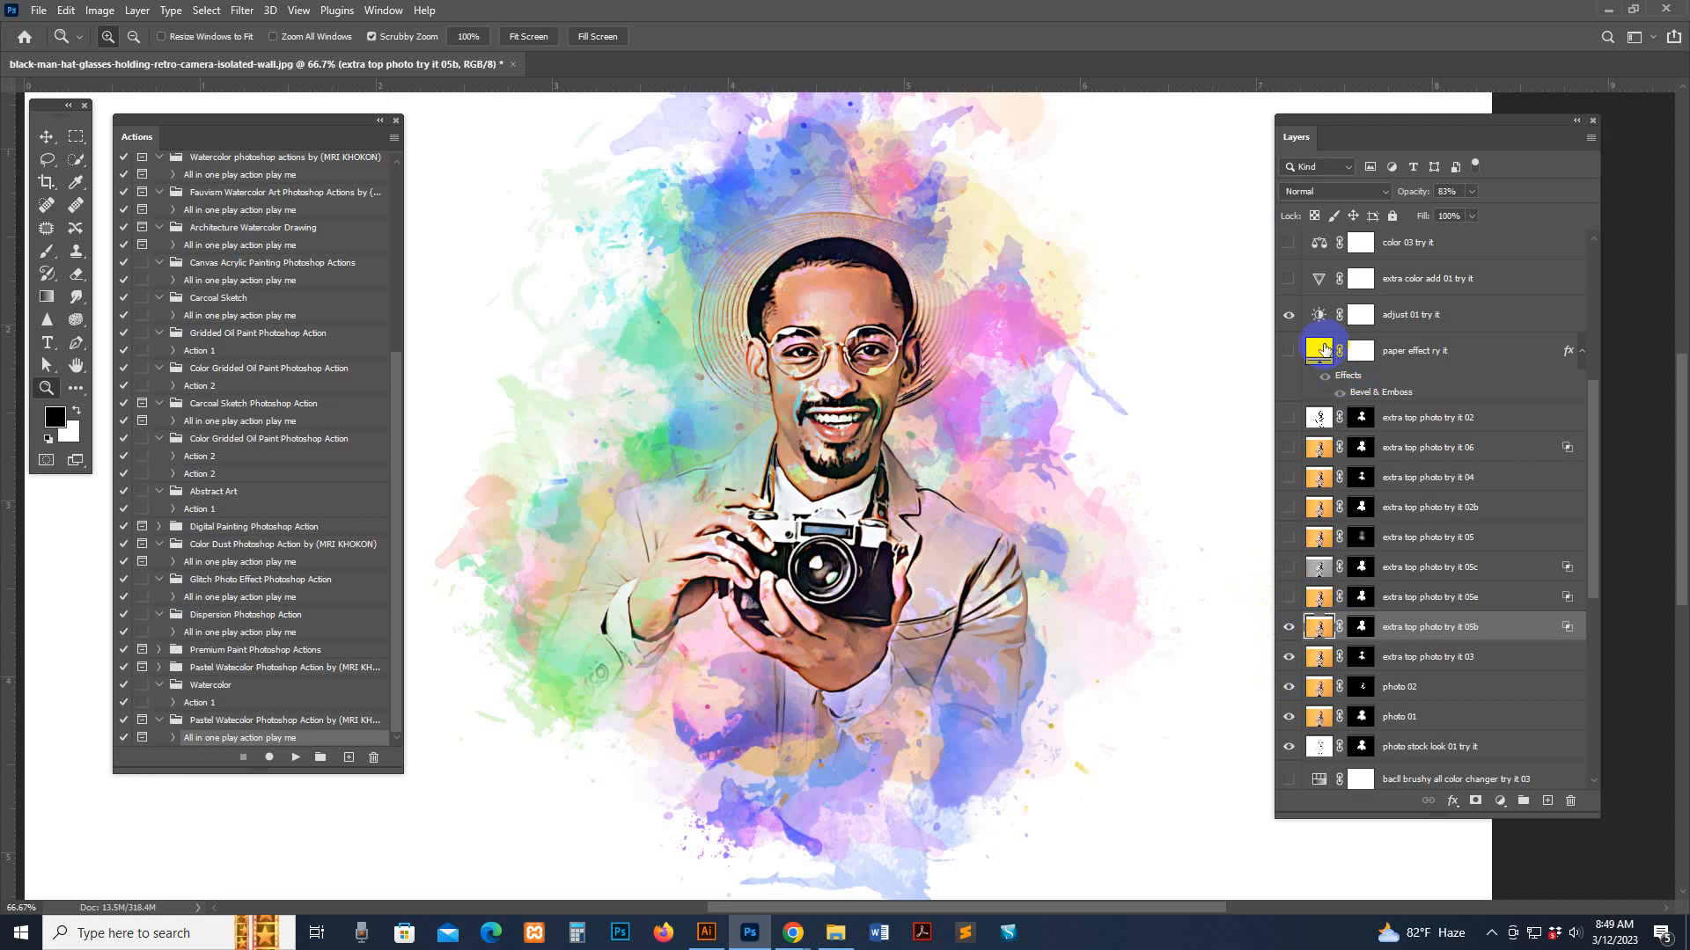
scroll(1329, 655, down, 5)
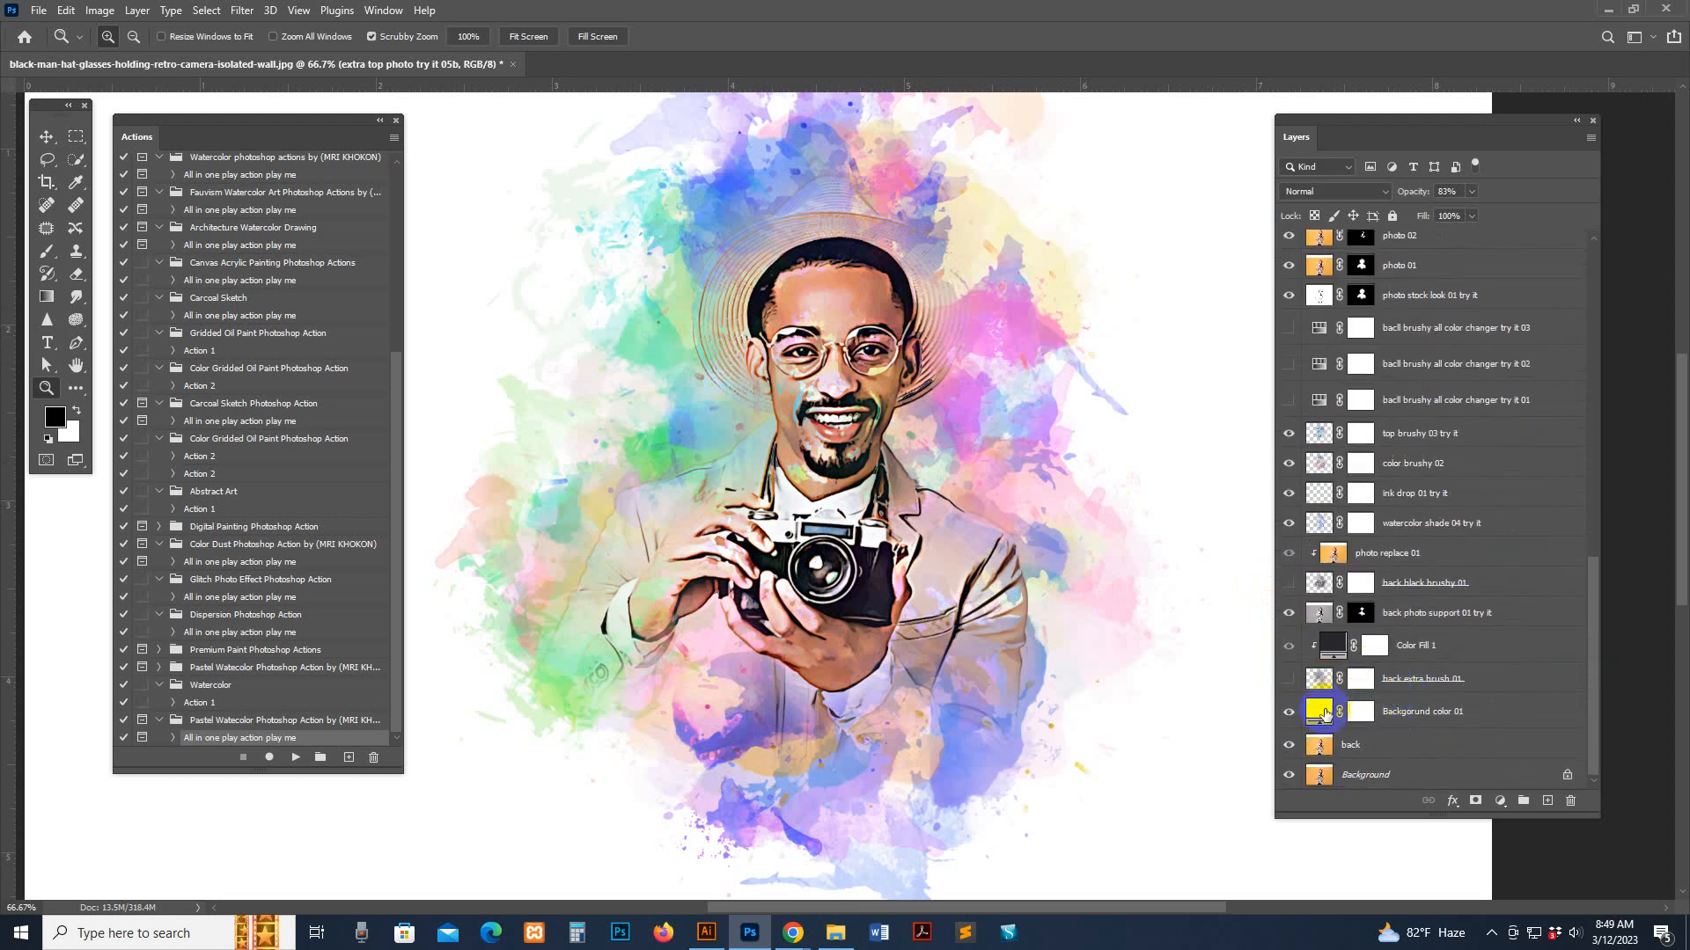
- Hide the "Backgorund color 01", "back" and "Background" layers so the artwork stands on transparency
click(1288, 714)
click(1289, 715)
click(1321, 745)
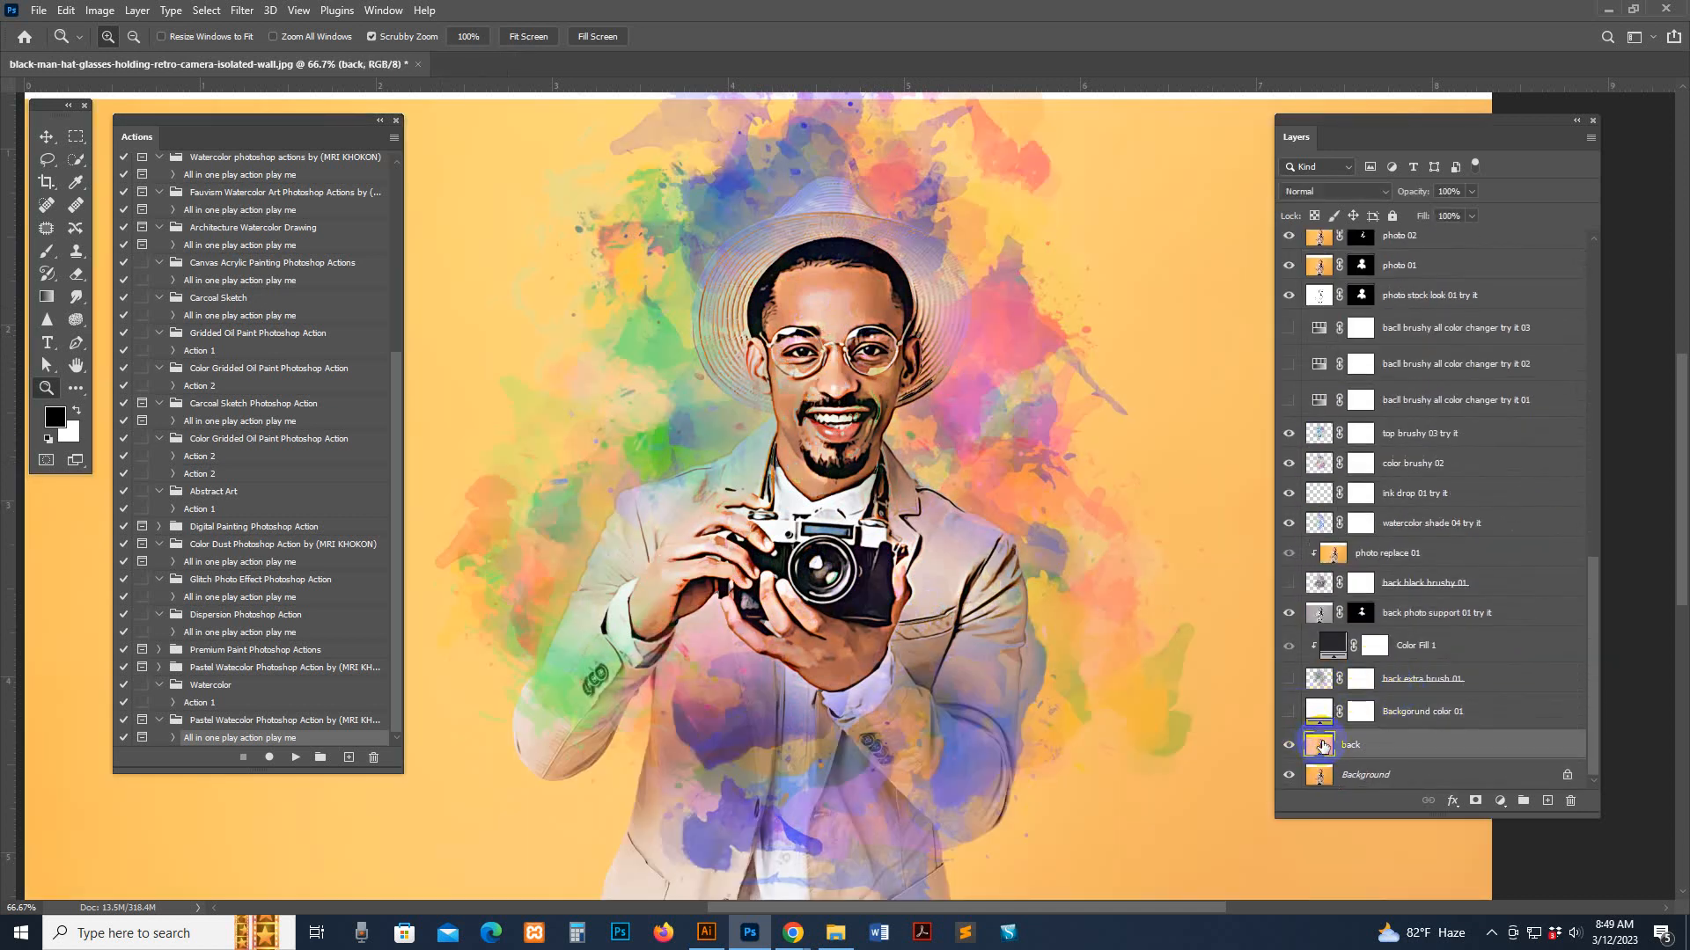
drag(1102, 339, 1099, 323)
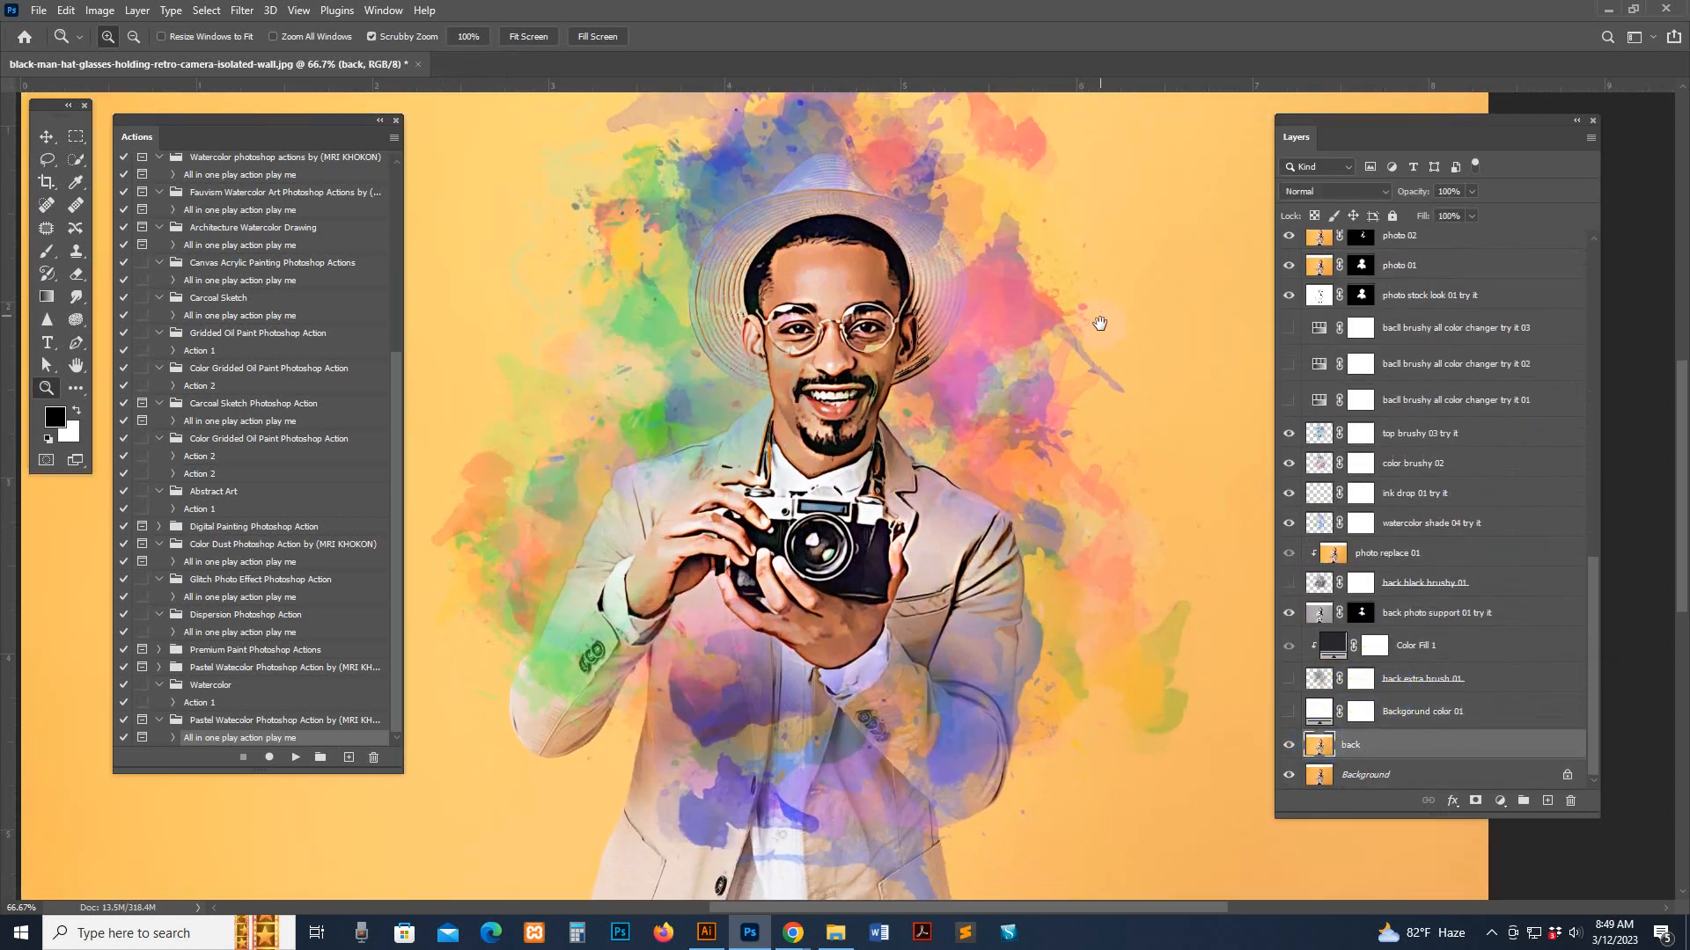
click(1320, 776)
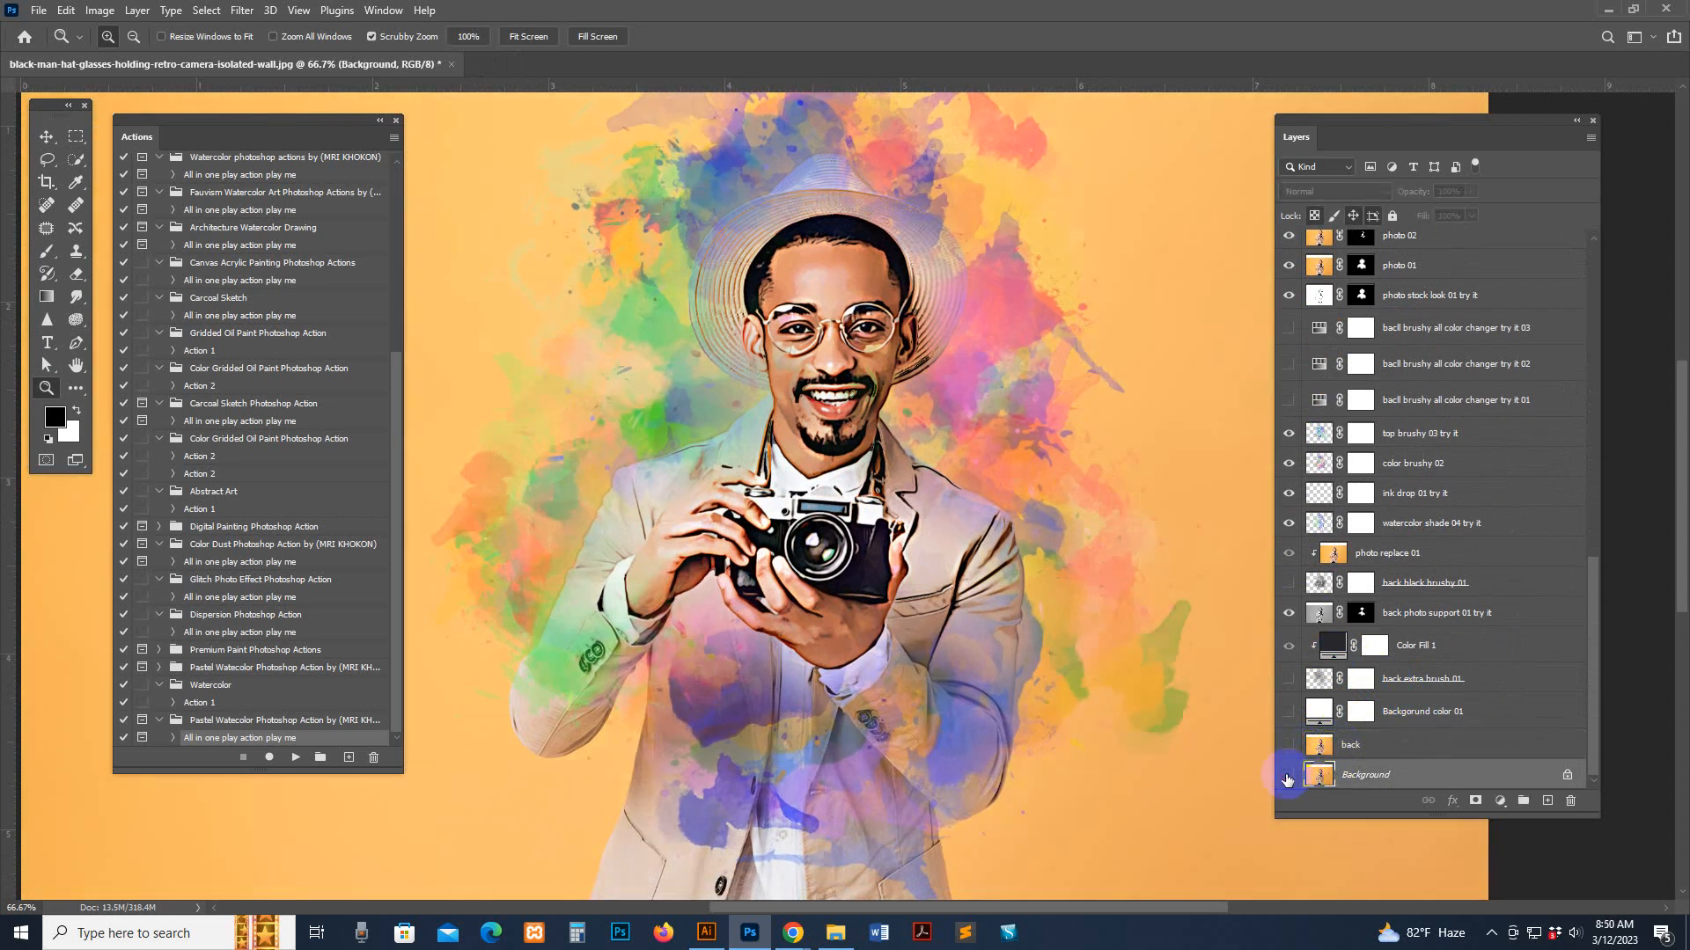
click(1287, 778)
click(1385, 748)
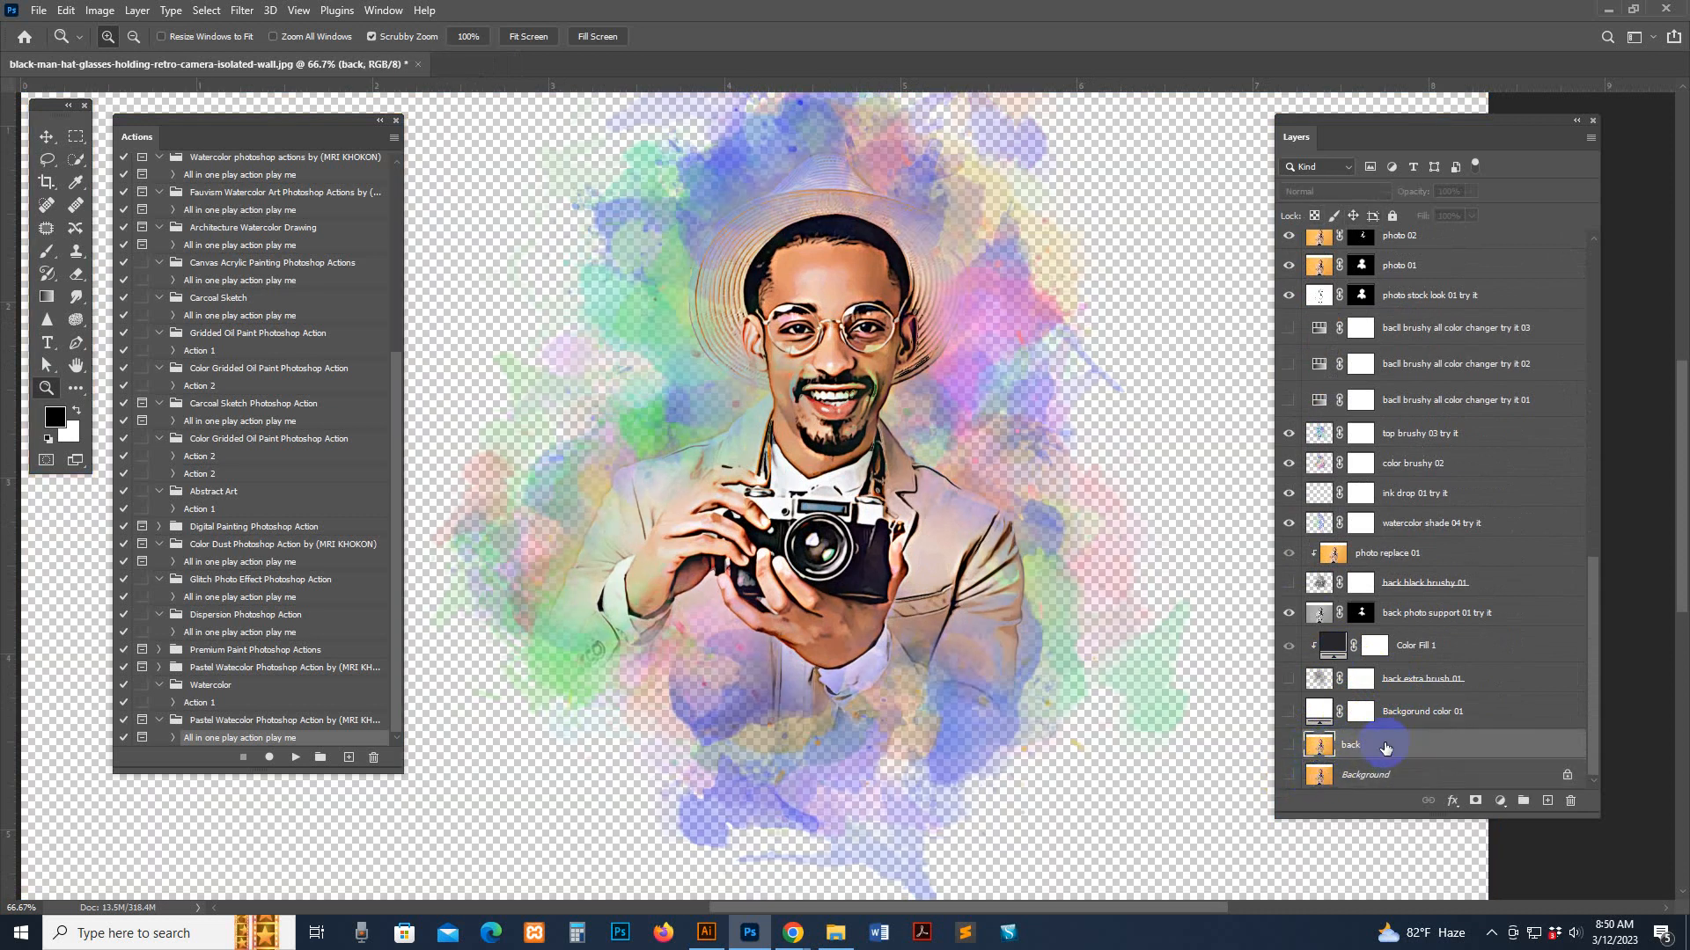
click(1291, 749)
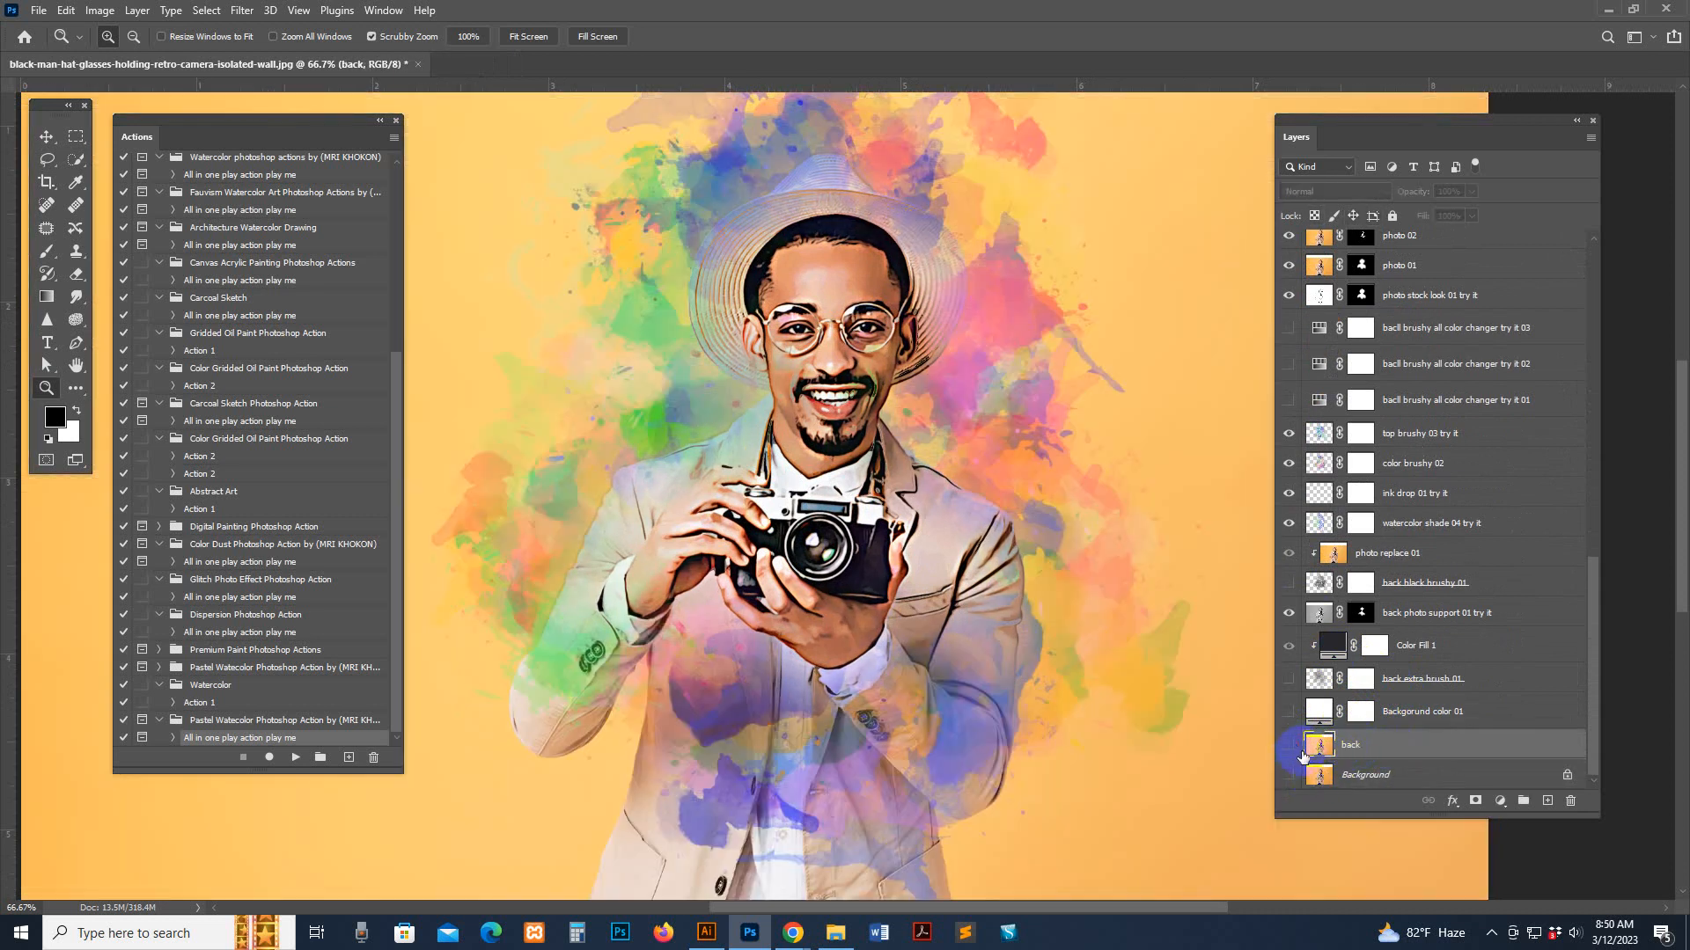
click(1288, 753)
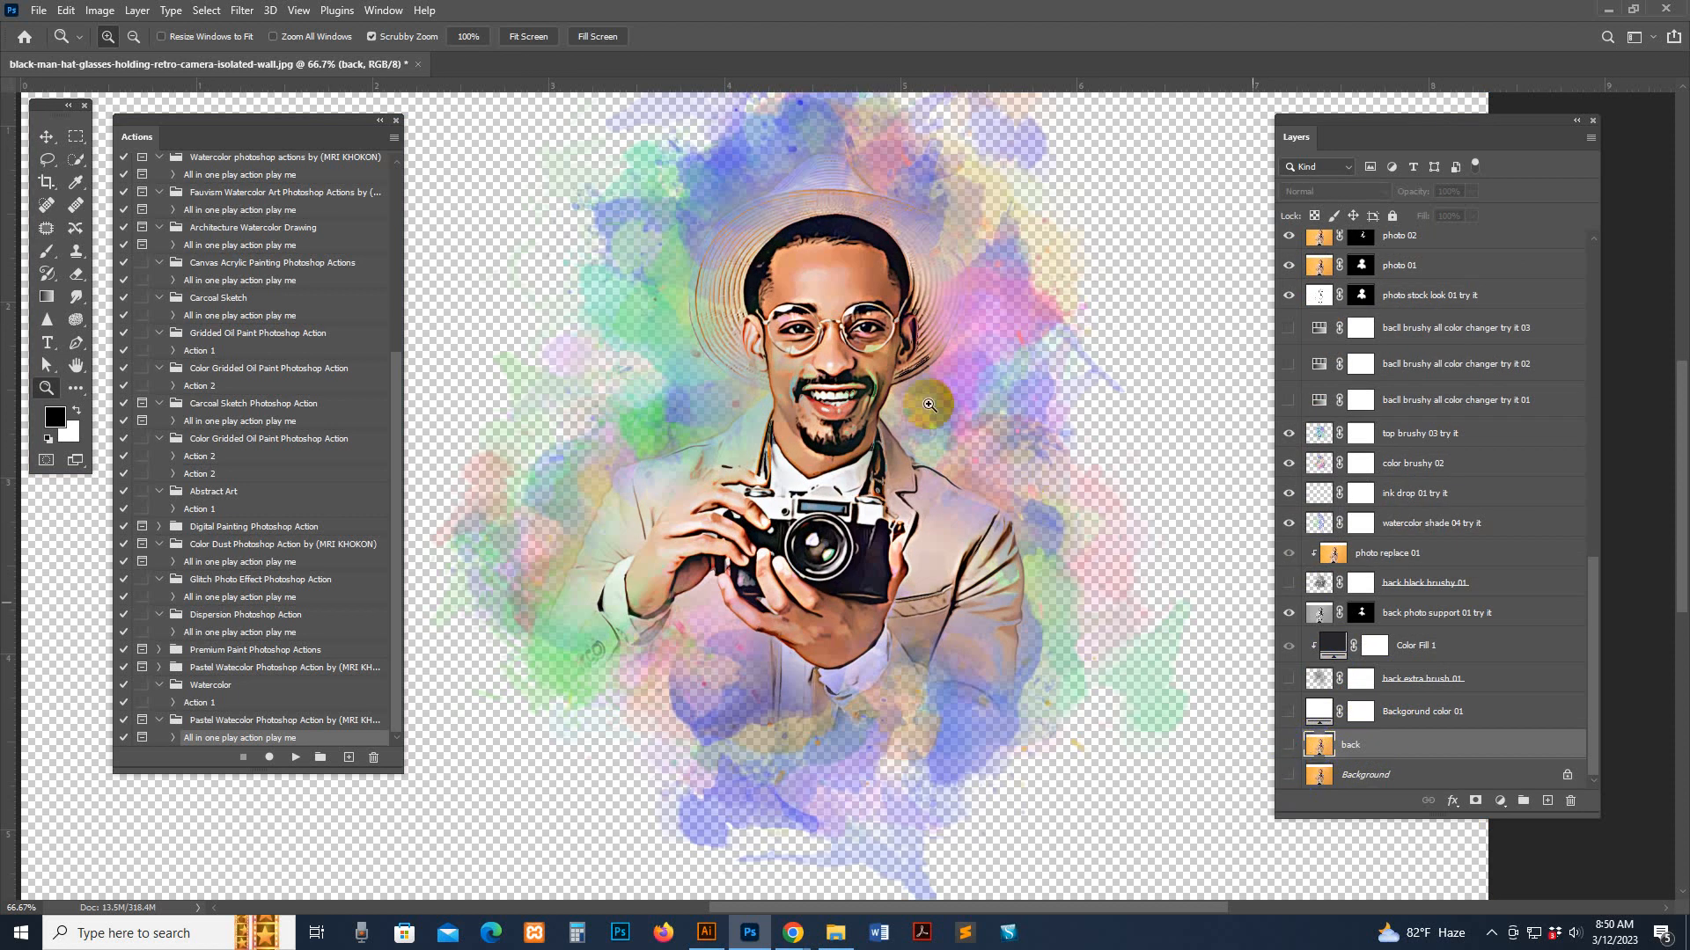
click(1352, 715)
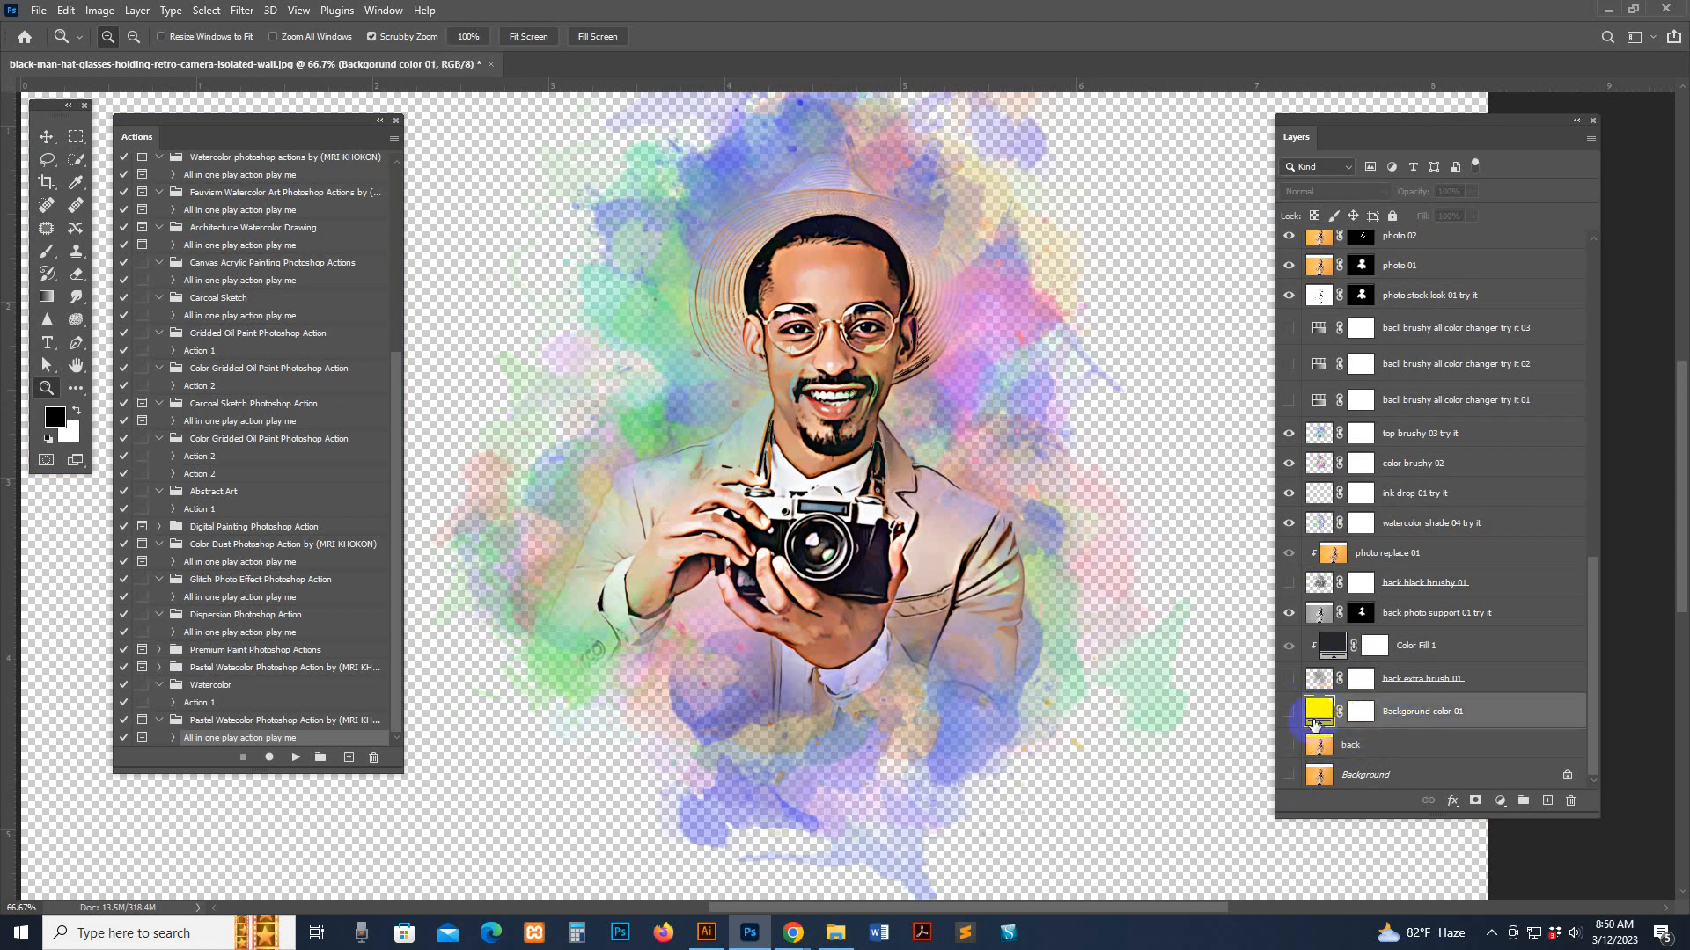
alt+click(1002, 358)
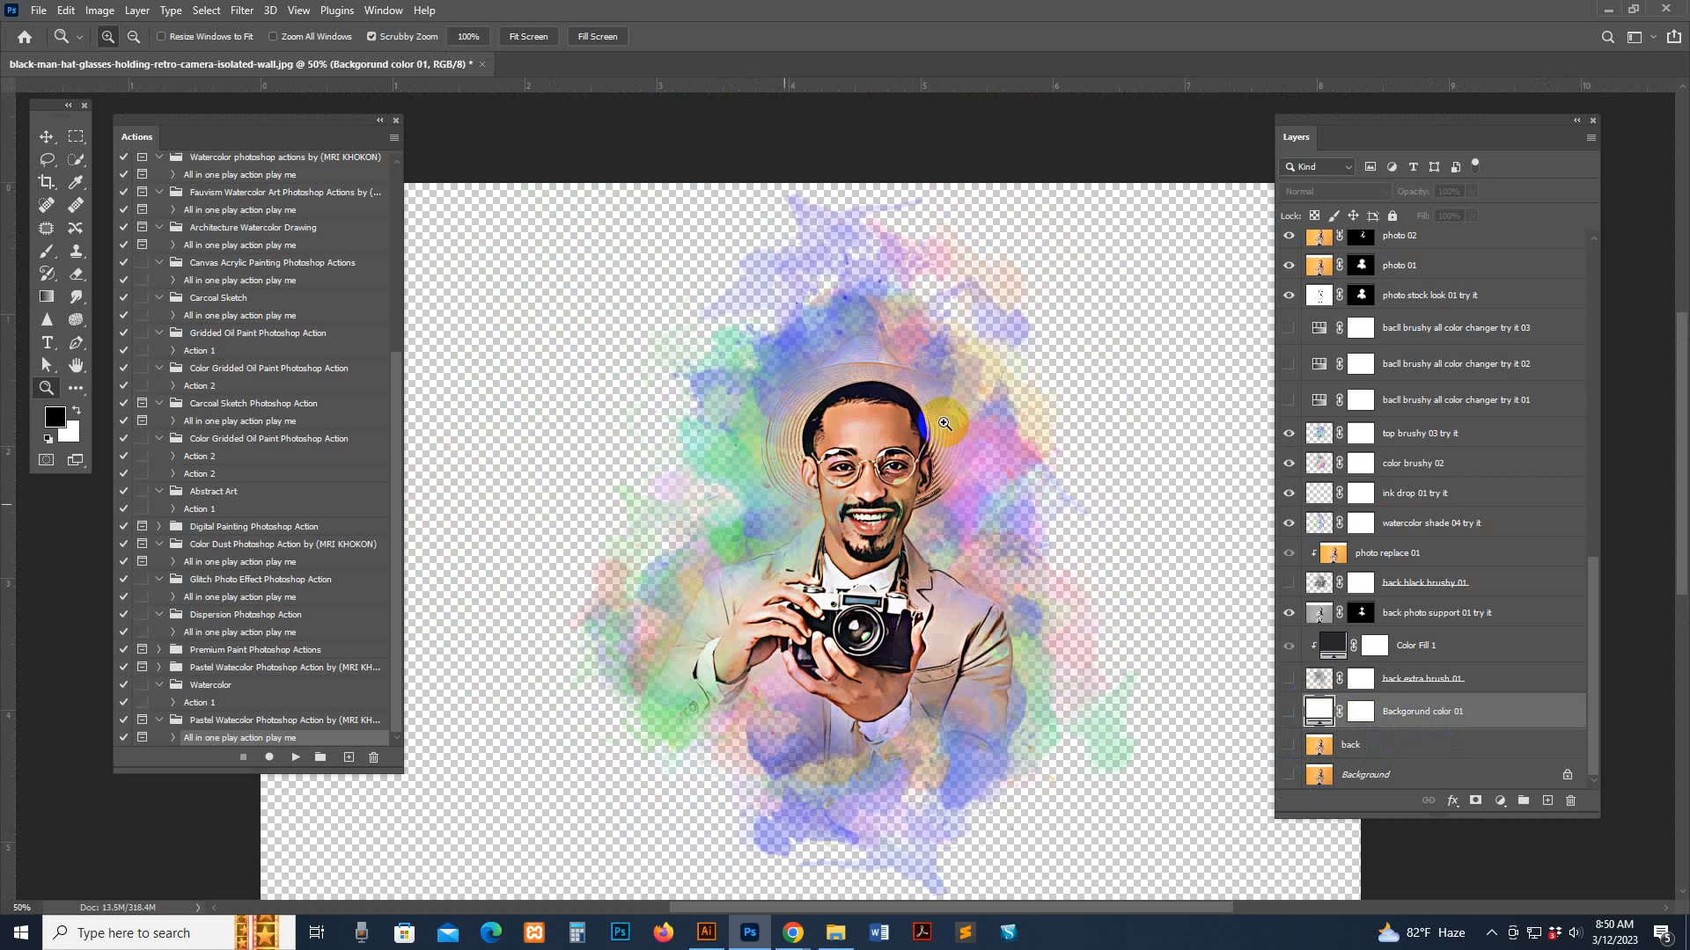
click(944, 424)
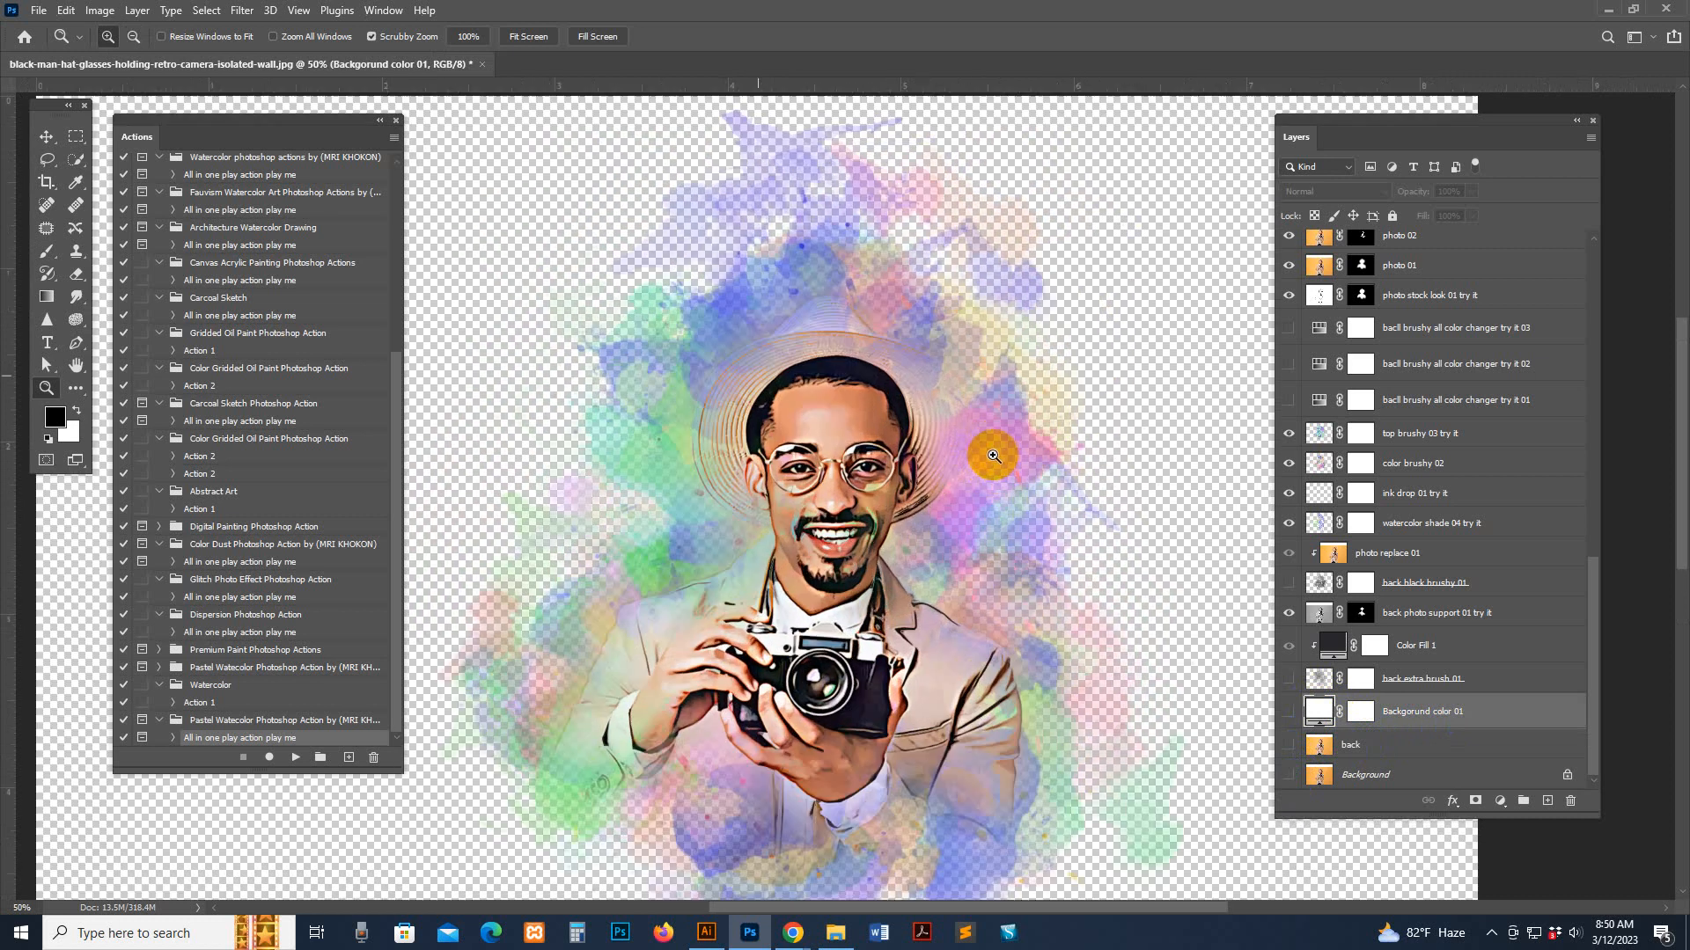
click(40, 11)
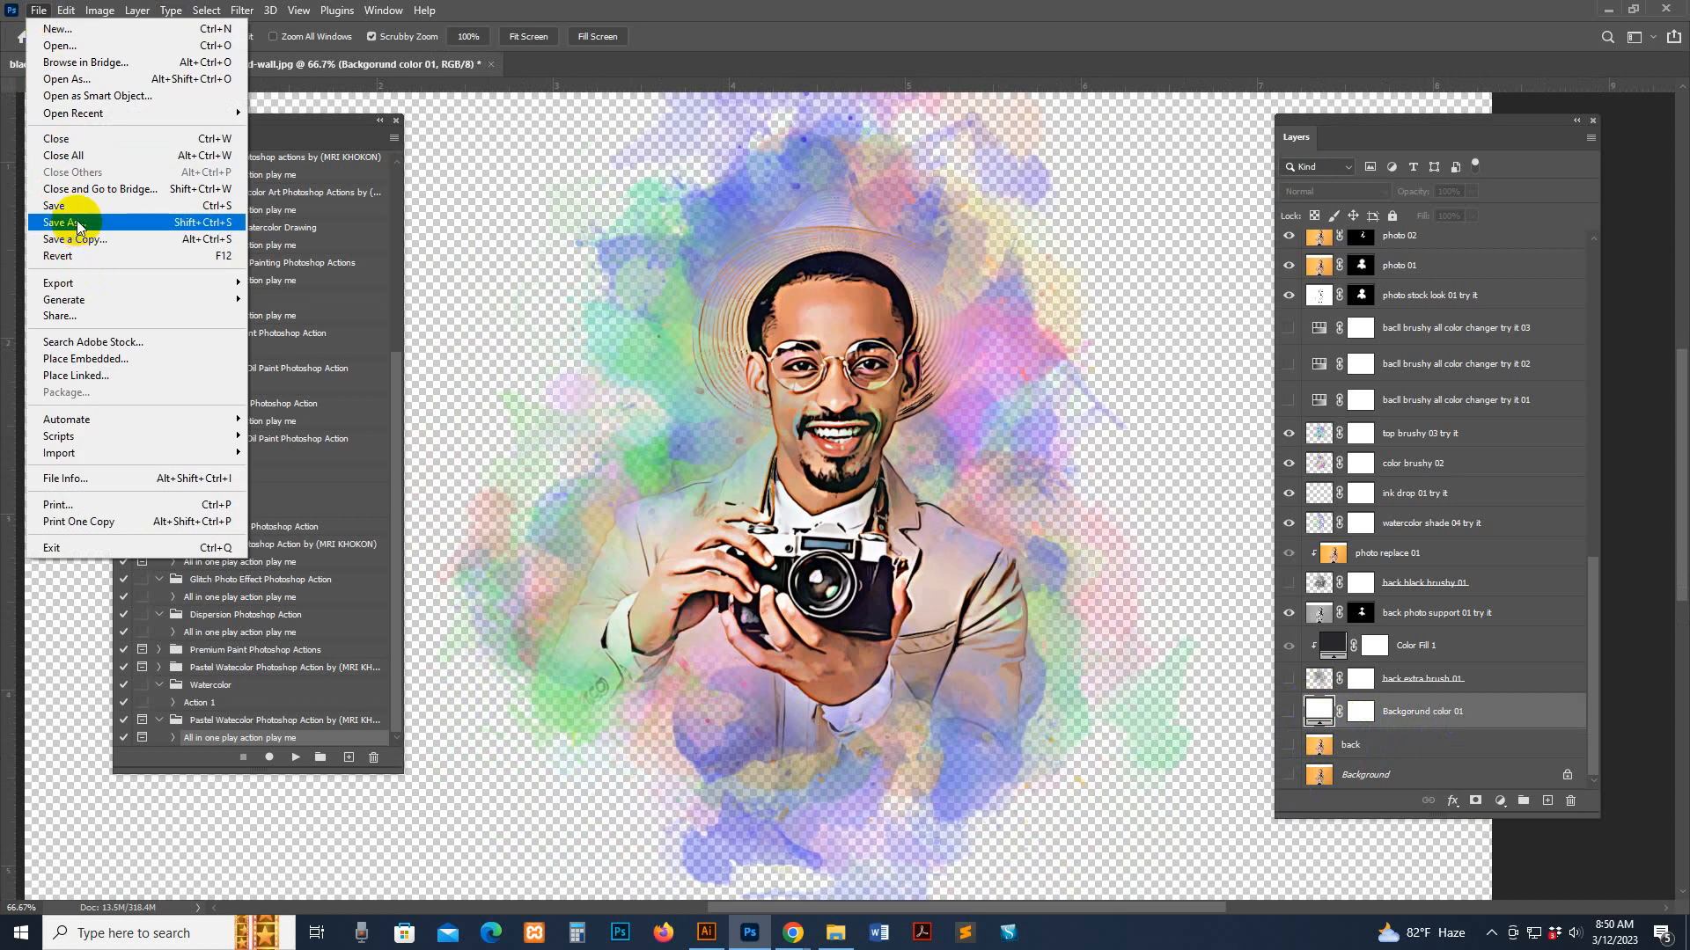
mouse_move(84, 283)
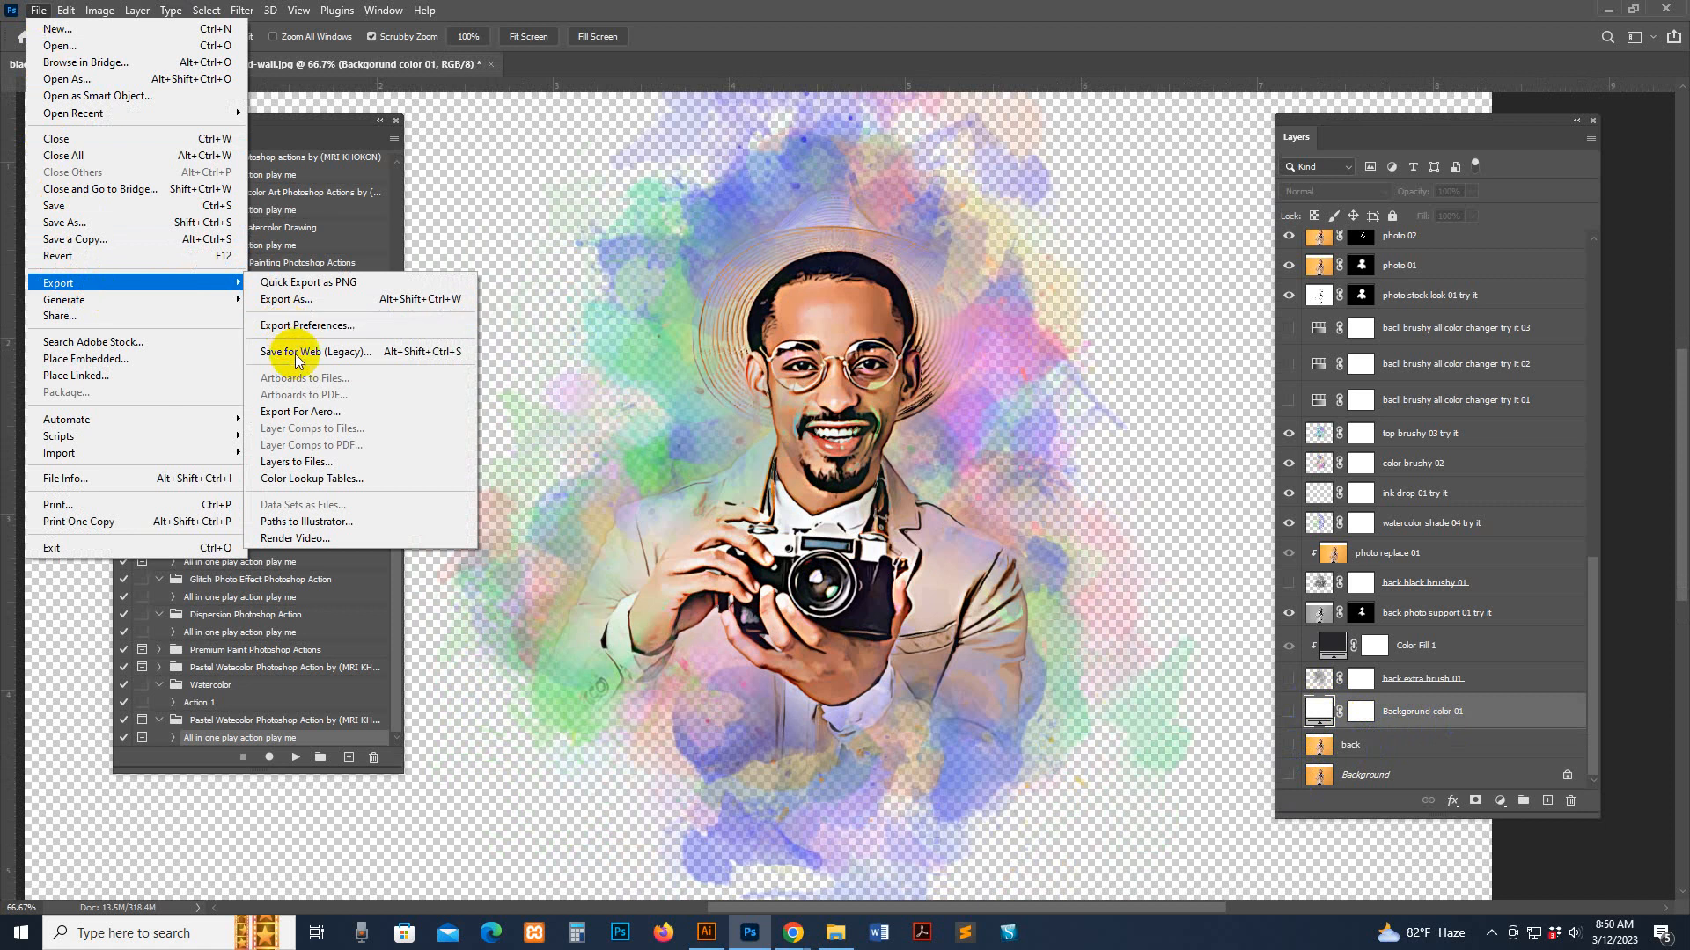
click(797, 361)
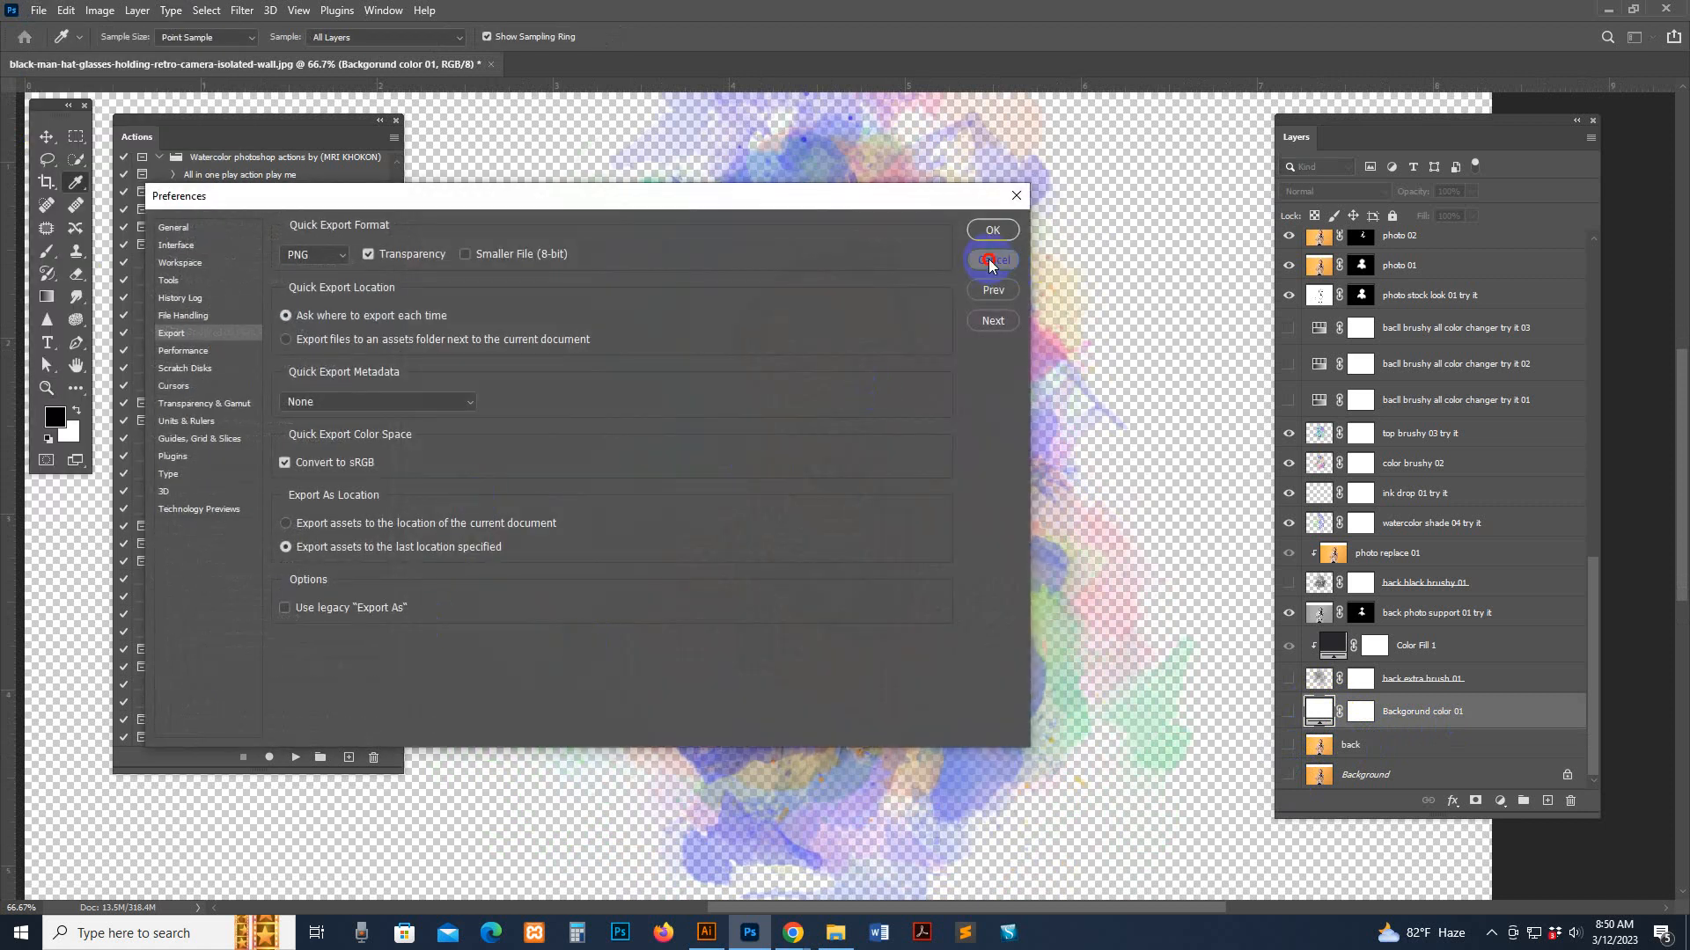
click(989, 262)
key(z)
- Check the file types offered for saving the artwork under a new name, and leave without saving
click(39, 10)
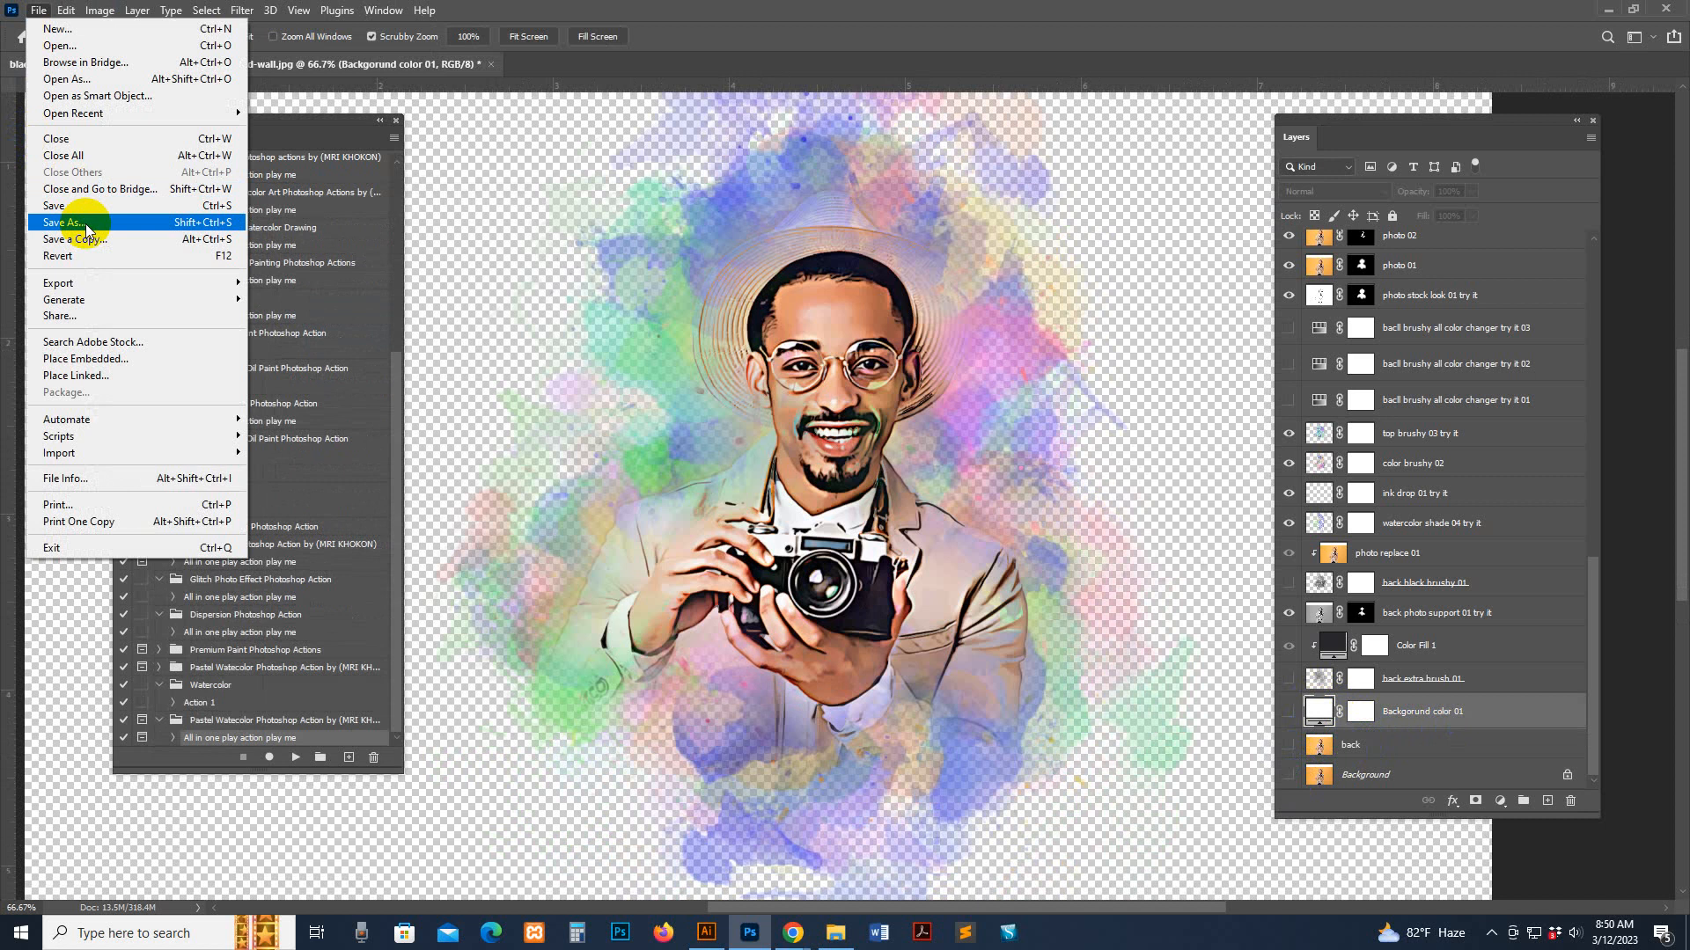
click(86, 226)
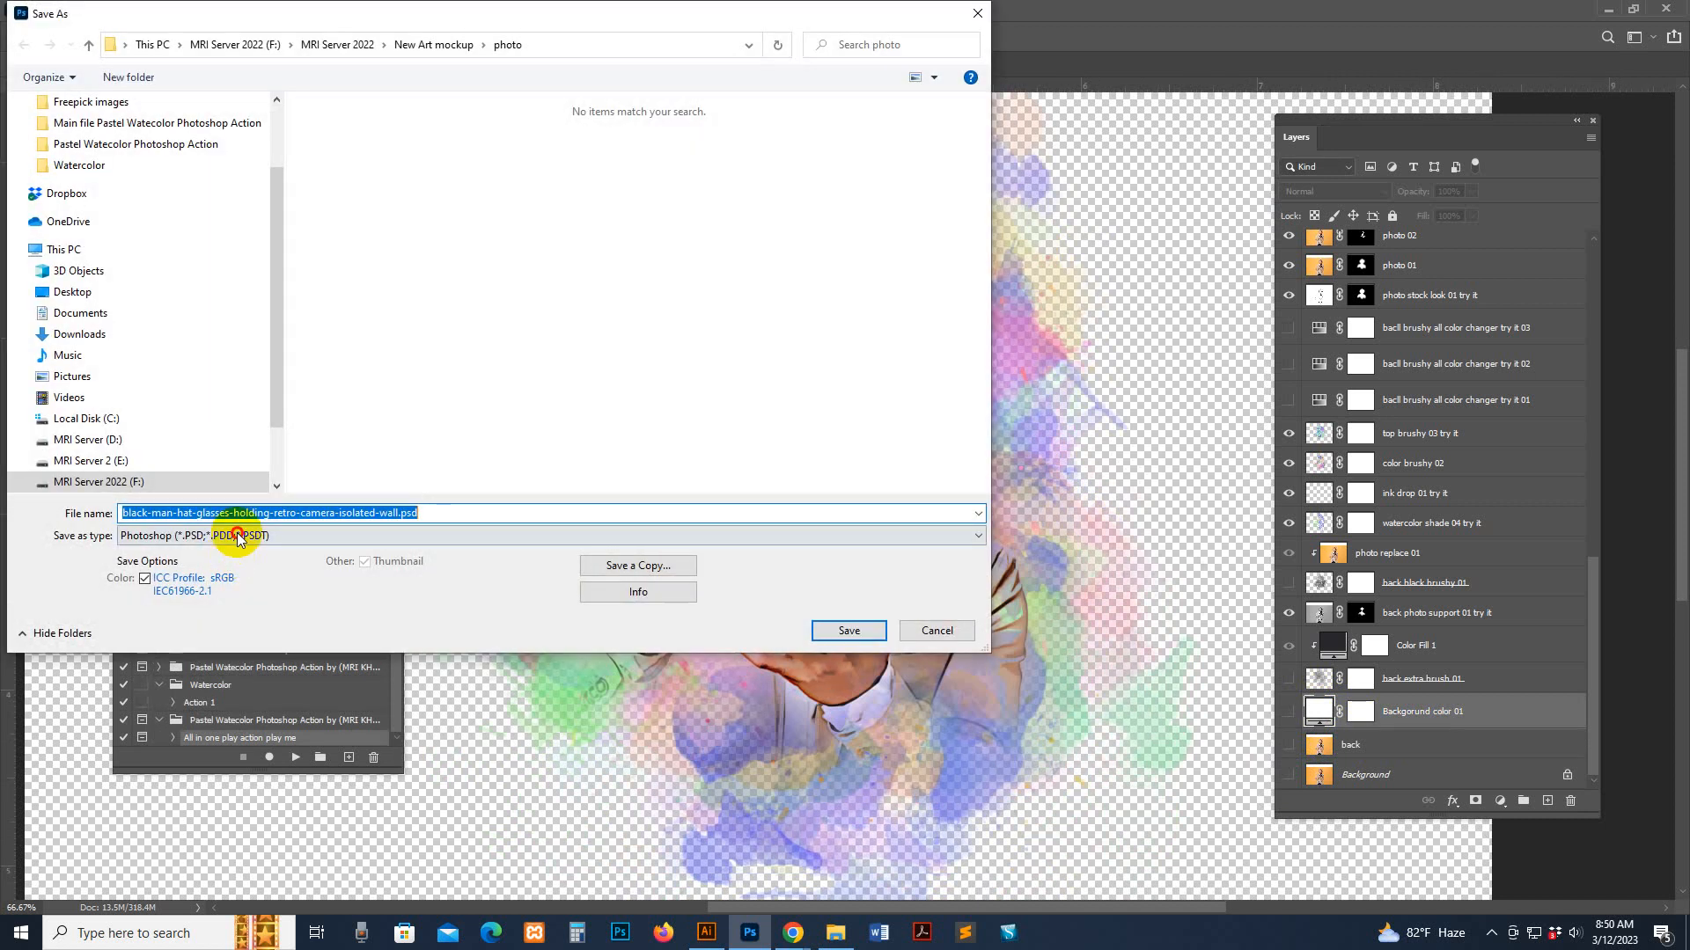
click(231, 536)
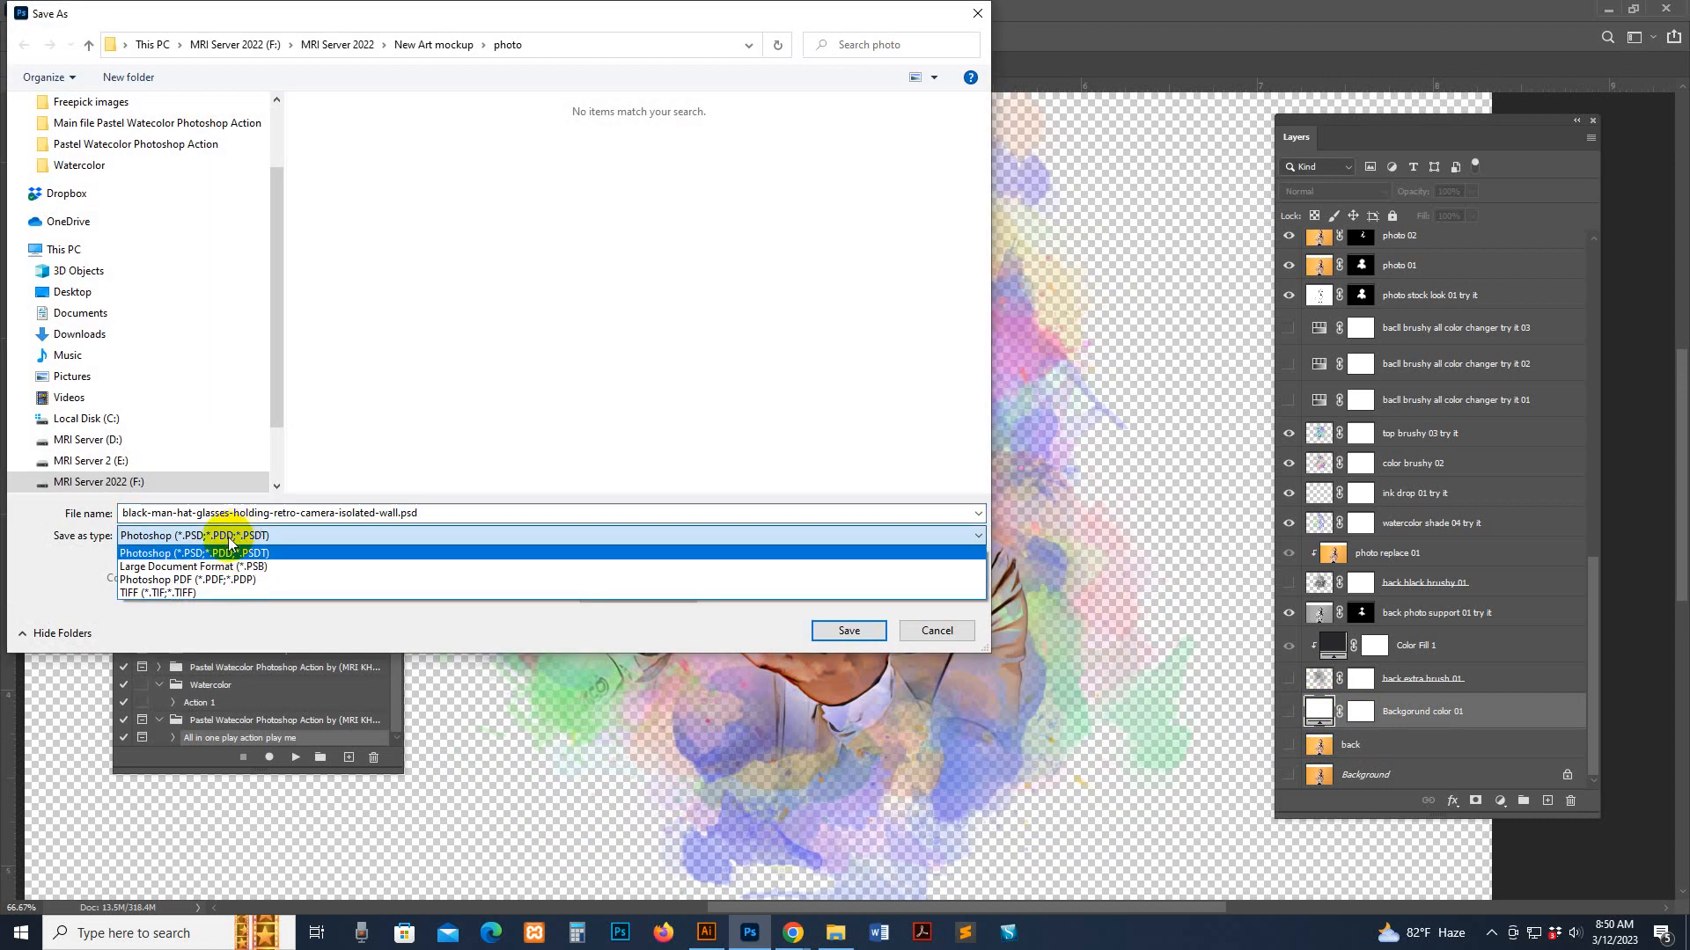
click(230, 549)
click(936, 630)
- Set up an Export As of the artwork in PNG format with transparency, and cancel the export
click(39, 11)
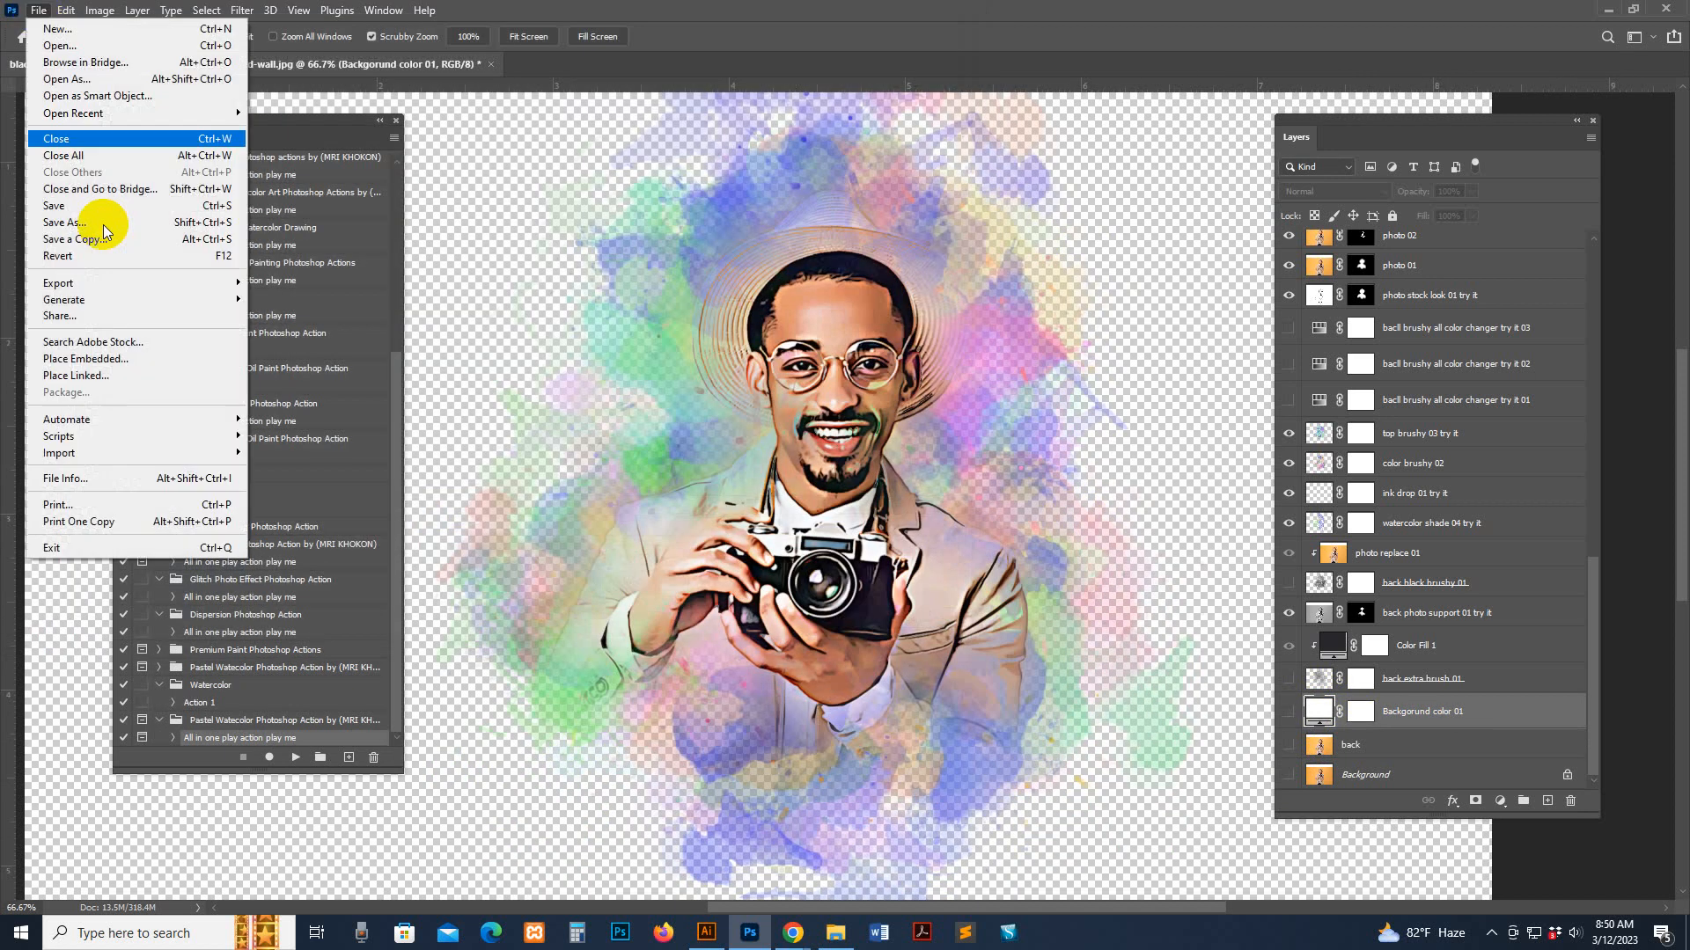
mouse_move(88, 282)
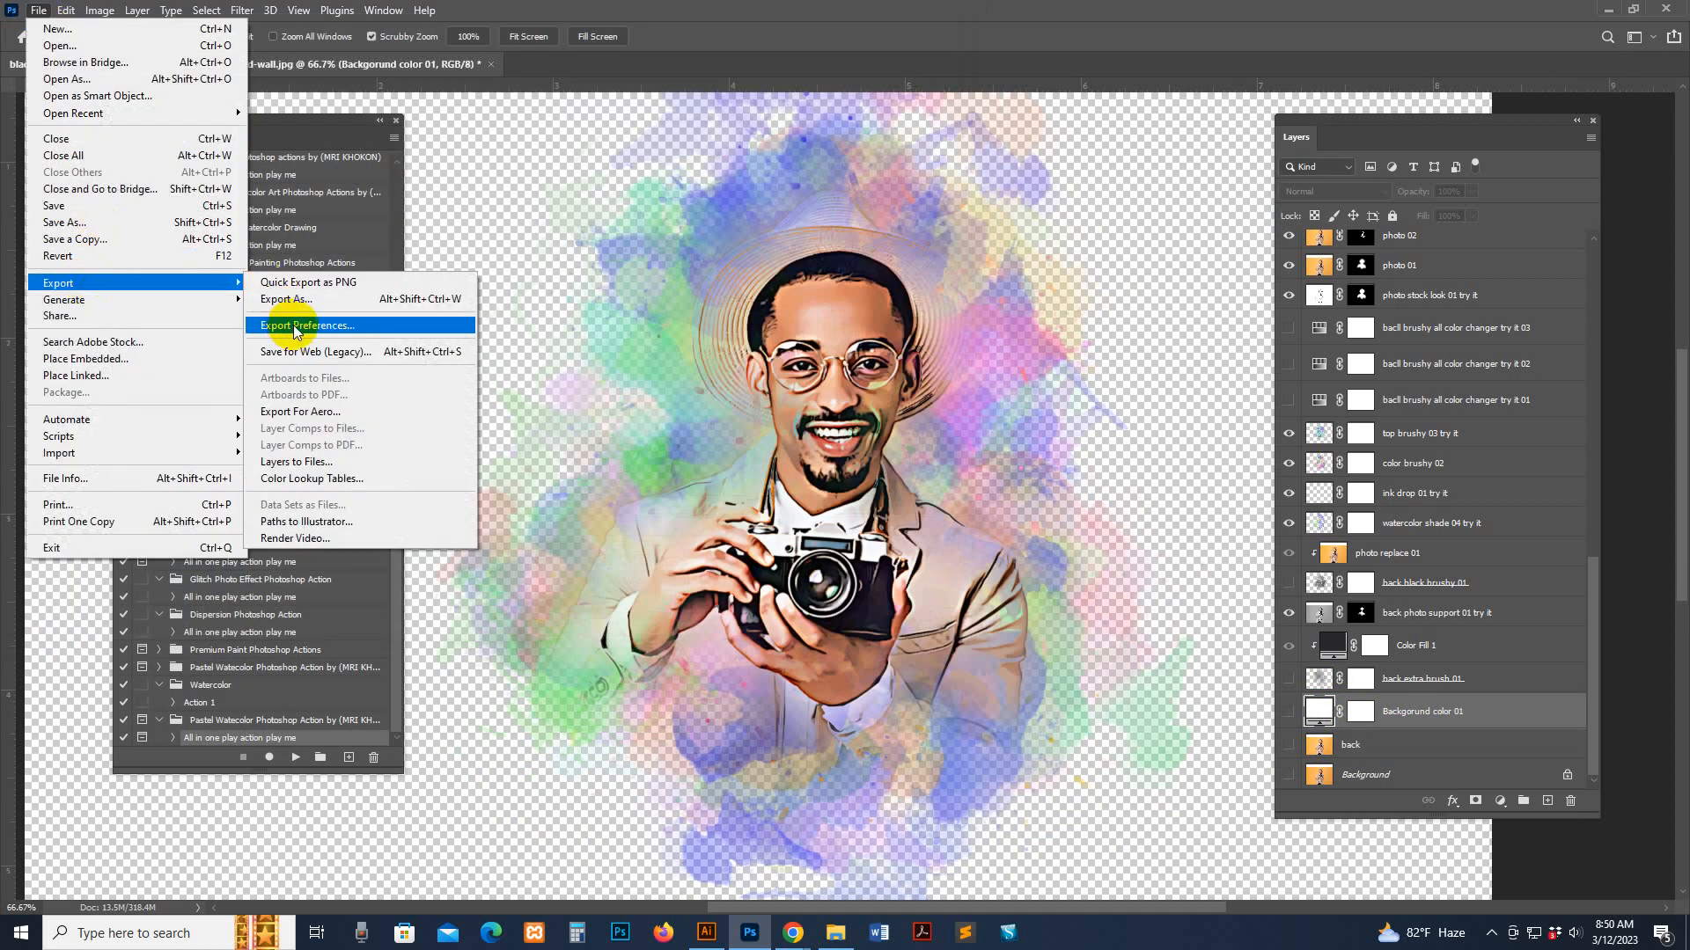
click(286, 299)
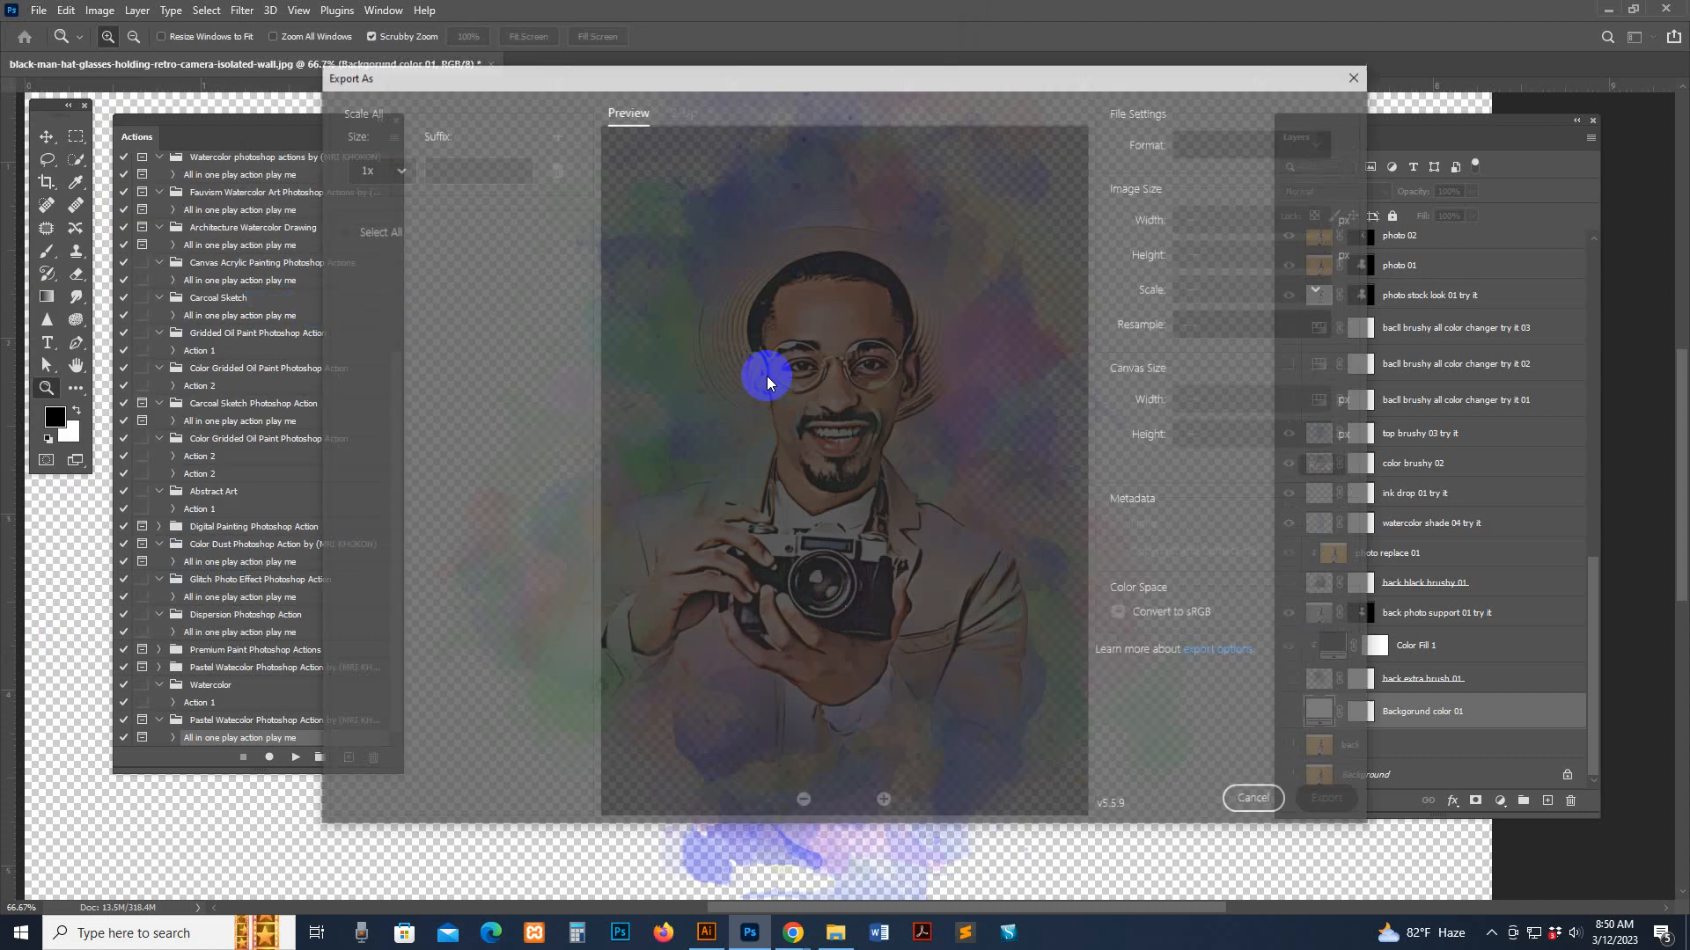
click(1229, 142)
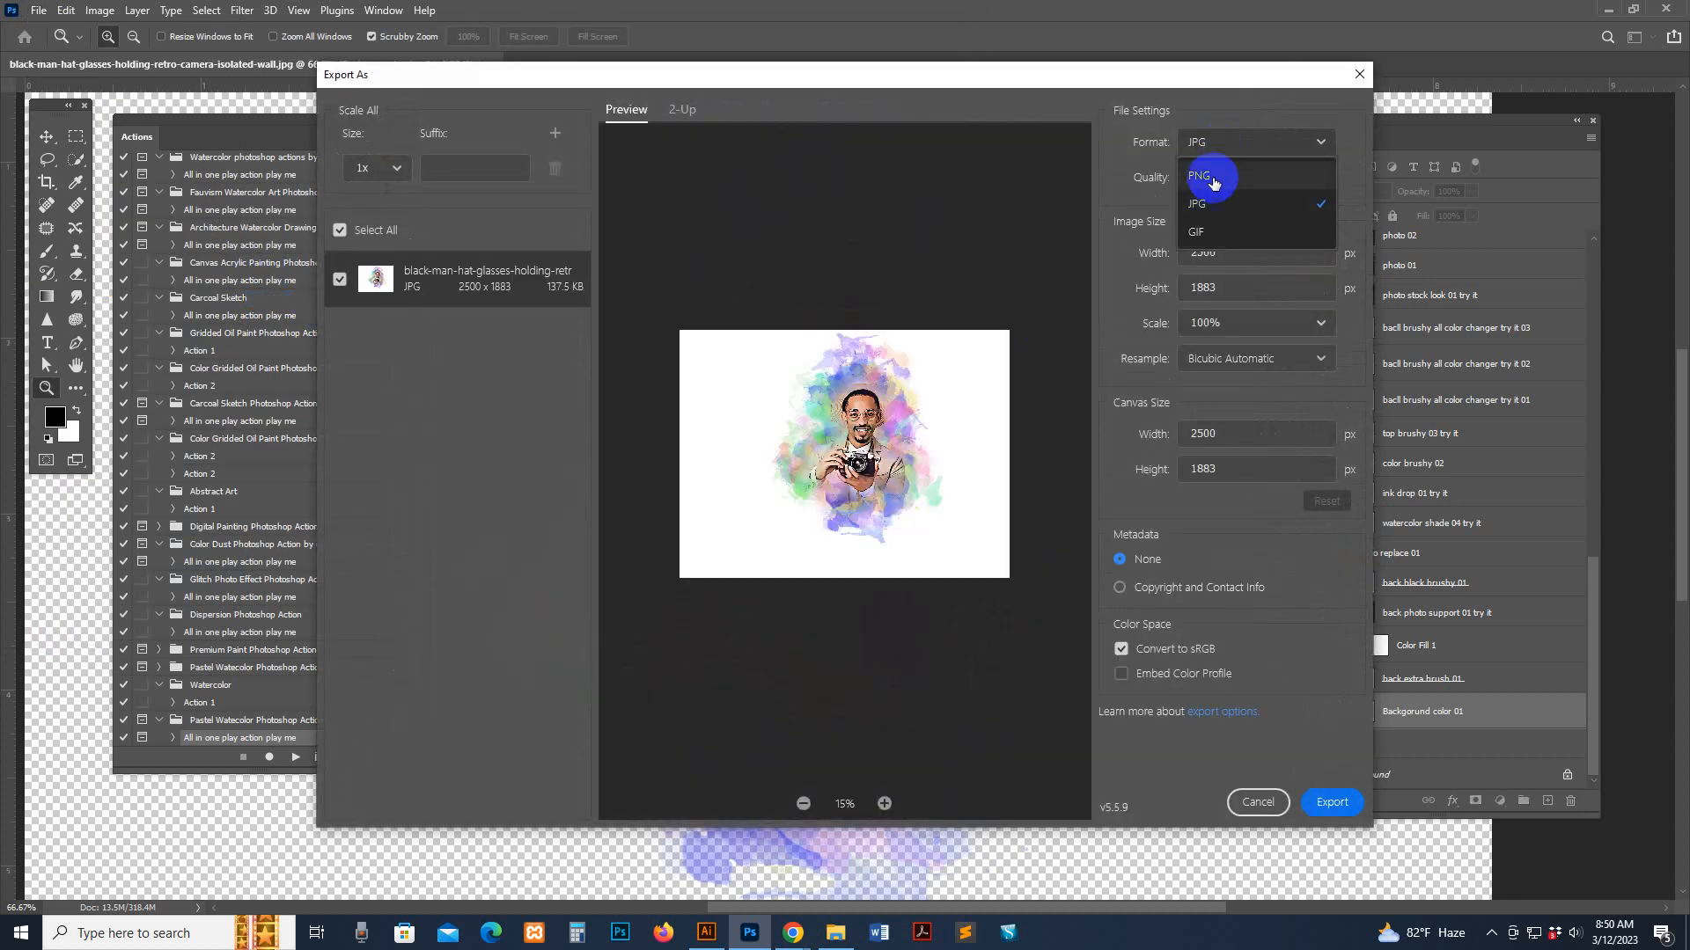
click(1213, 179)
click(1331, 808)
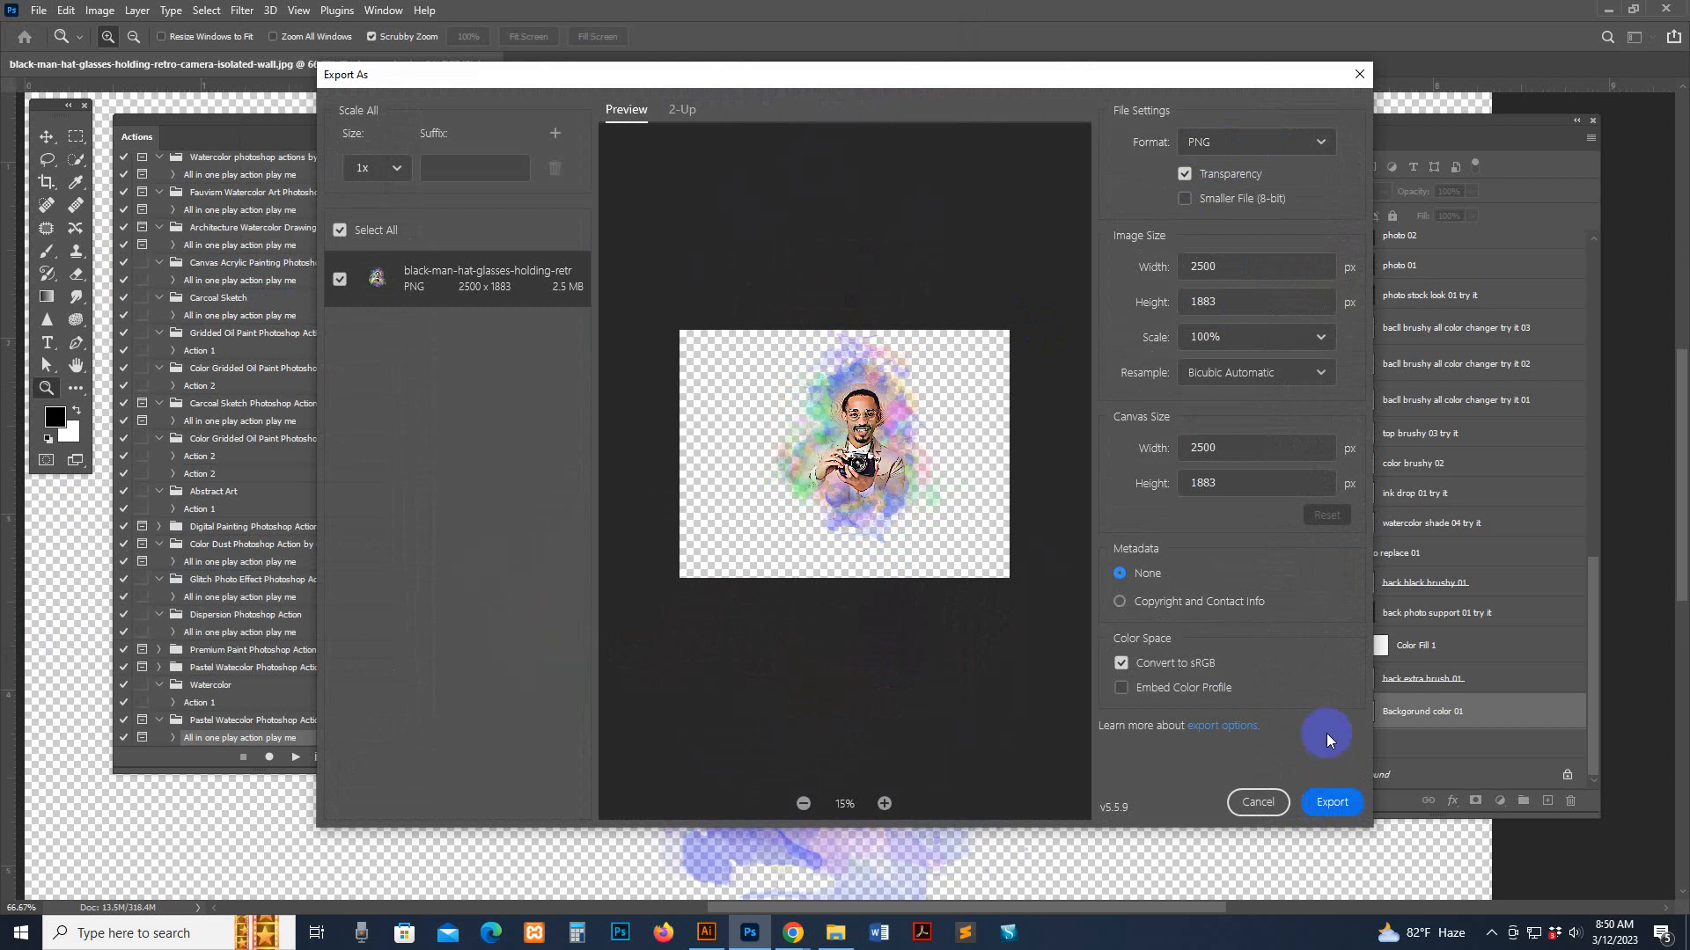
click(1258, 802)
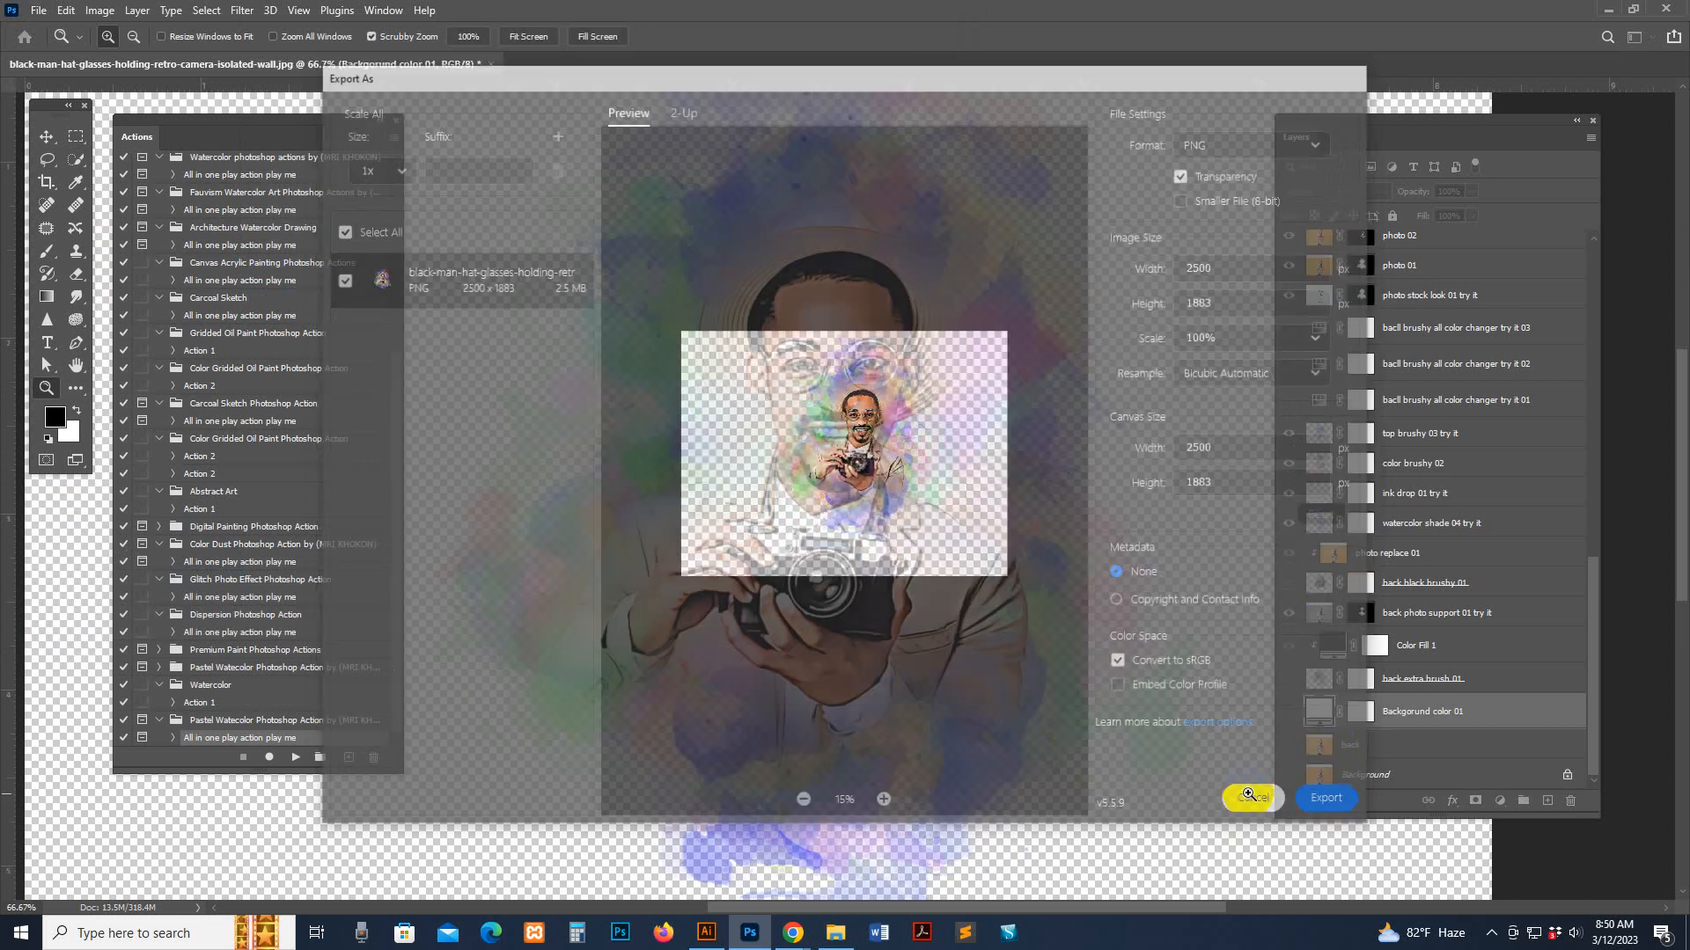
- Show the three background layers again and turn on the "bacll brushy all color changer try it 02" layer to recolor the watercolor
click(1287, 713)
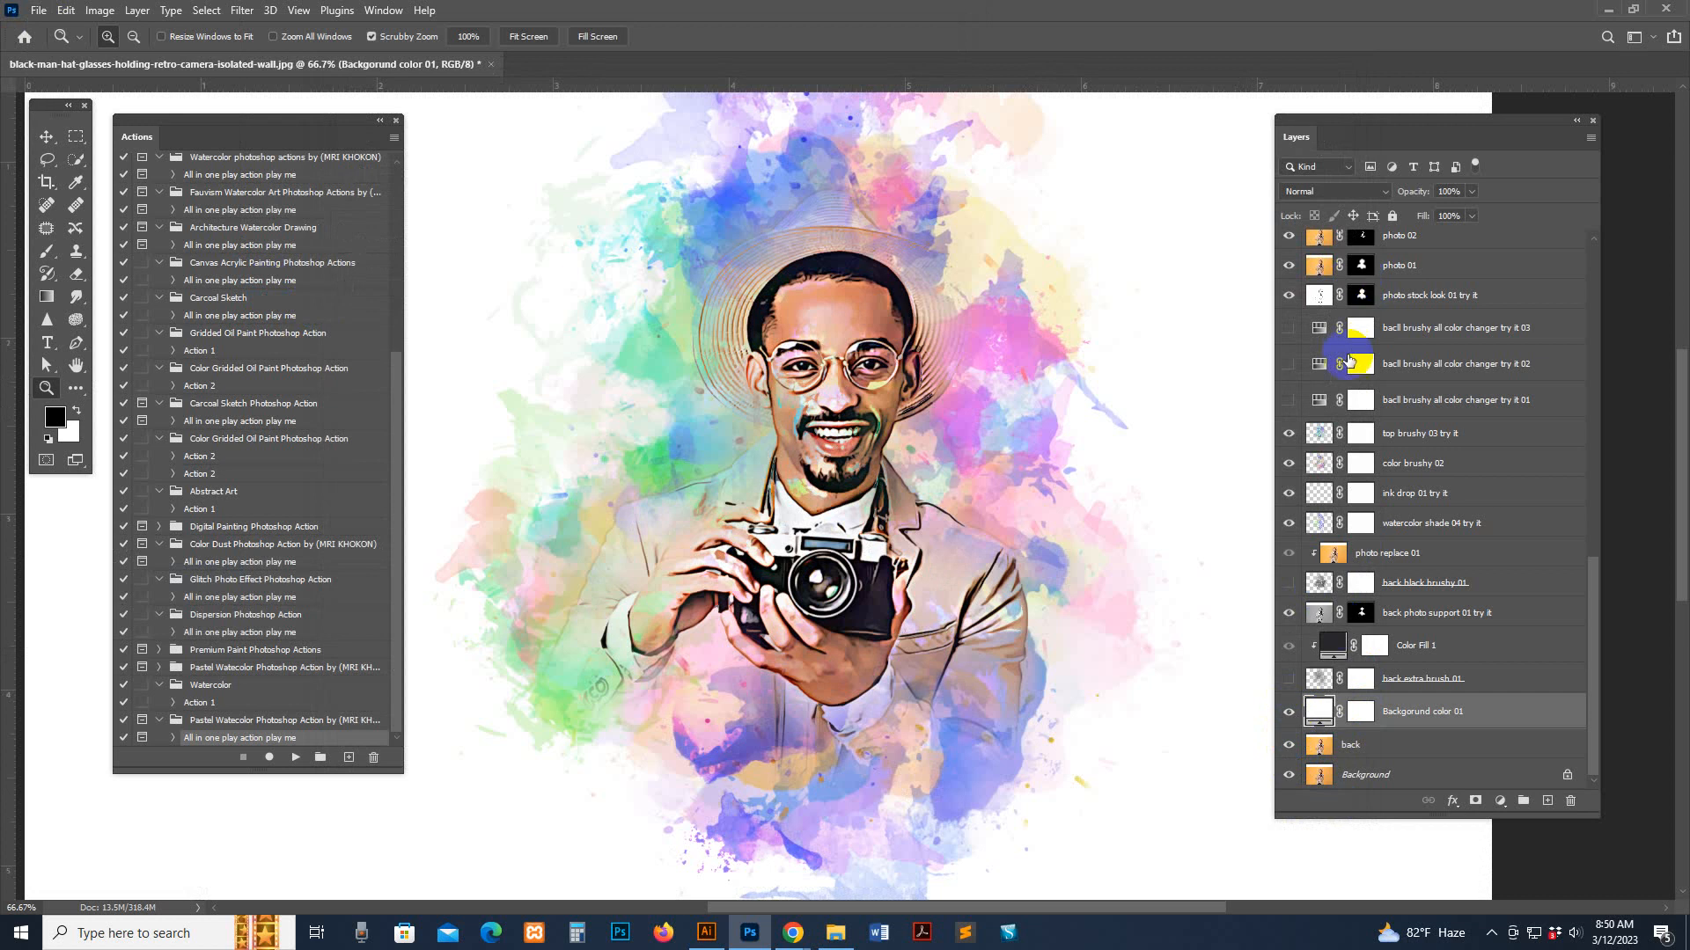
scroll(1287, 528, up, 1)
click(1287, 431)
click(1288, 430)
click(1288, 395)
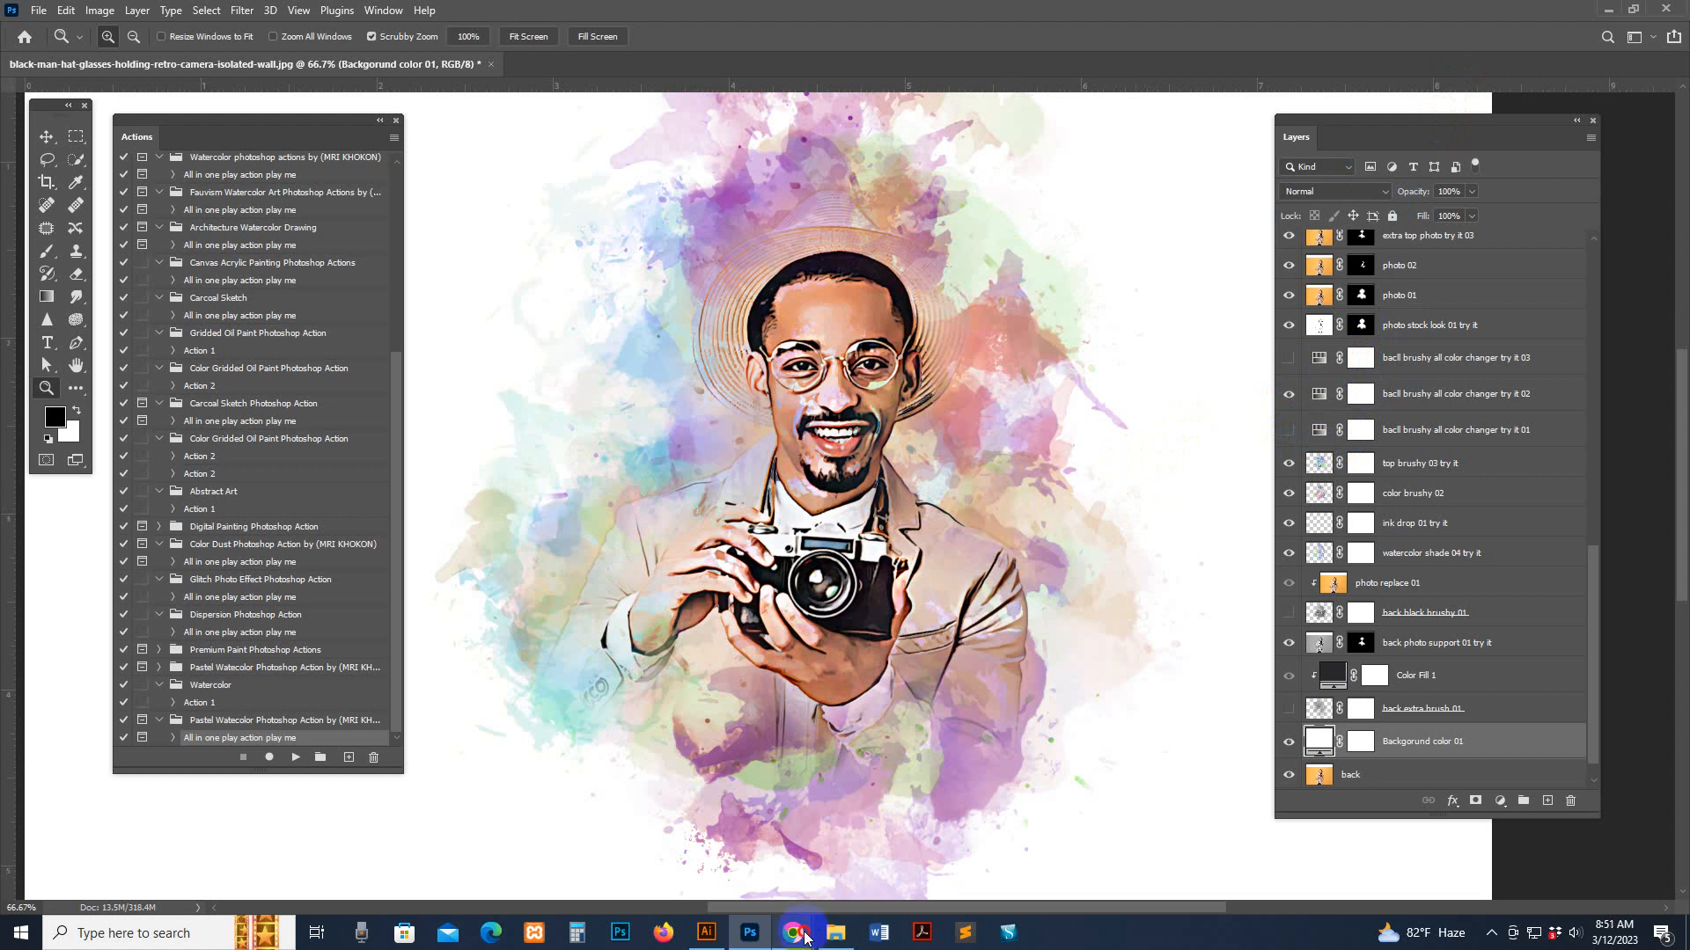
- Switch to Chrome and look through the Flash Sale items on photoshopaction.net
click(875, 858)
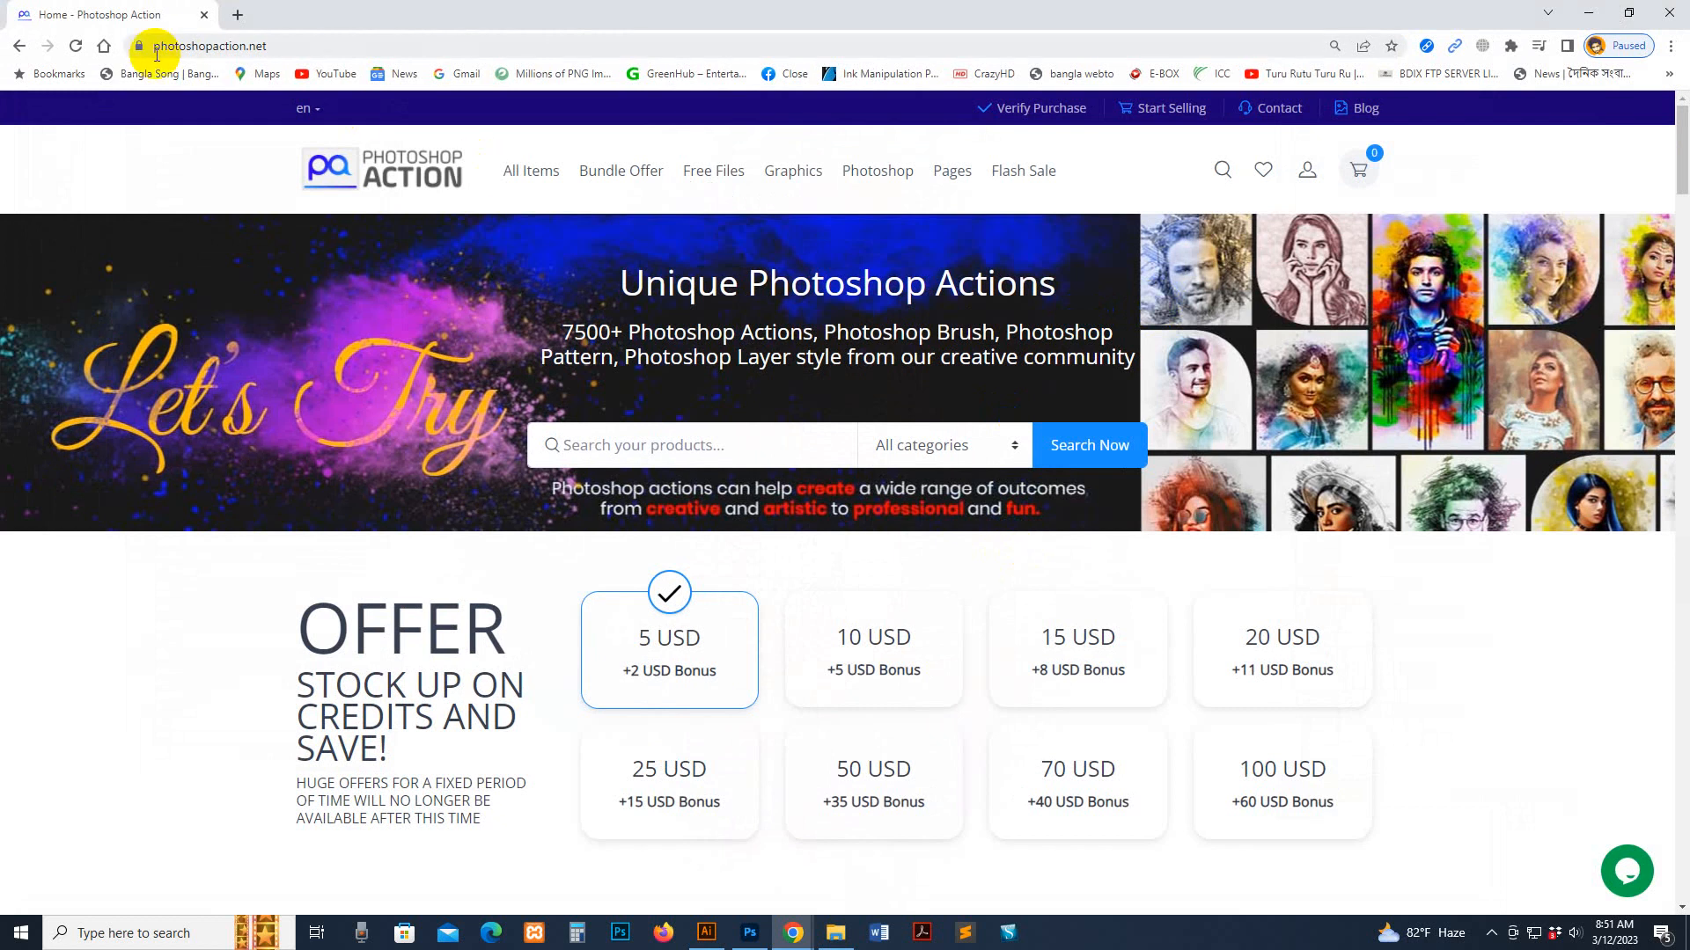
drag(339, 46, 137, 43)
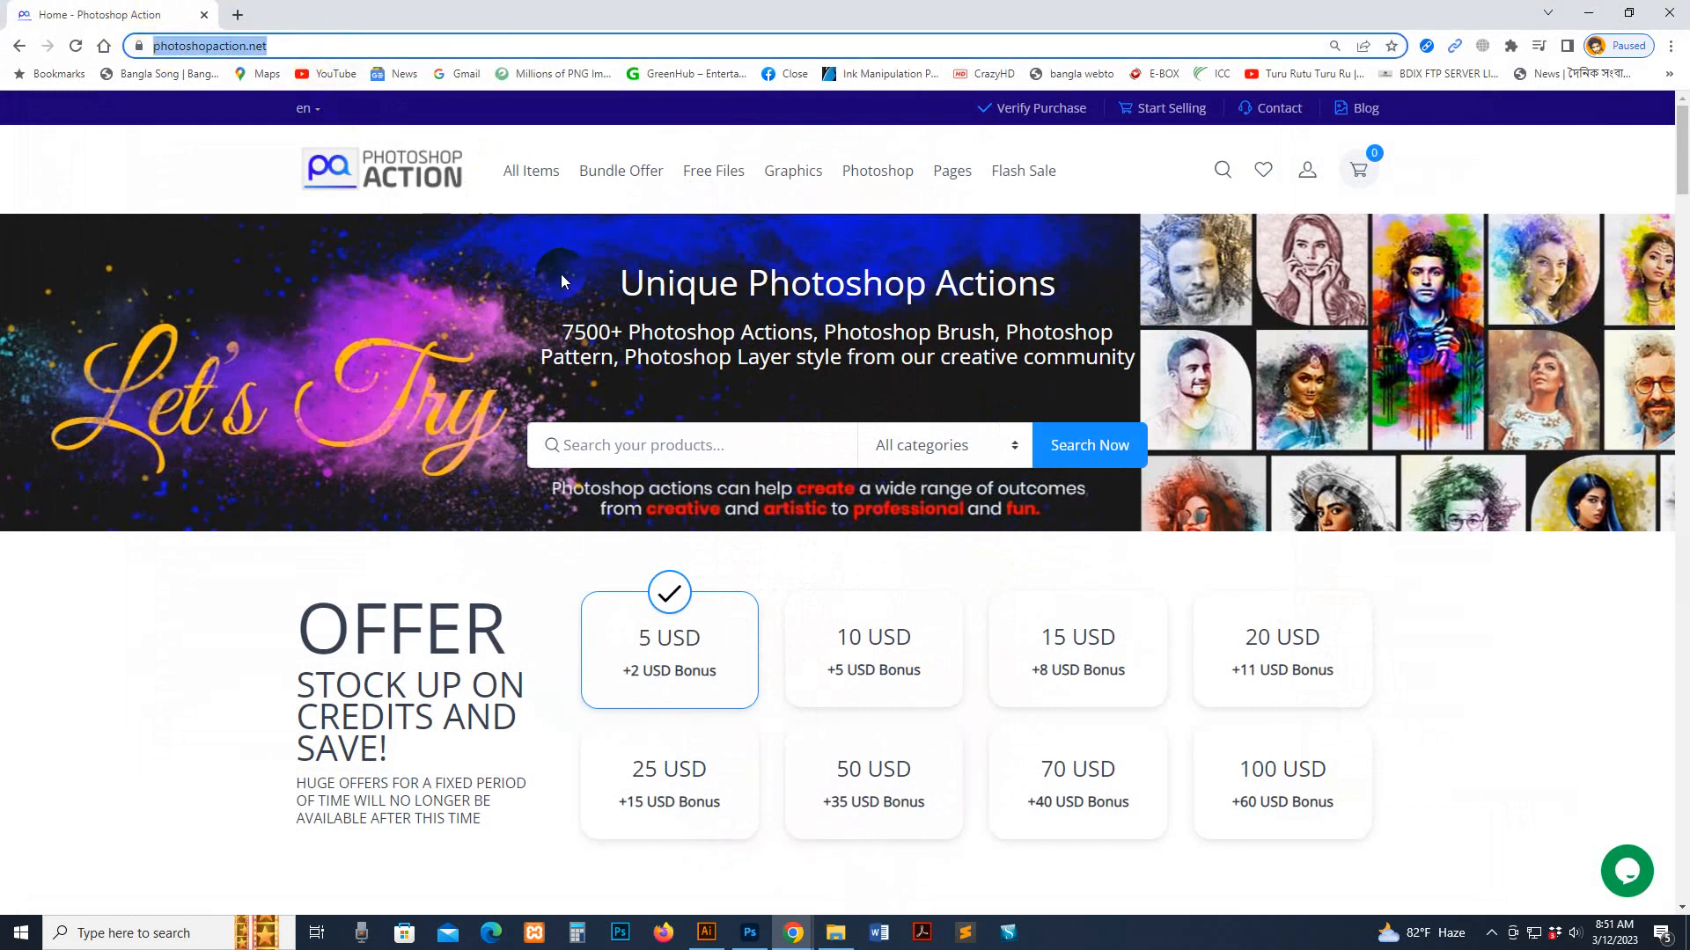
click(1087, 253)
click(1026, 172)
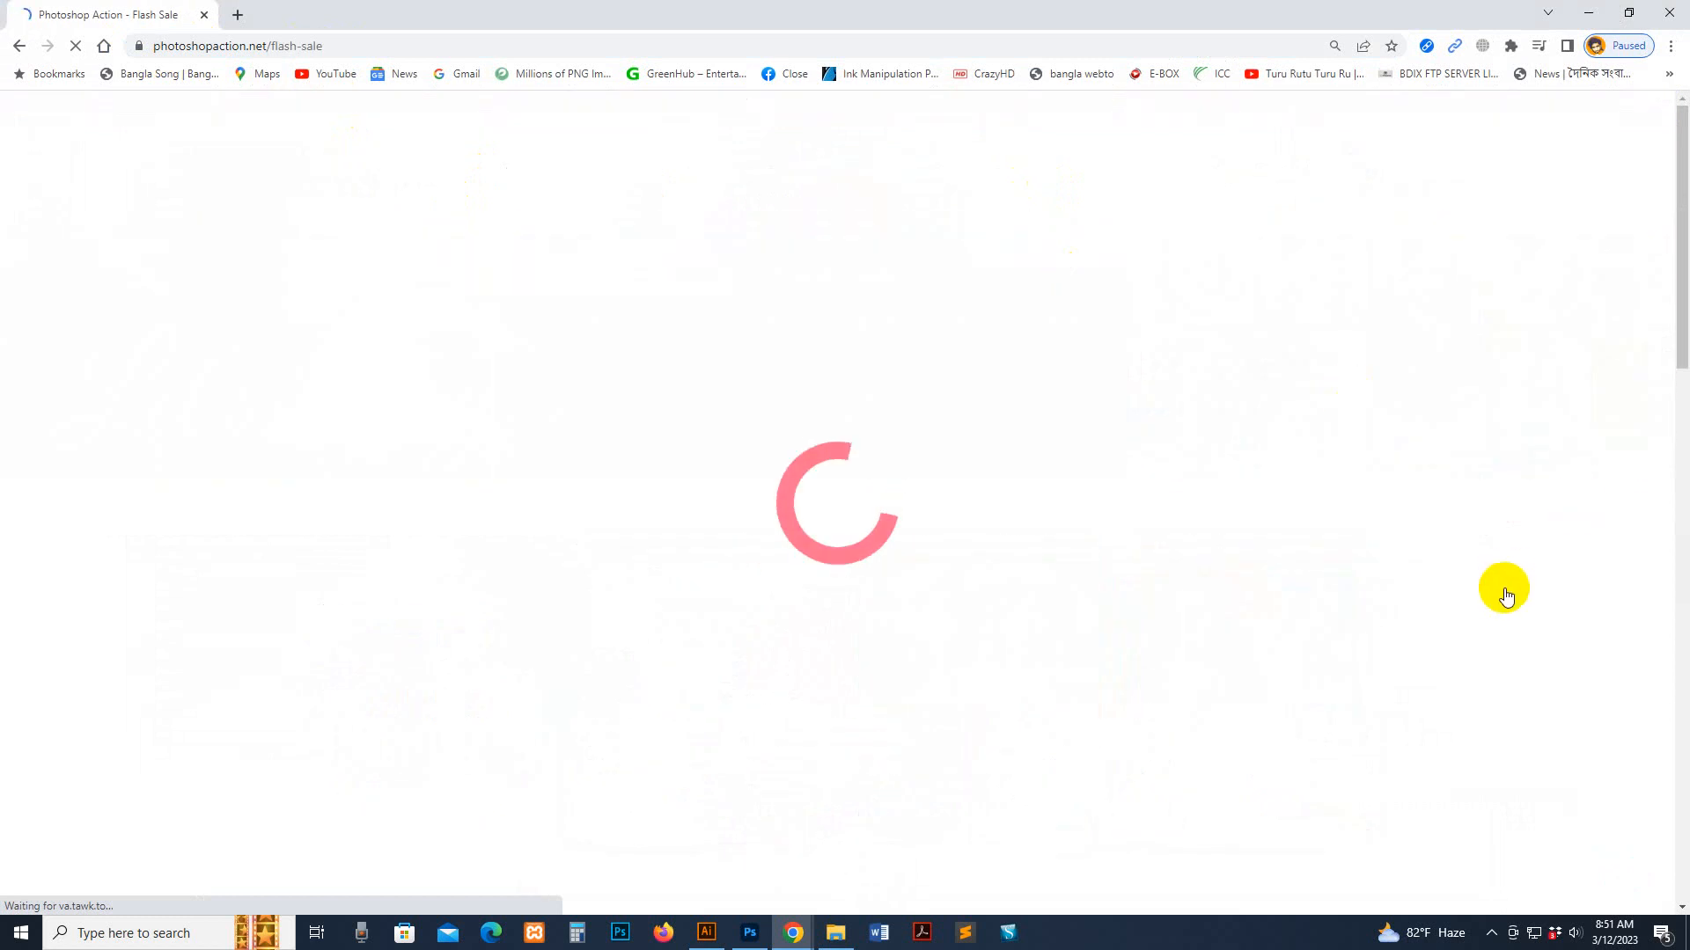
scroll(1465, 615, down, 10)
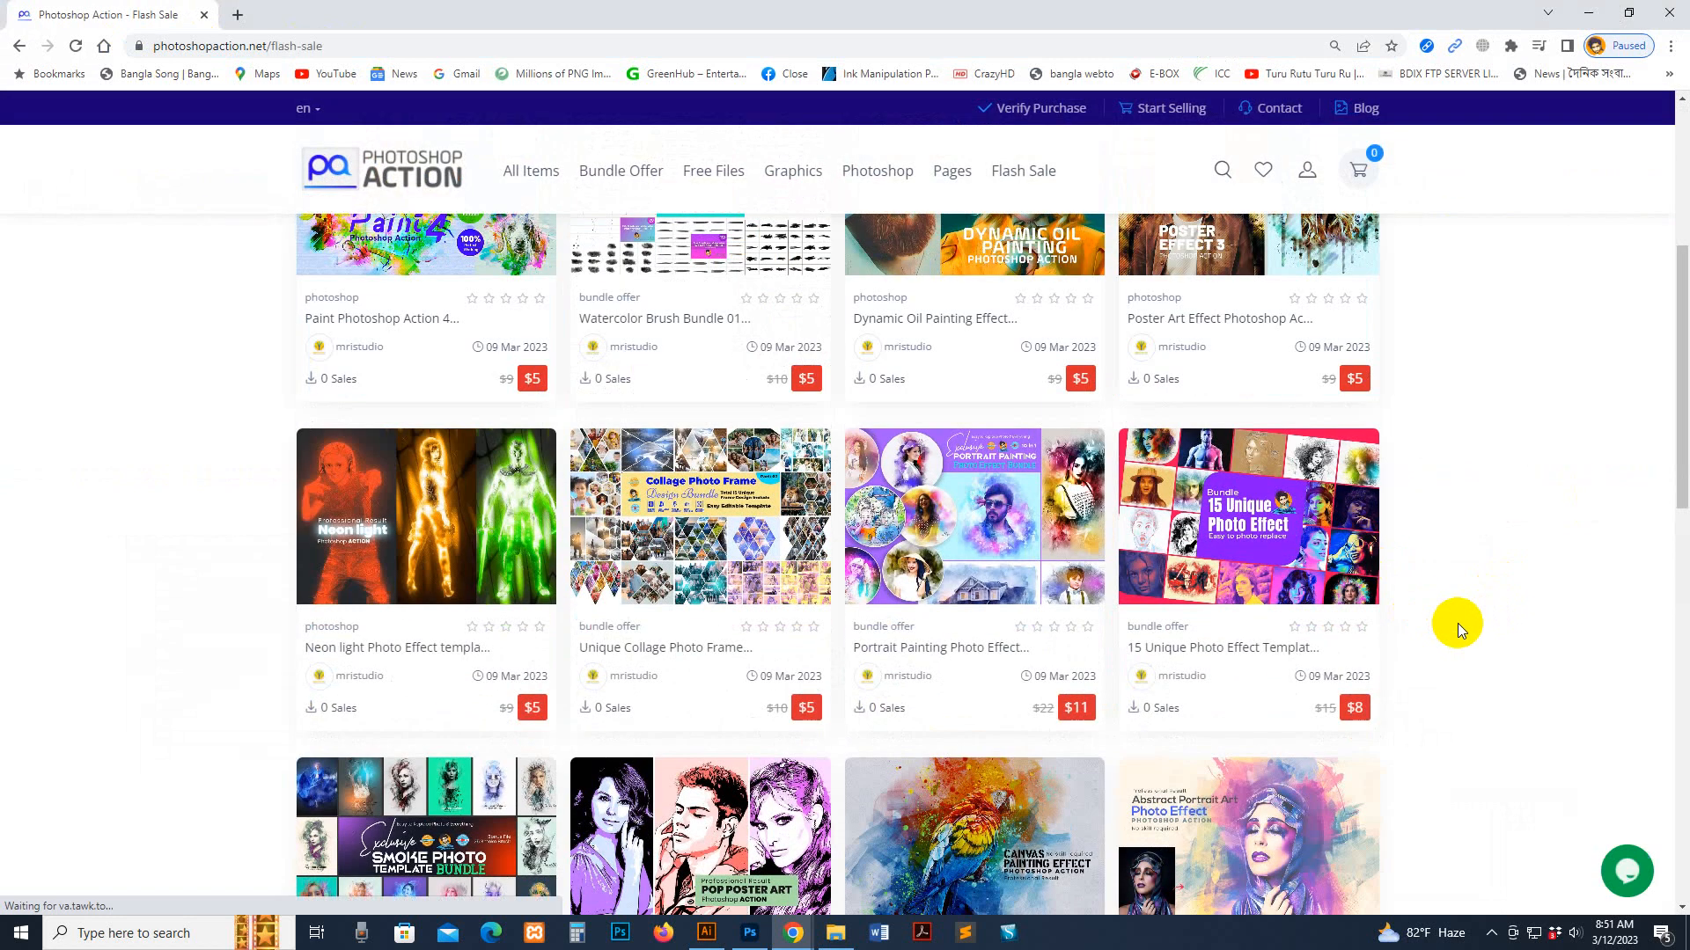
scroll(1459, 618, down, 5)
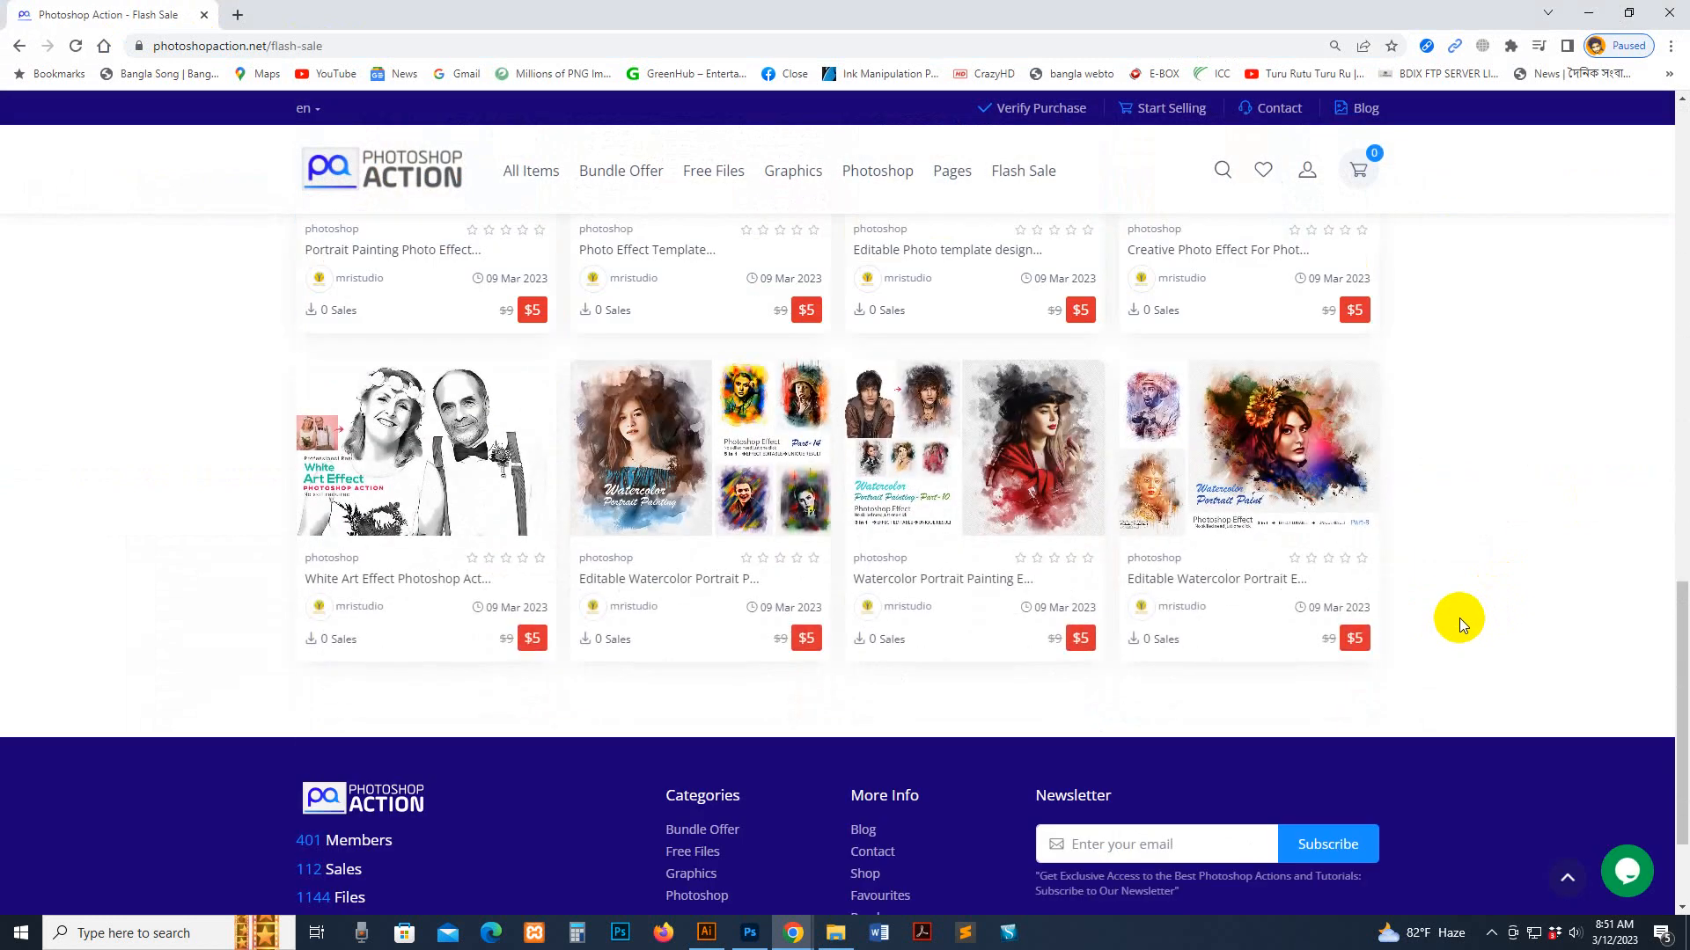
scroll(1459, 614, up, 15)
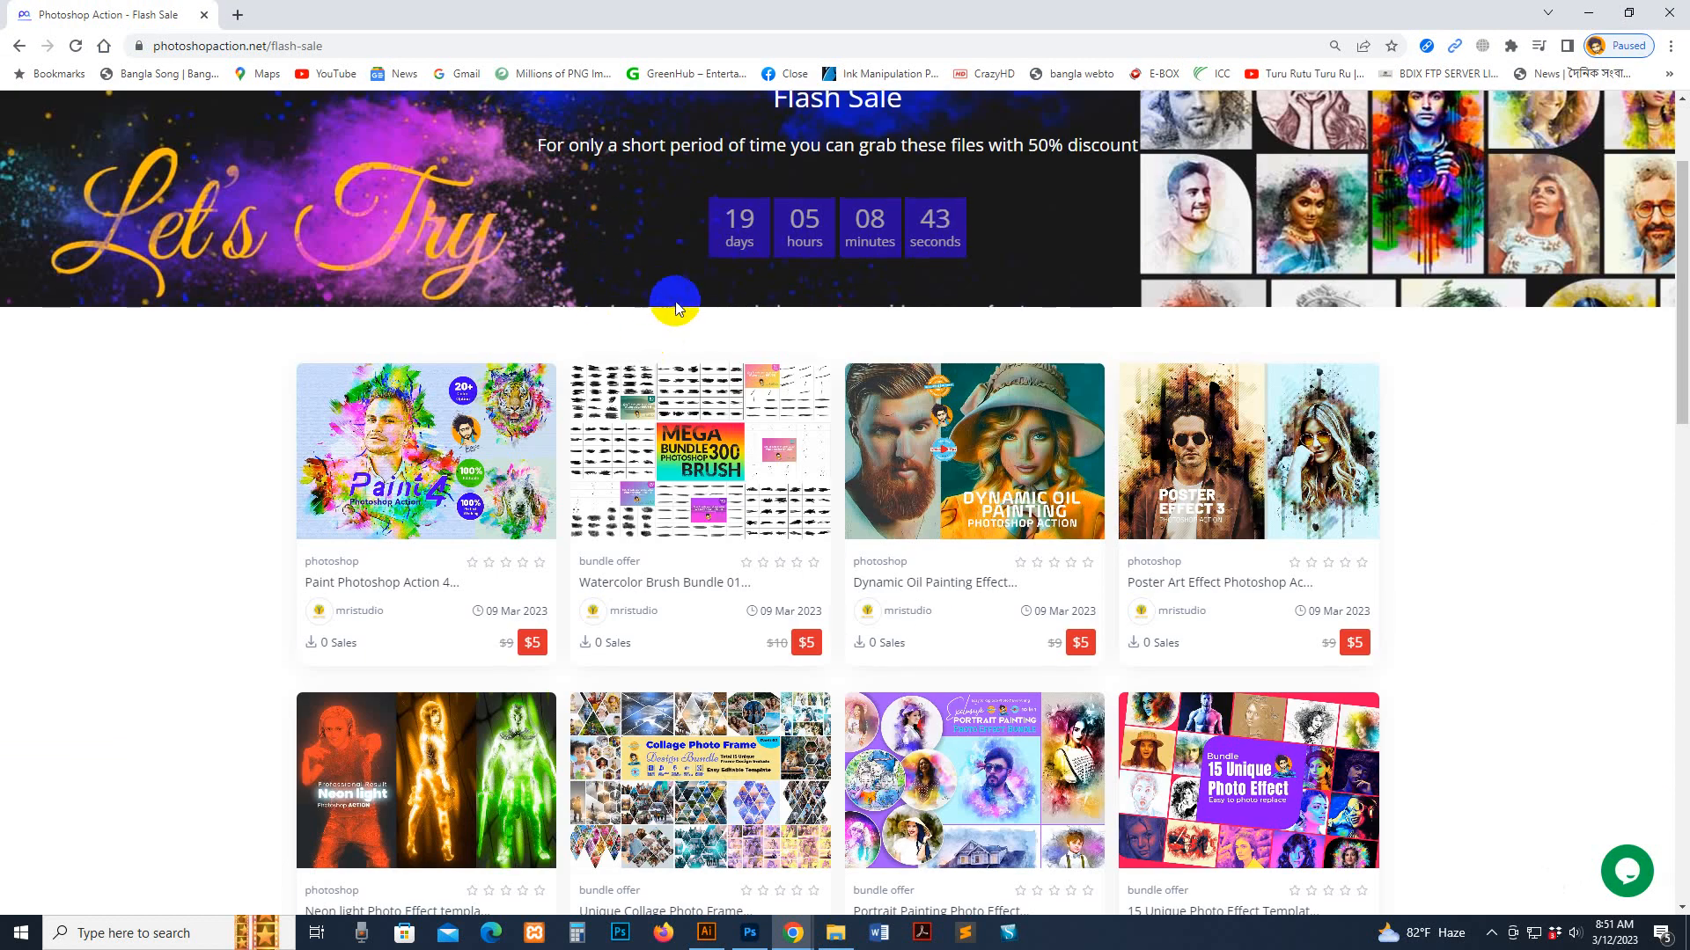
- View the site's Bundle Offer category and its Free Files category
scroll(675, 307, up, 3)
click(624, 176)
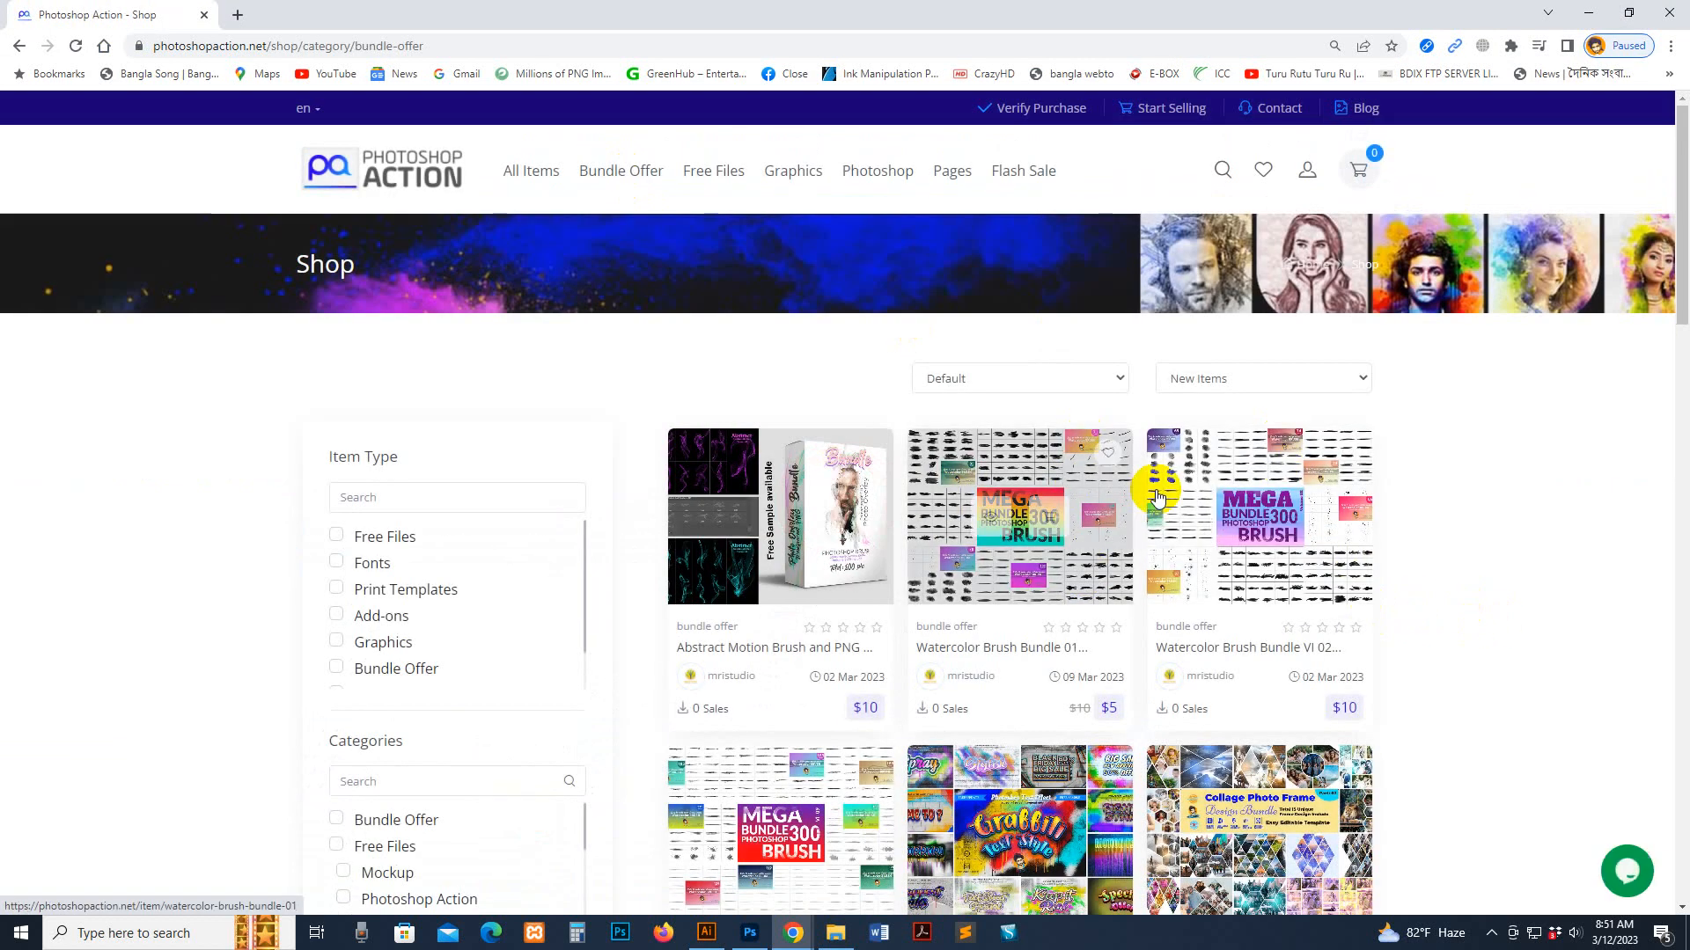
click(717, 178)
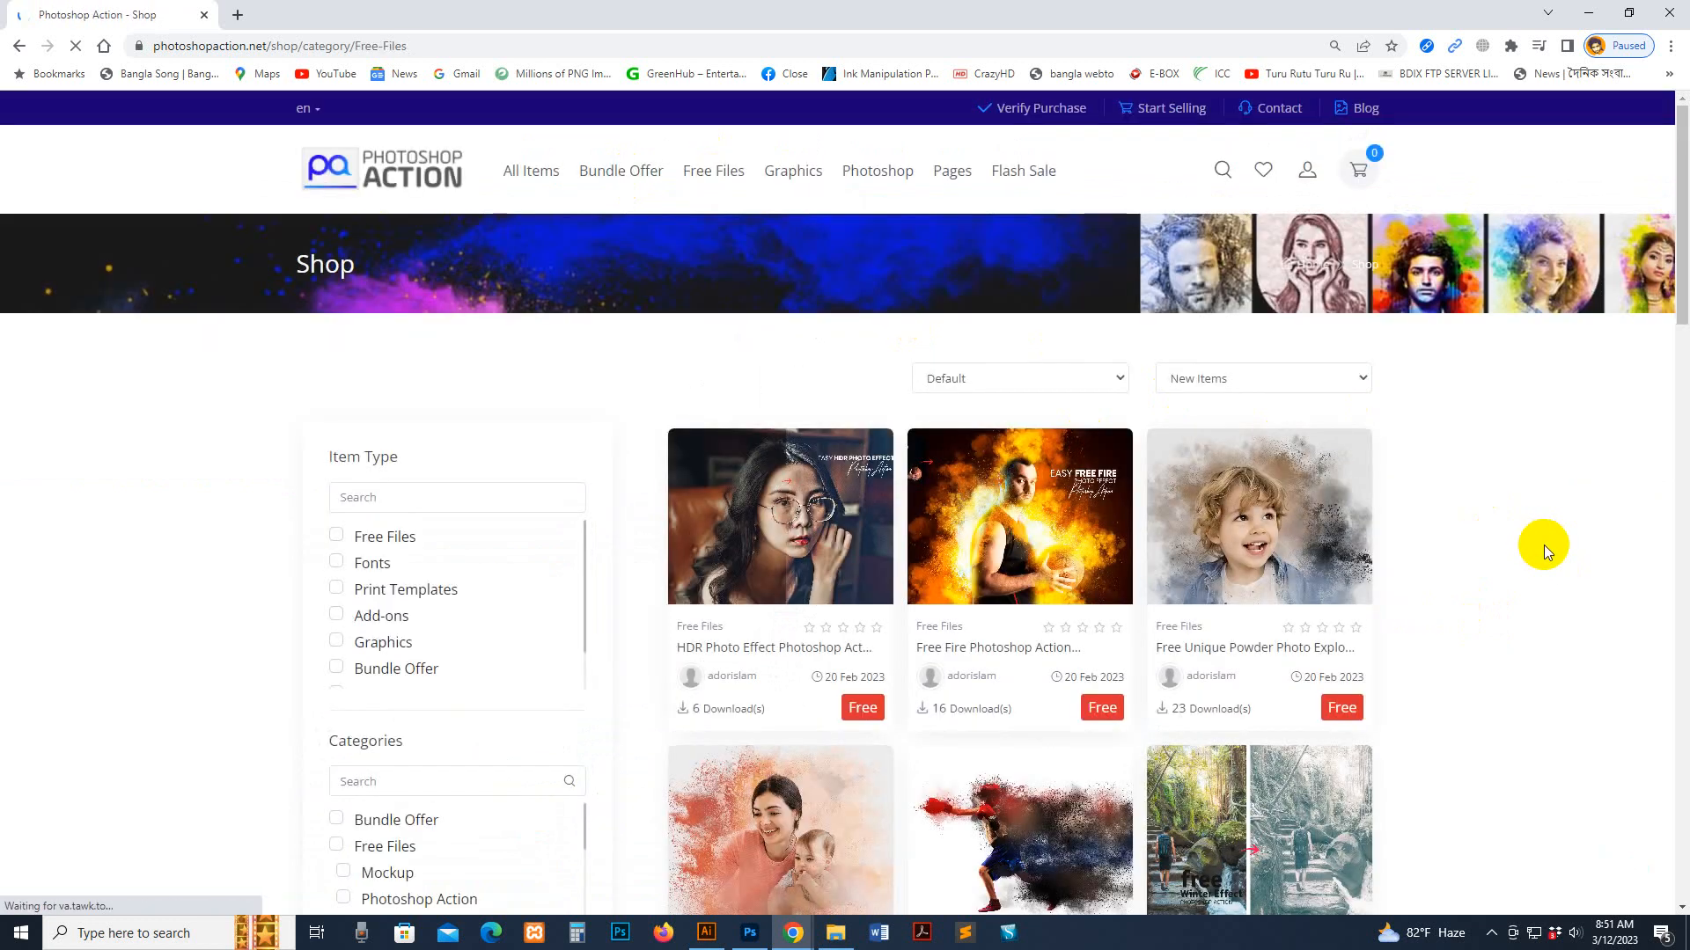
- Return to the site's home page and look at the Featured Files section
click(381, 170)
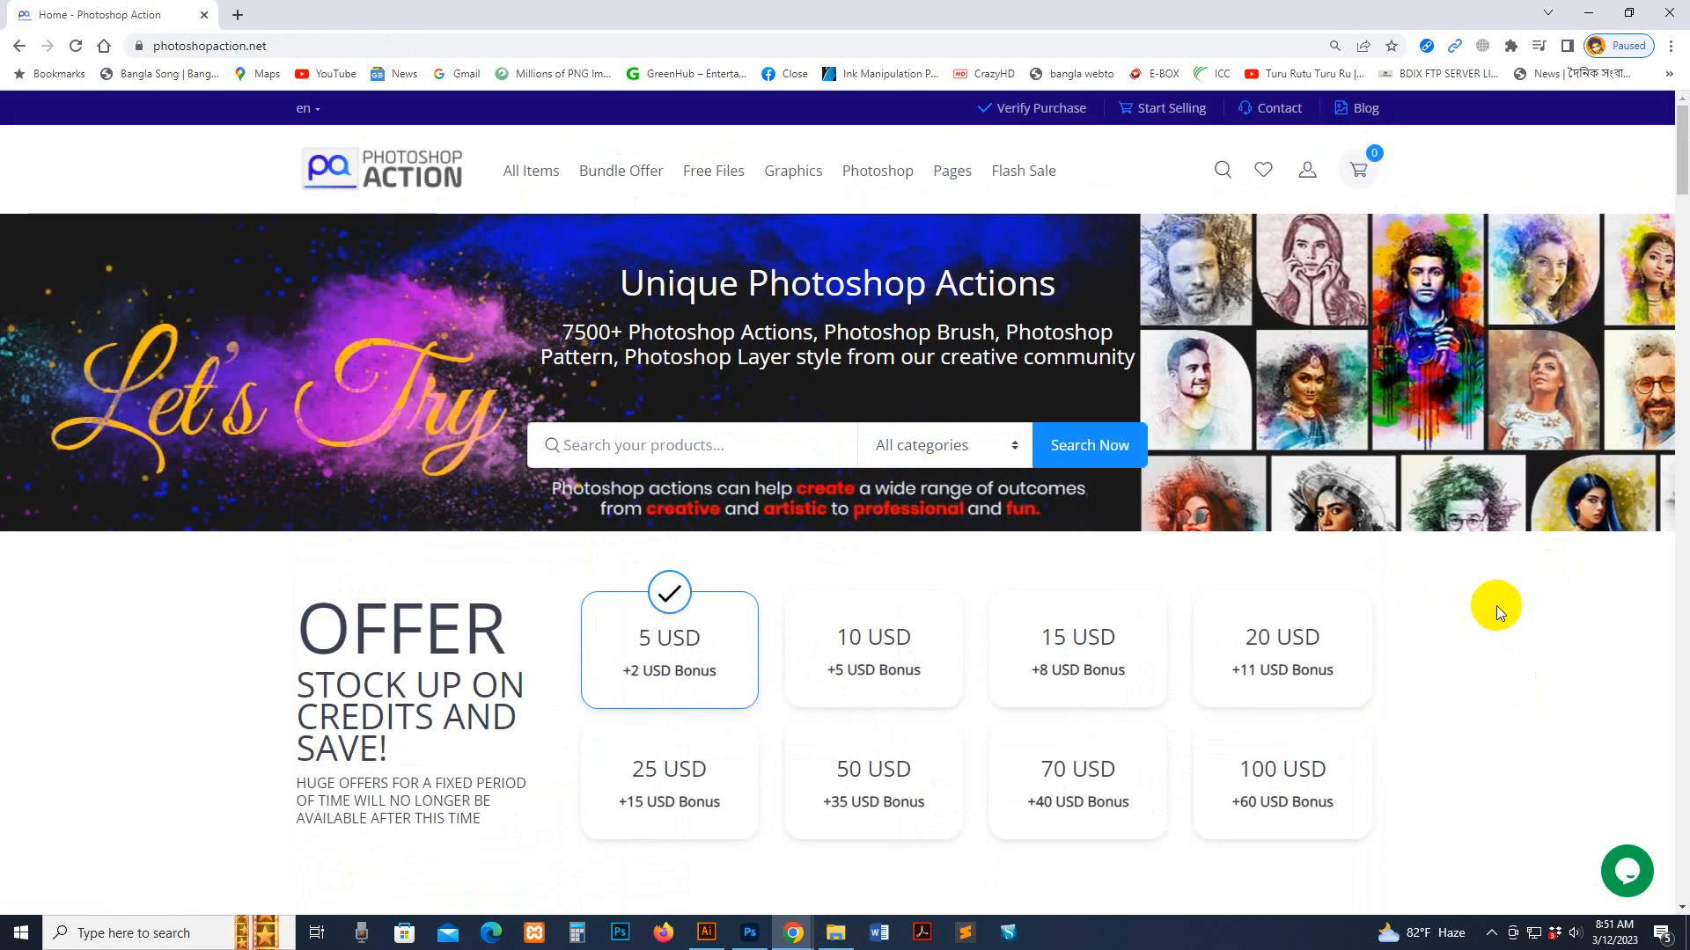
scroll(1484, 598, down, 7)
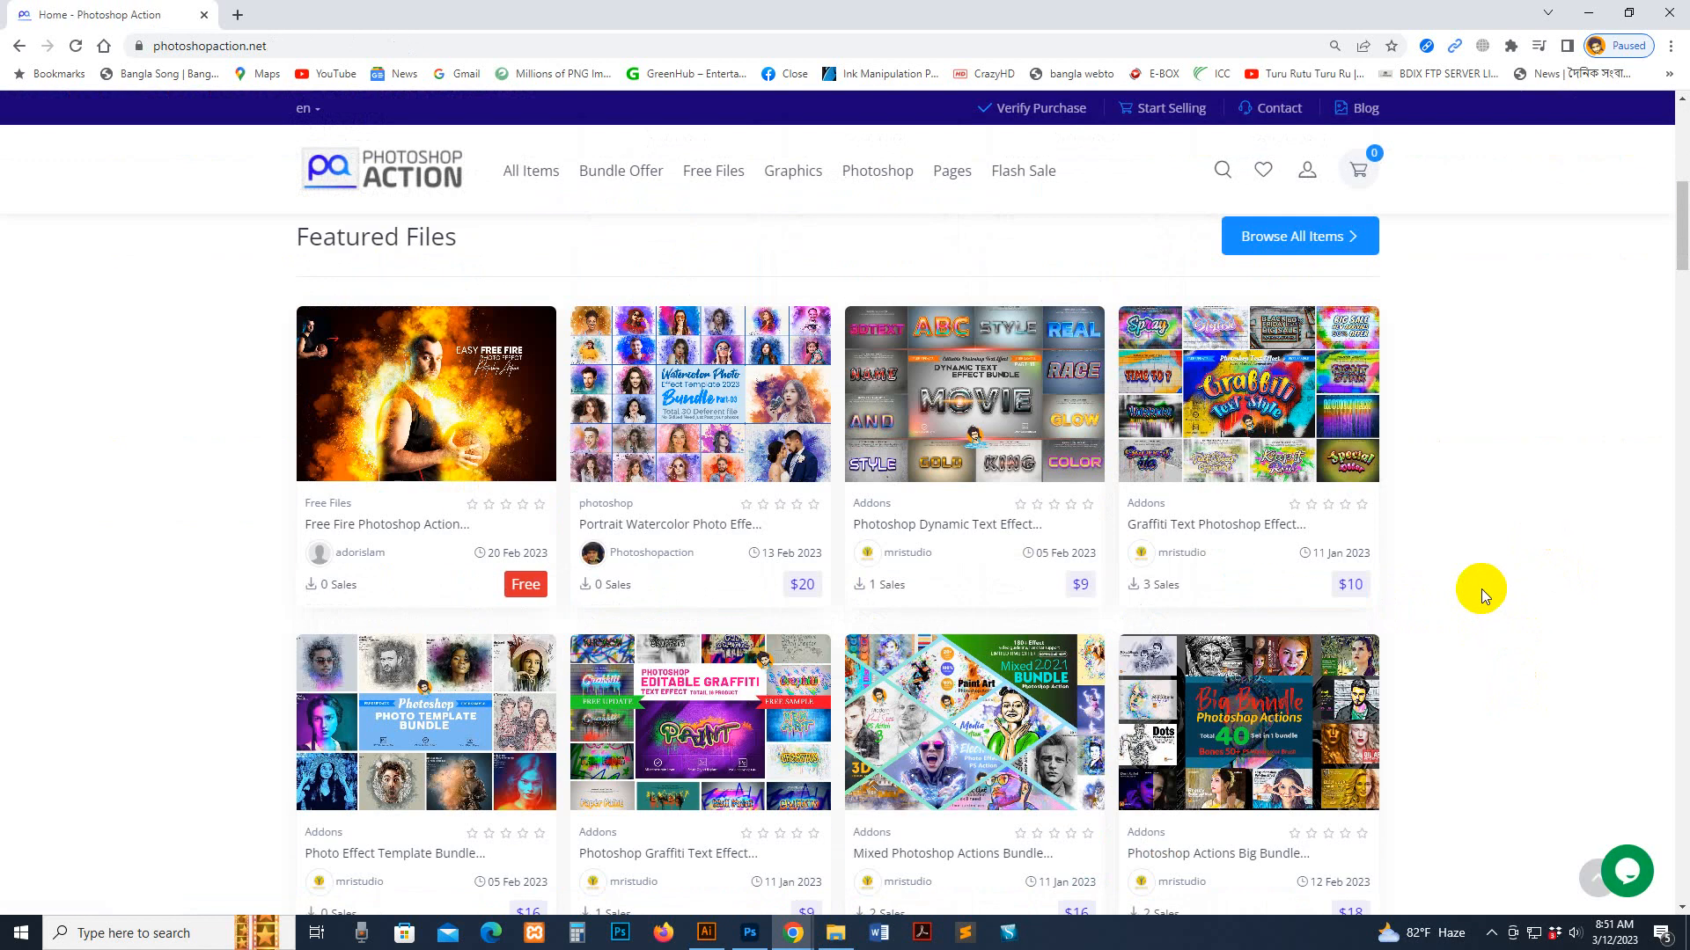
scroll(1152, 634, up, 1)
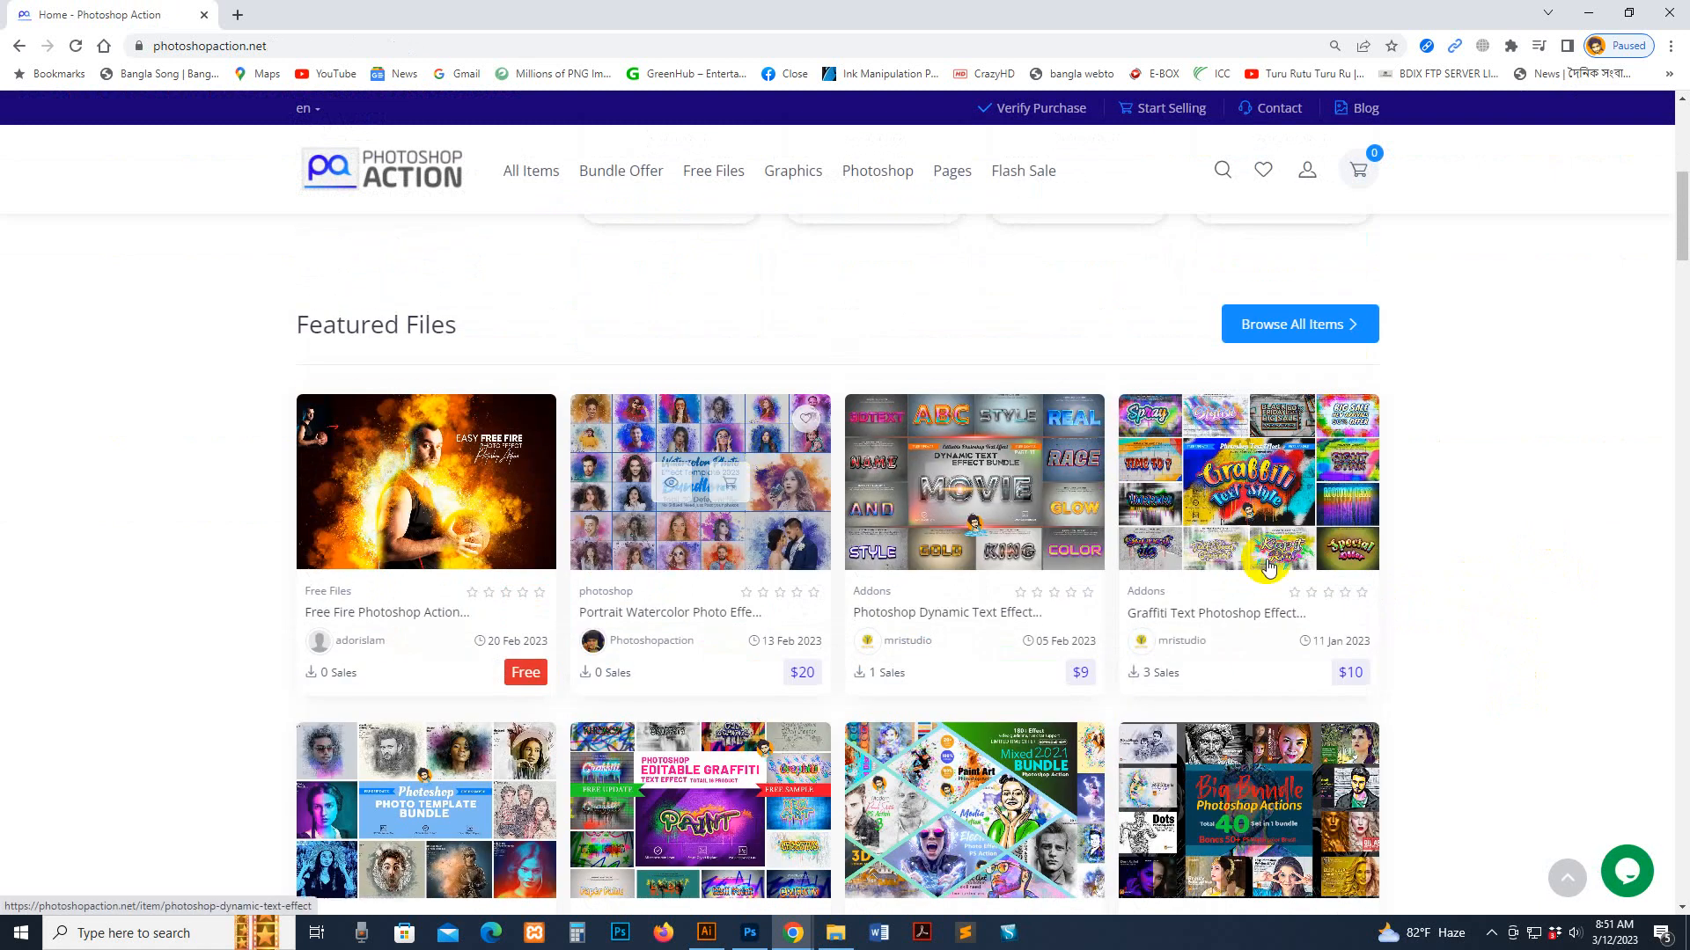